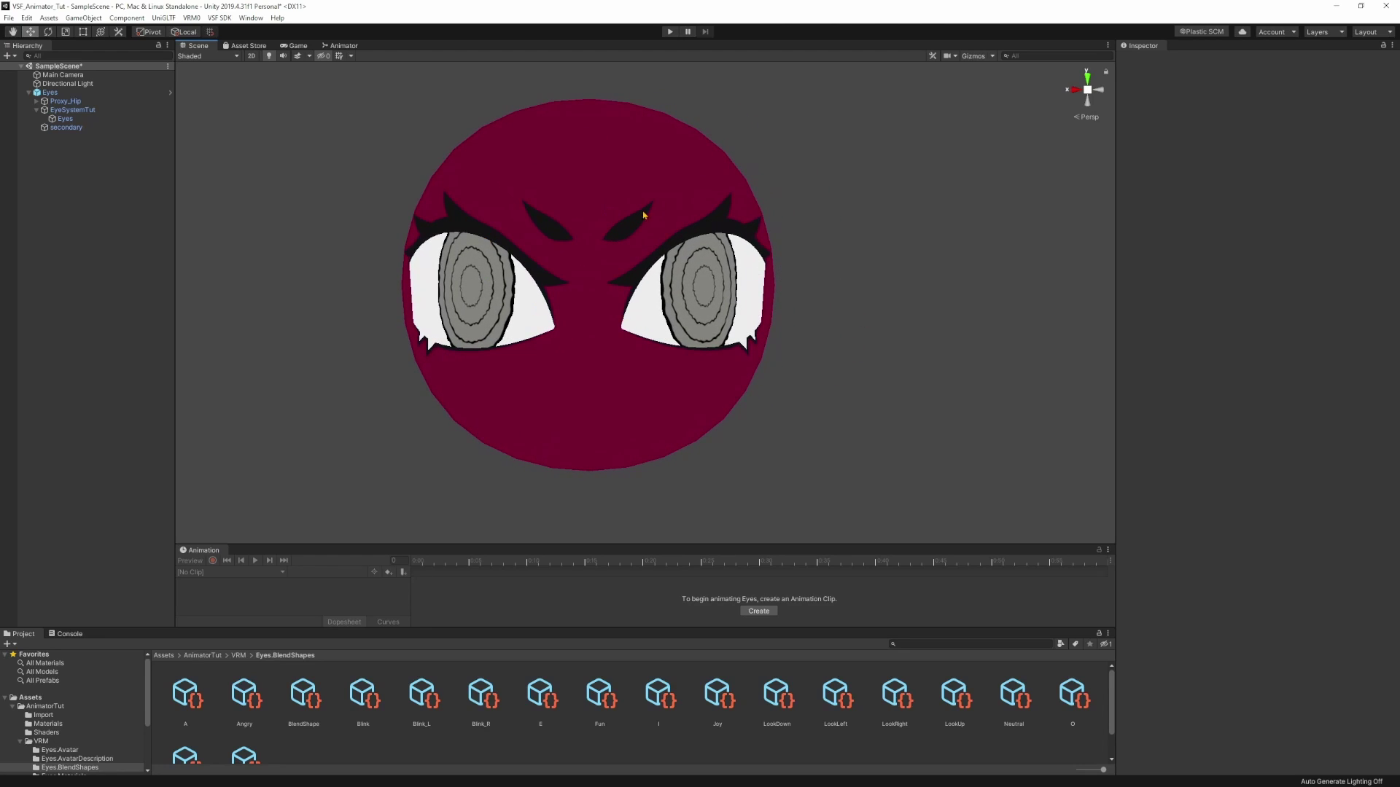
# - Preview the Closed, Angry and Wide blend shapes on the Eyes mesh under EyeSystemTut, returning each one to 0
pyautogui.click(65, 118)
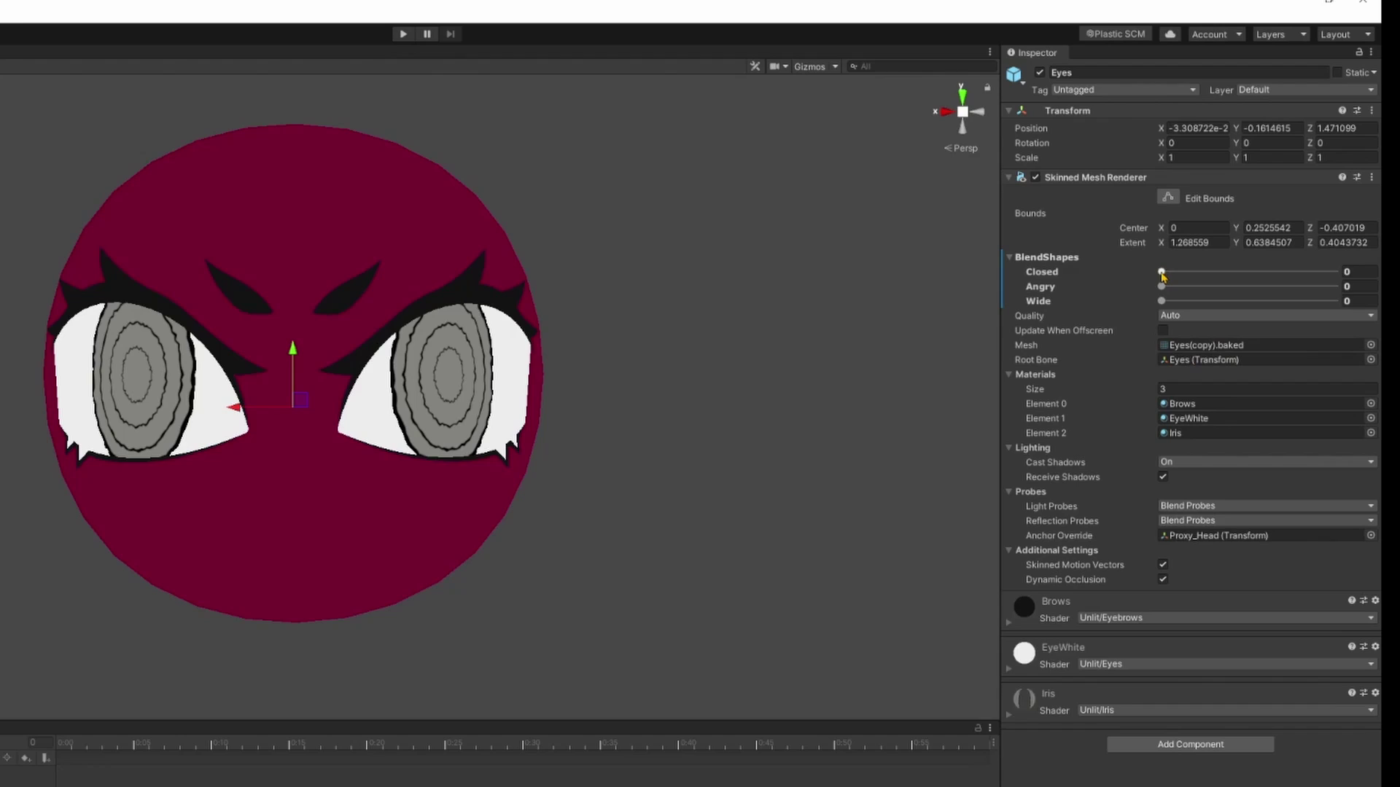
pyautogui.moveTo(1210, 231); pyautogui.dragTo(1137, 303)
pyautogui.moveTo(1162, 271); pyautogui.dragTo(1343, 285)
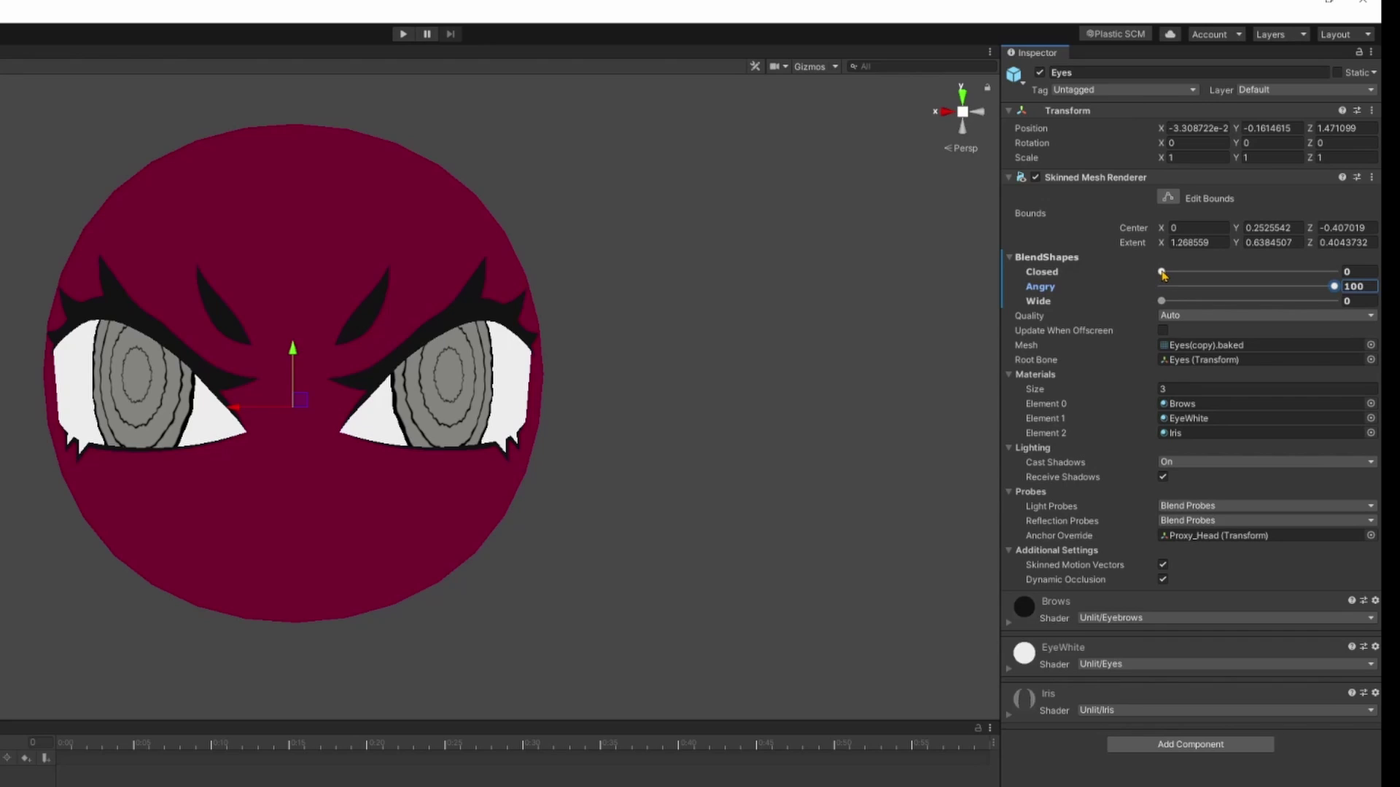
pyautogui.moveTo(1163, 273)
pyautogui.mouseDown()
pyautogui.moveTo(1336, 274)
pyautogui.moveTo(1140, 273)
pyautogui.mouseUp()
pyautogui.moveTo(1336, 290); pyautogui.dragTo(1376, 310)
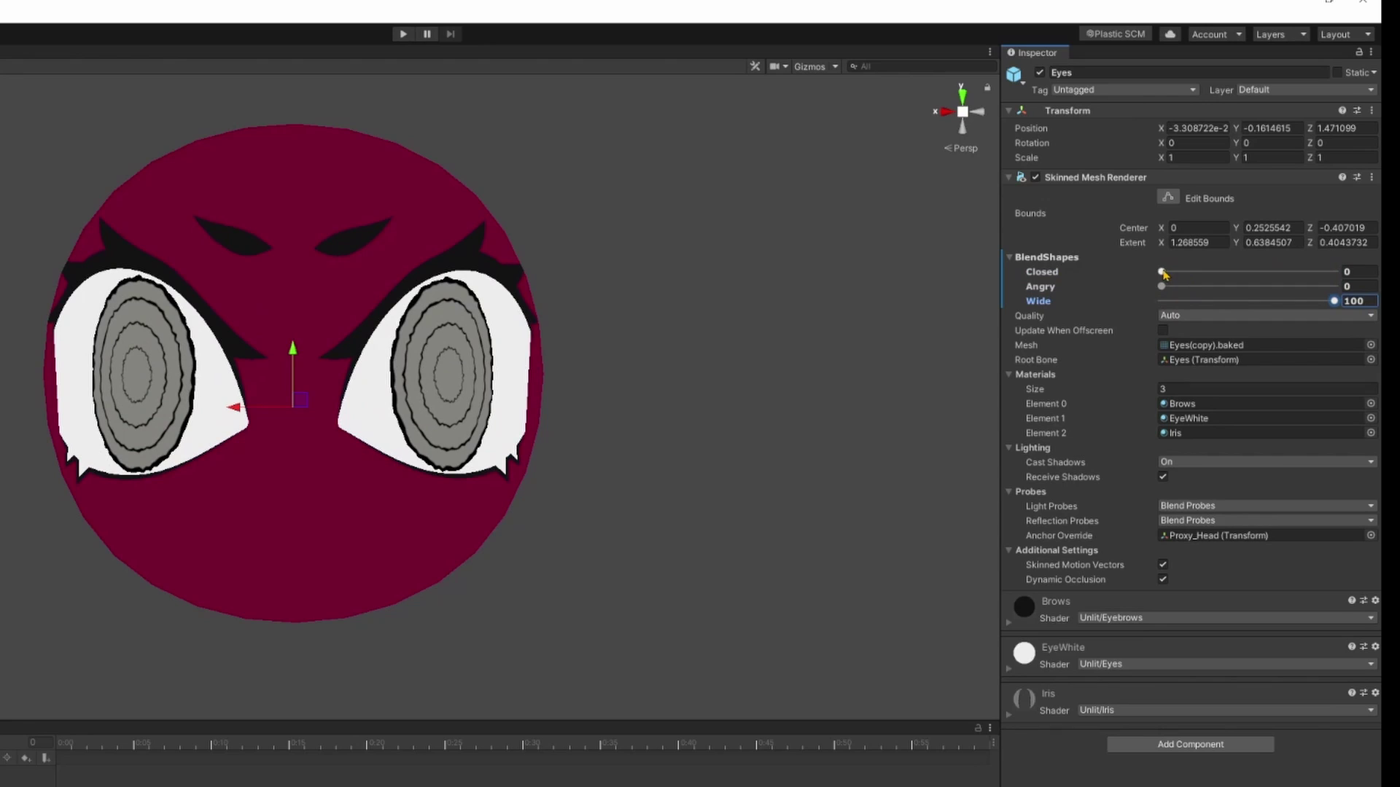
pyautogui.moveTo(1163, 271)
pyautogui.mouseDown()
pyautogui.moveTo(1373, 268)
pyautogui.moveTo(1138, 276)
pyautogui.mouseUp()
pyautogui.moveTo(1335, 301); pyautogui.dragTo(1123, 310)
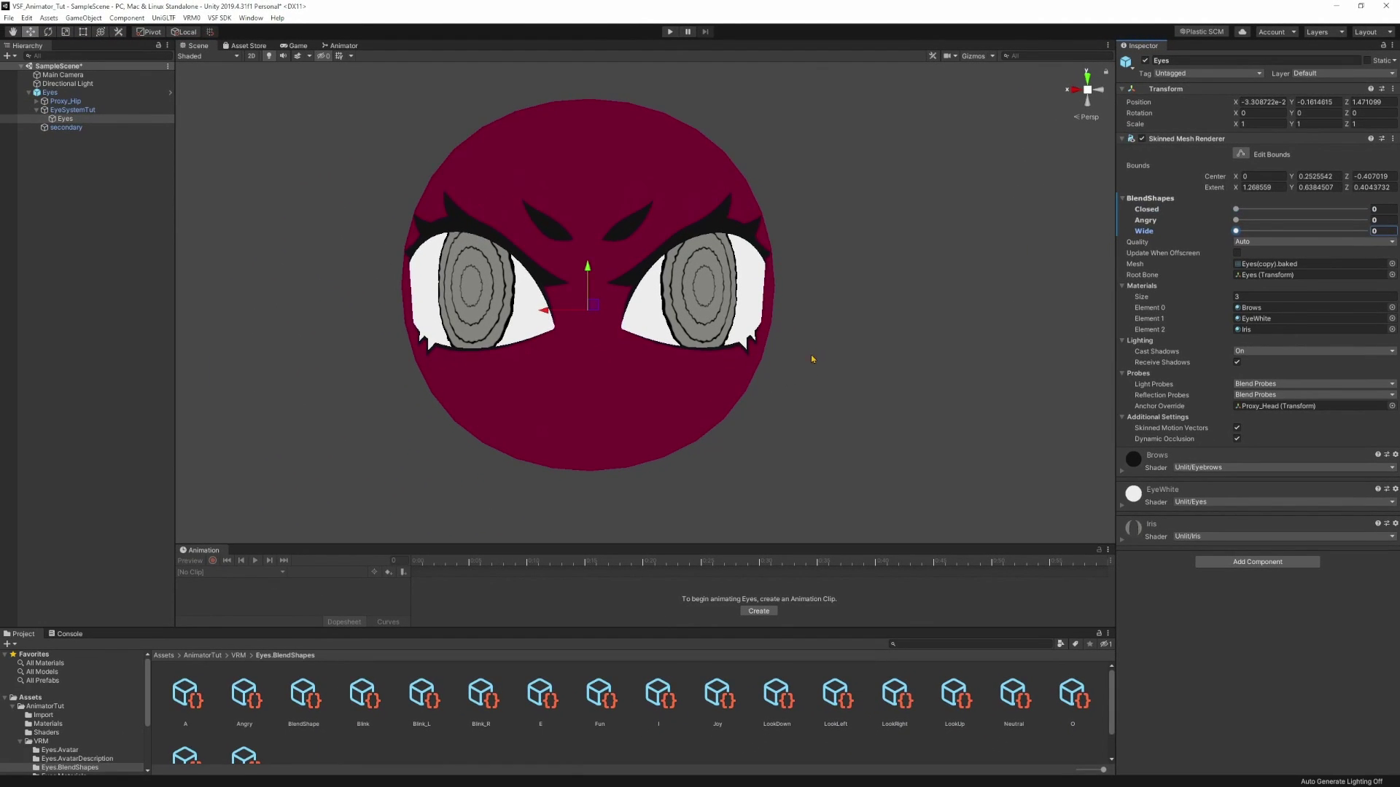
pyautogui.moveTo(811, 359); pyautogui.dragTo(805, 332, button='right')
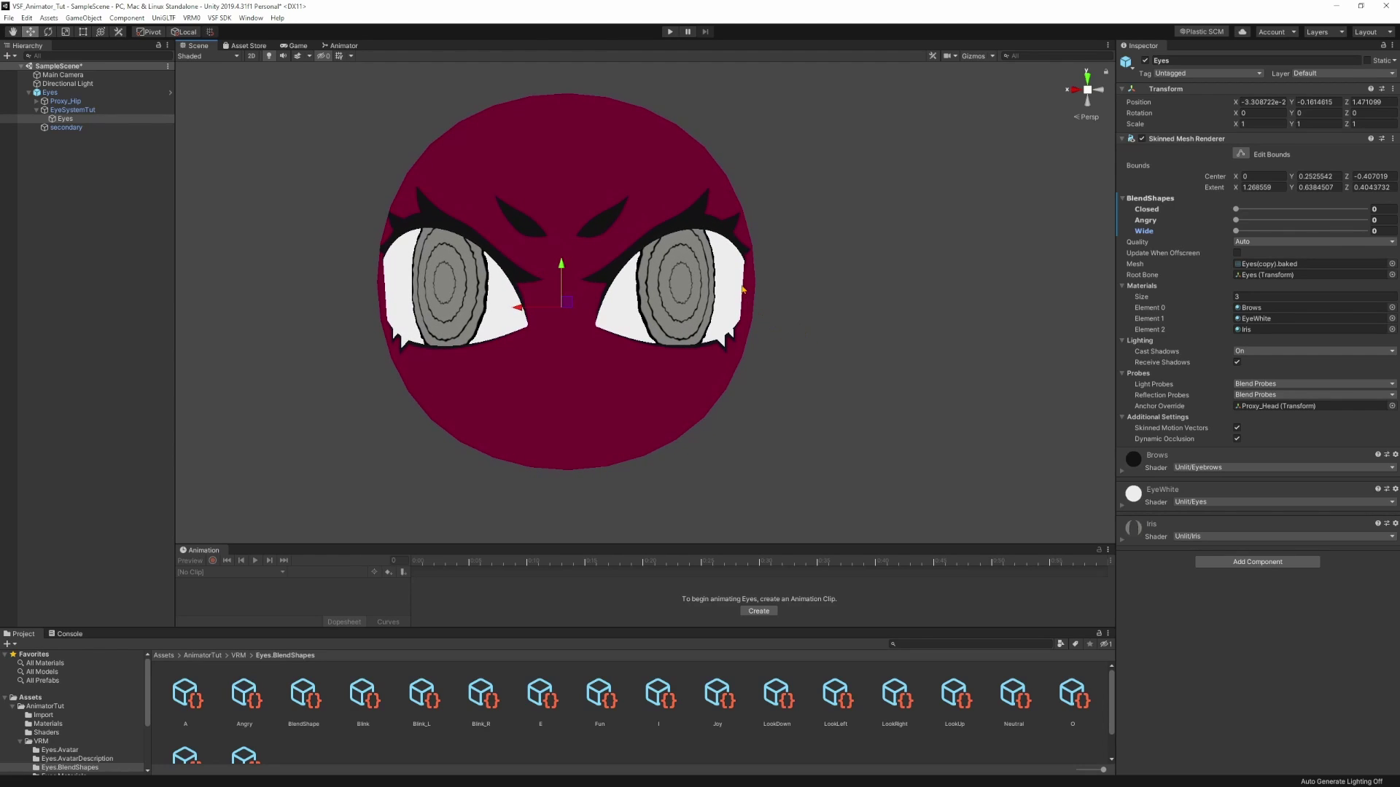
# - Locate the Blend Shape Avatar asset used by the root Eyes object's VRM Blend Shape Proxy and open it for editing
pyautogui.click(97, 94)
pyautogui.scroll(-3, 1310, 373)
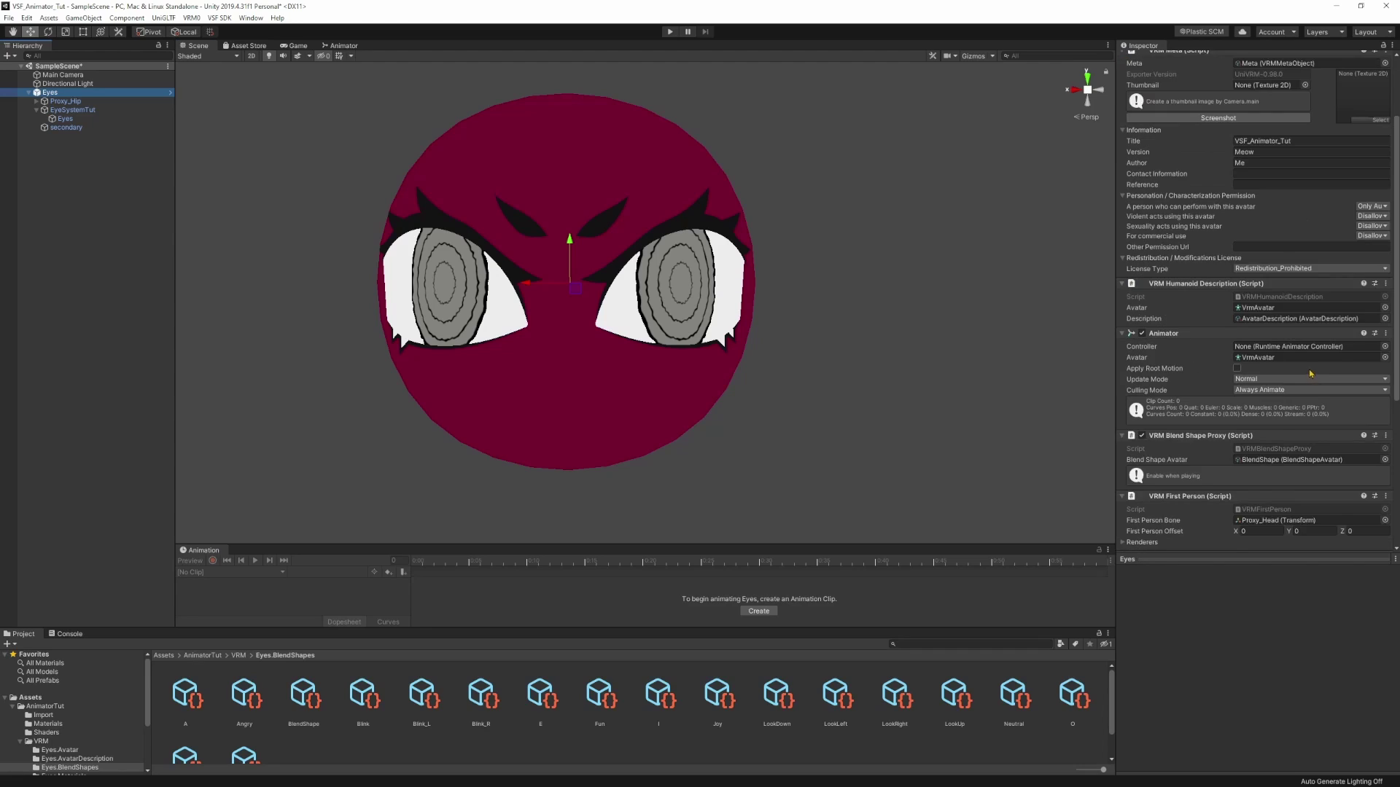
pyautogui.scroll(-3, 1310, 373)
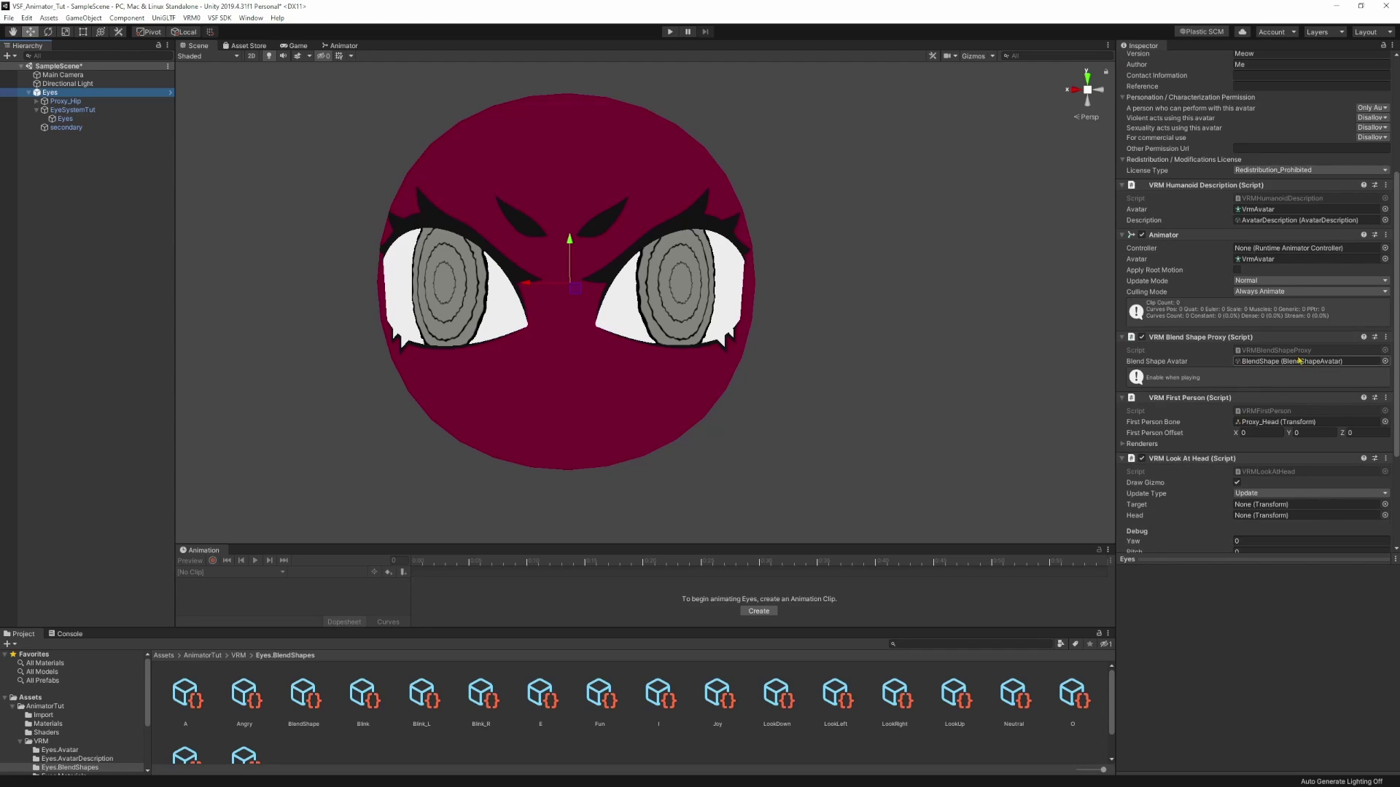
pyautogui.click(1278, 362)
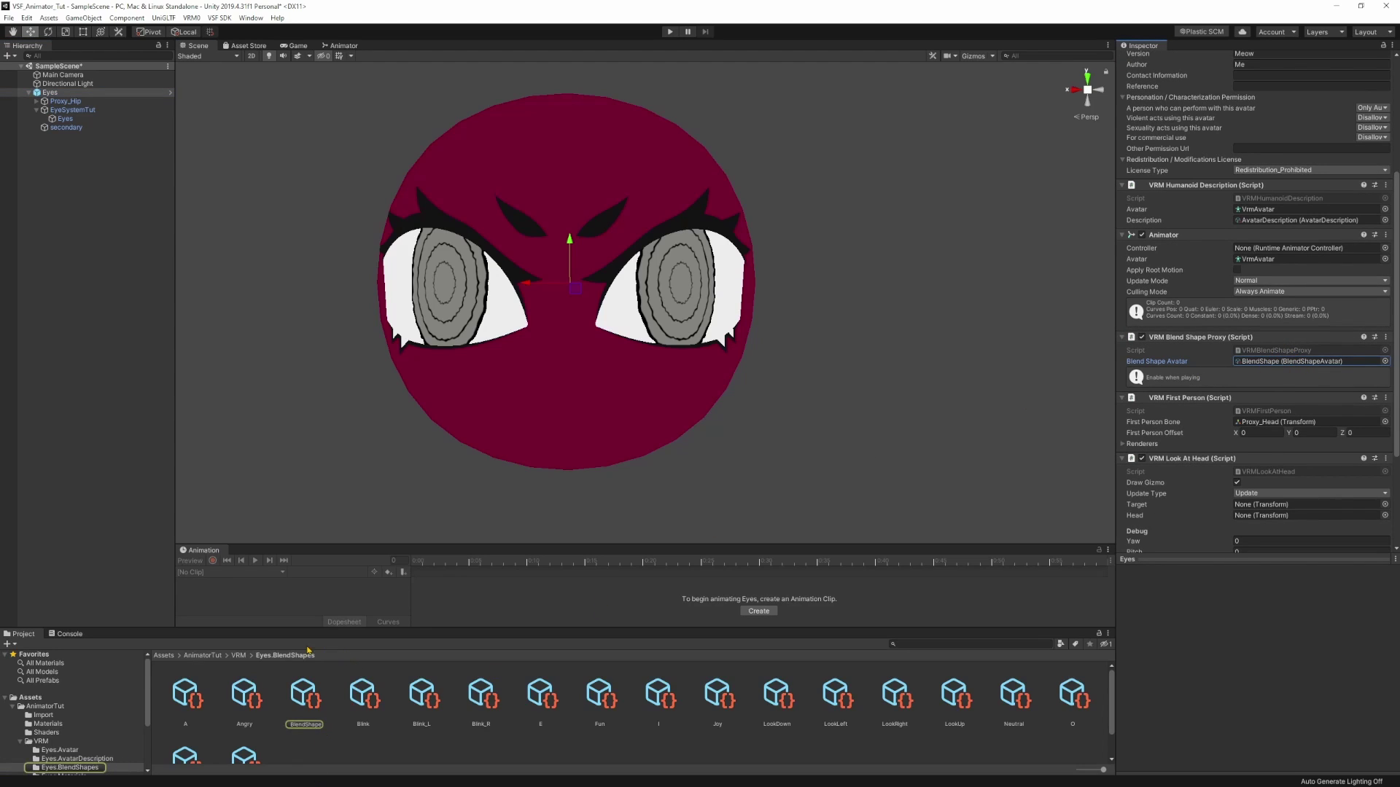
pyautogui.click(304, 700)
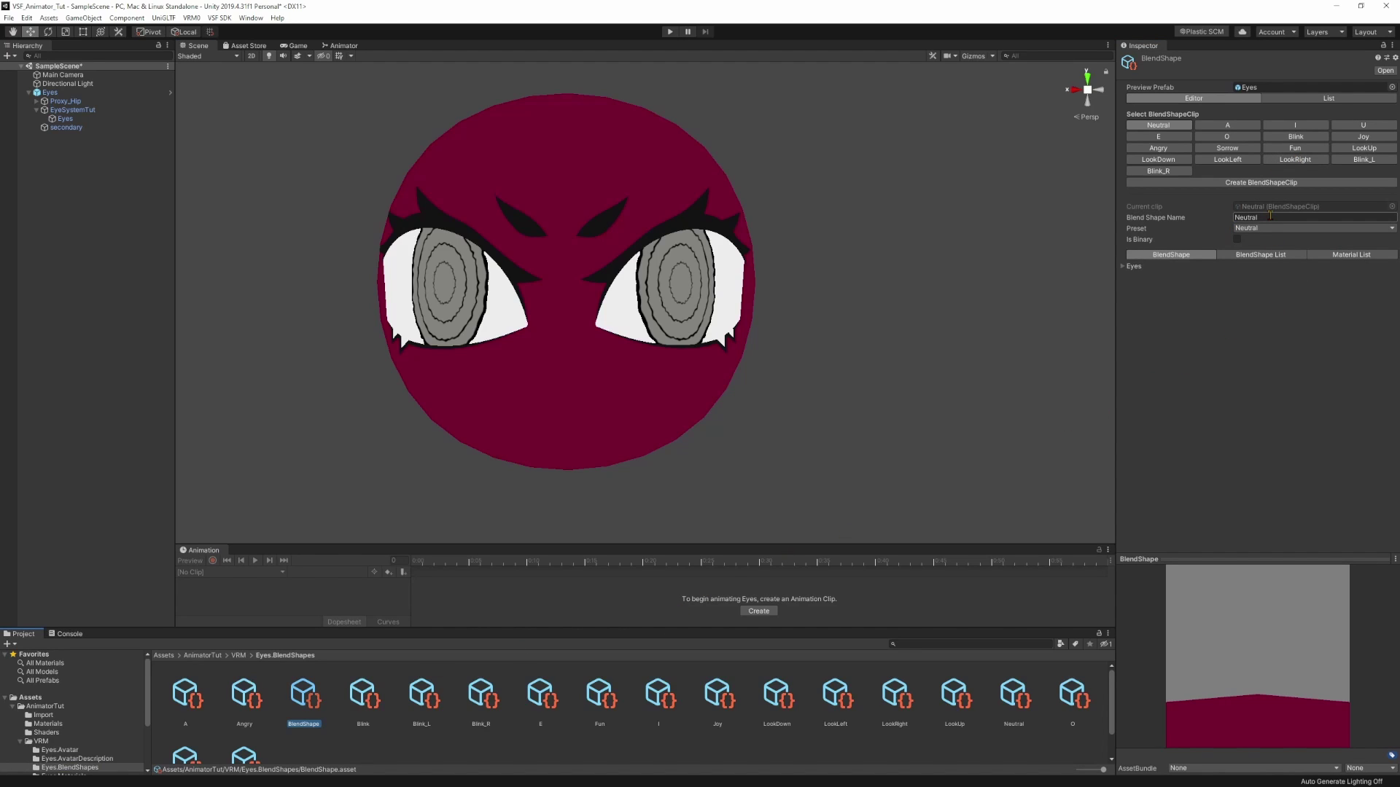
# - Set the Closed blend shape of the Eyes mesh to 100 in the Blink clip
pyautogui.click(1294, 138)
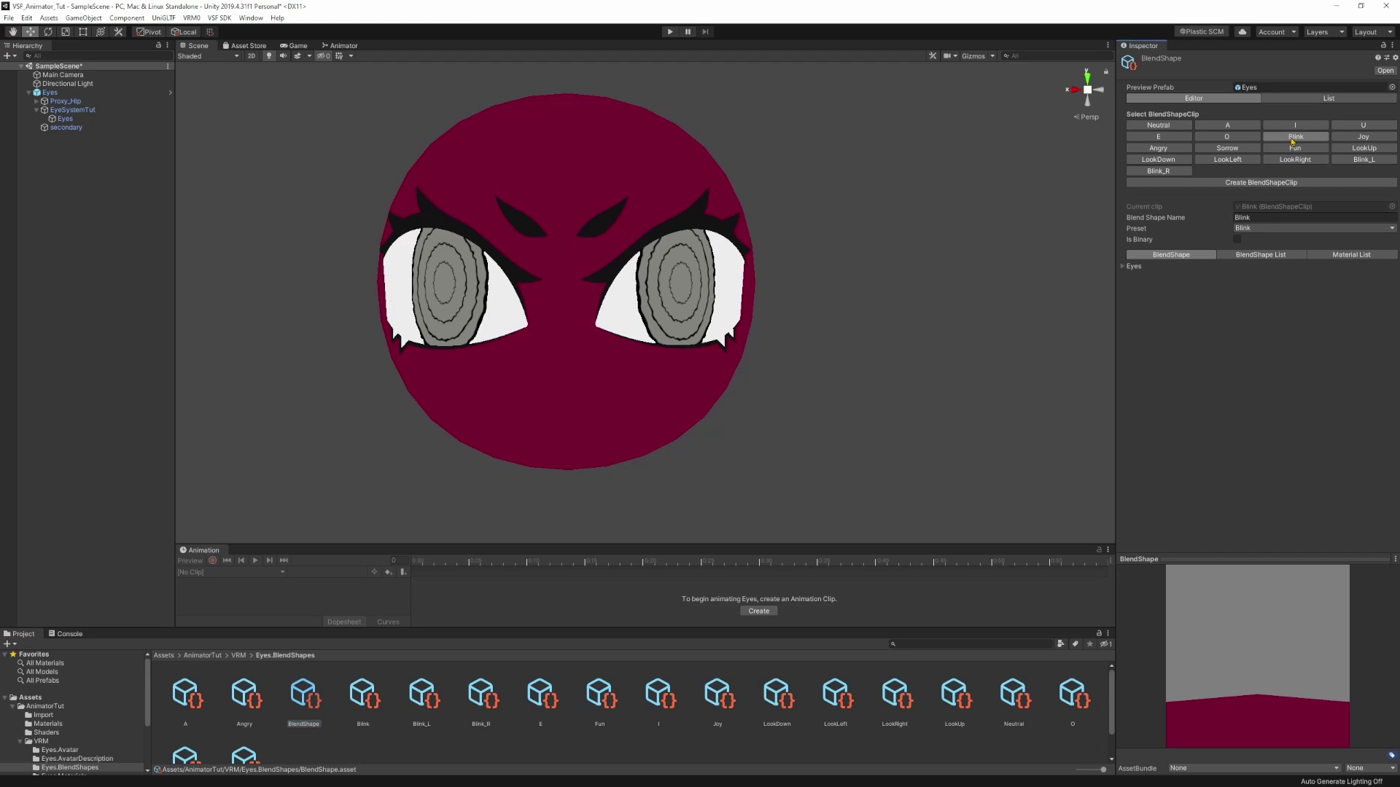
pyautogui.click(1123, 266)
pyautogui.moveTo(1236, 279); pyautogui.dragTo(1389, 278)
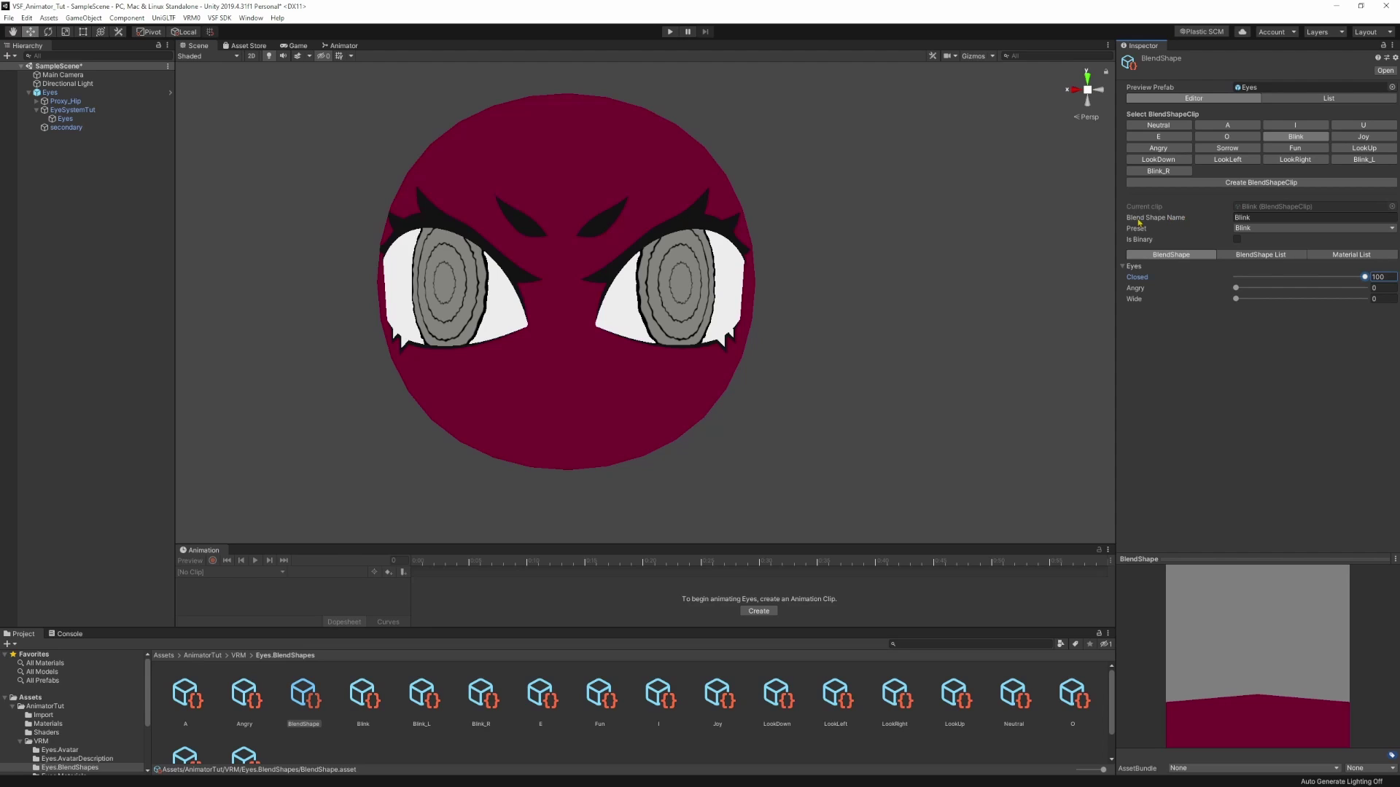
pyautogui.click(95, 198)
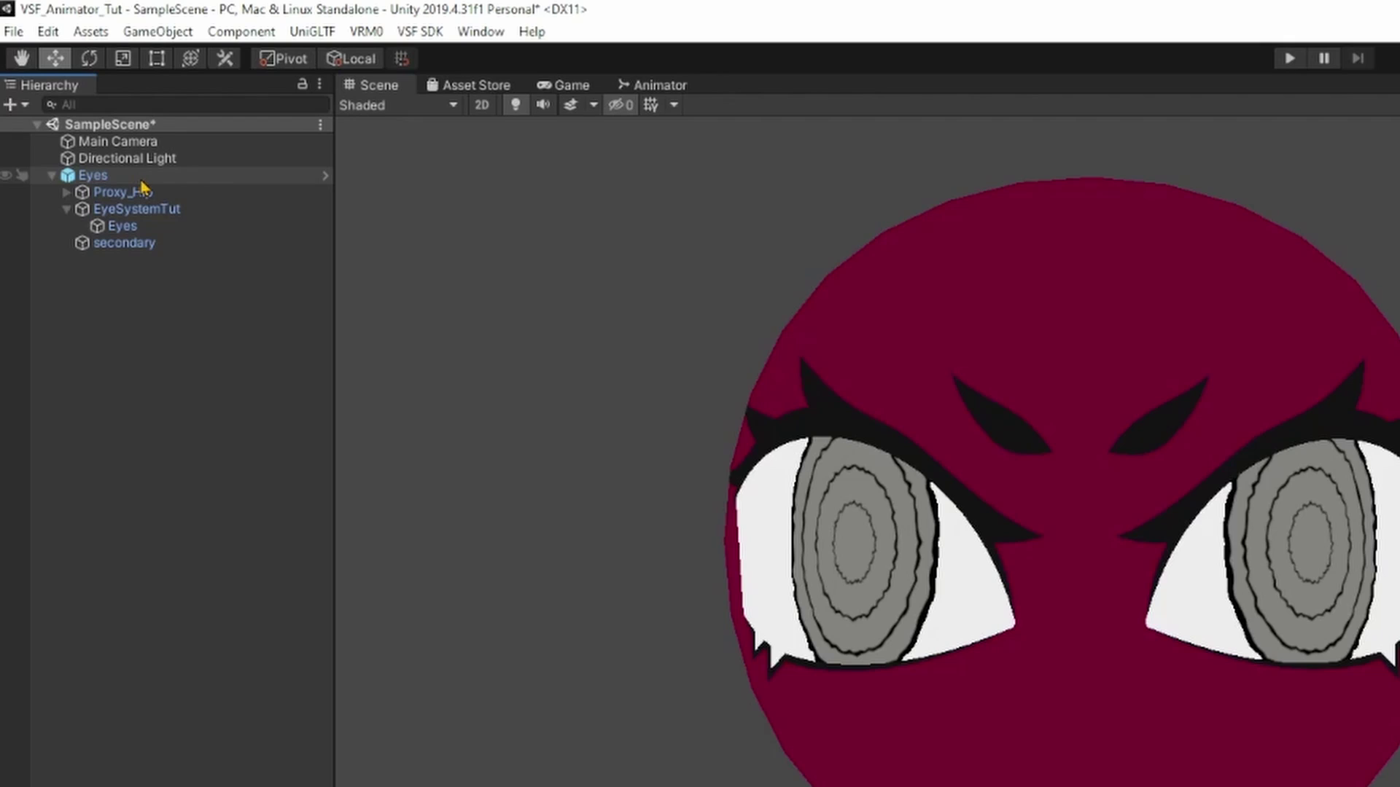
# - Create an empty child object under the root Eyes object and name it Parameters
pyautogui.click(71, 94)
pyautogui.rightClick(135, 184)
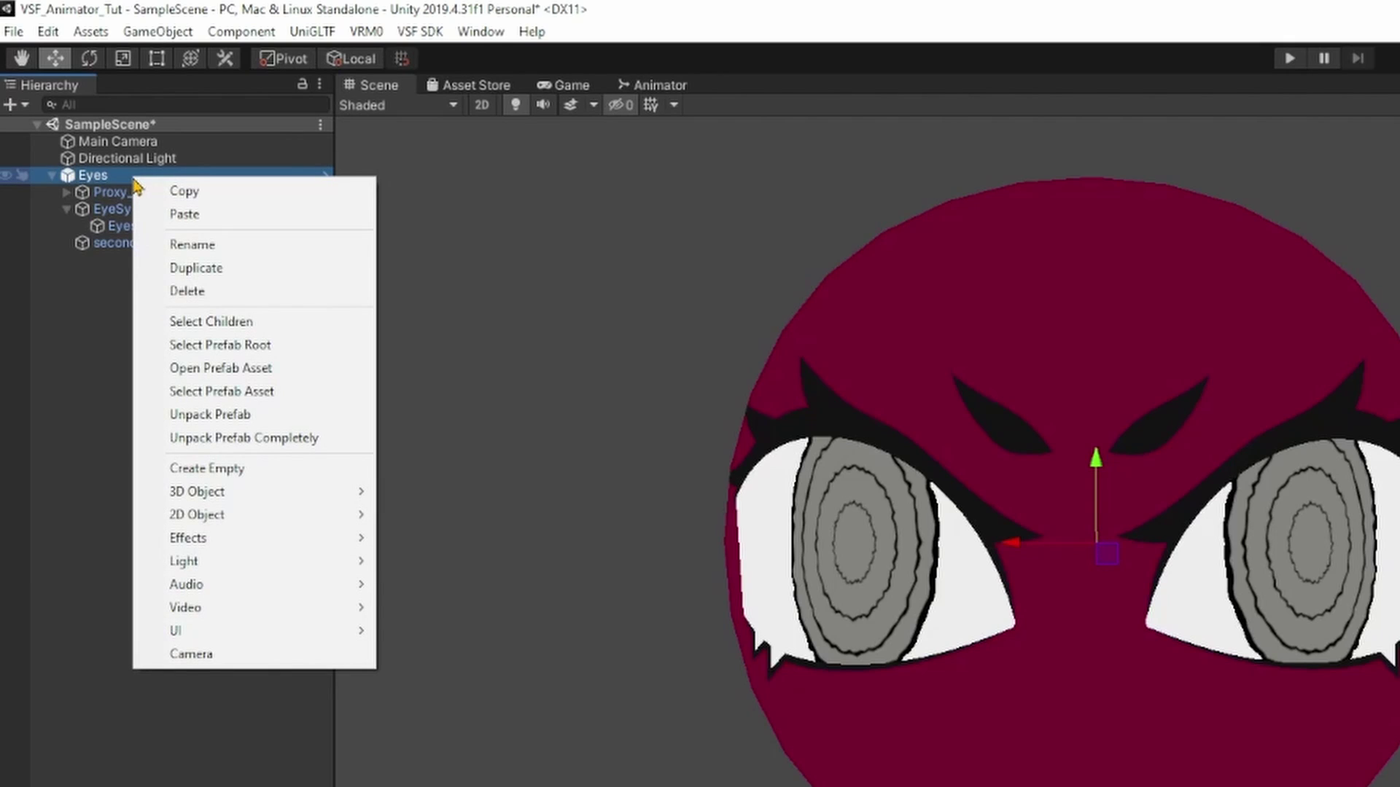
pyautogui.click(248, 469)
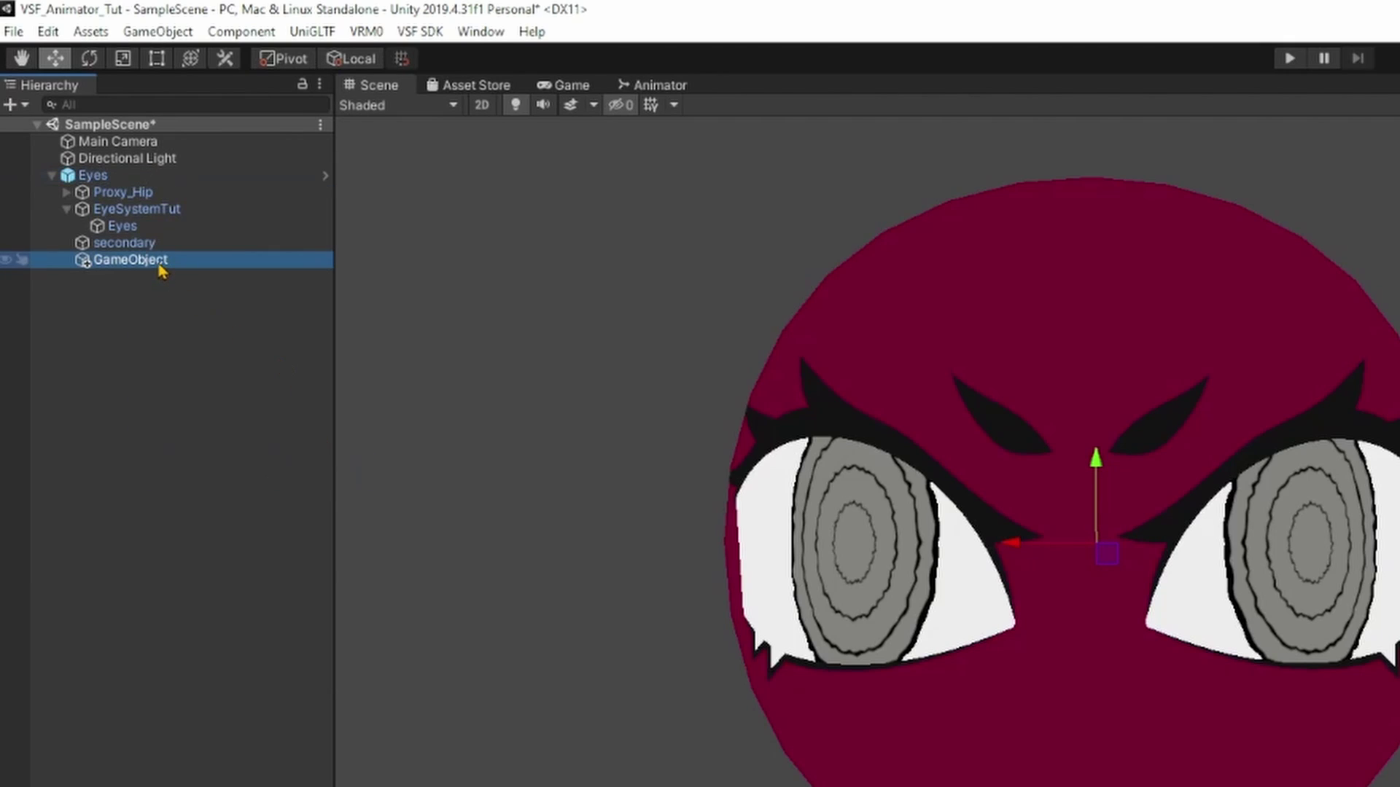
pyautogui.write('P')
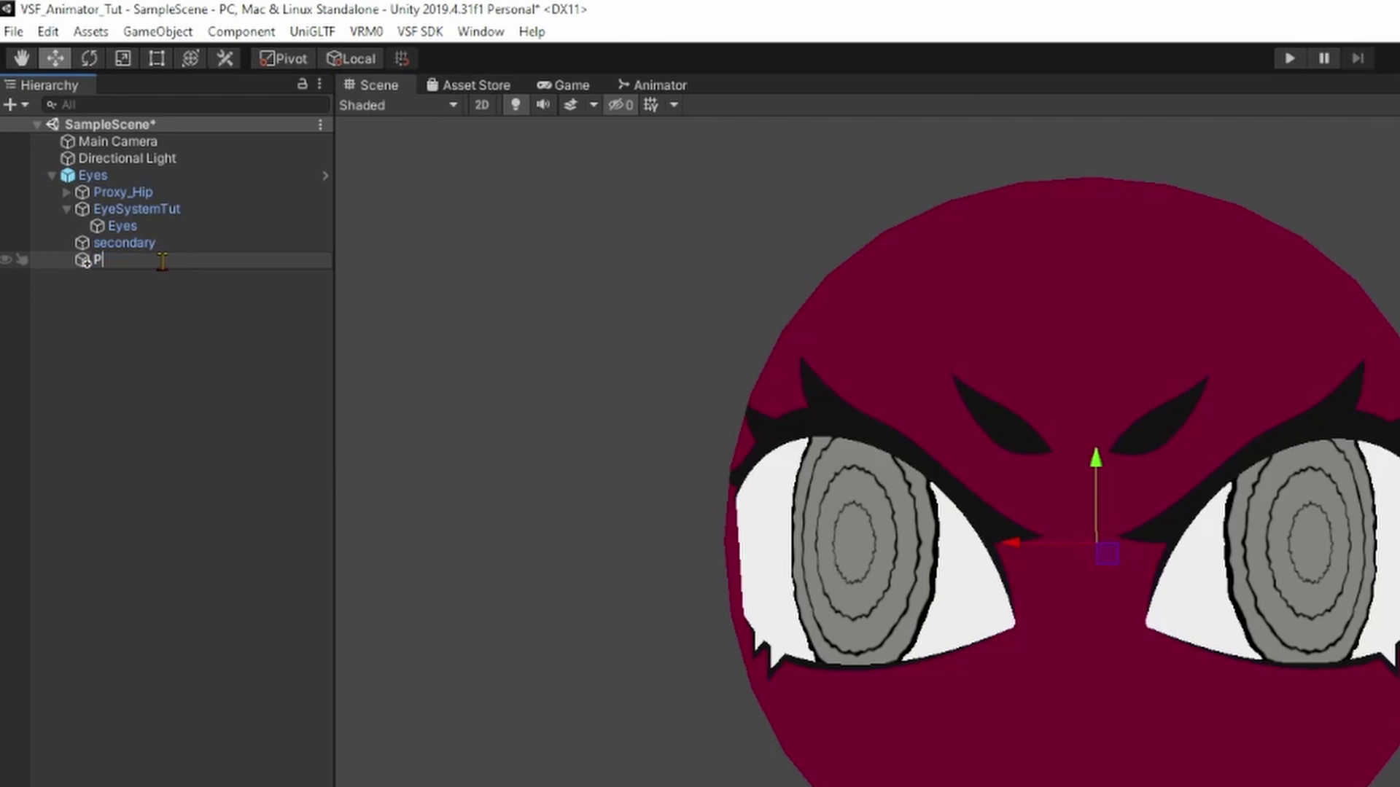
pyautogui.write('arameters')
pyautogui.press('Return')
# - Create an empty child object under Parameters and name it Blink
pyautogui.rightClick(165, 270)
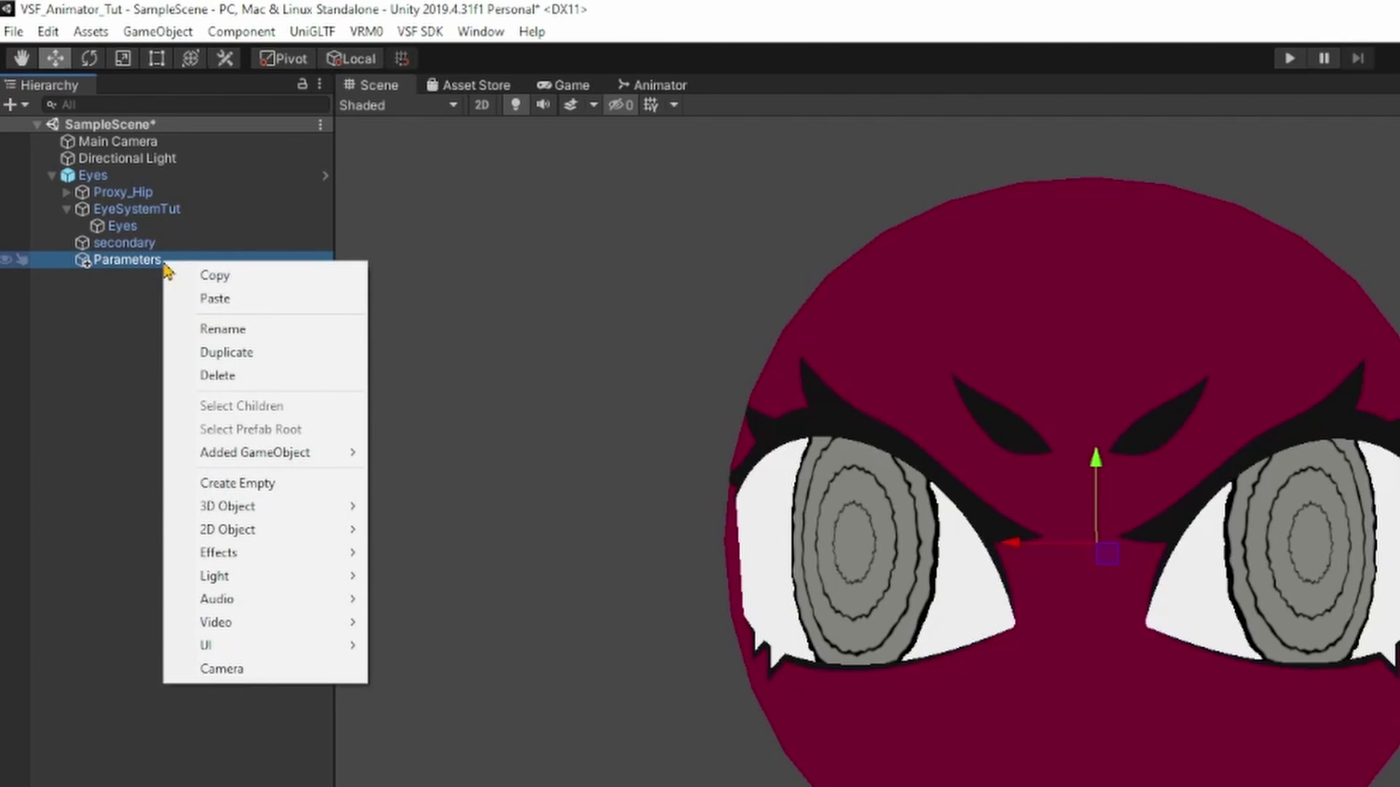
pyautogui.click(251, 484)
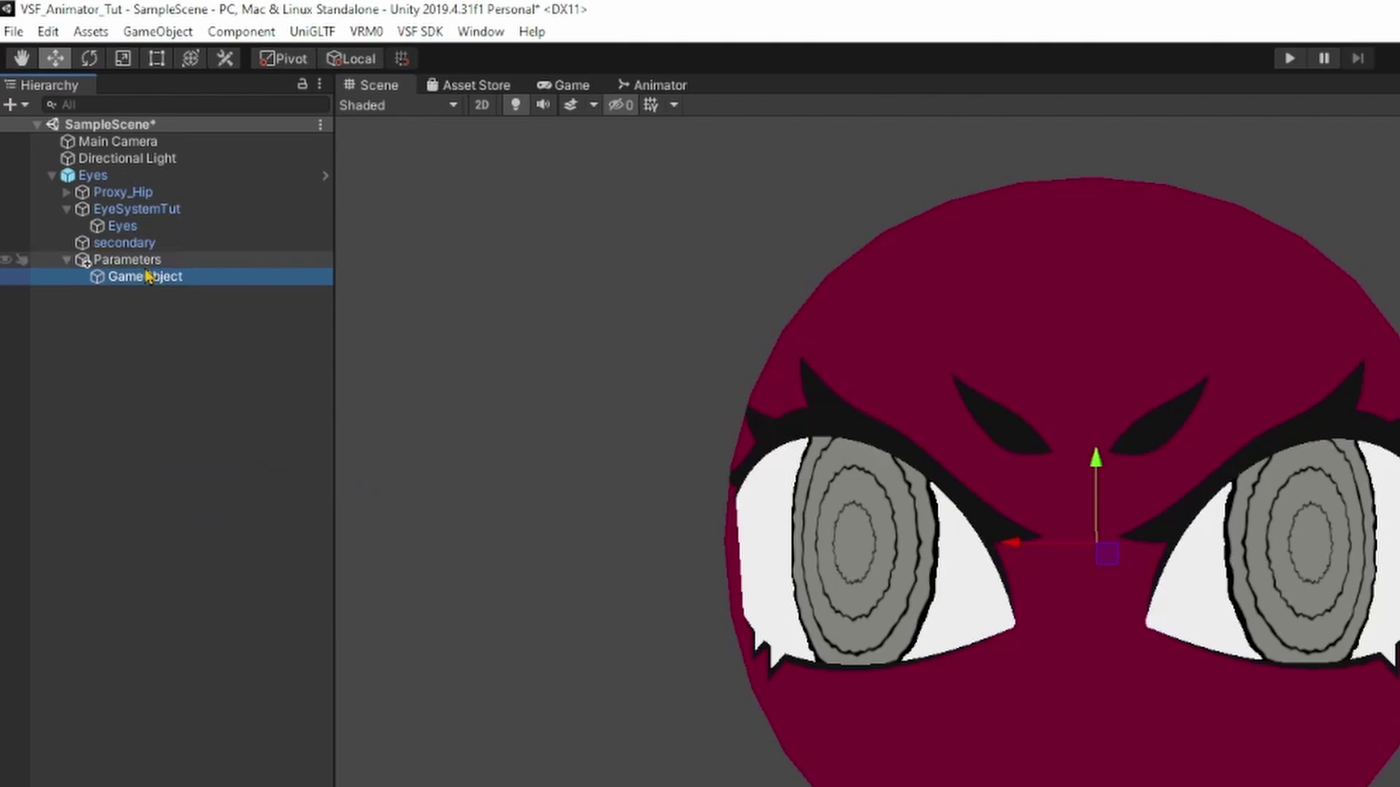
pyautogui.click(168, 276)
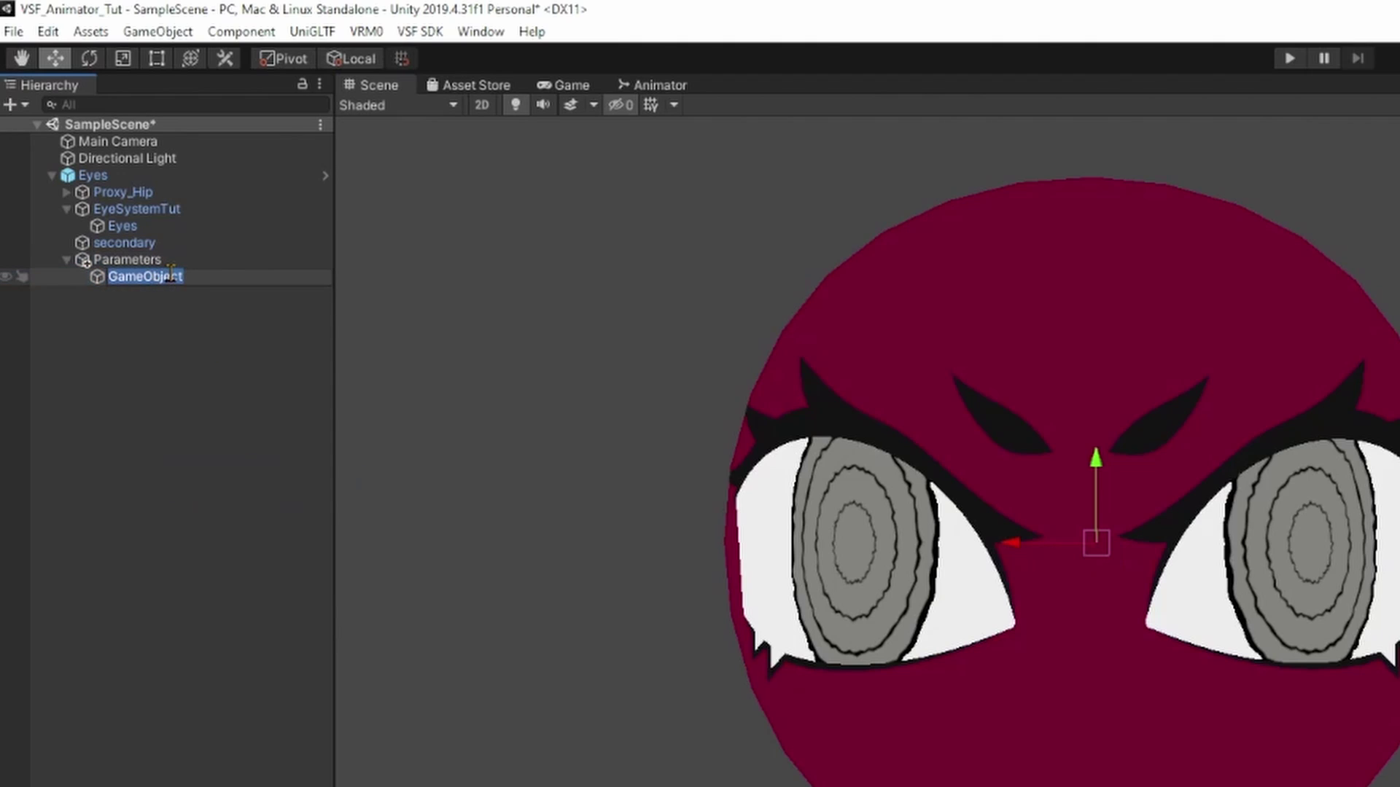
pyautogui.write('Blink')
pyautogui.press('Return')
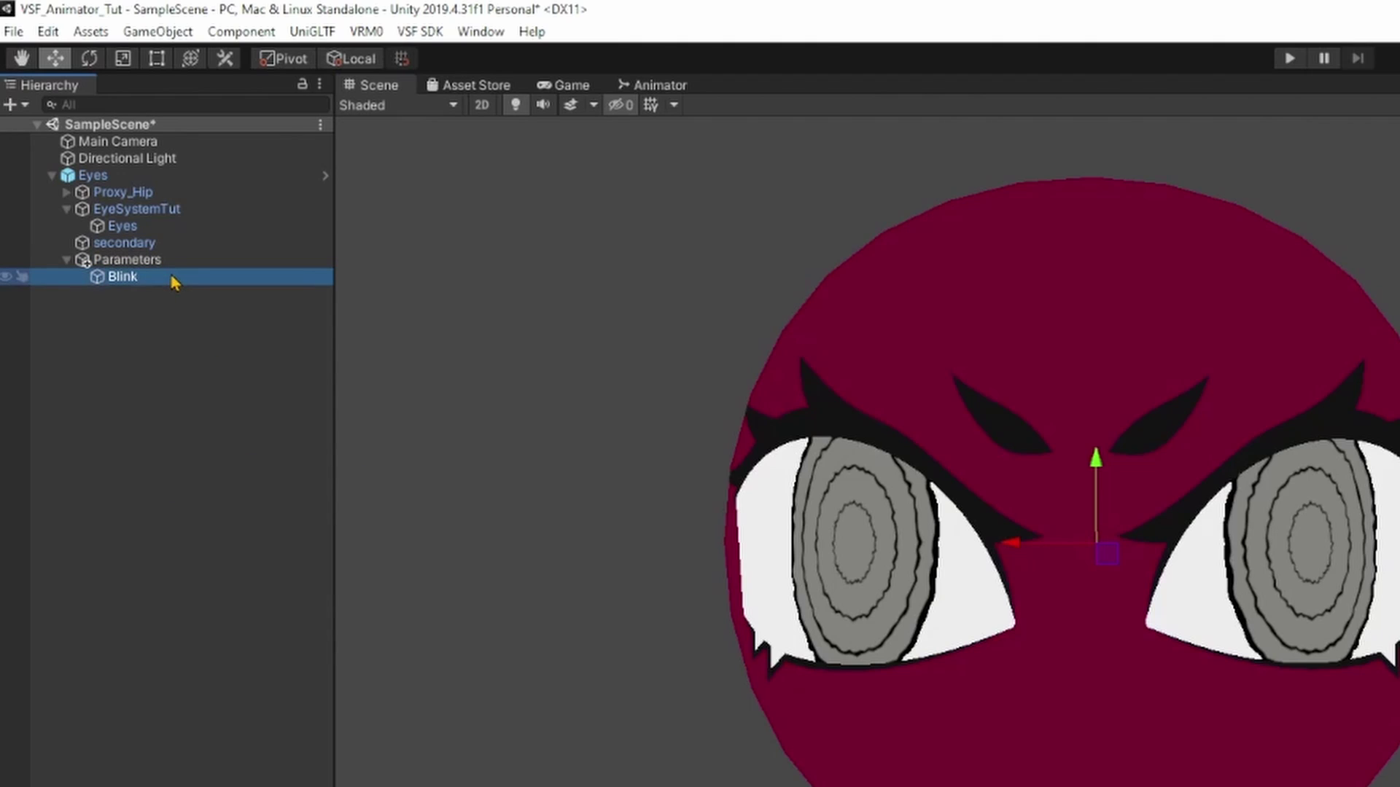
# - Duplicate the Blink object and rename the copy Angry
pyautogui.hotkey('ctrl', 'd')
pyautogui.click(156, 294)
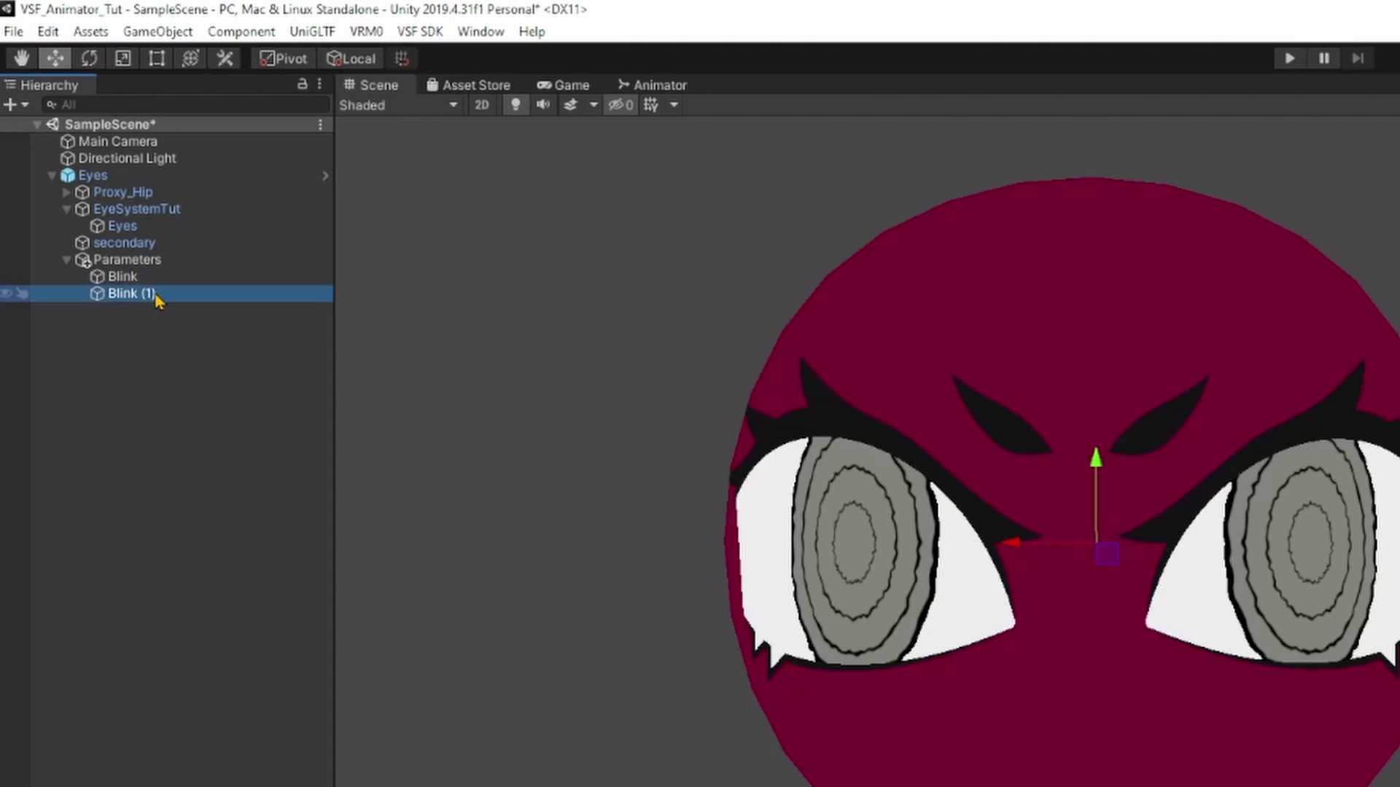
pyautogui.write('Angry')
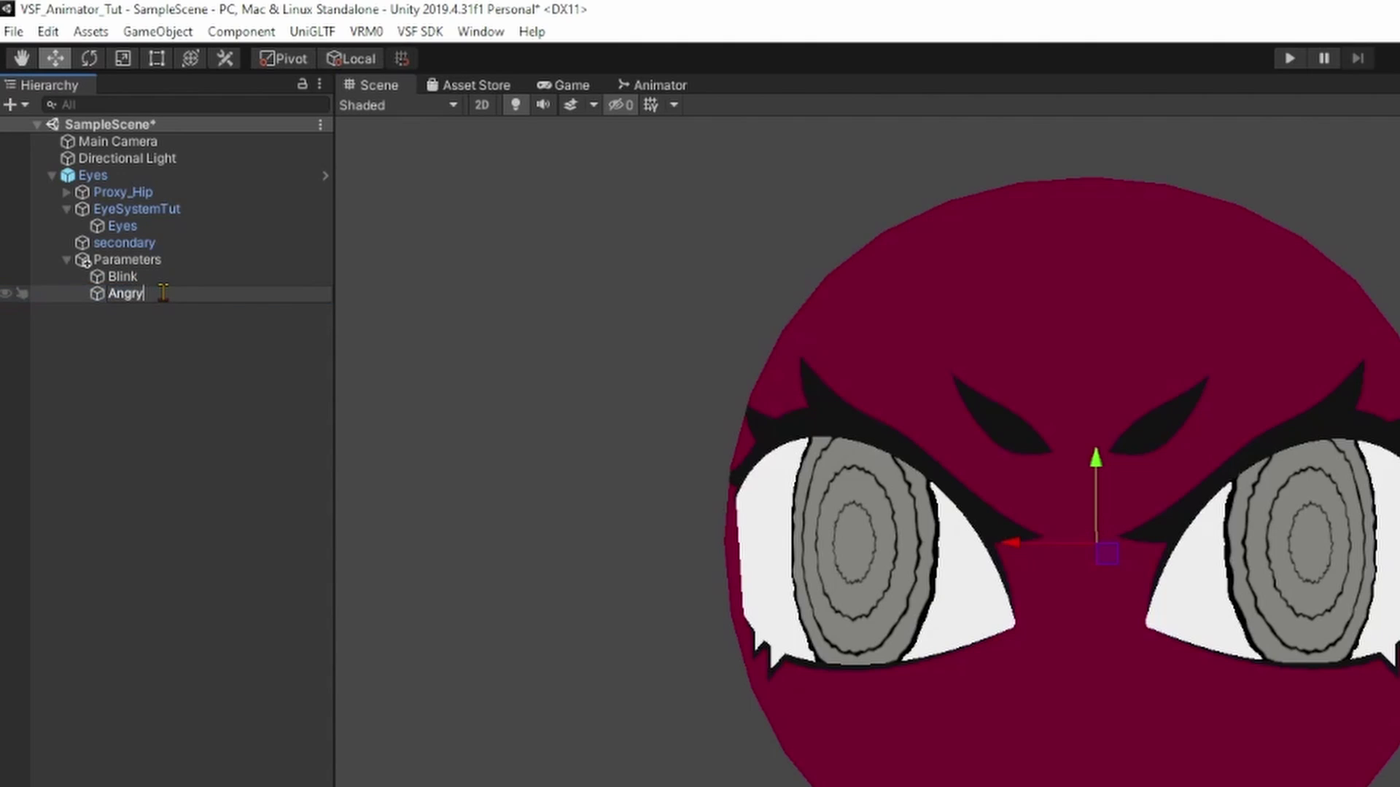
pyautogui.press('Return')
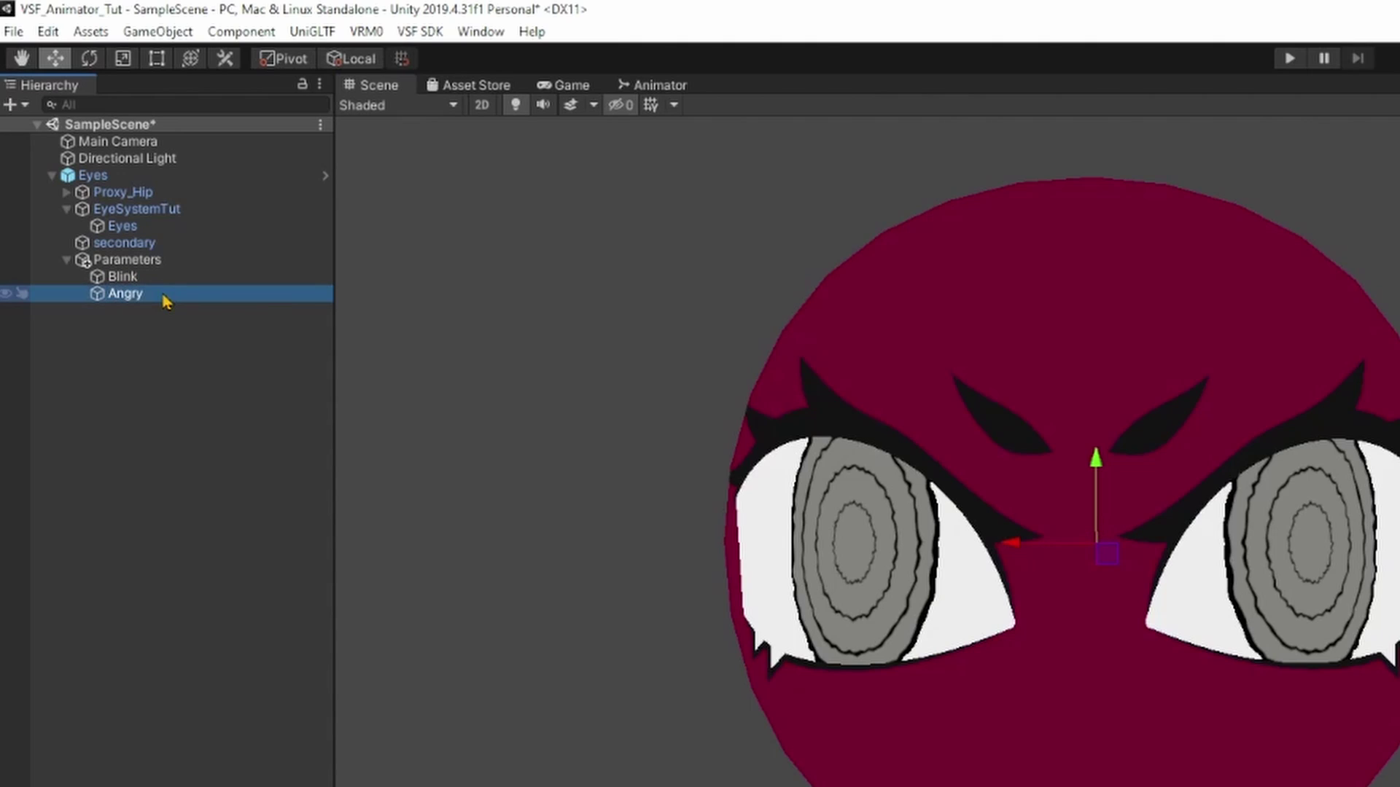
# - Duplicate the Angry object and rename the copy Wide
pyautogui.hotkey('ctrl', 'd')
pyautogui.click(167, 312)
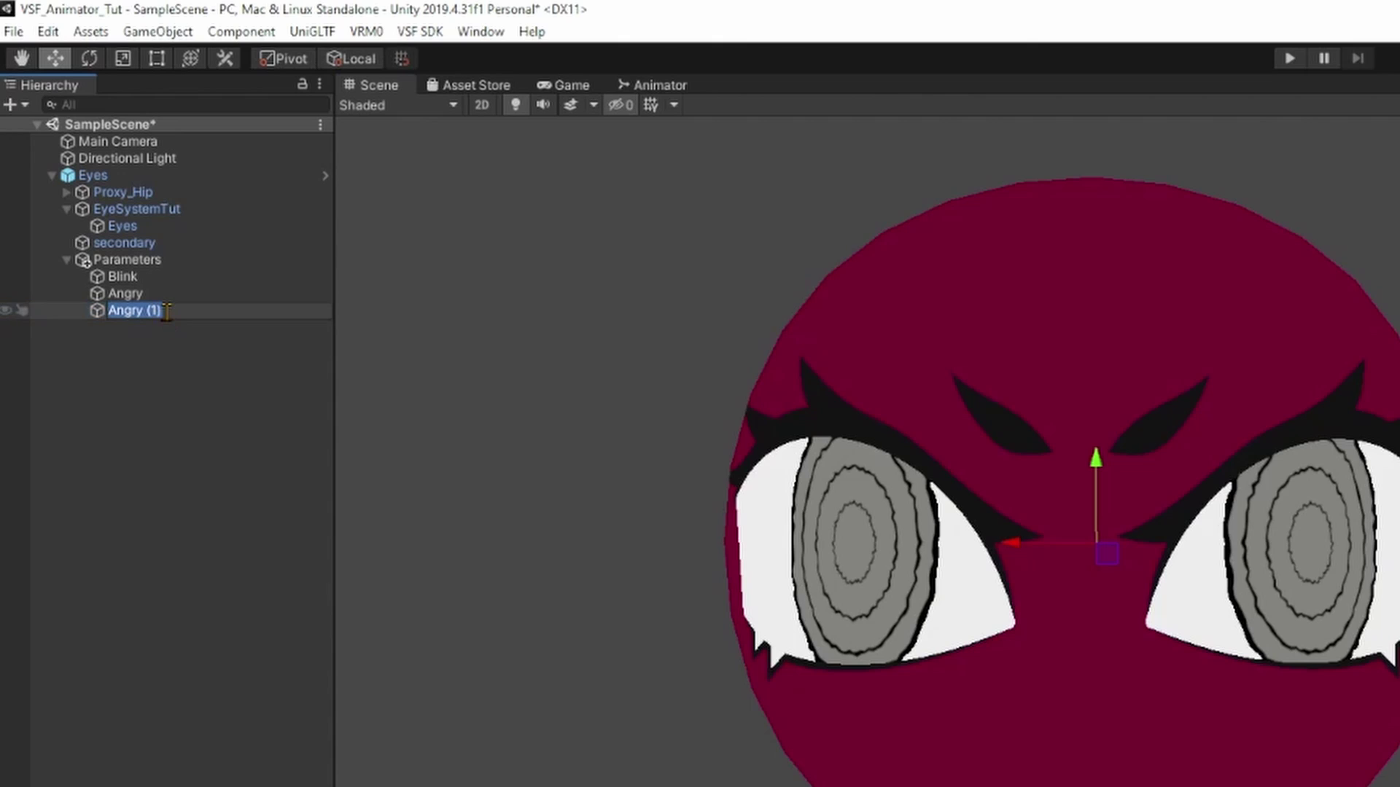
pyautogui.write('Wide')
pyautogui.press('Return')
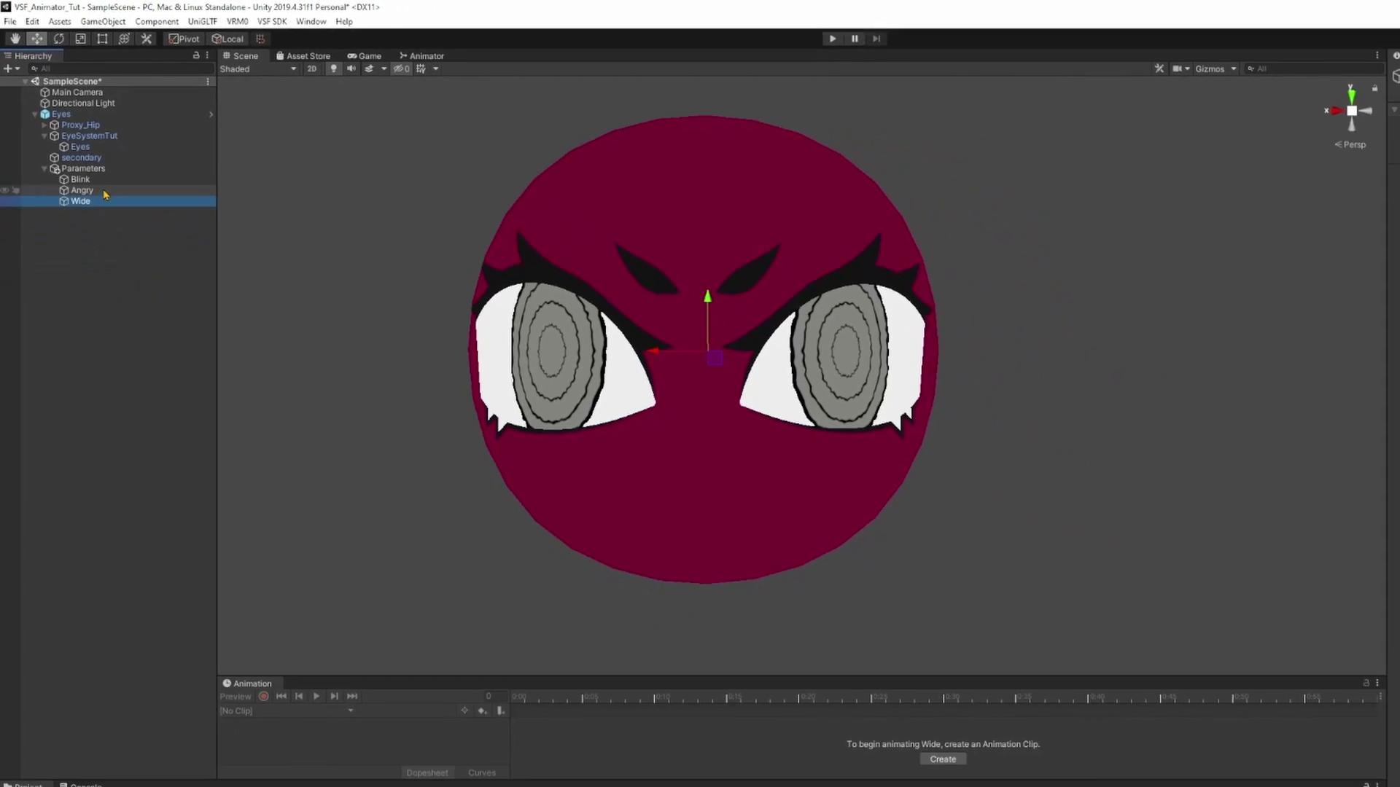
# - Add a VSF_Set Animator Float component to the Blink, Angry and Wide objects together
pyautogui.click(122, 276)
pyautogui.keyDown('shift'); pyautogui.click(166, 295); pyautogui.keyUp('shift')
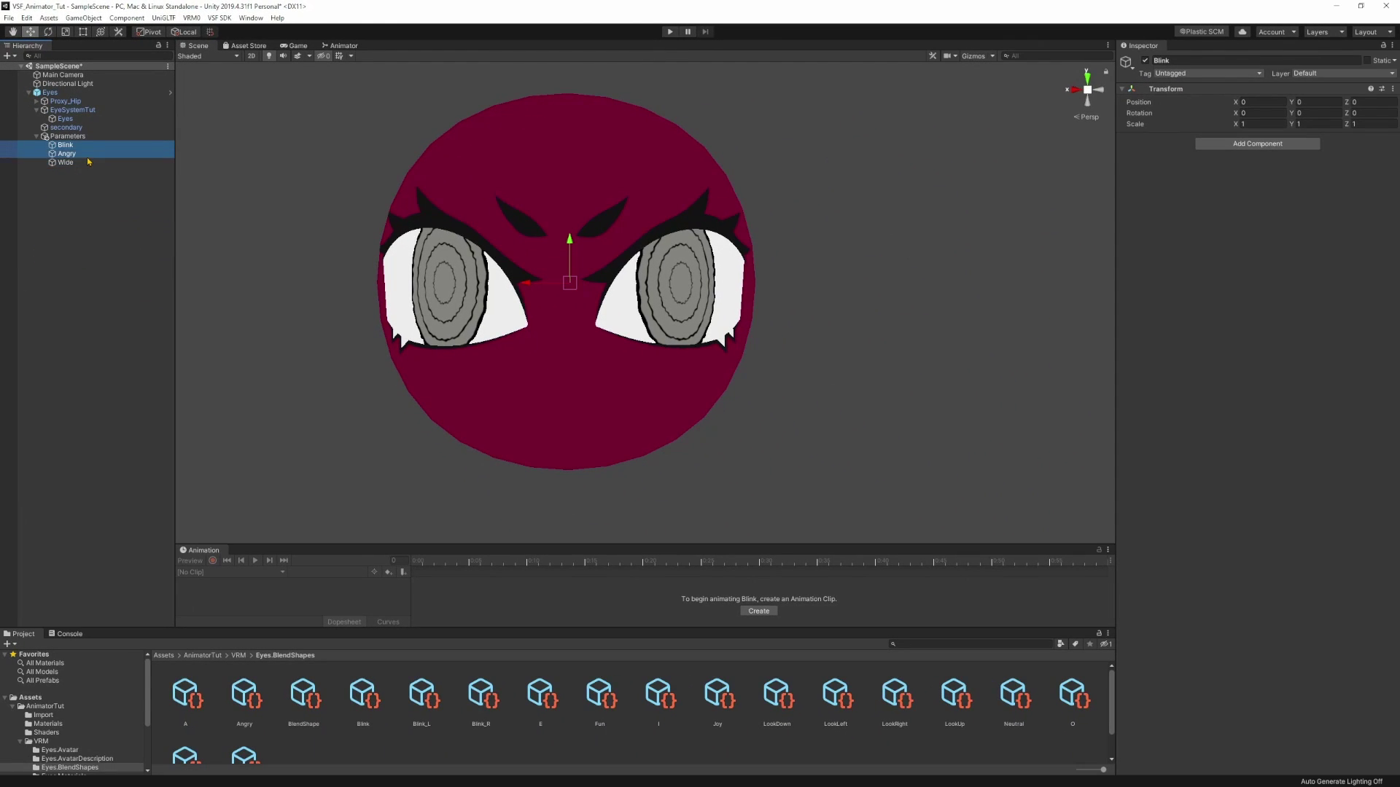
pyautogui.keyDown('shift'); pyautogui.click(86, 163); pyautogui.keyUp('shift')
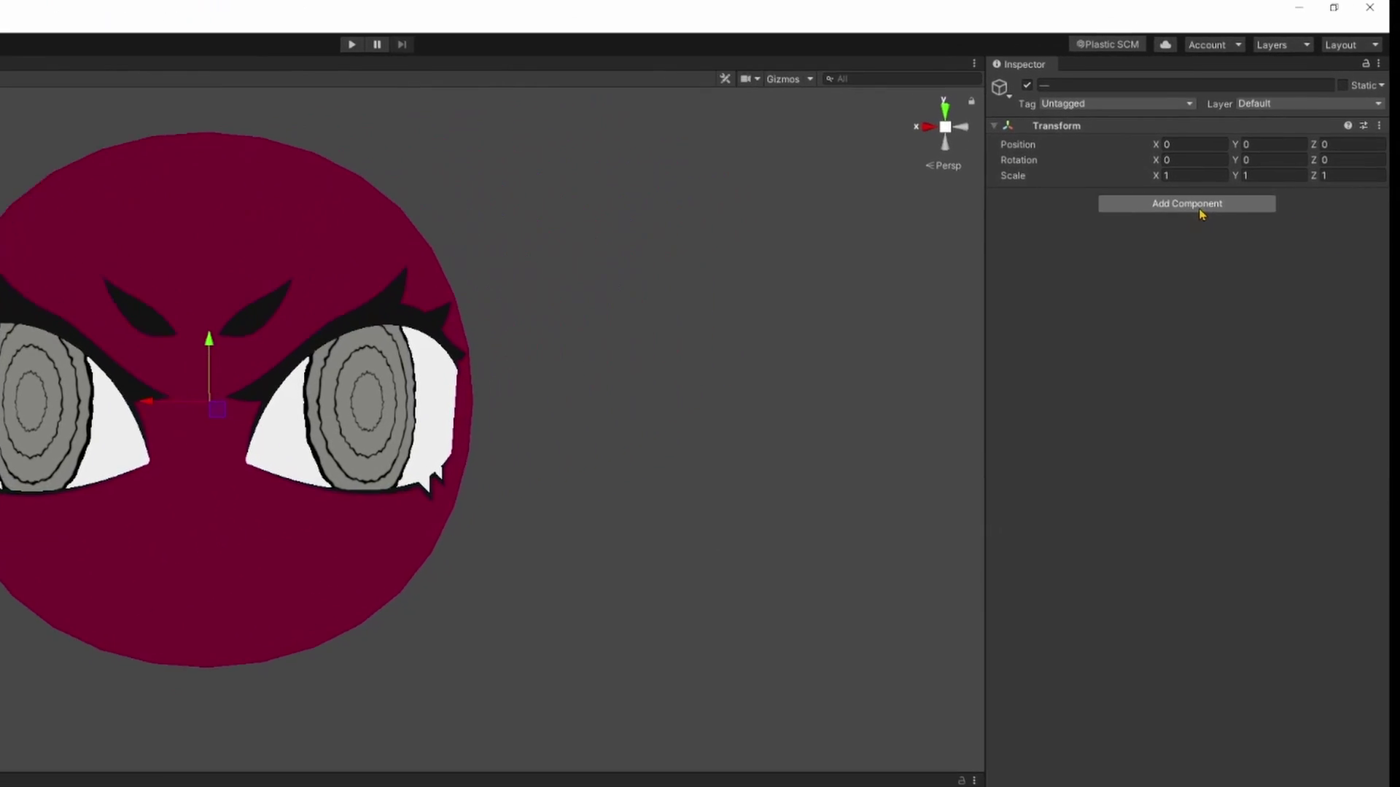
pyautogui.click(1267, 148)
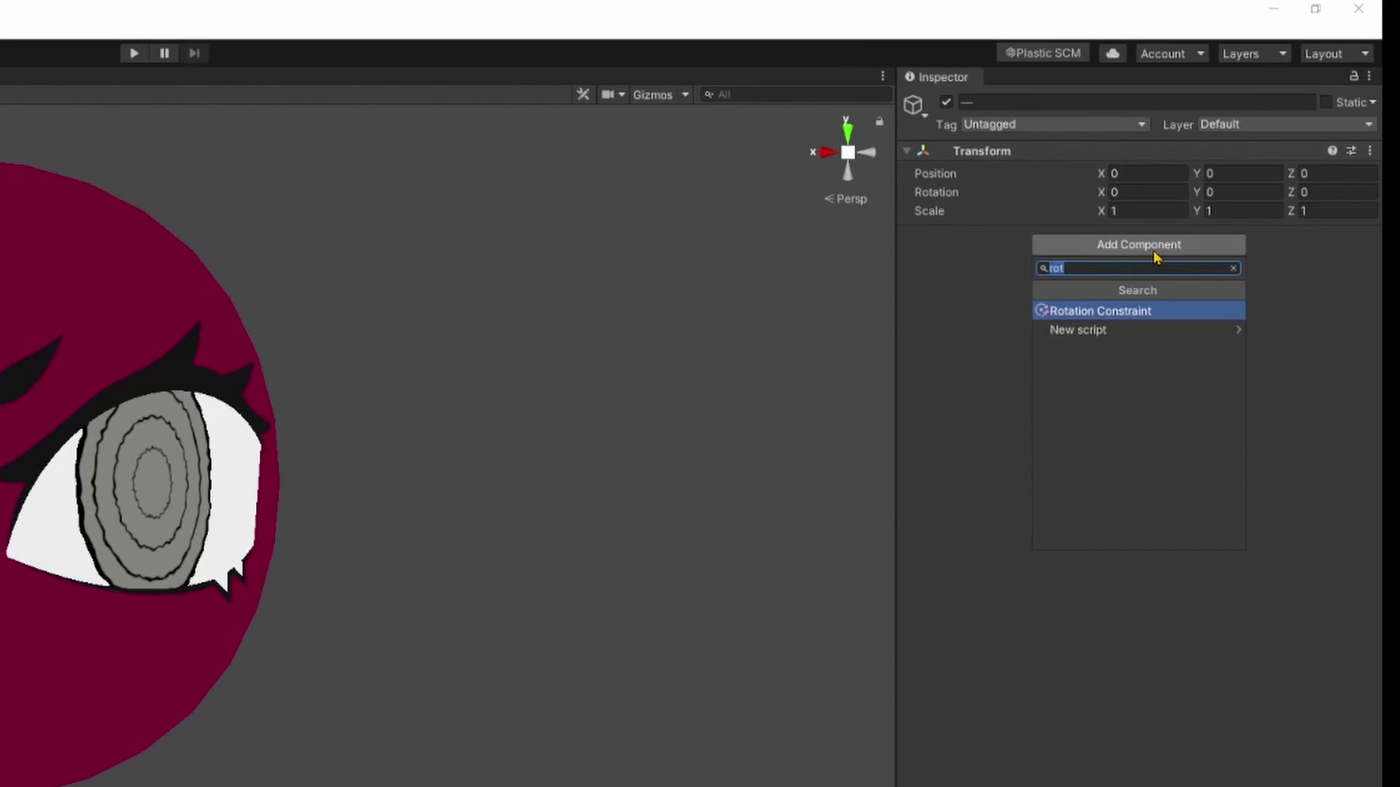
pyautogui.write('vsf ani')
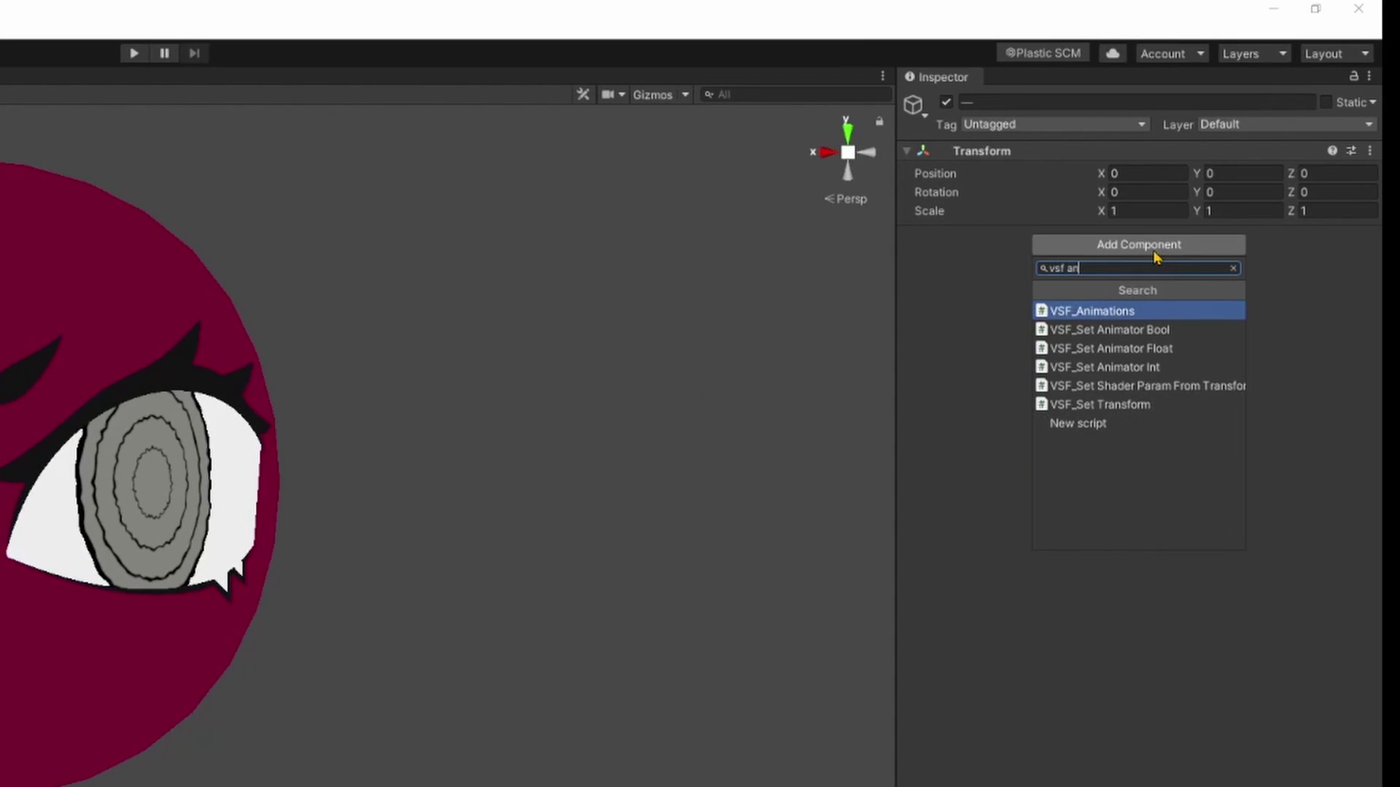
pyautogui.press('Down')
pyautogui.press('Down')
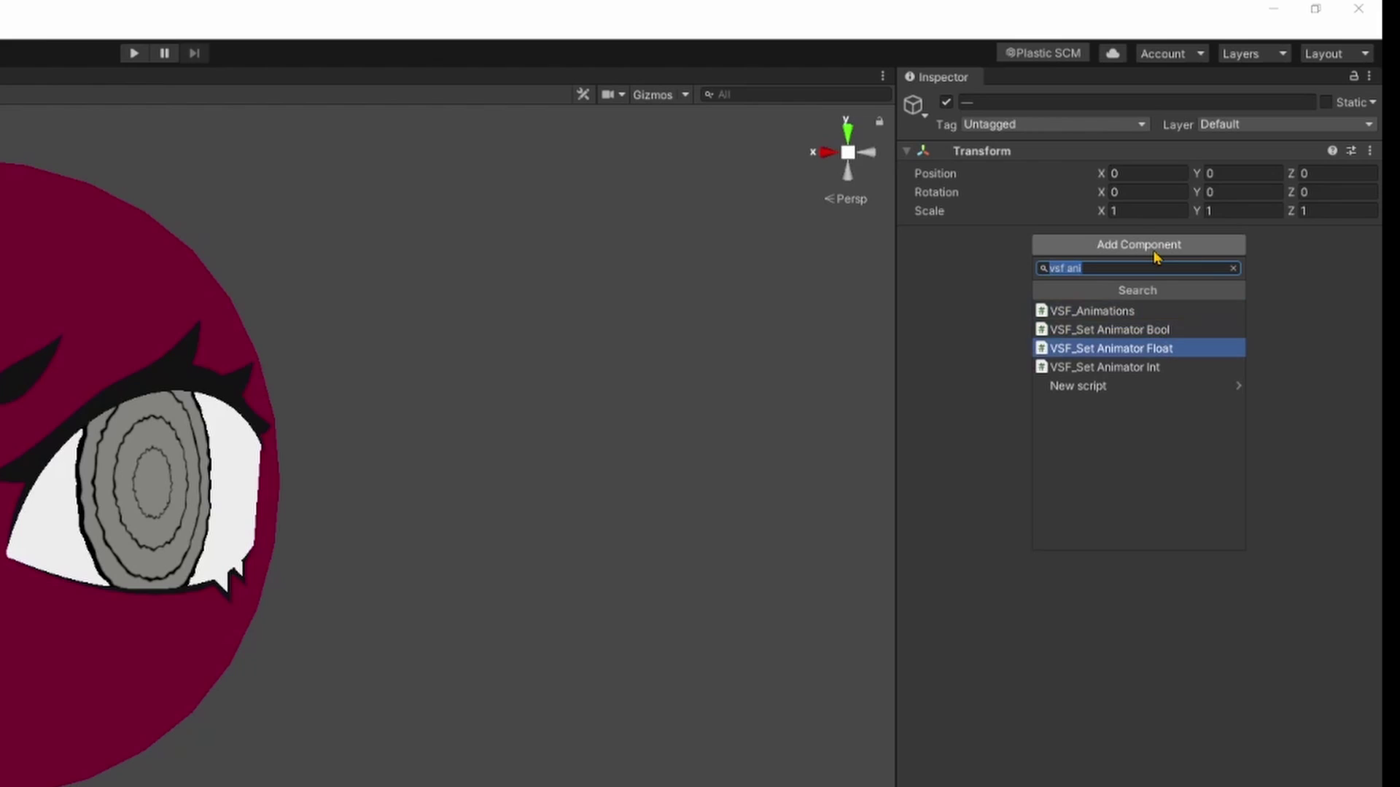
pyautogui.press('Return')
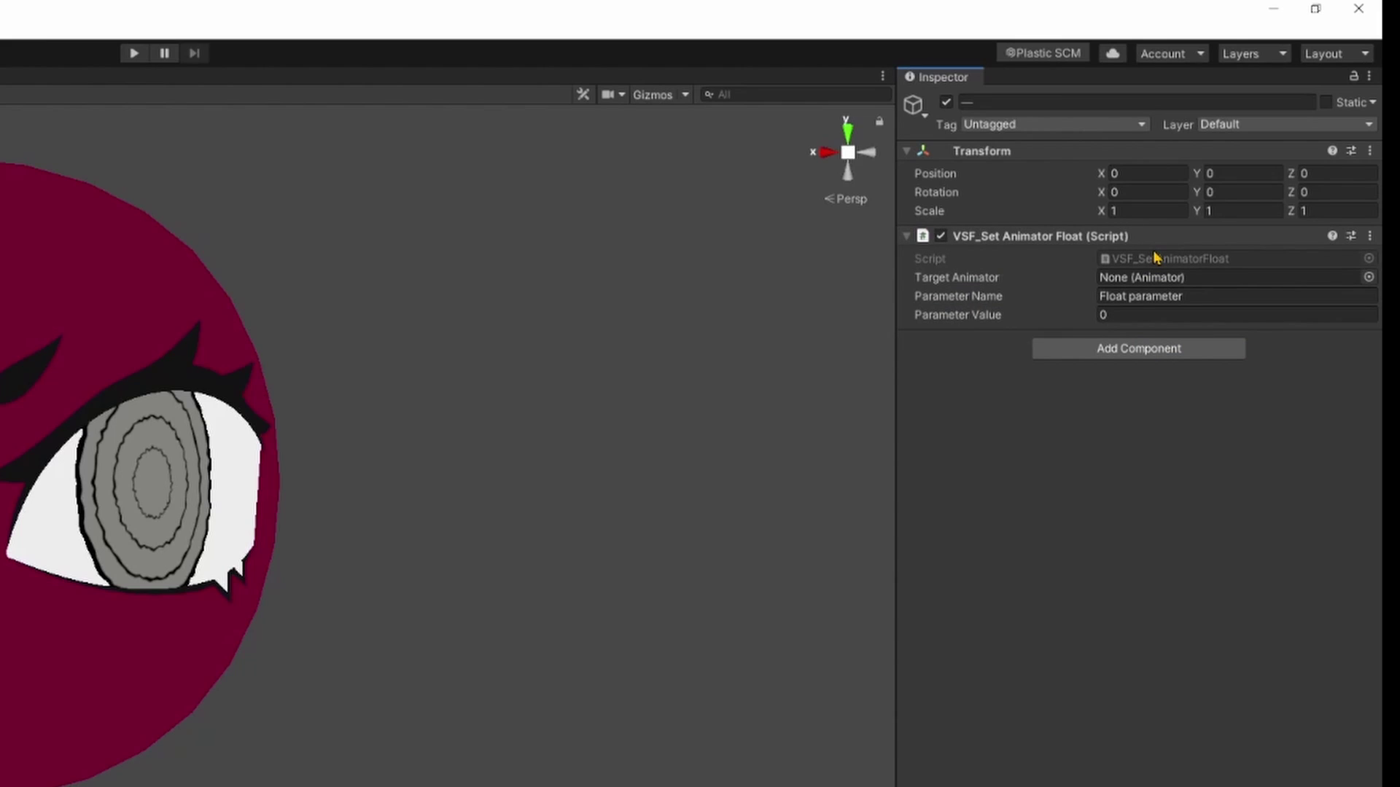
pyautogui.click(1122, 297)
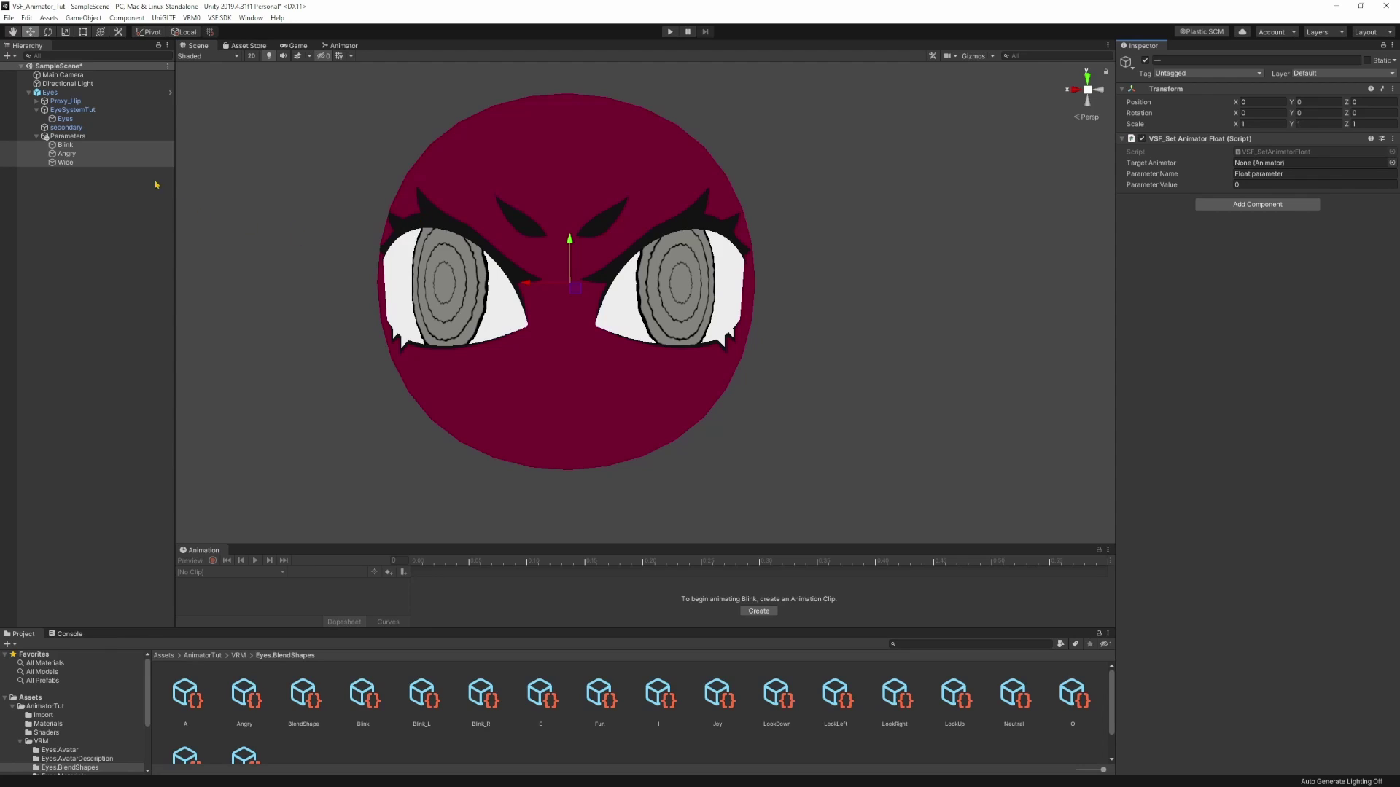
# - Add an Animator component to the Eyes mesh under EyeSystemTut and enlarge the animation area
pyautogui.click(66, 119)
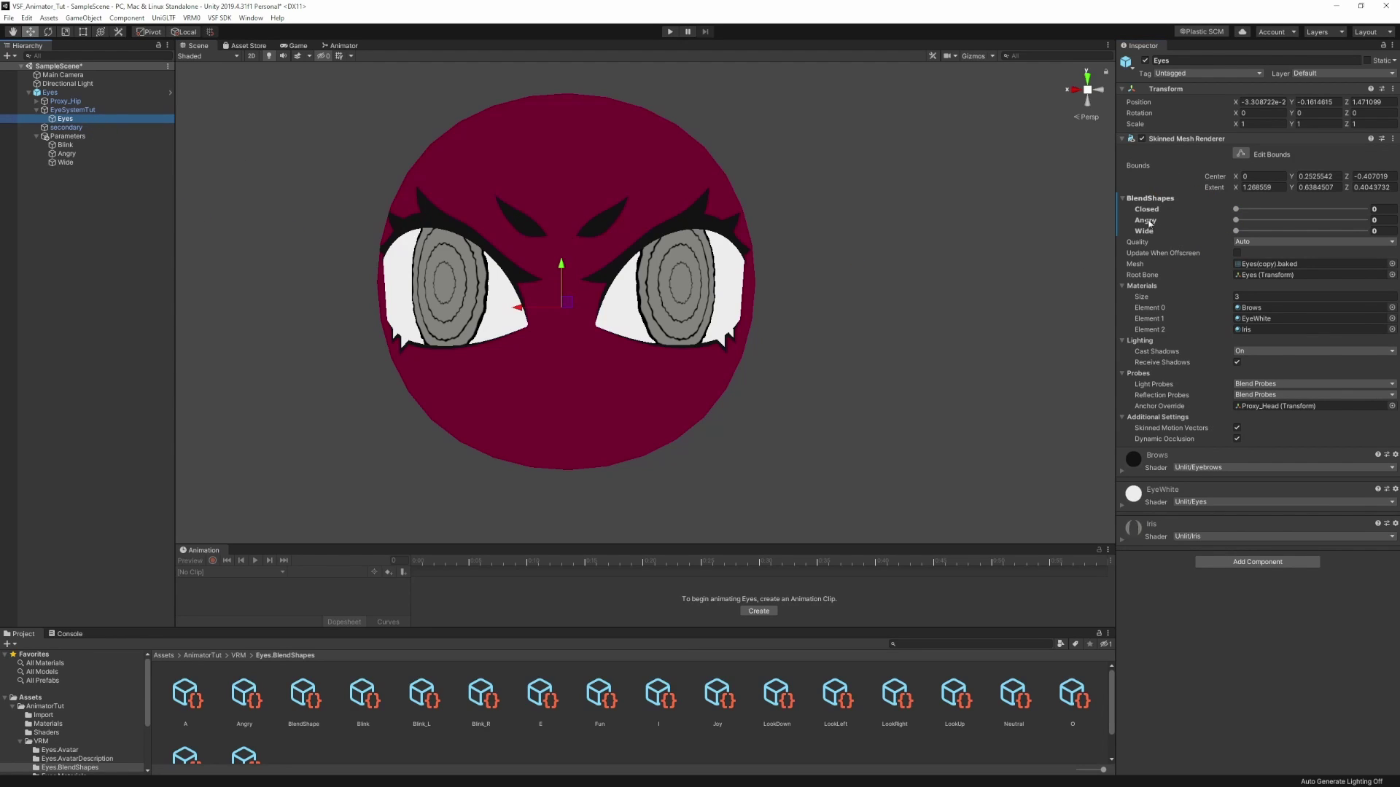
pyautogui.click(1247, 562)
pyautogui.write('anima')
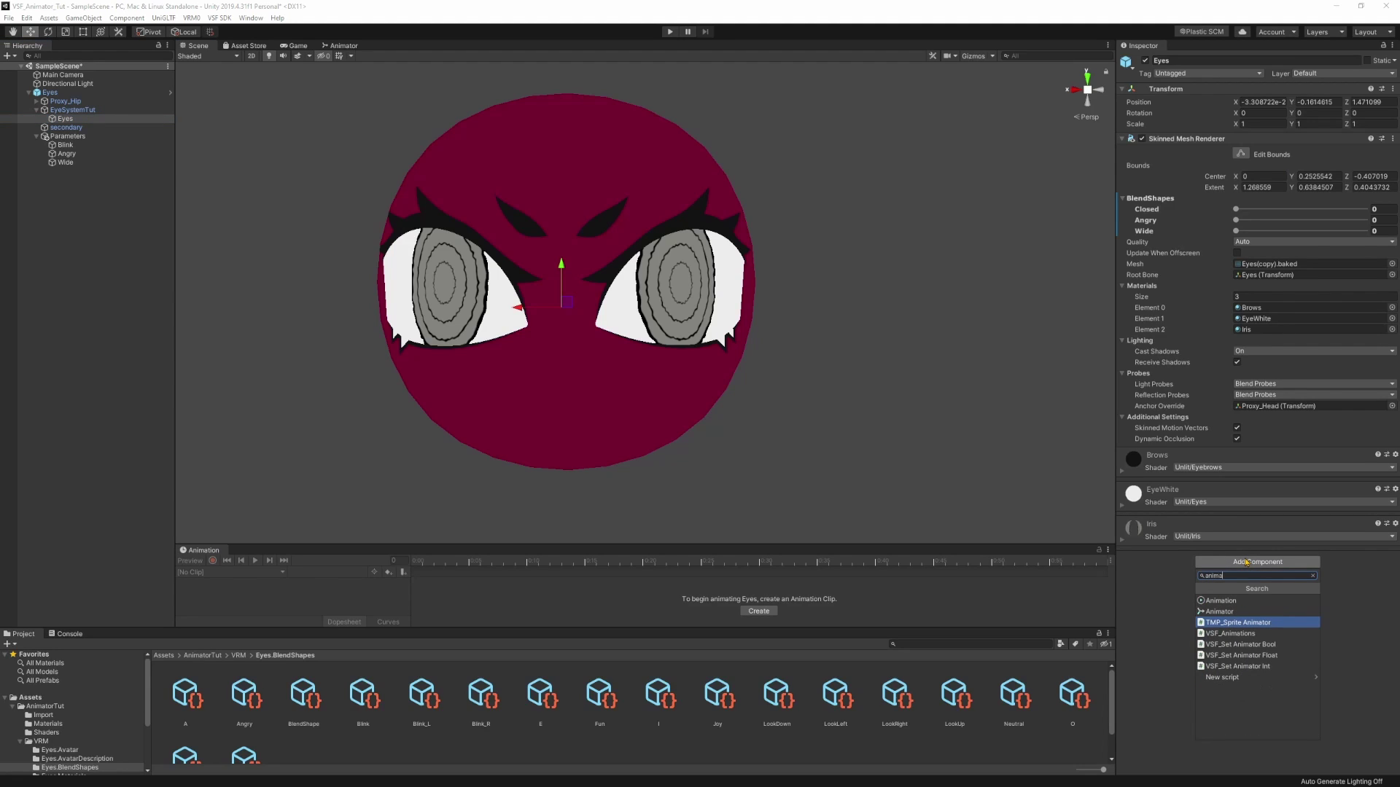
pyautogui.press('Up')
pyautogui.press('Return')
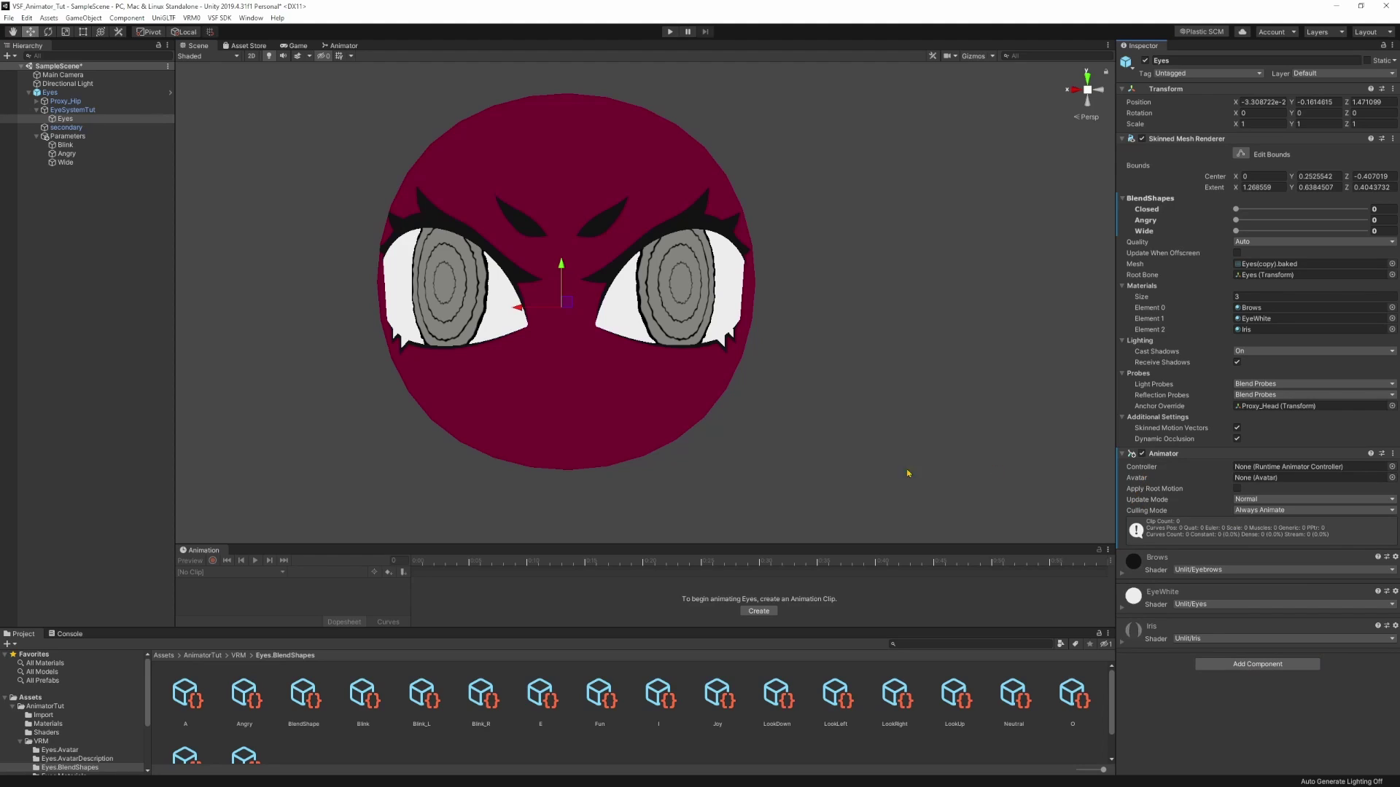
pyautogui.moveTo(760, 543); pyautogui.dragTo(760, 514)
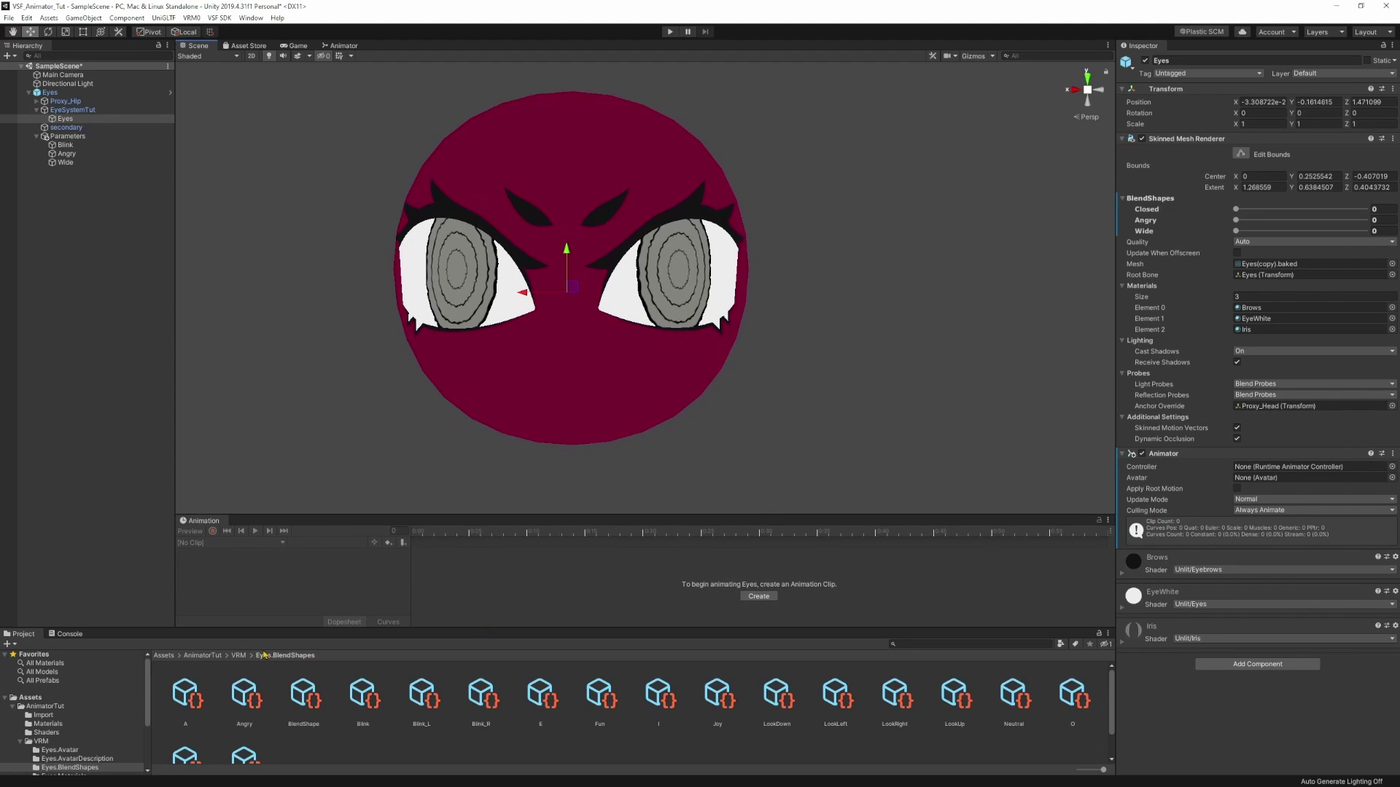
# - Create a new folder named Animations inside the AnimatorTut folder
pyautogui.click(199, 656)
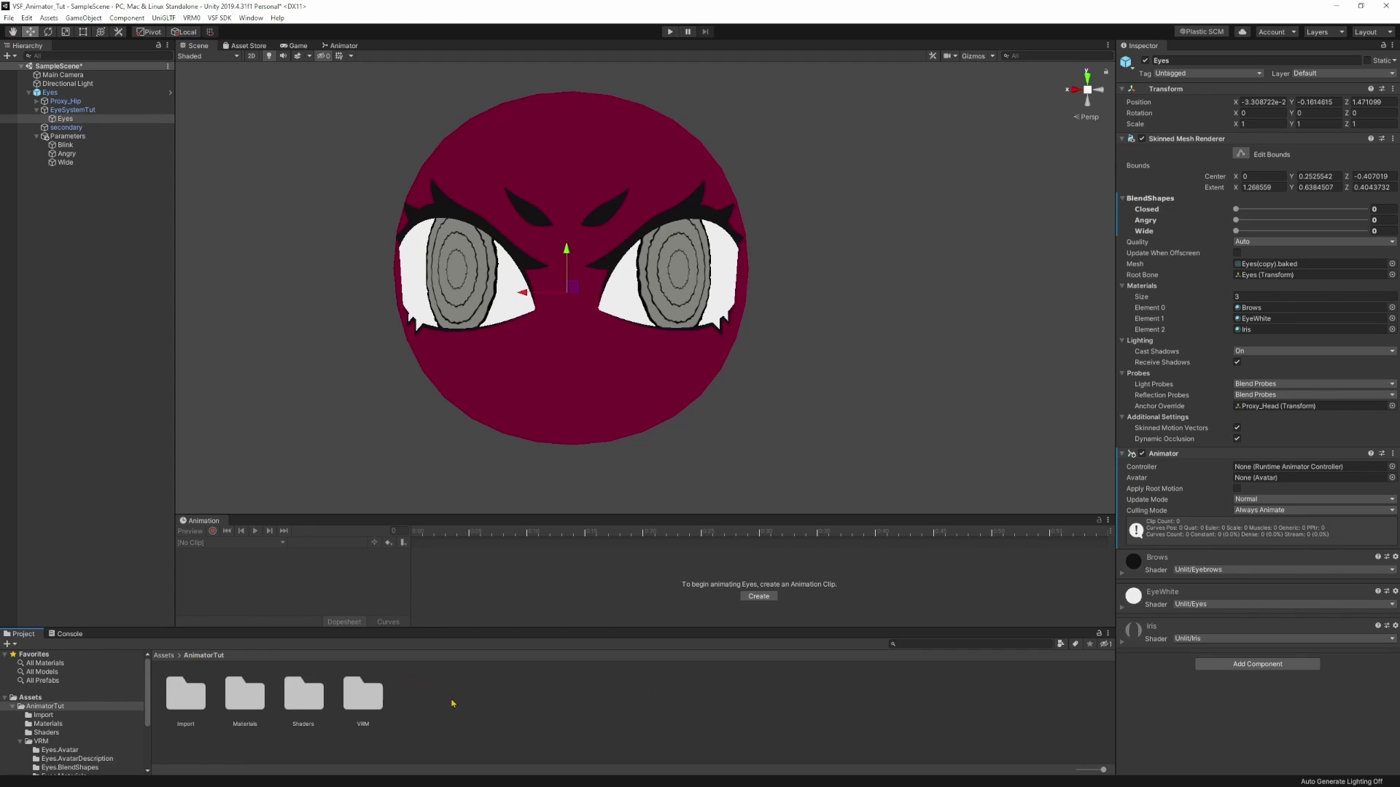
pyautogui.rightClick(428, 696)
pyautogui.moveTo(515, 425)
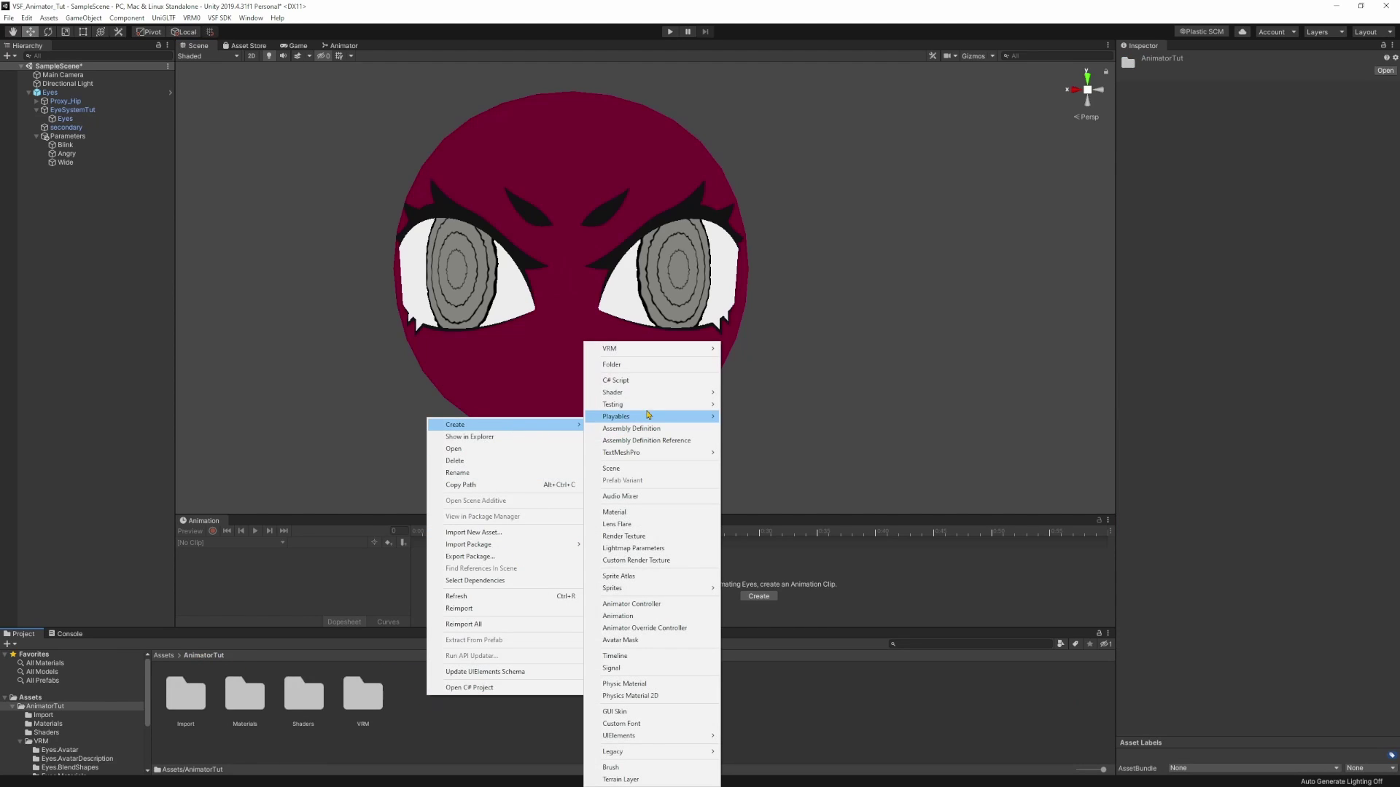
pyautogui.click(634, 364)
pyautogui.write('An')
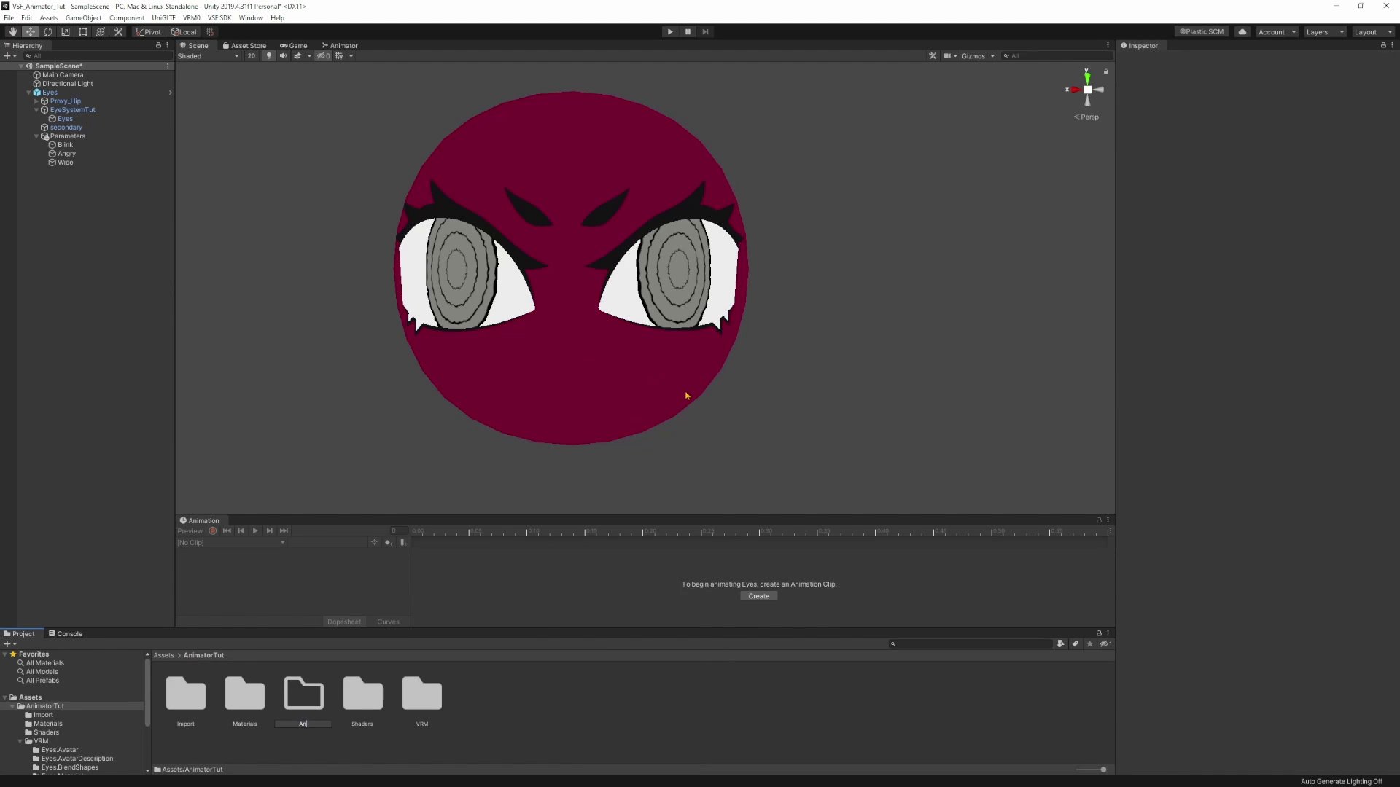
pyautogui.write('imations')
pyautogui.press('Return')
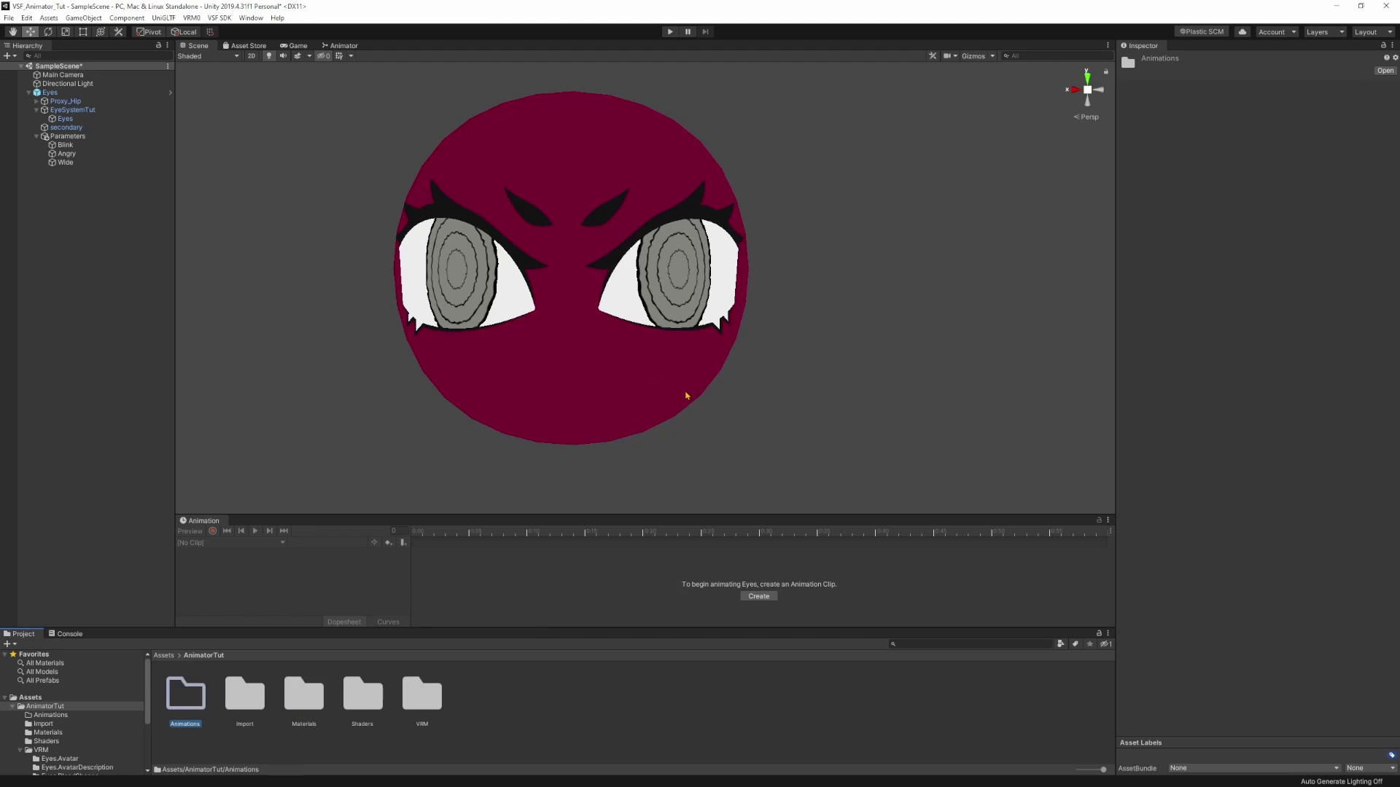
# - Create an Animator Controller named Eyes in the Animations folder and assign it to the Eyes mesh under EyeSystemTut
pyautogui.doubleClick(188, 702)
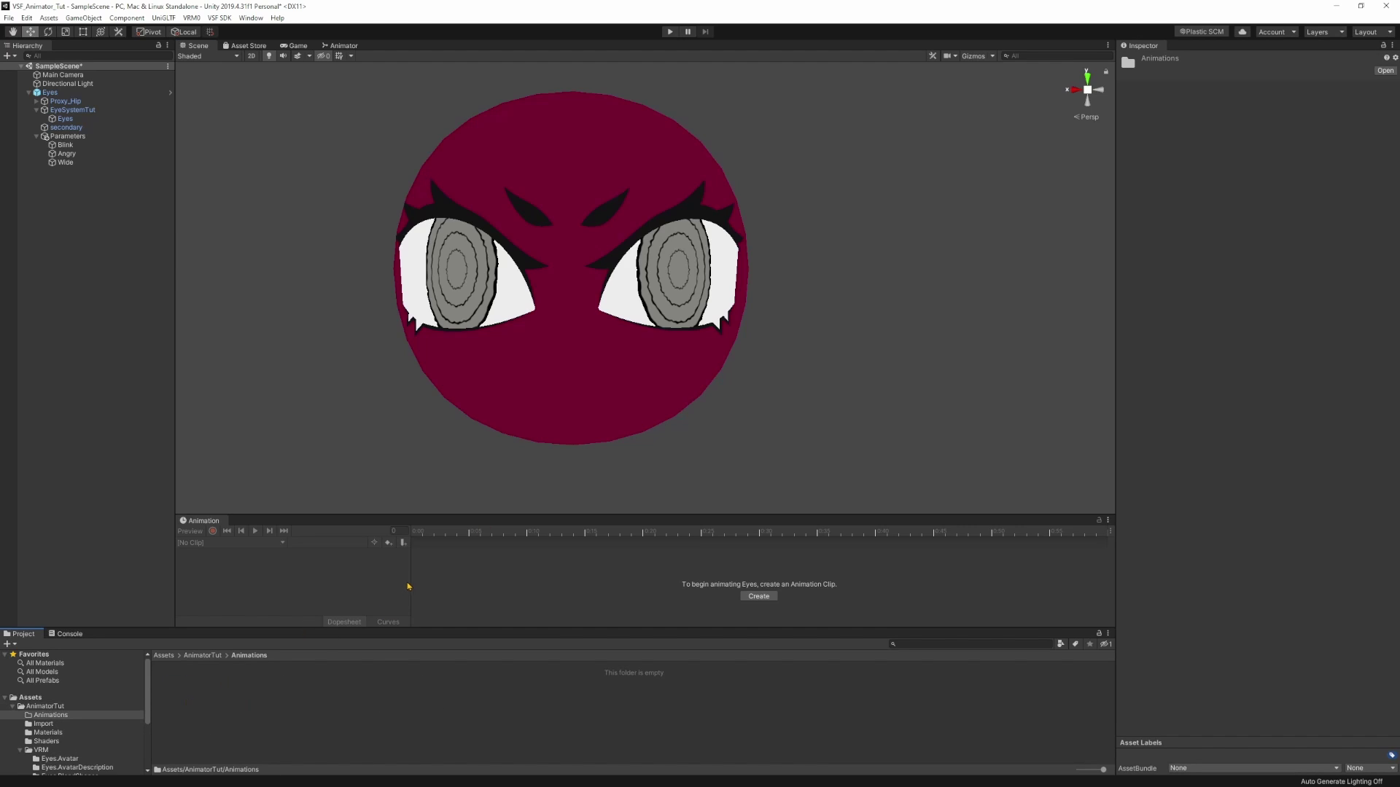
pyautogui.rightClick(260, 703)
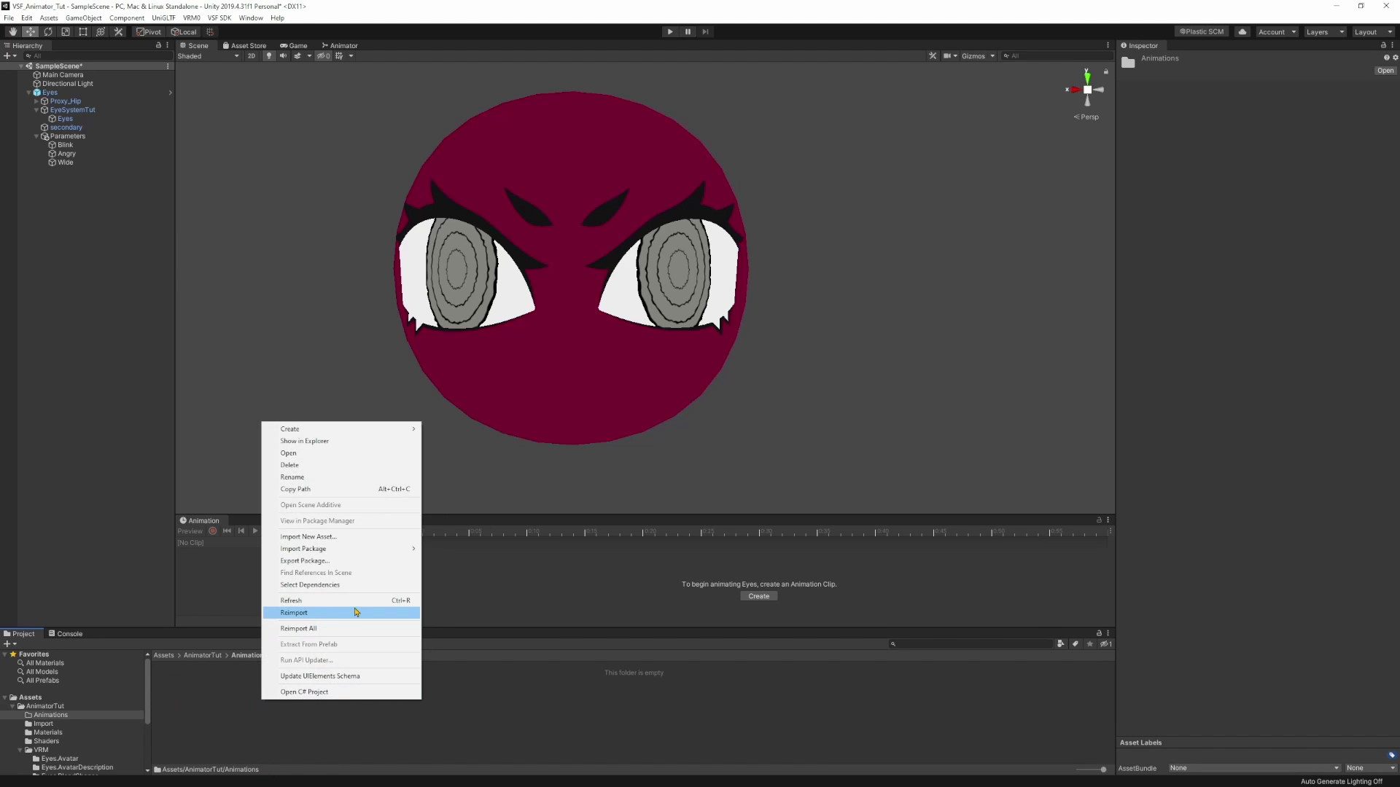
pyautogui.moveTo(356, 431)
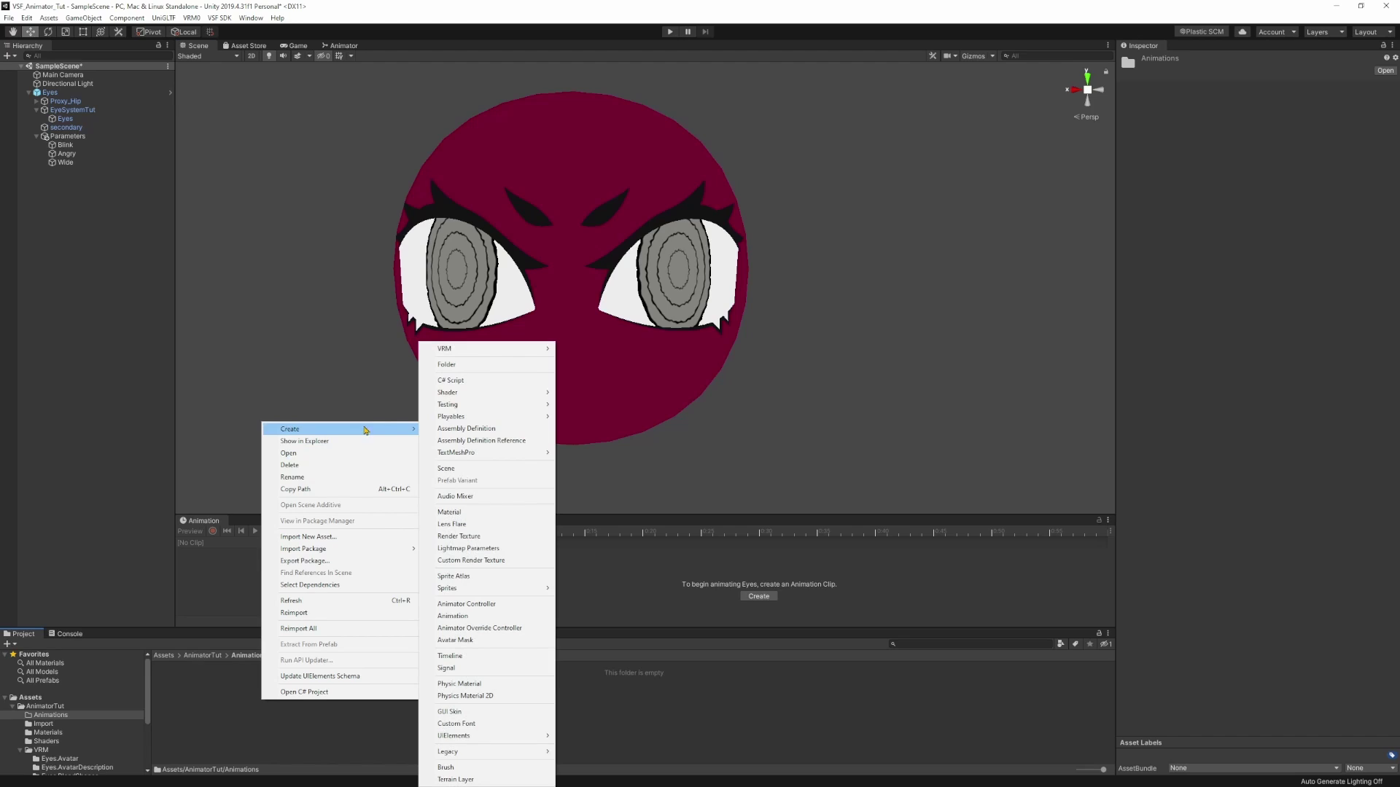
pyautogui.click(481, 605)
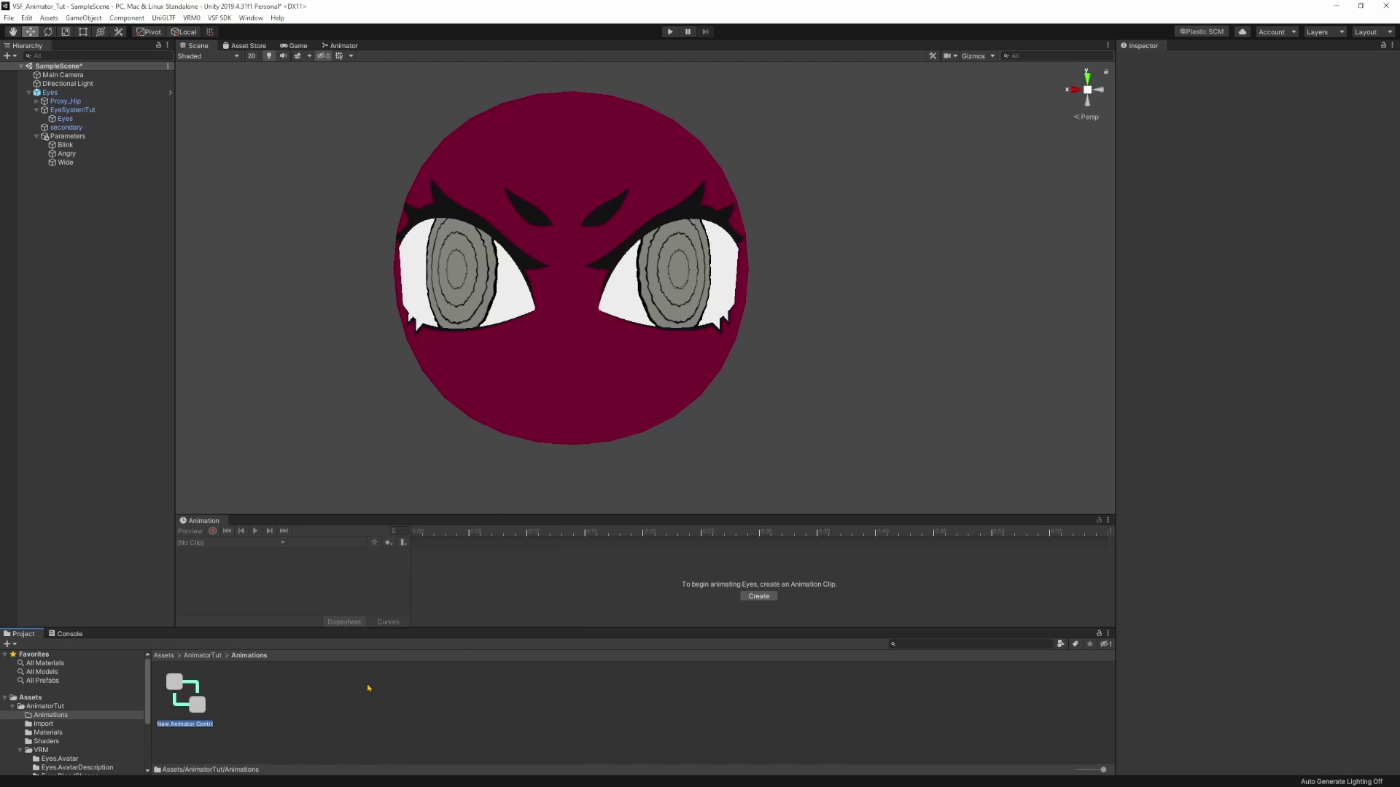
pyautogui.write('Eyes')
pyautogui.press('Return')
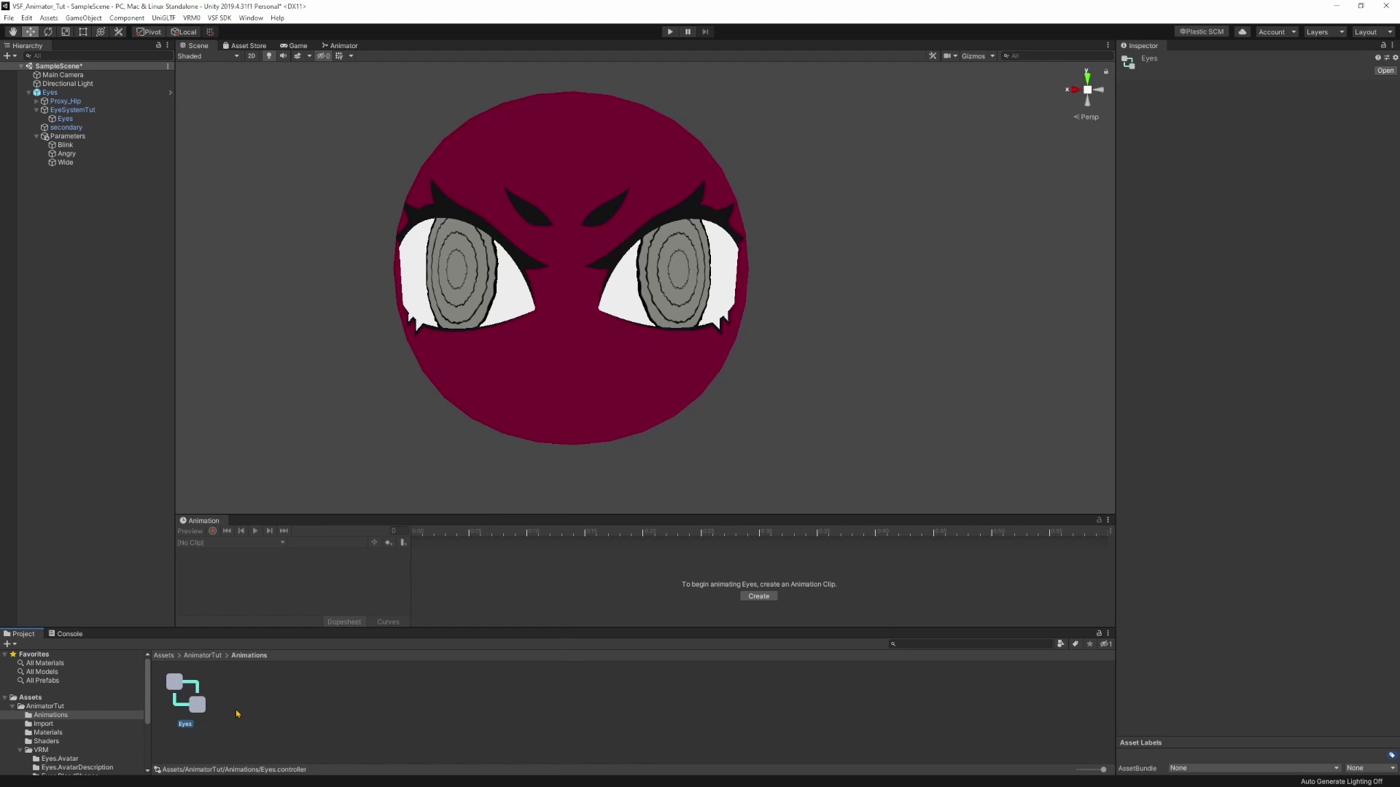
pyautogui.moveTo(193, 701); pyautogui.dragTo(89, 121)
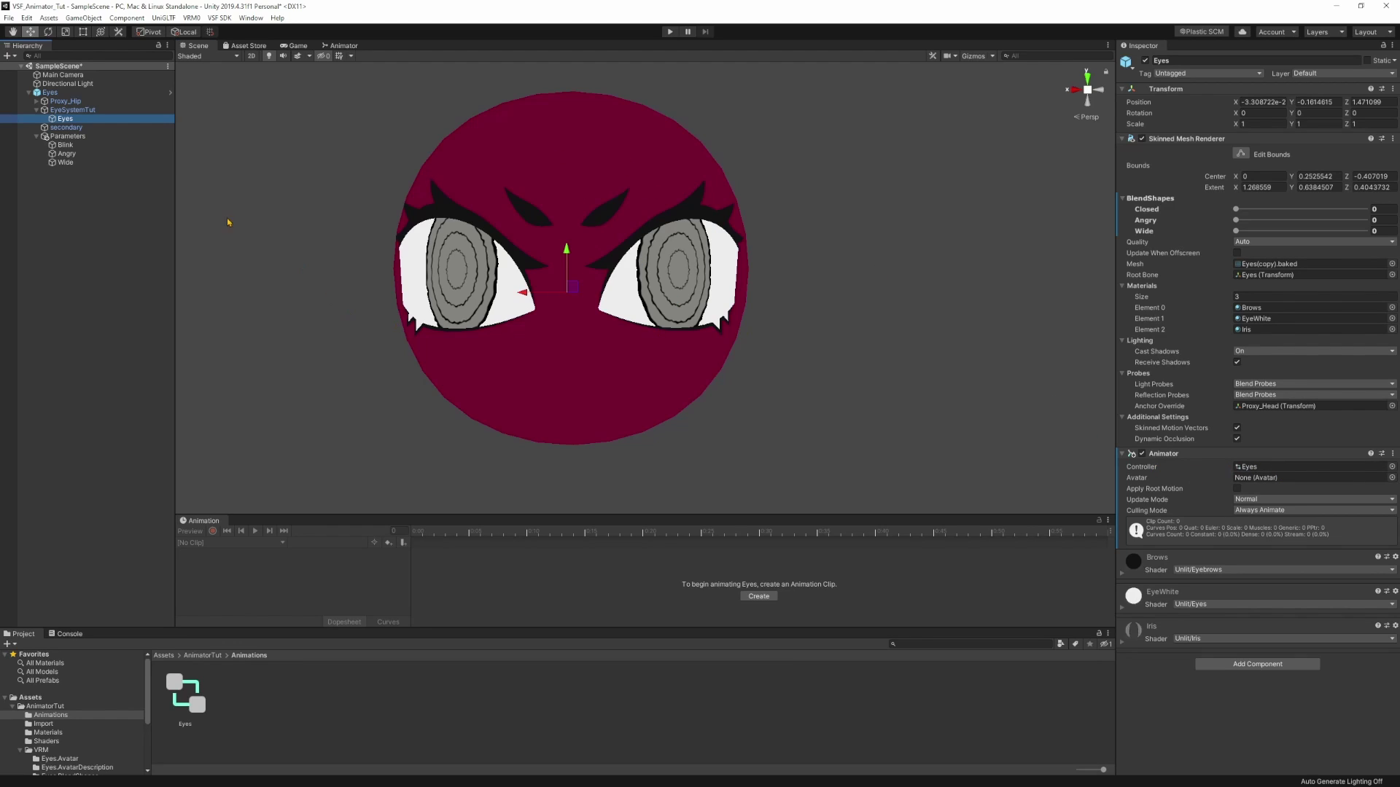
# - Set the Eyes mesh's animator as the Target Animator for the Blink, Angry and Wide objects together
pyautogui.click(67, 146)
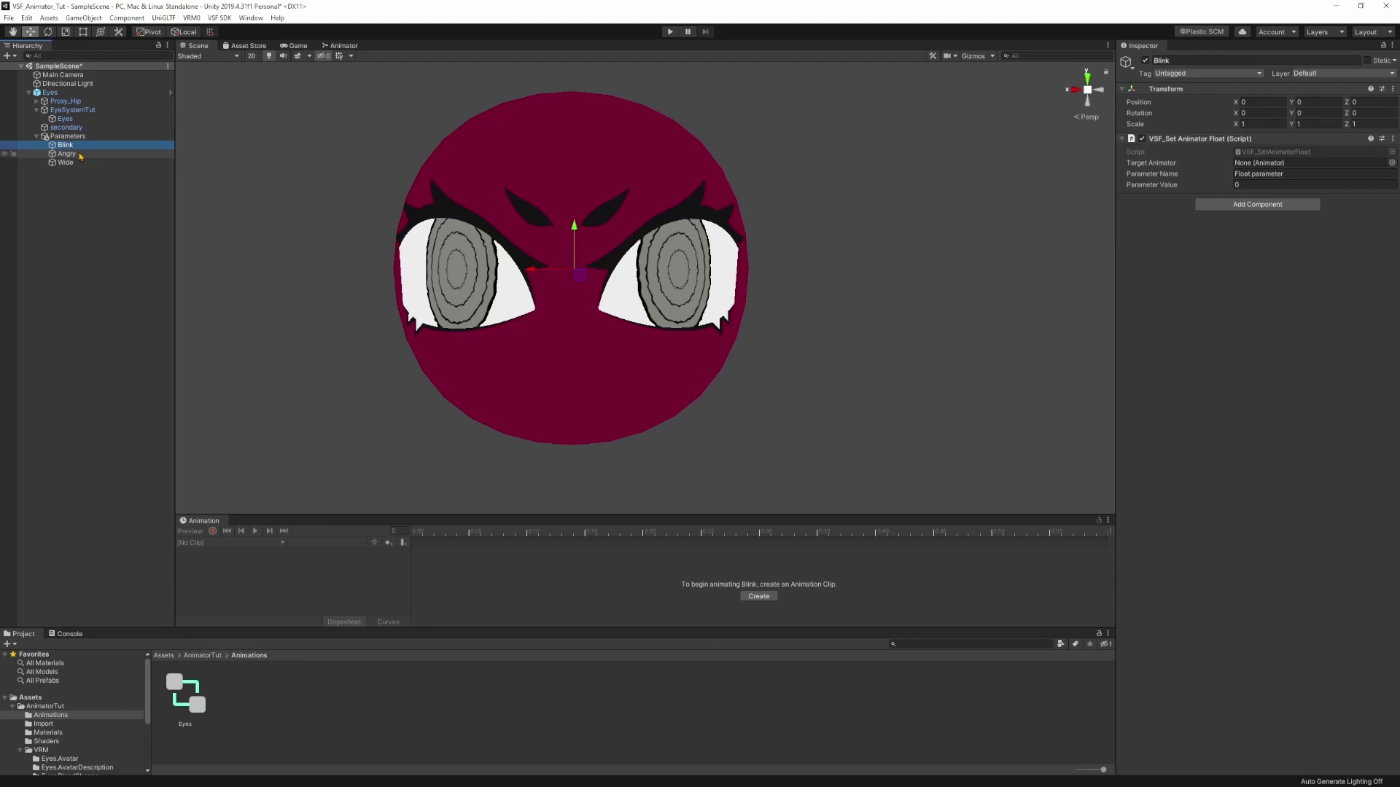
pyautogui.keyDown('shift'); pyautogui.click(67, 154); pyautogui.keyUp('shift')
pyautogui.keyDown('shift'); pyautogui.click(66, 163); pyautogui.keyUp('shift')
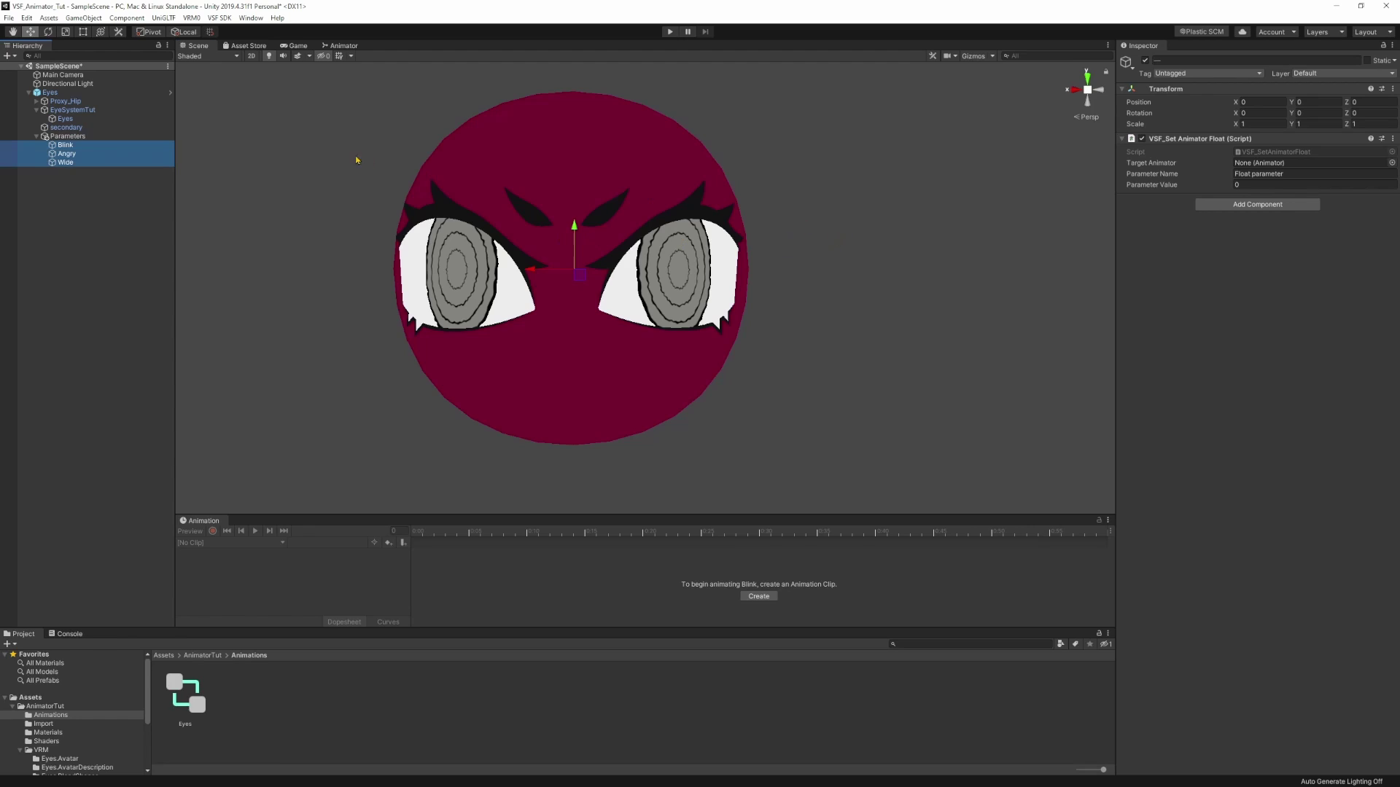
pyautogui.moveTo(69, 122); pyautogui.dragTo(1317, 164)
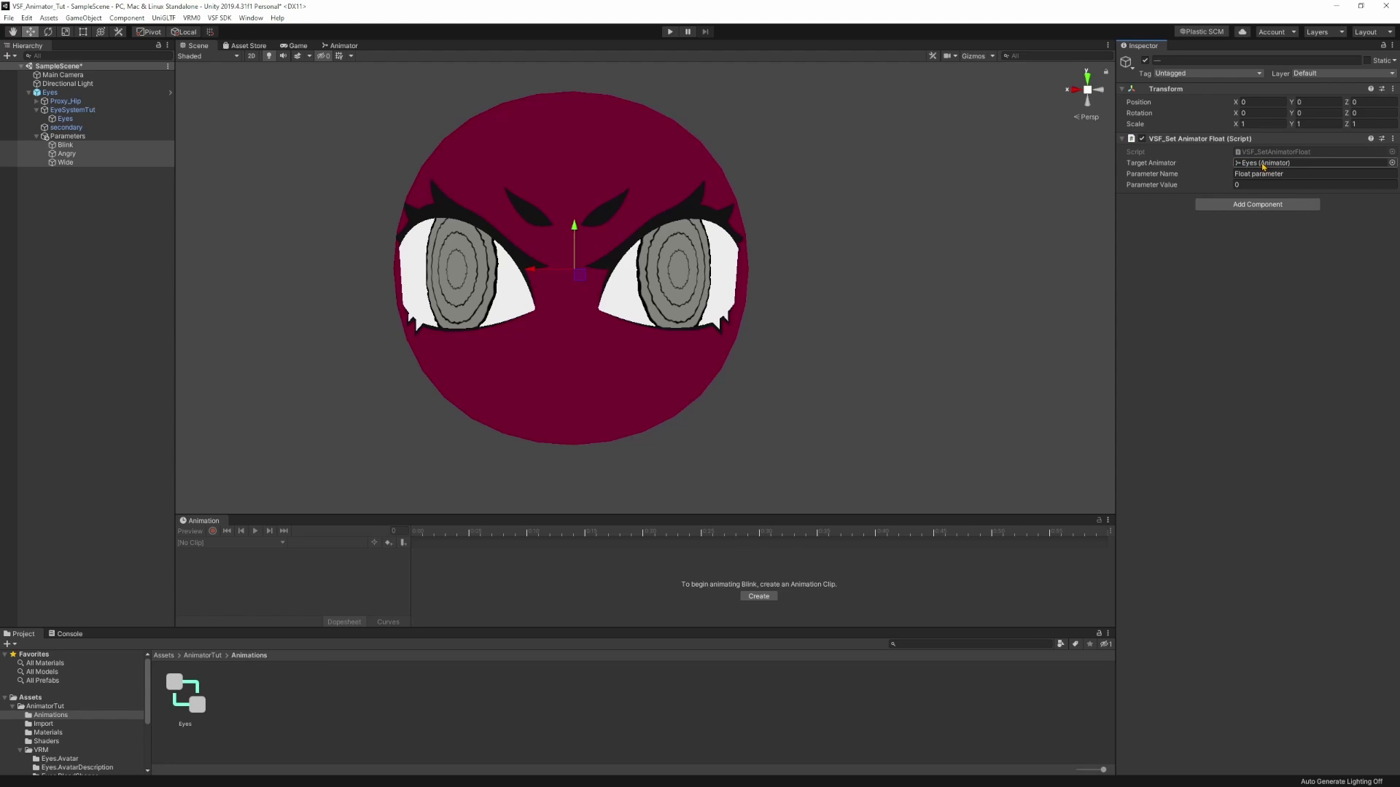
# - Set the animator float's Parameter Name to Blink on the Blink object and to Angry on the Angry object
pyautogui.click(61, 146)
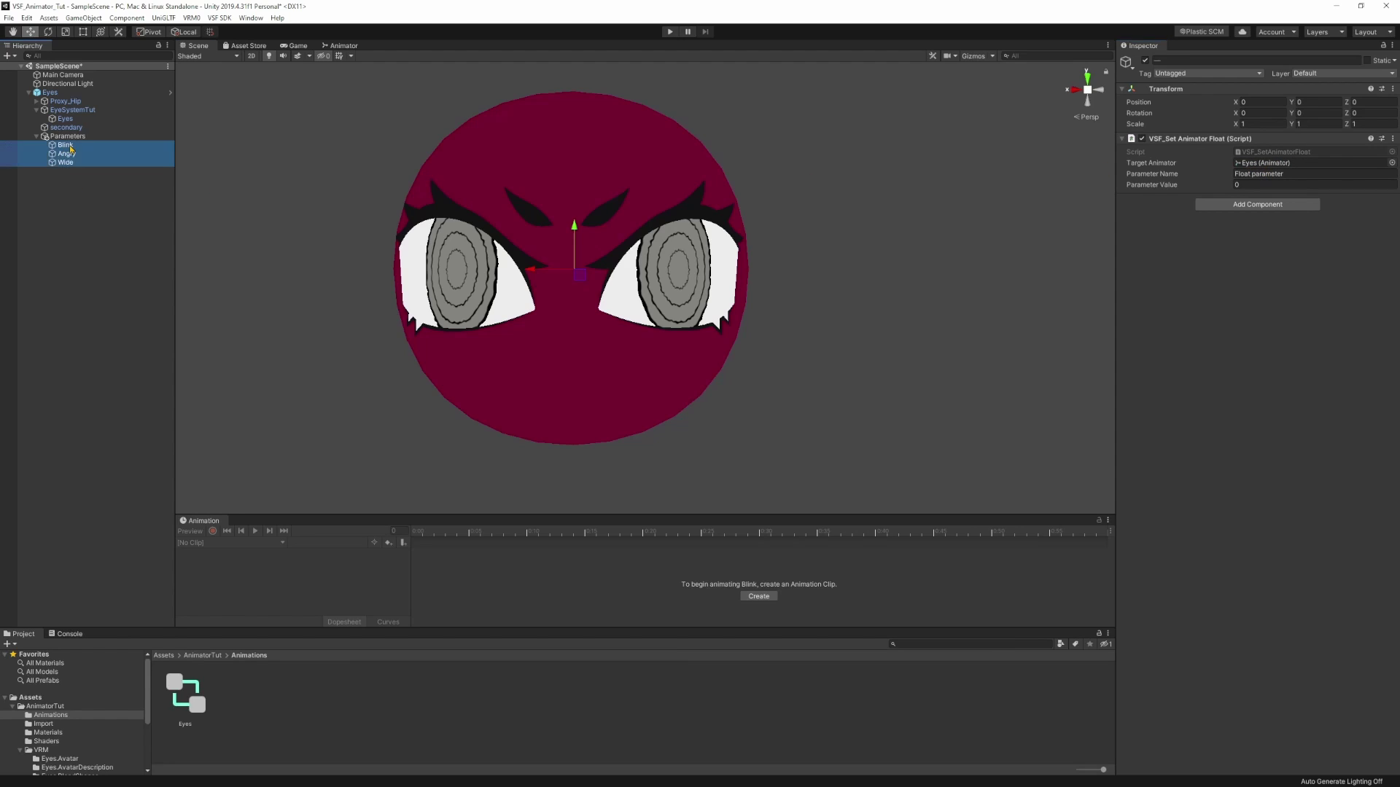
pyautogui.click(1296, 174)
pyautogui.write('Blink')
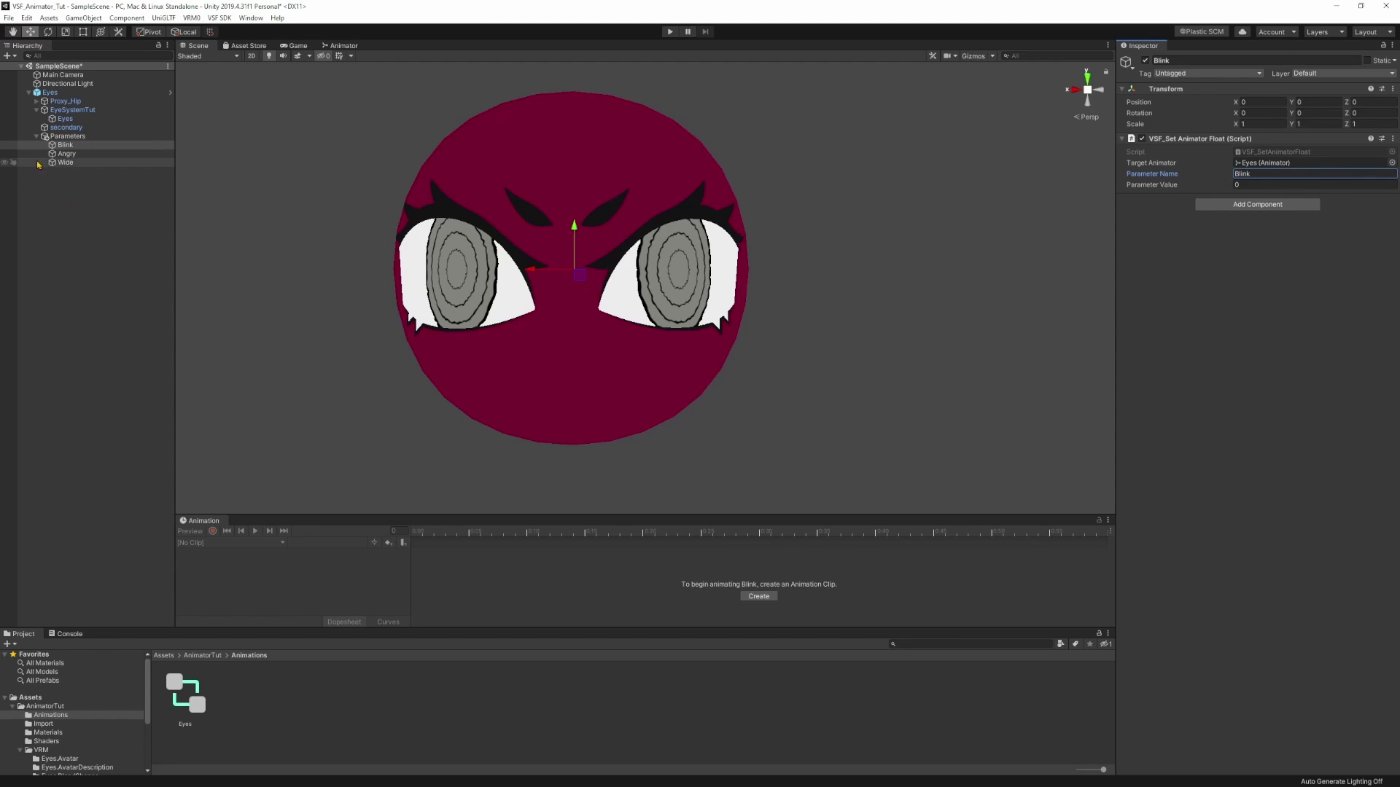
pyautogui.click(66, 154)
pyautogui.click(1319, 174)
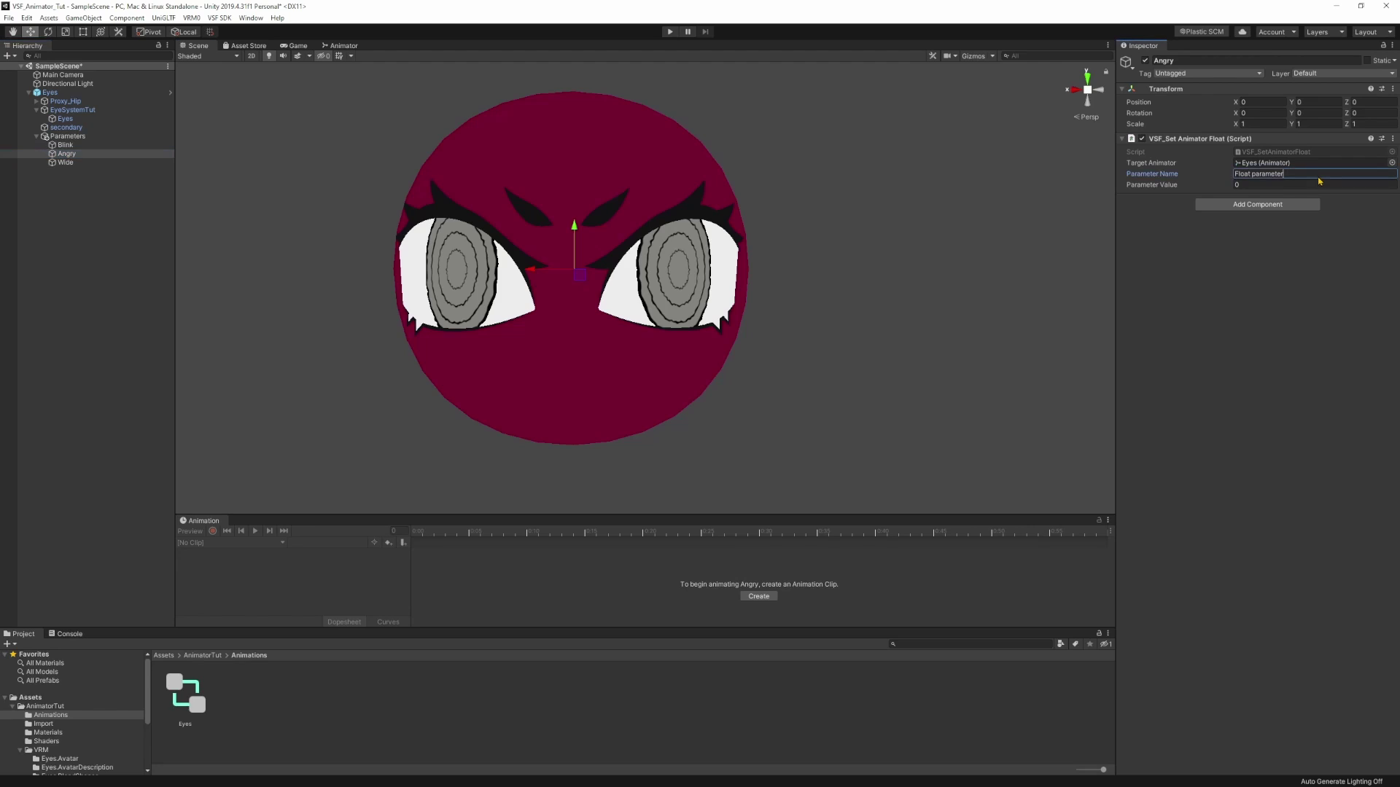
pyautogui.write('Angry')
# - Set the animator float's Parameter Name to Wide on the Wide object
pyautogui.click(75, 163)
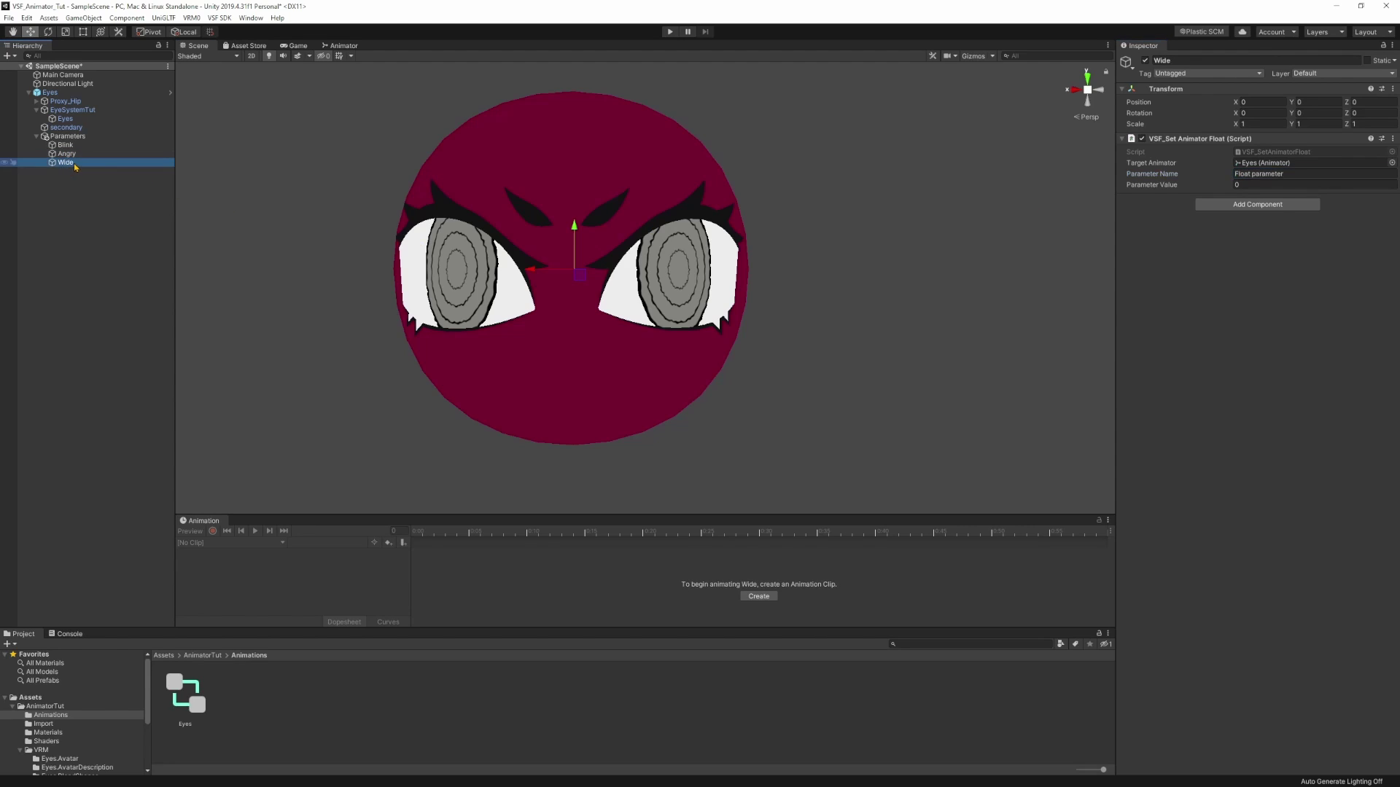
pyautogui.click(1338, 174)
pyautogui.write('Wi')
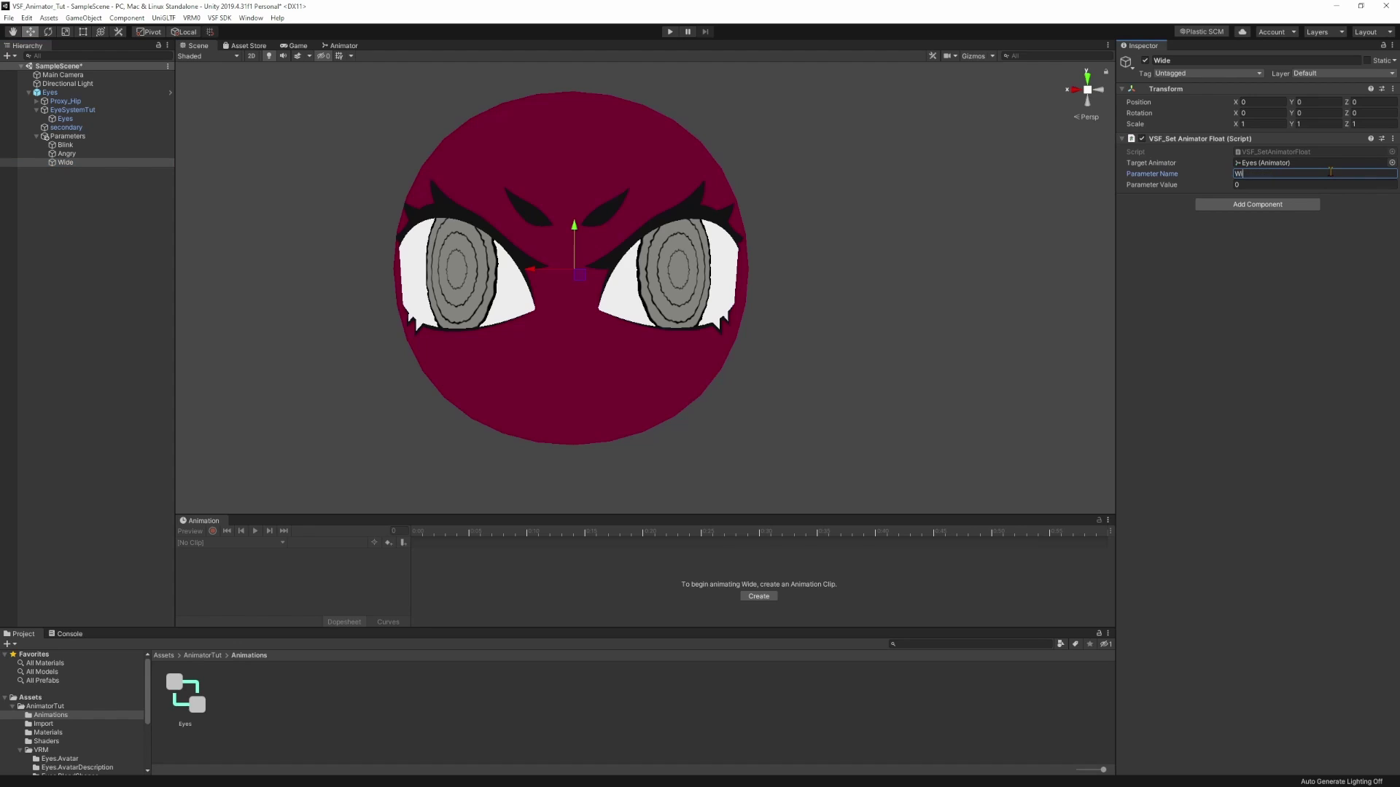
pyautogui.write('de')
# - Open the Animator window and show the Eyes controller's state graph with the Eyes mesh selected
pyautogui.click(344, 46)
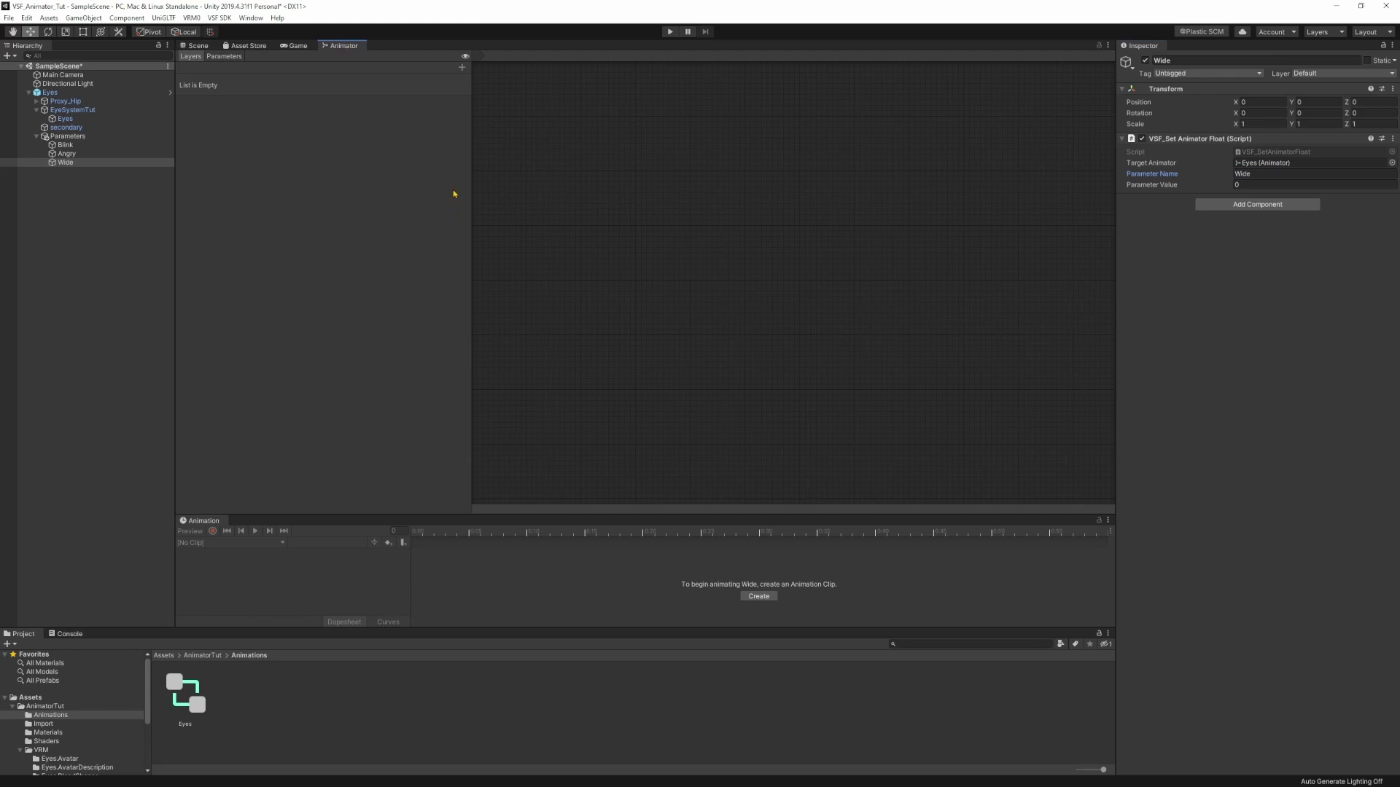
pyautogui.click(251, 18)
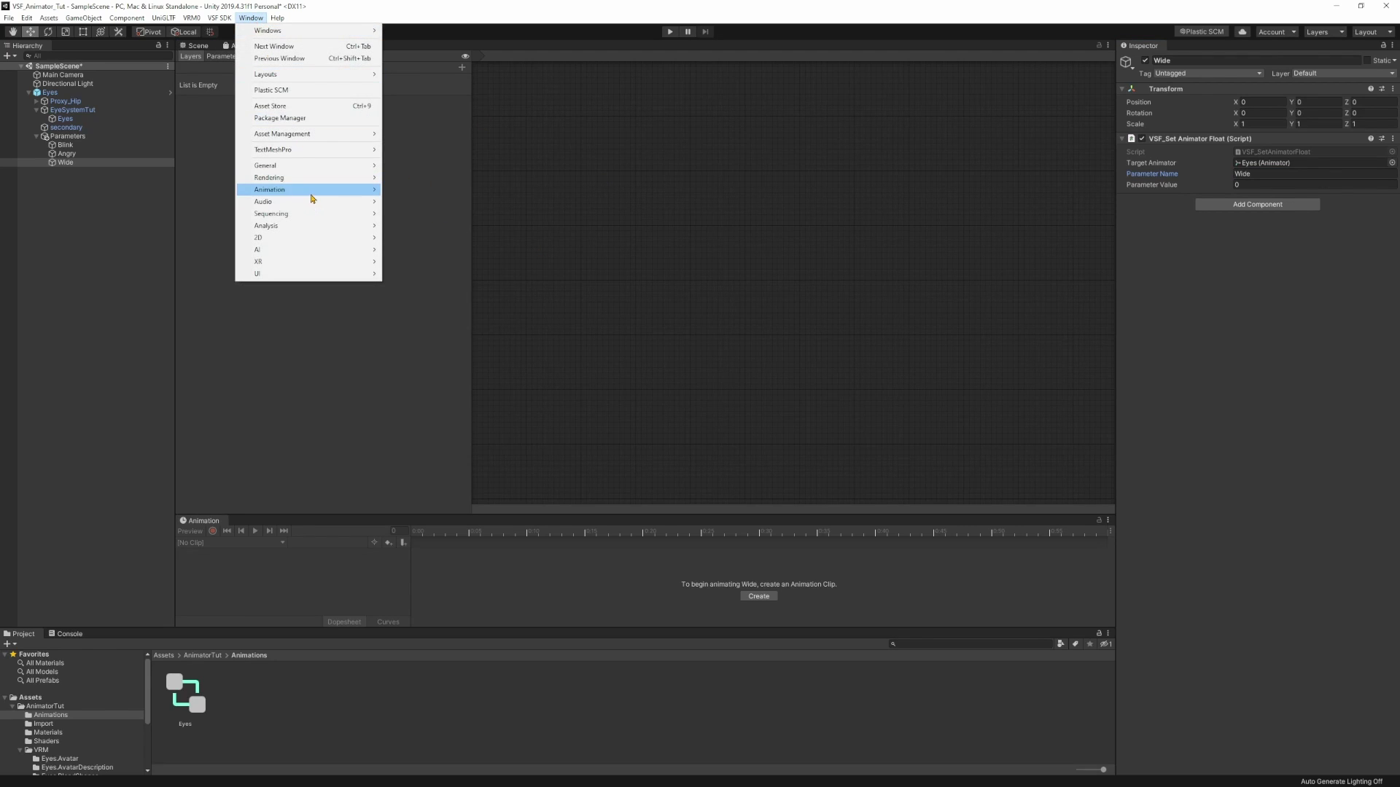
pyautogui.moveTo(314, 191)
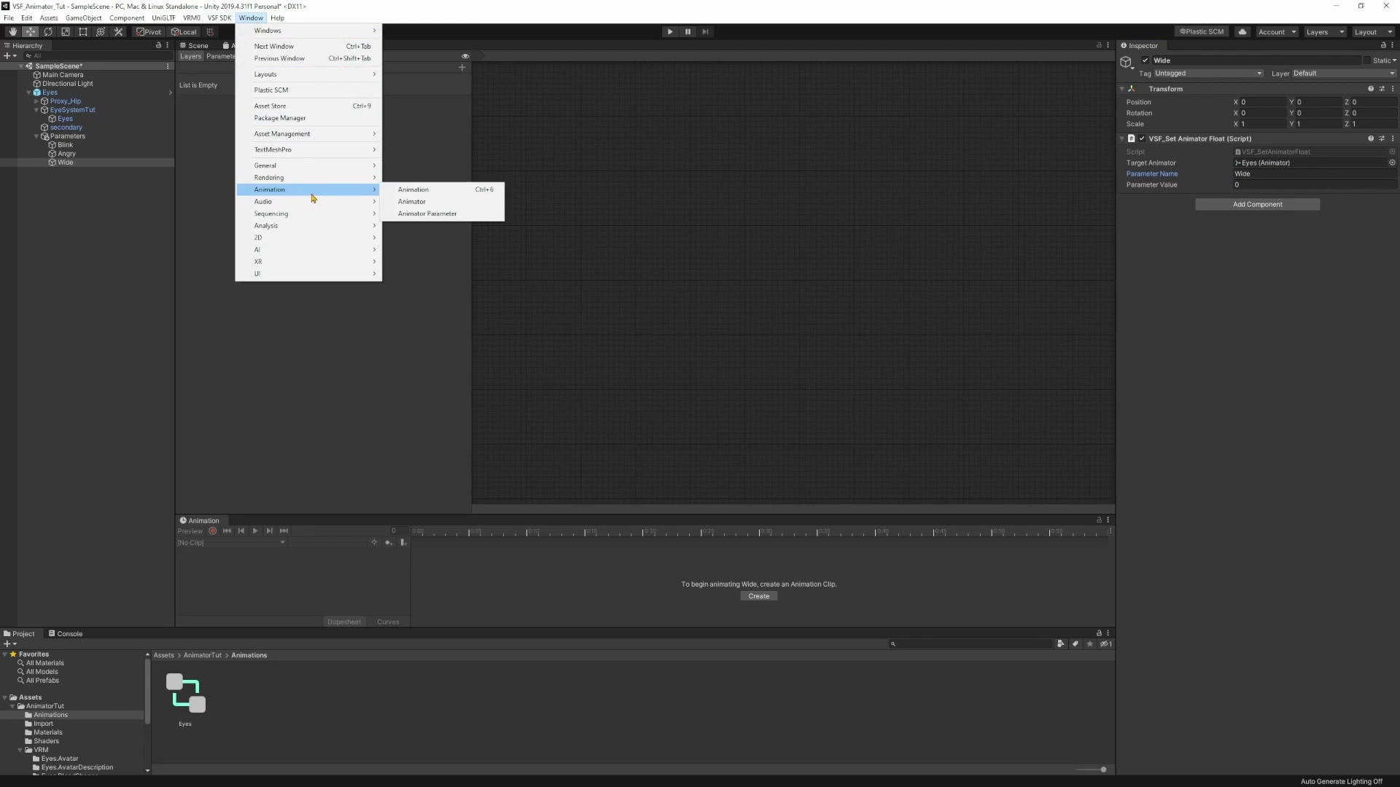
pyautogui.click(426, 202)
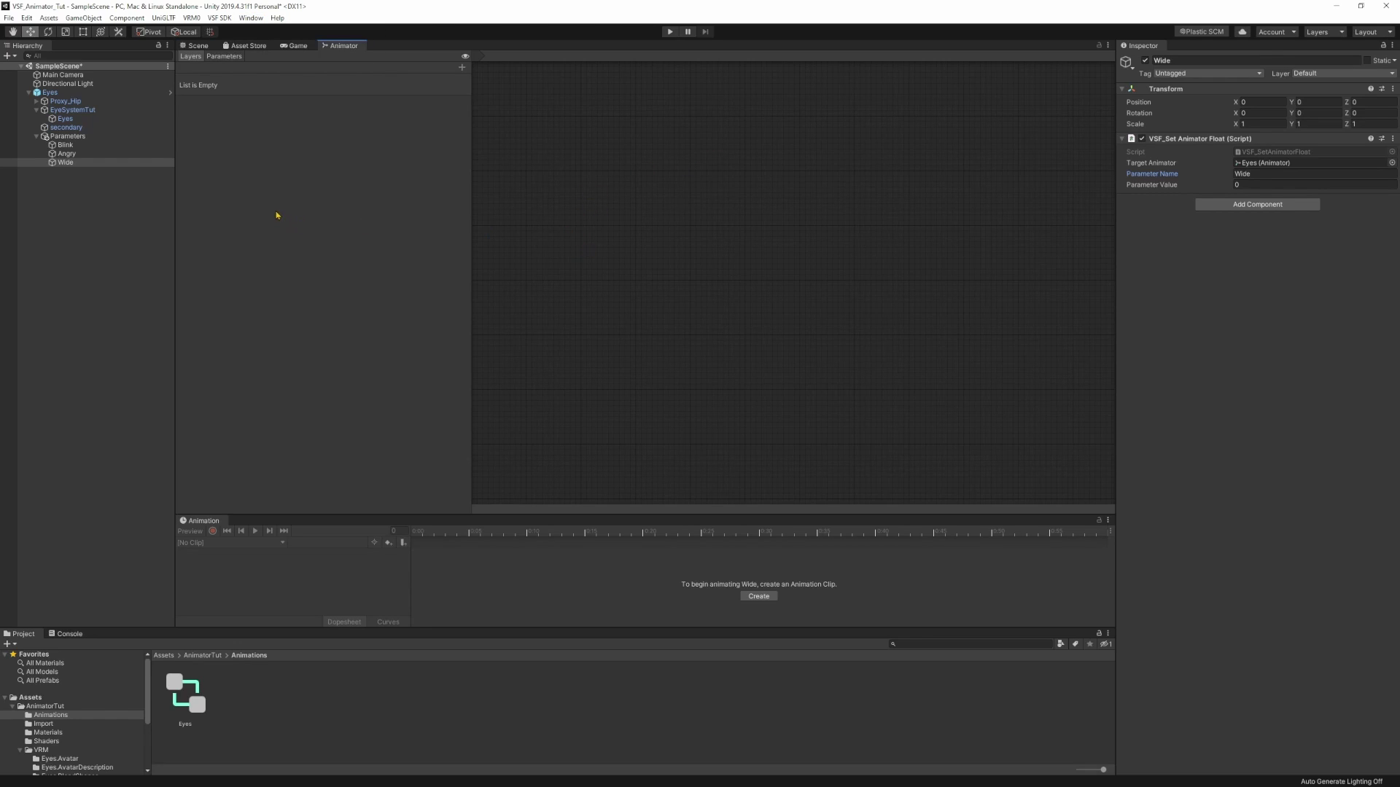
pyautogui.click(190, 706)
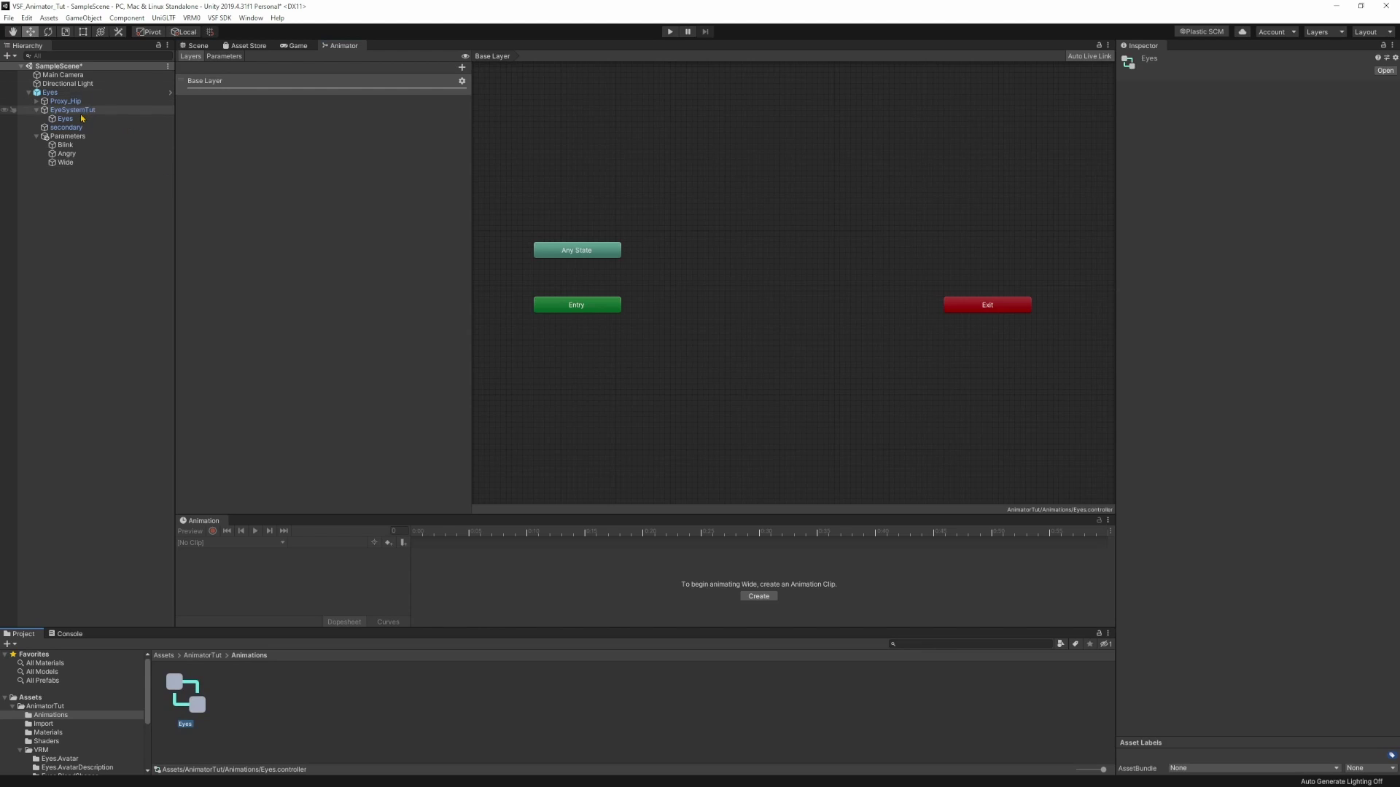
pyautogui.click(109, 118)
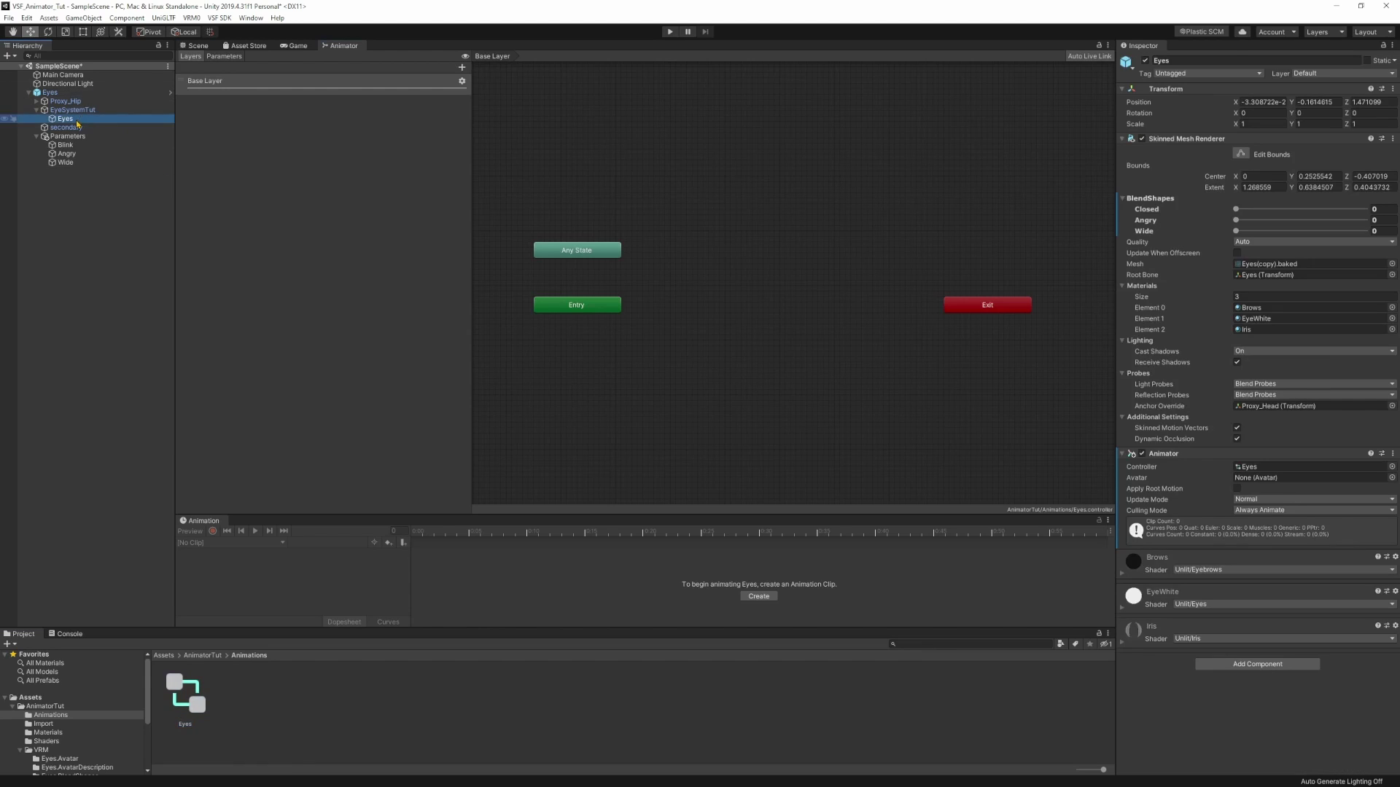
pyautogui.click(748, 308)
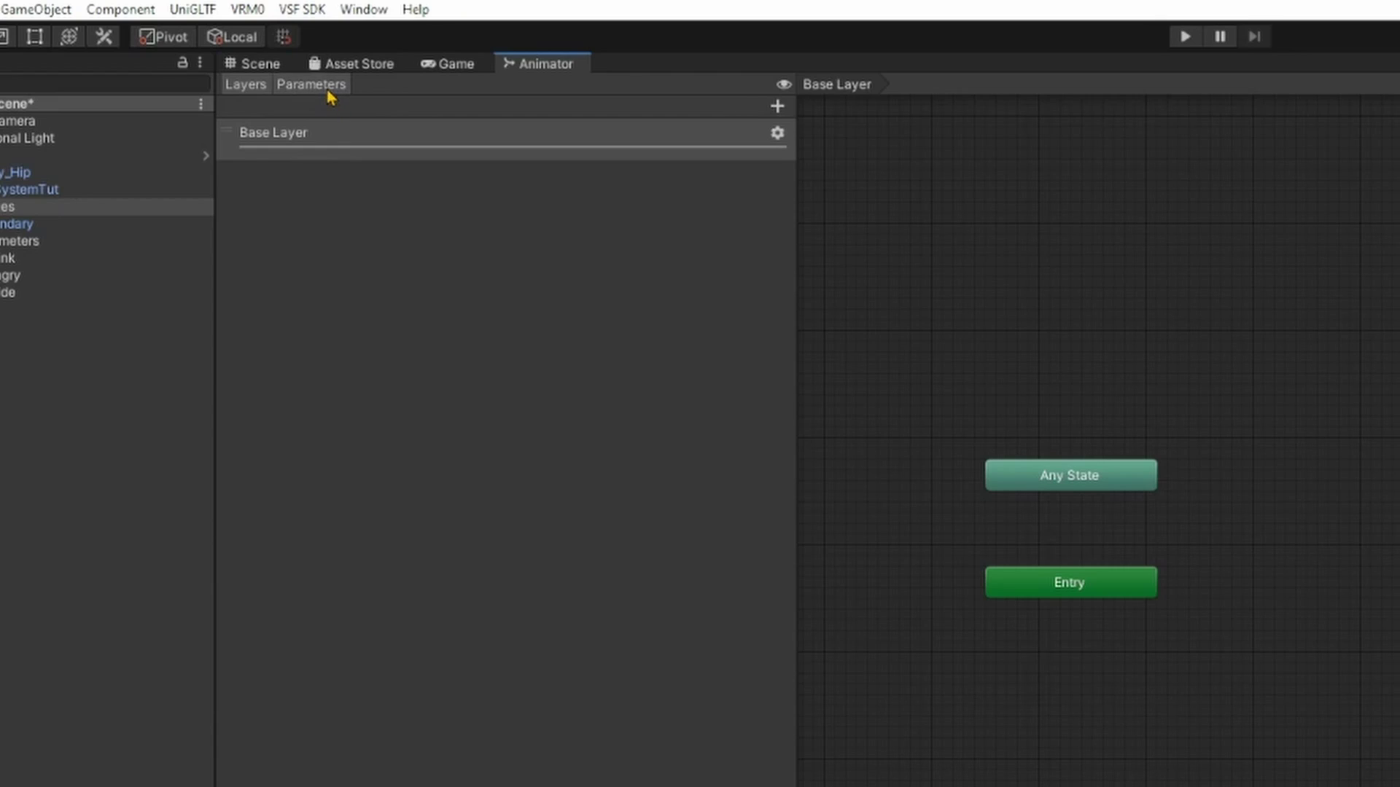
# - Add a float parameter named Blink to the Eyes animator controller
pyautogui.click(230, 58)
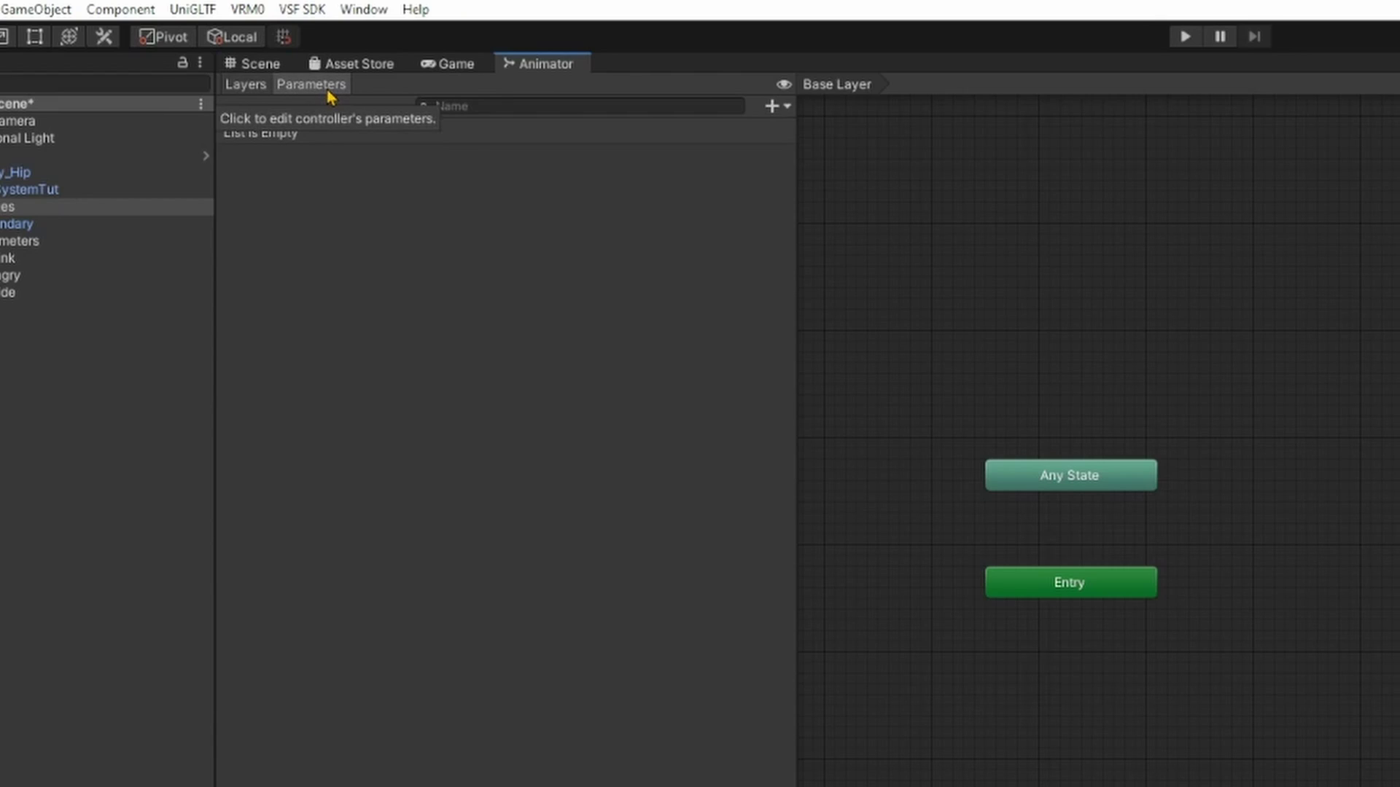
pyautogui.click(782, 108)
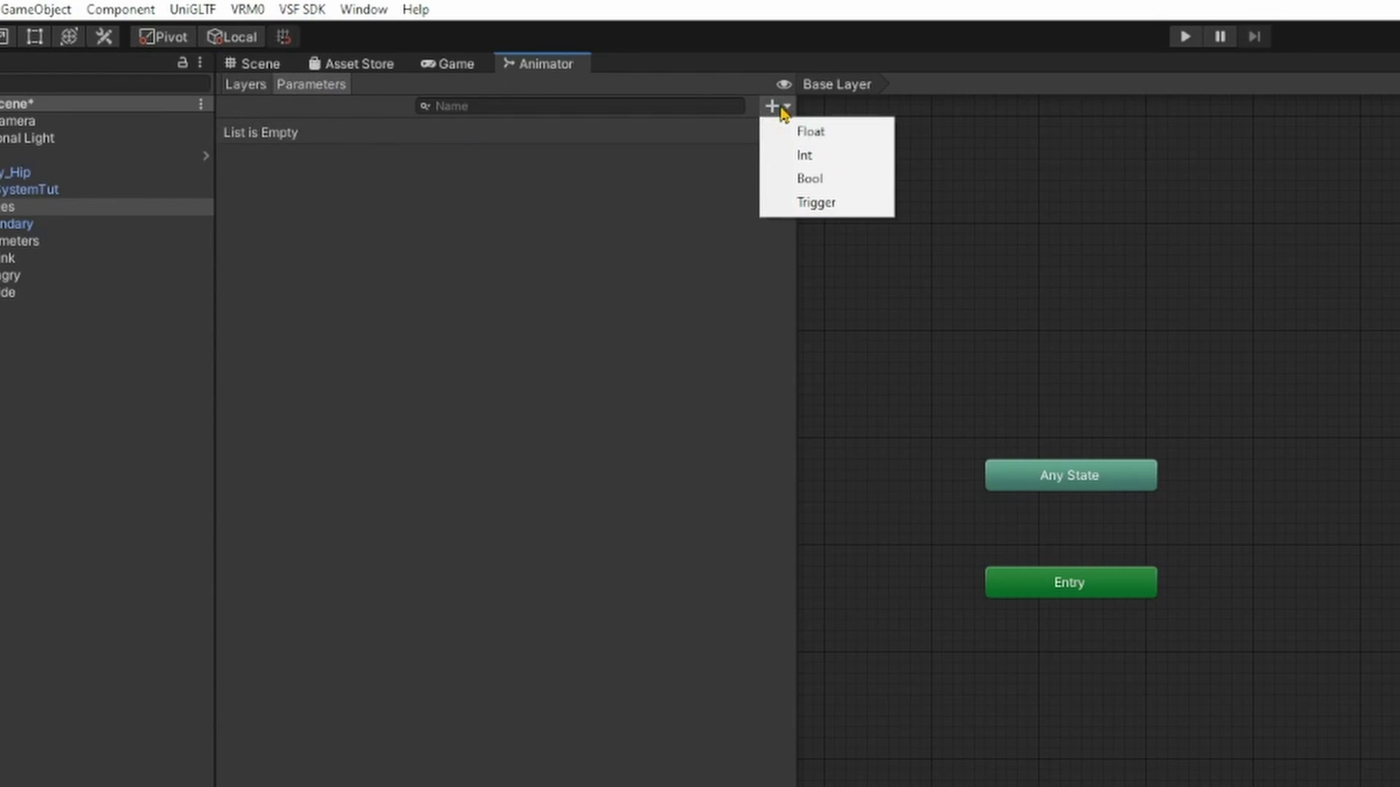
pyautogui.click(838, 135)
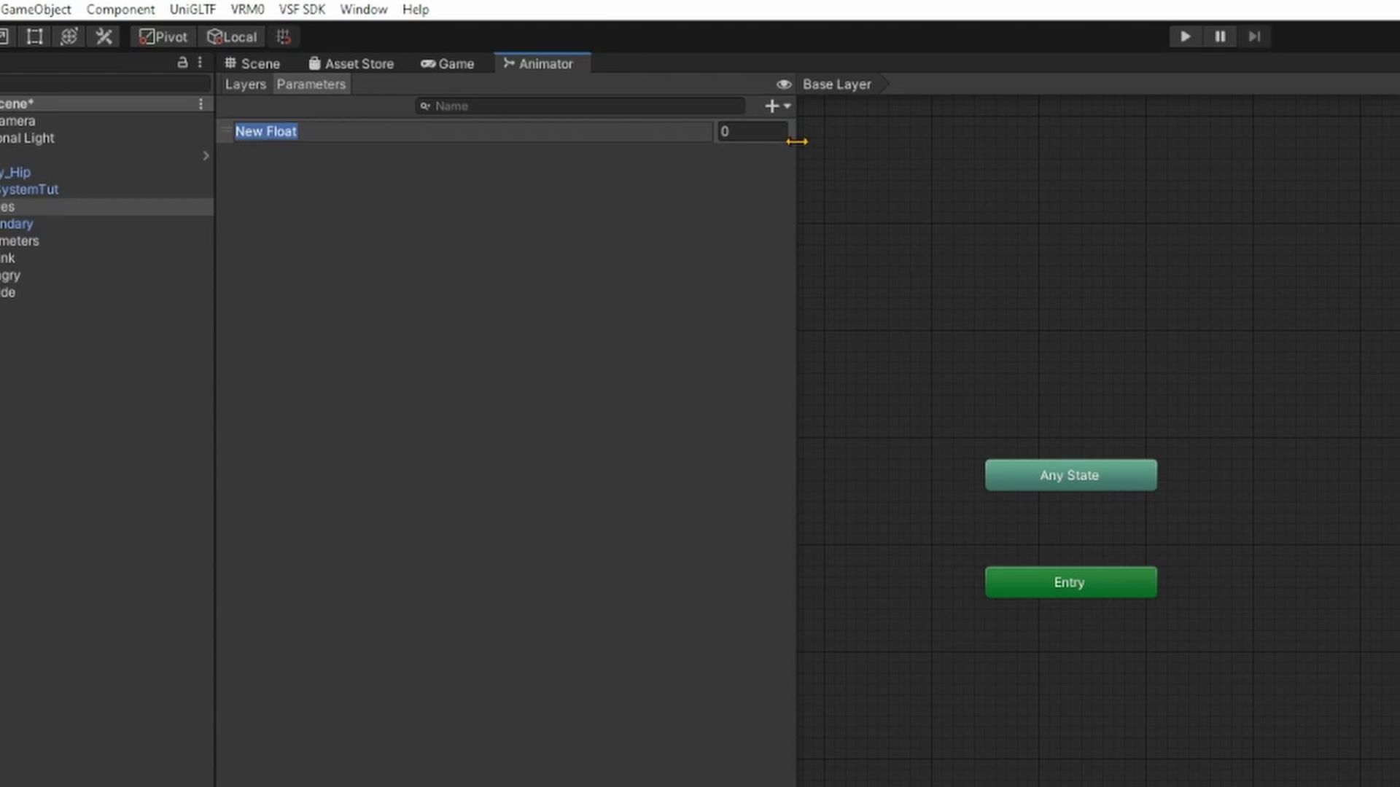
pyautogui.write('Blink')
pyautogui.press('Return')
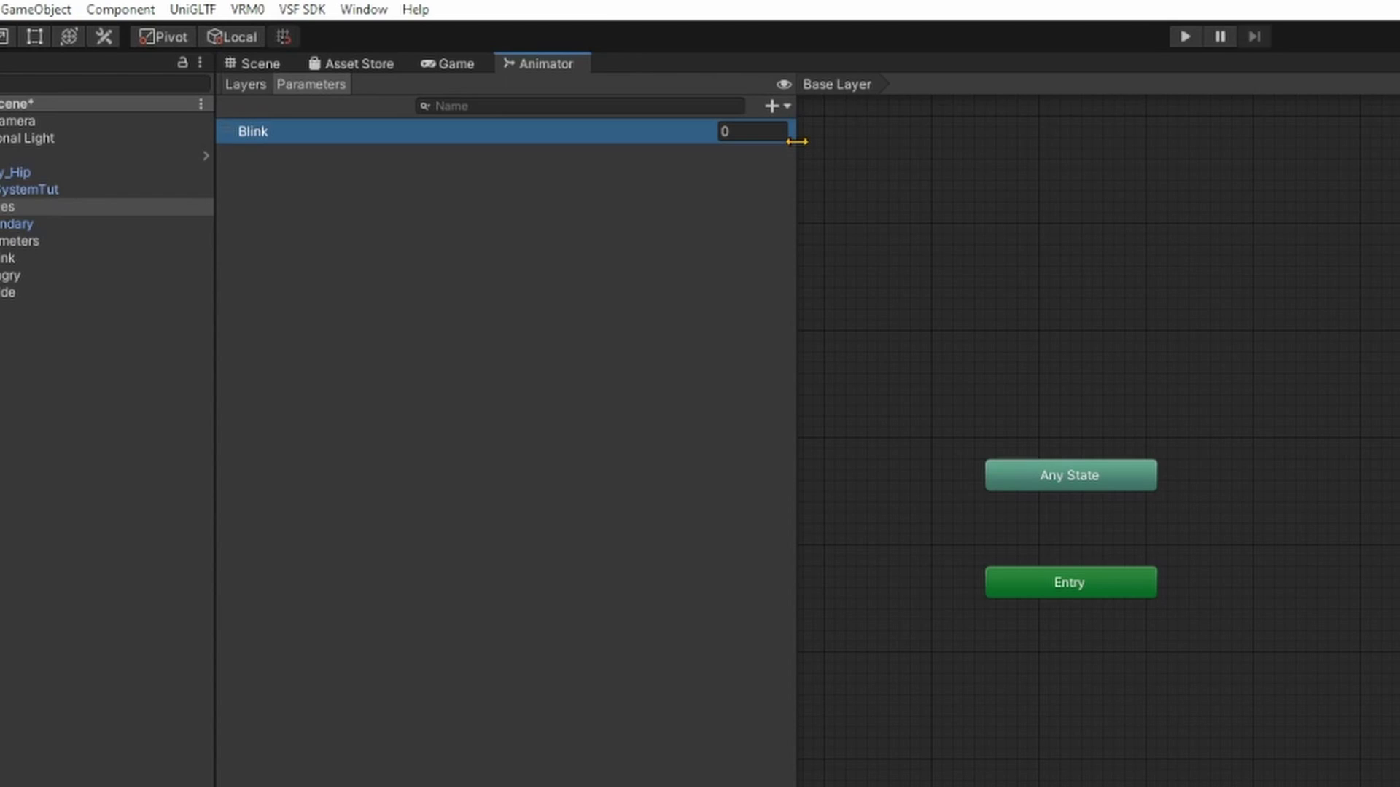
# - Add a second float parameter named Angry to the Eyes animator controller
pyautogui.click(781, 108)
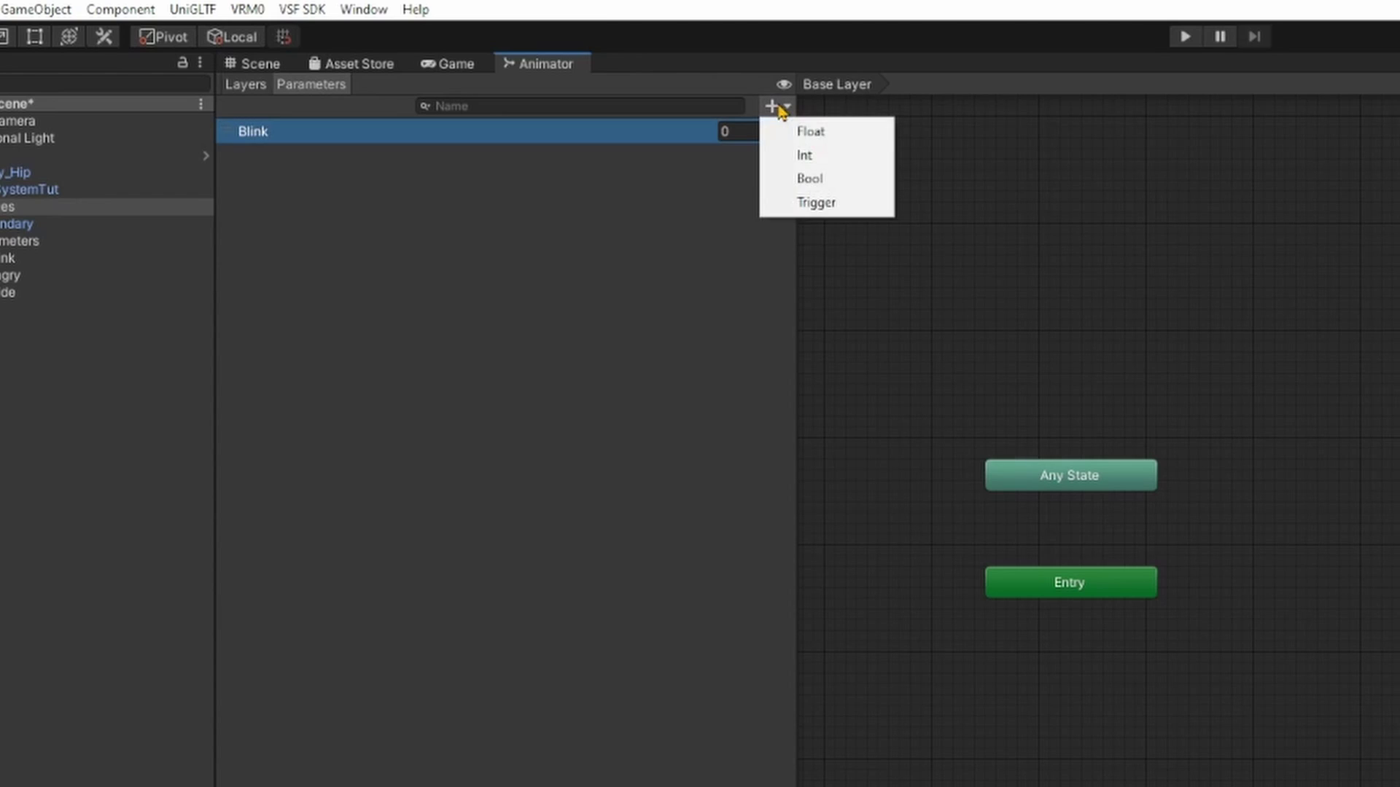
pyautogui.click(807, 132)
pyautogui.write('Angry')
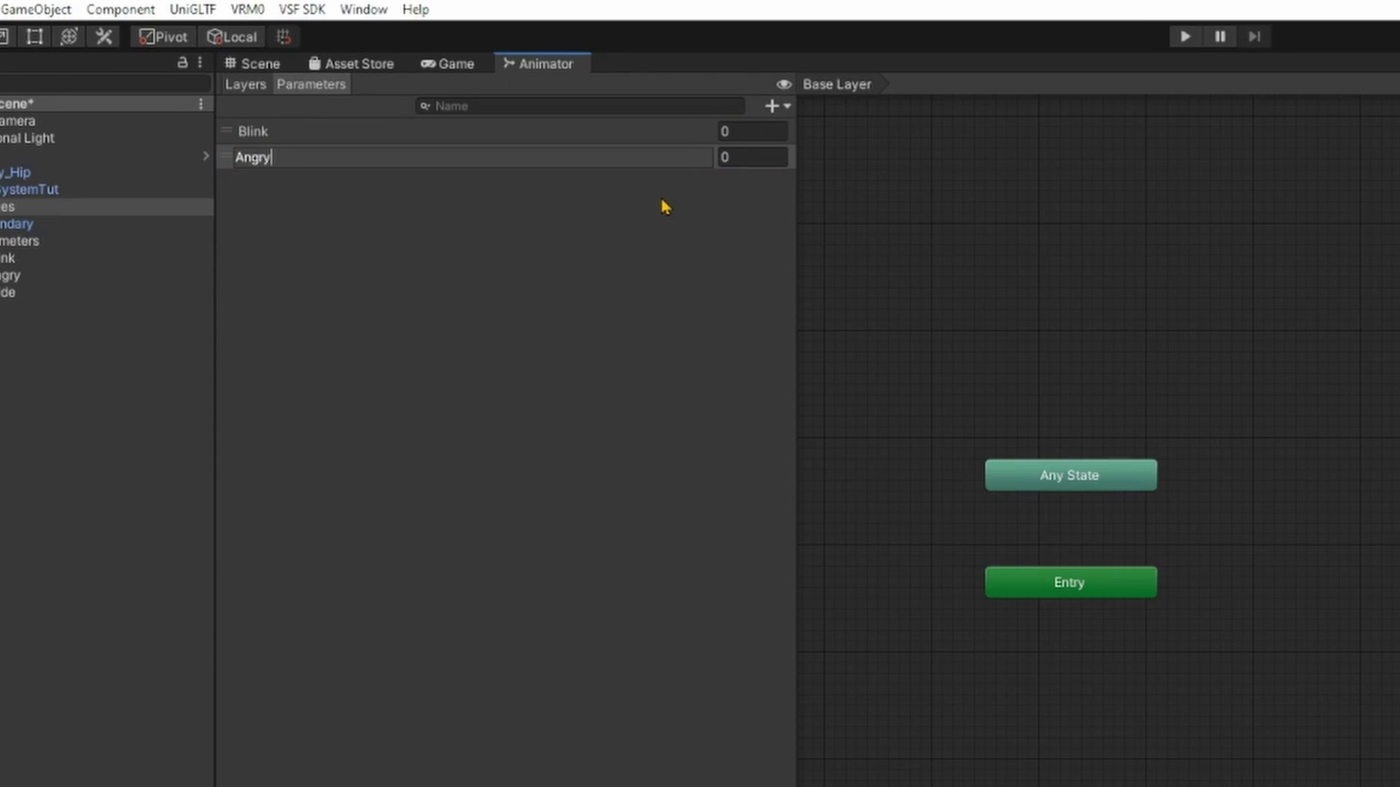
pyautogui.press('Return')
# - Add a third float parameter named Wide to the Eyes animator controller and clear the selection
pyautogui.click(782, 108)
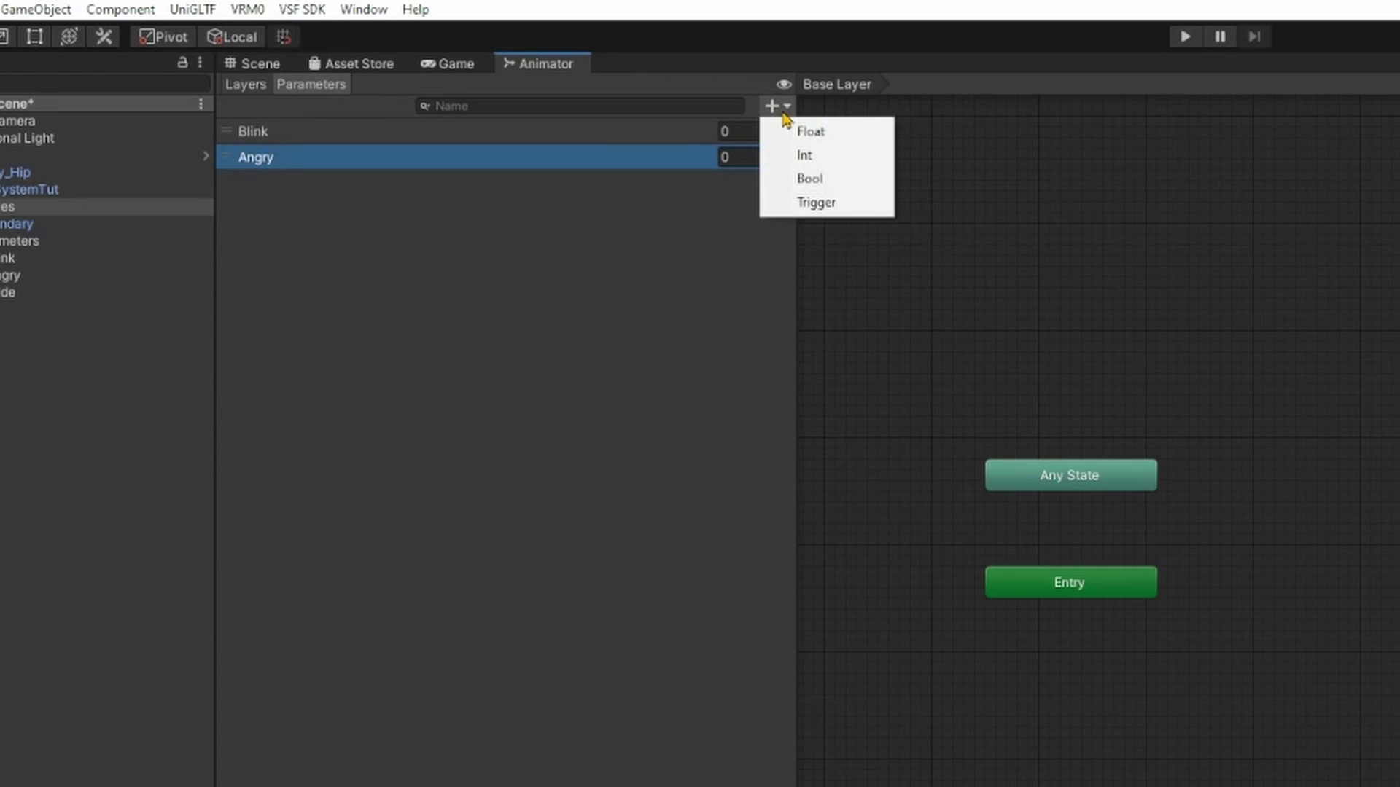
pyautogui.click(808, 132)
pyautogui.write('Wide')
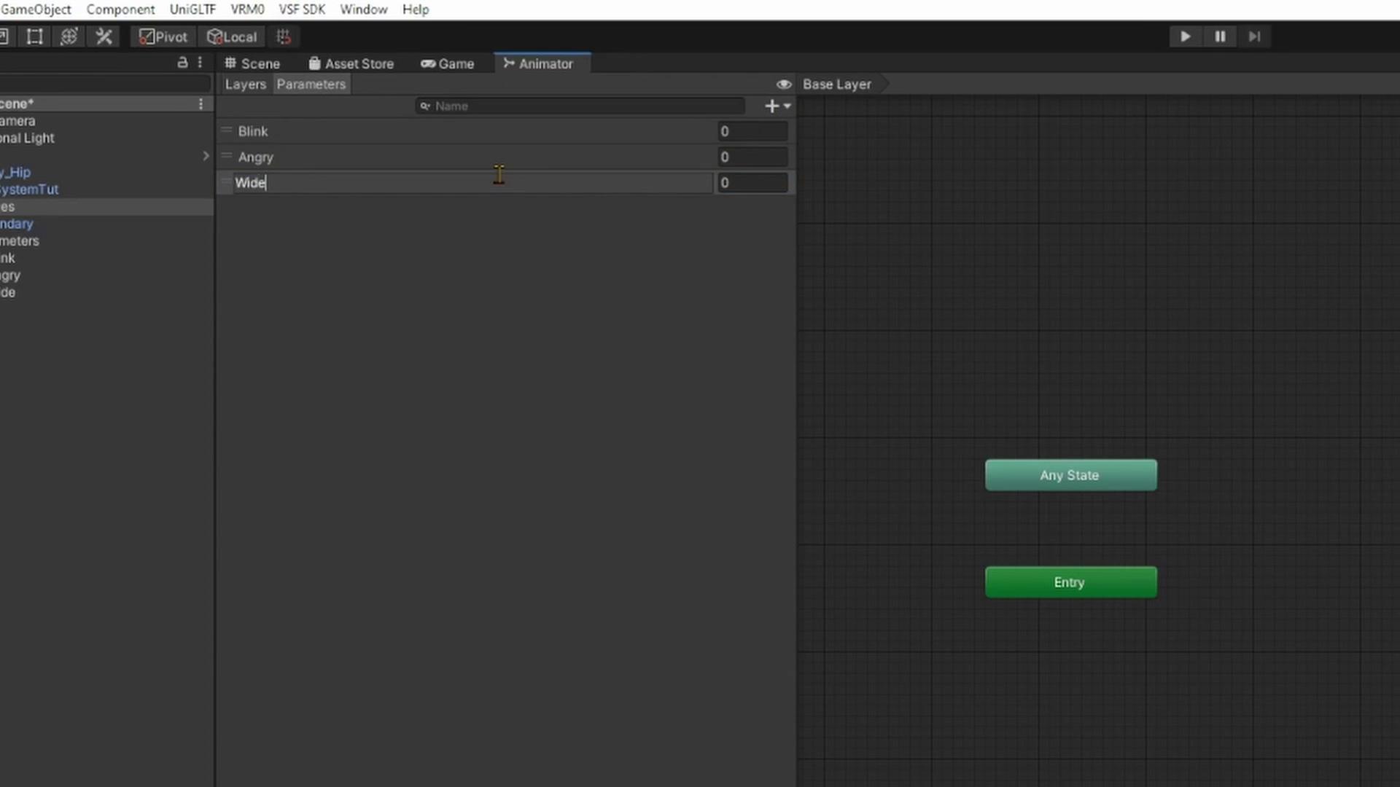
pyautogui.press('Return')
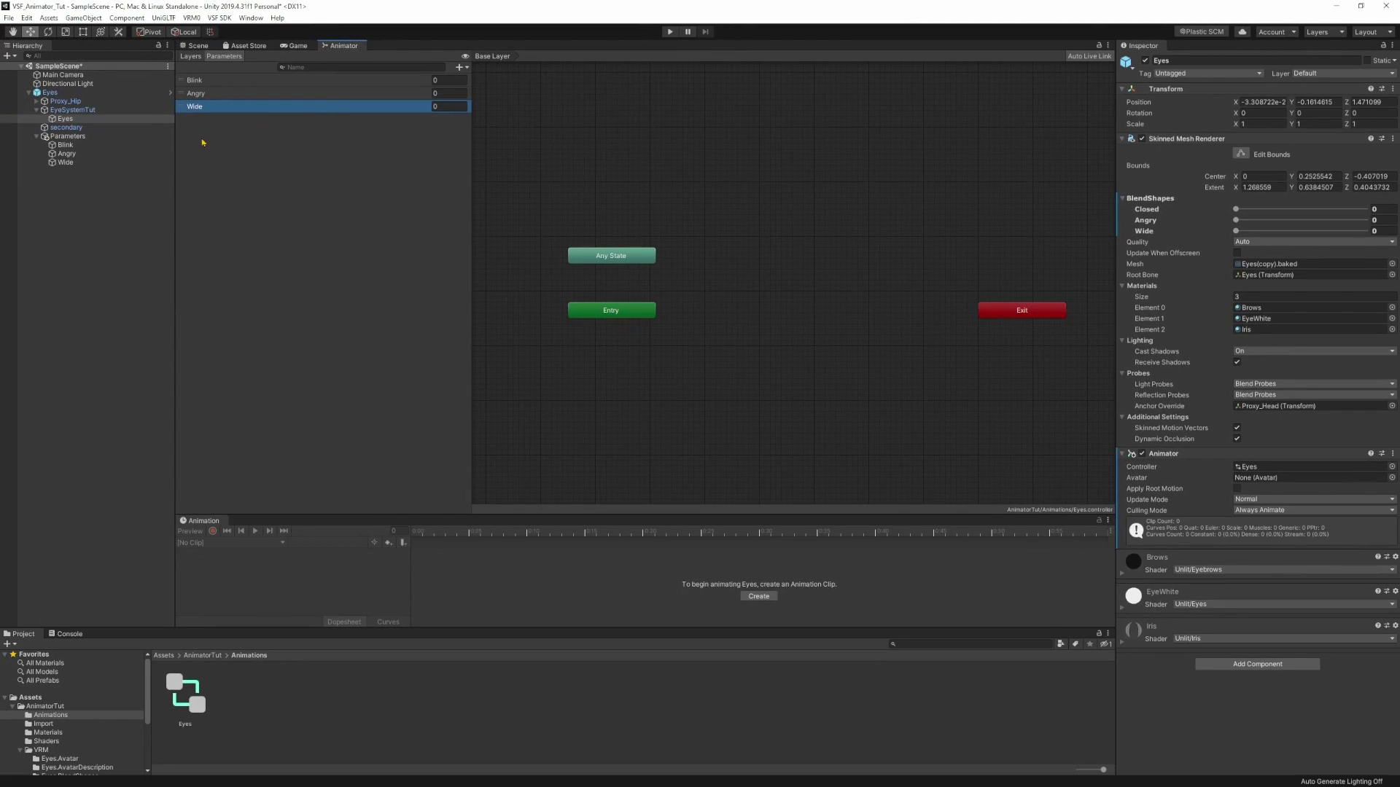
pyautogui.click(203, 142)
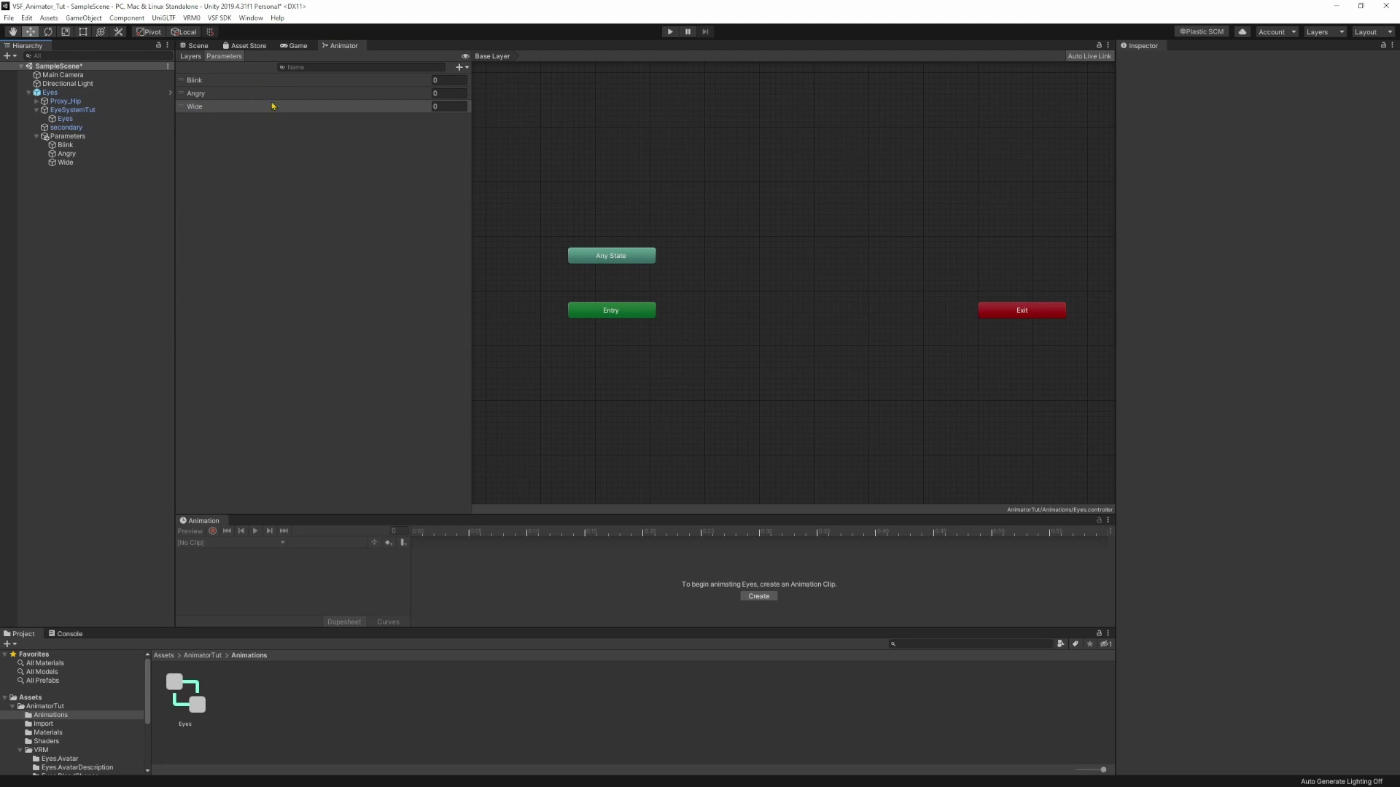
# - Create an animation clip named Blink_Parameter on the root Eyes object, saved in the Animations folder
pyautogui.click(70, 154)
pyautogui.click(76, 163)
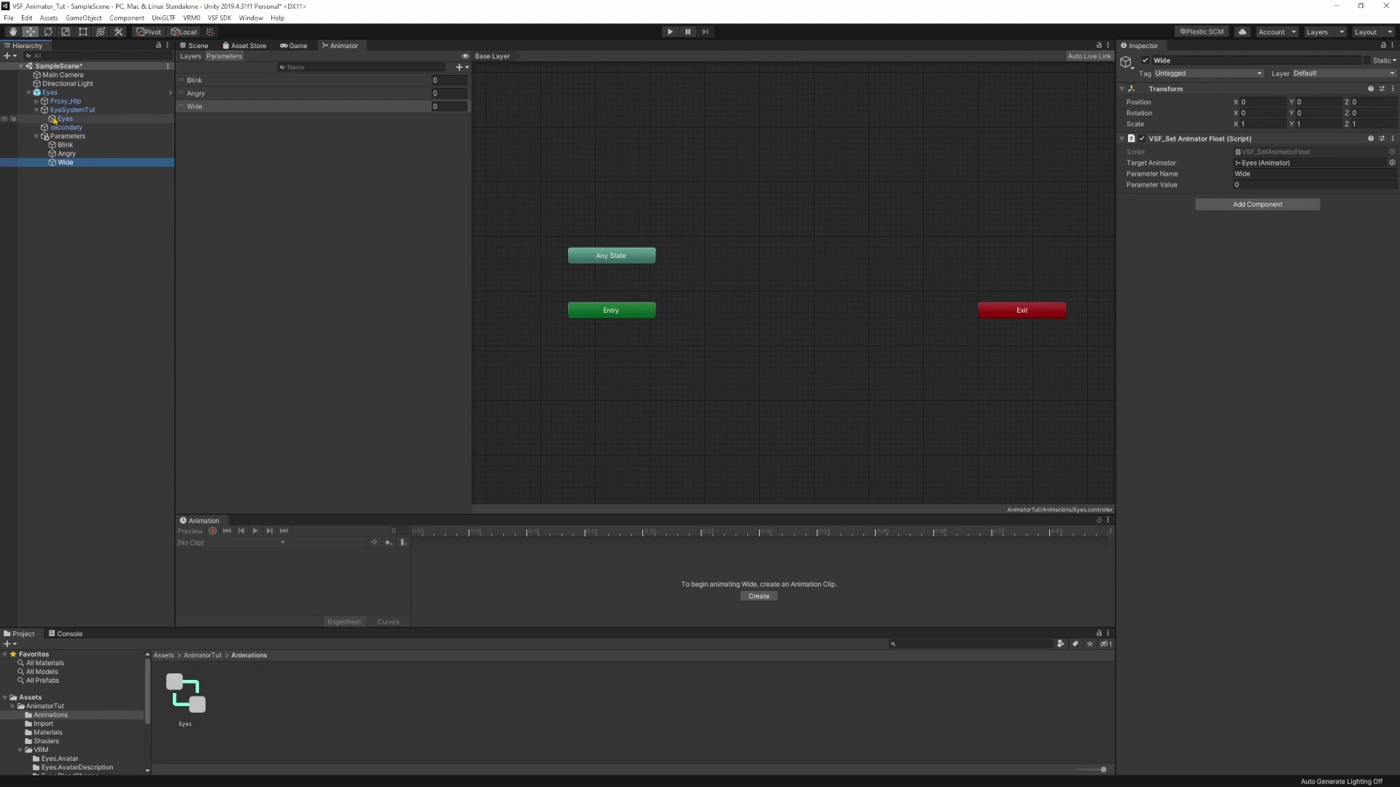
pyautogui.click(60, 92)
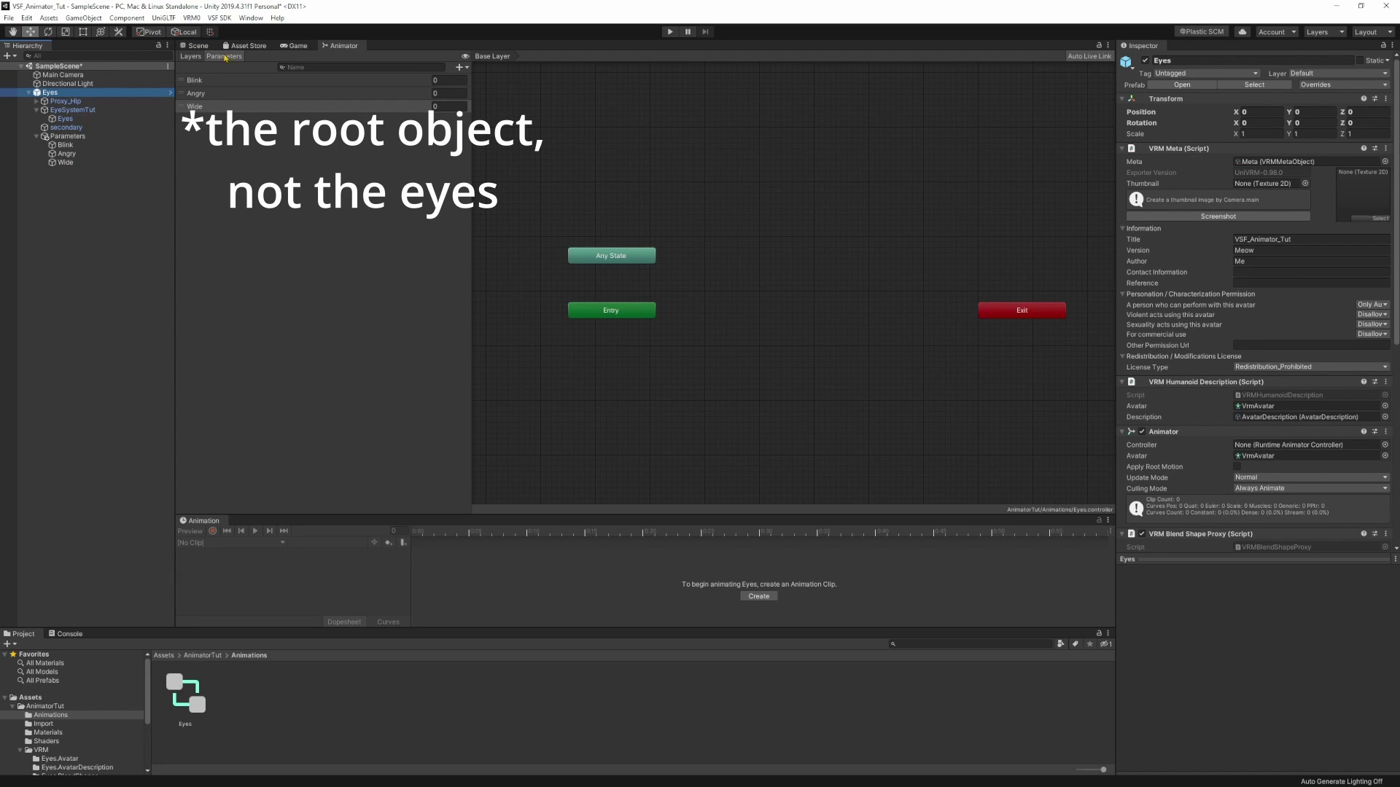
pyautogui.click(203, 47)
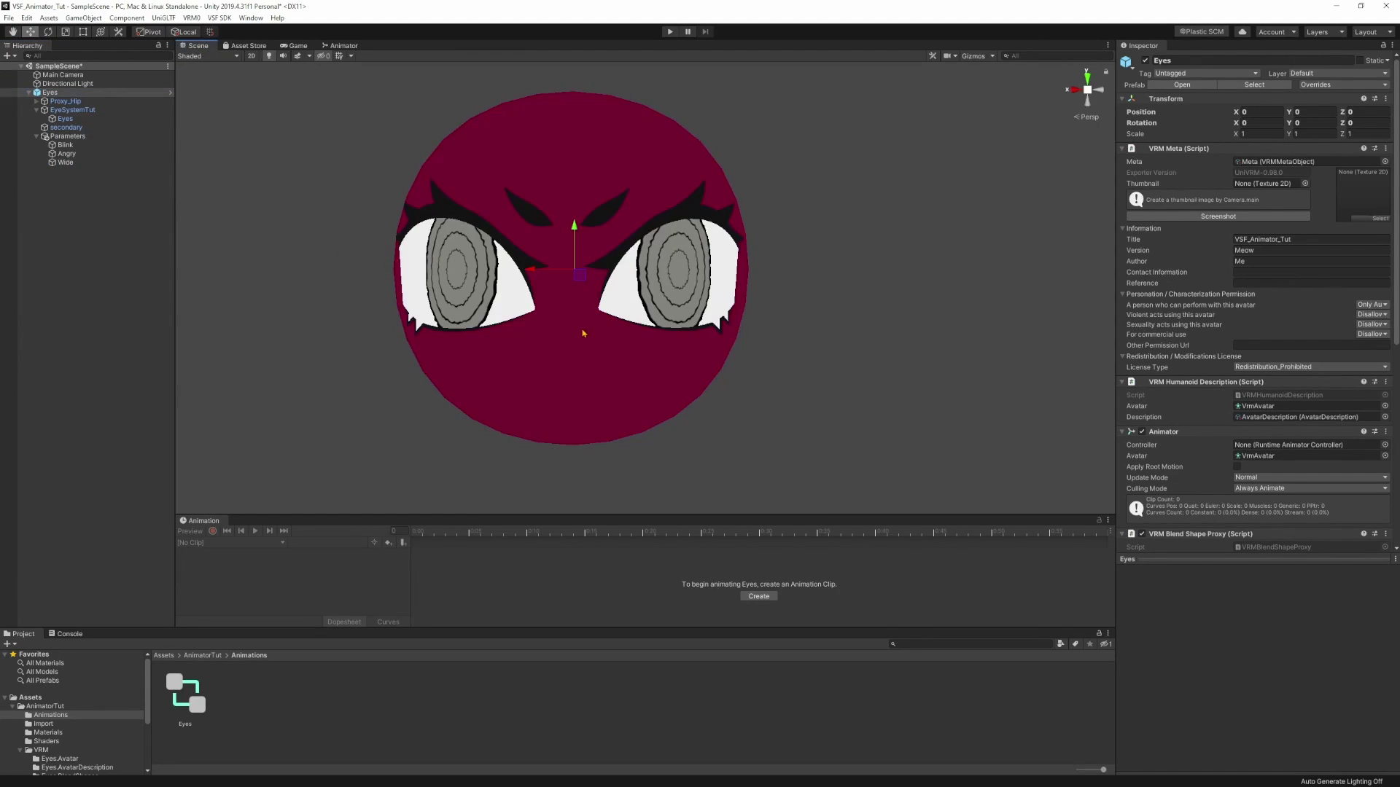
pyautogui.moveTo(466, 299); pyautogui.dragTo(481, 301, button='middle')
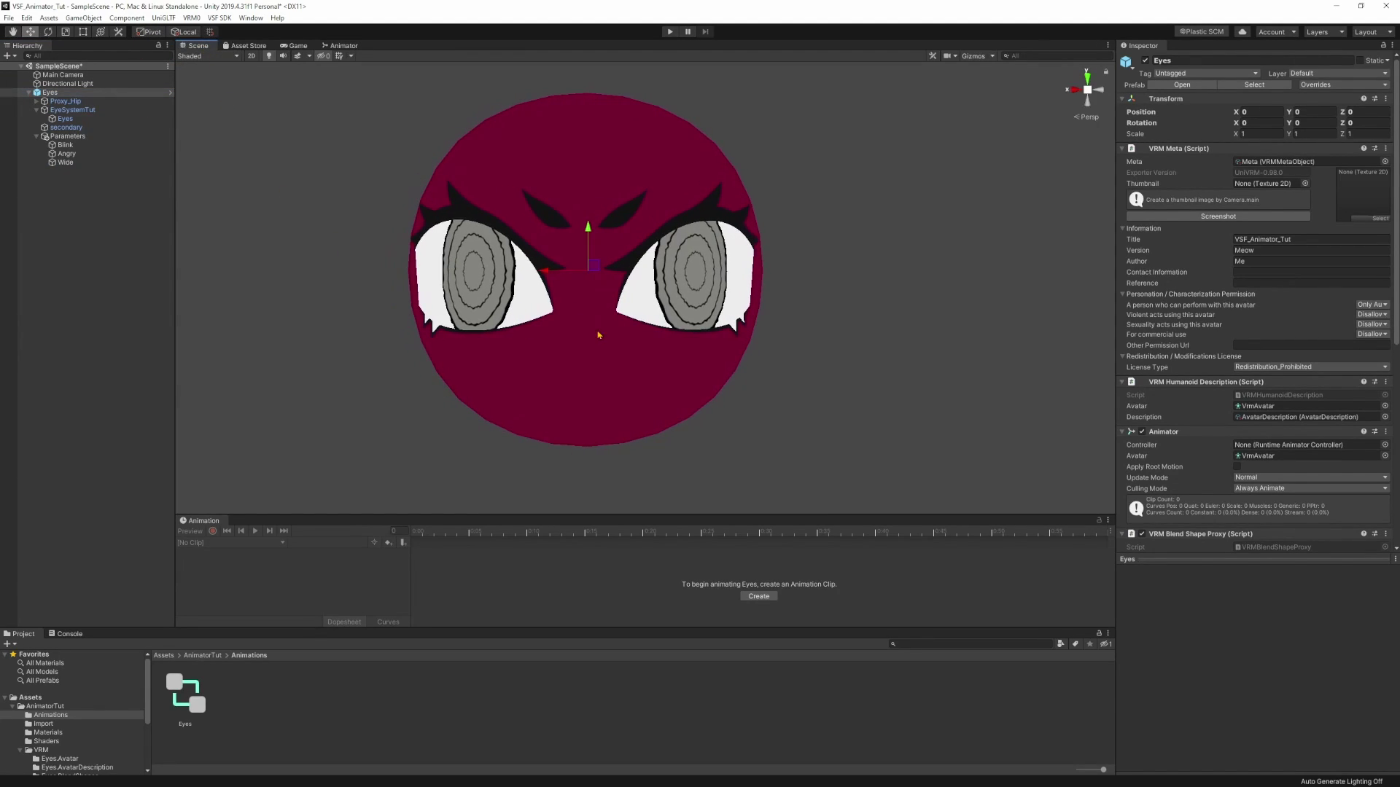
pyautogui.click(758, 597)
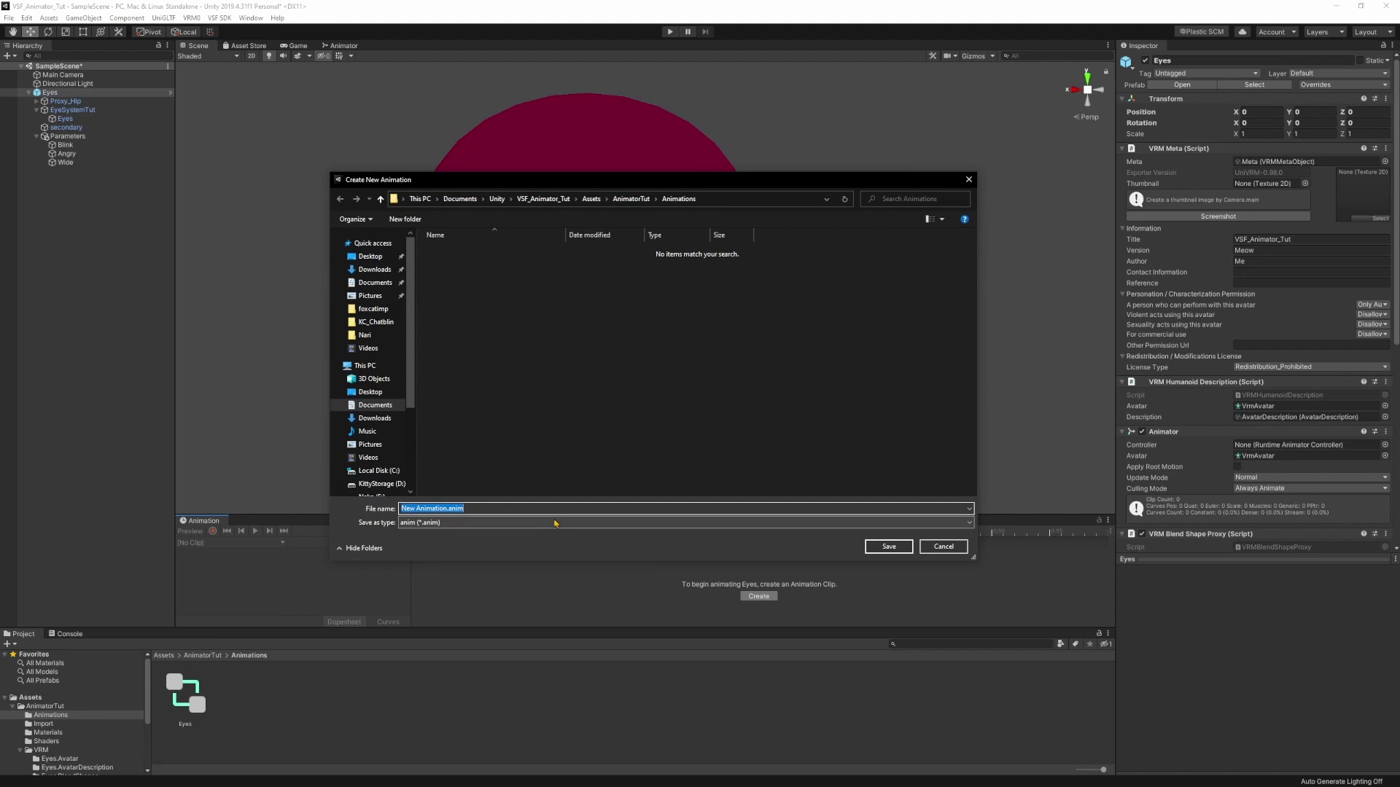
pyautogui.write('Blink_Parameter')
pyautogui.press('Return')
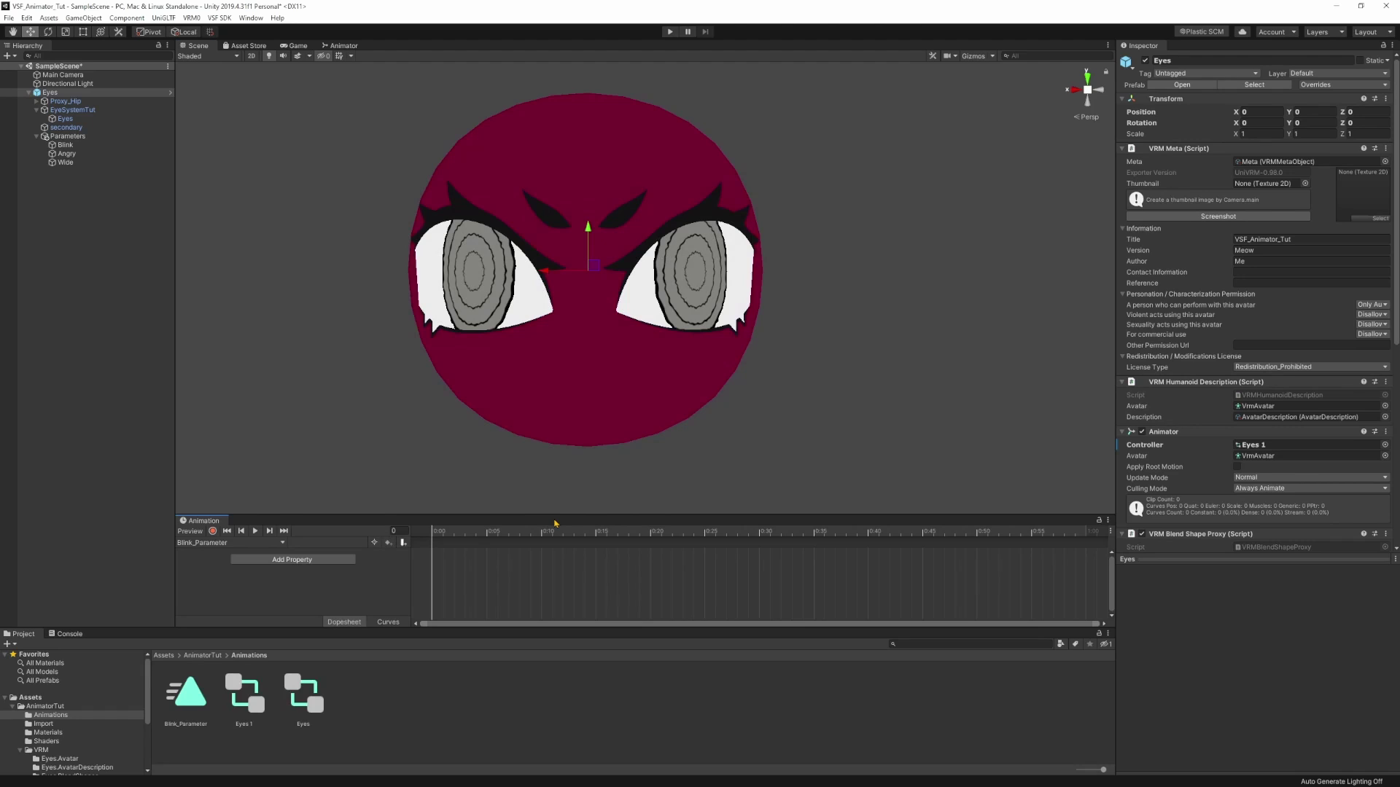
# - Create a second animation clip named Angry_Parameter for the root Eyes object
pyautogui.click(232, 543)
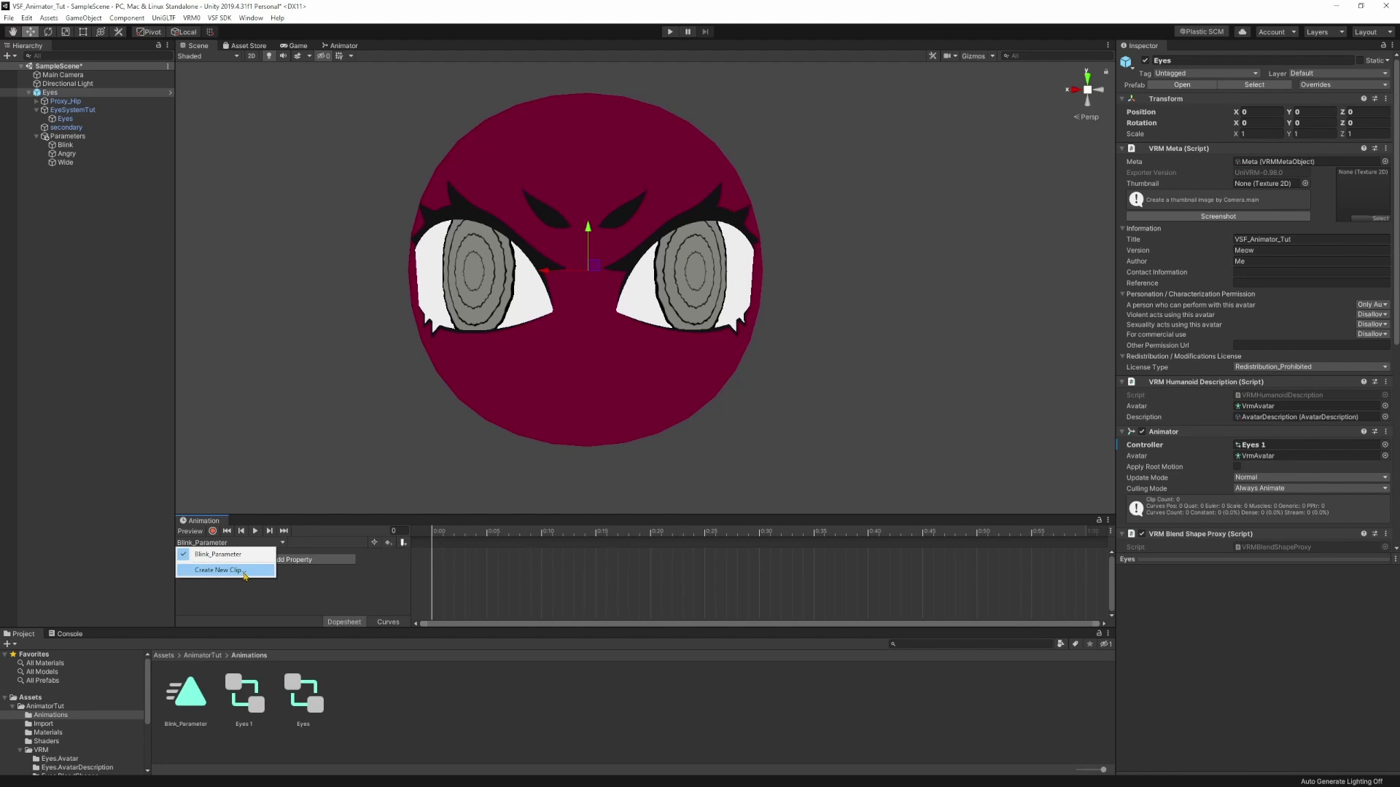
pyautogui.click(220, 570)
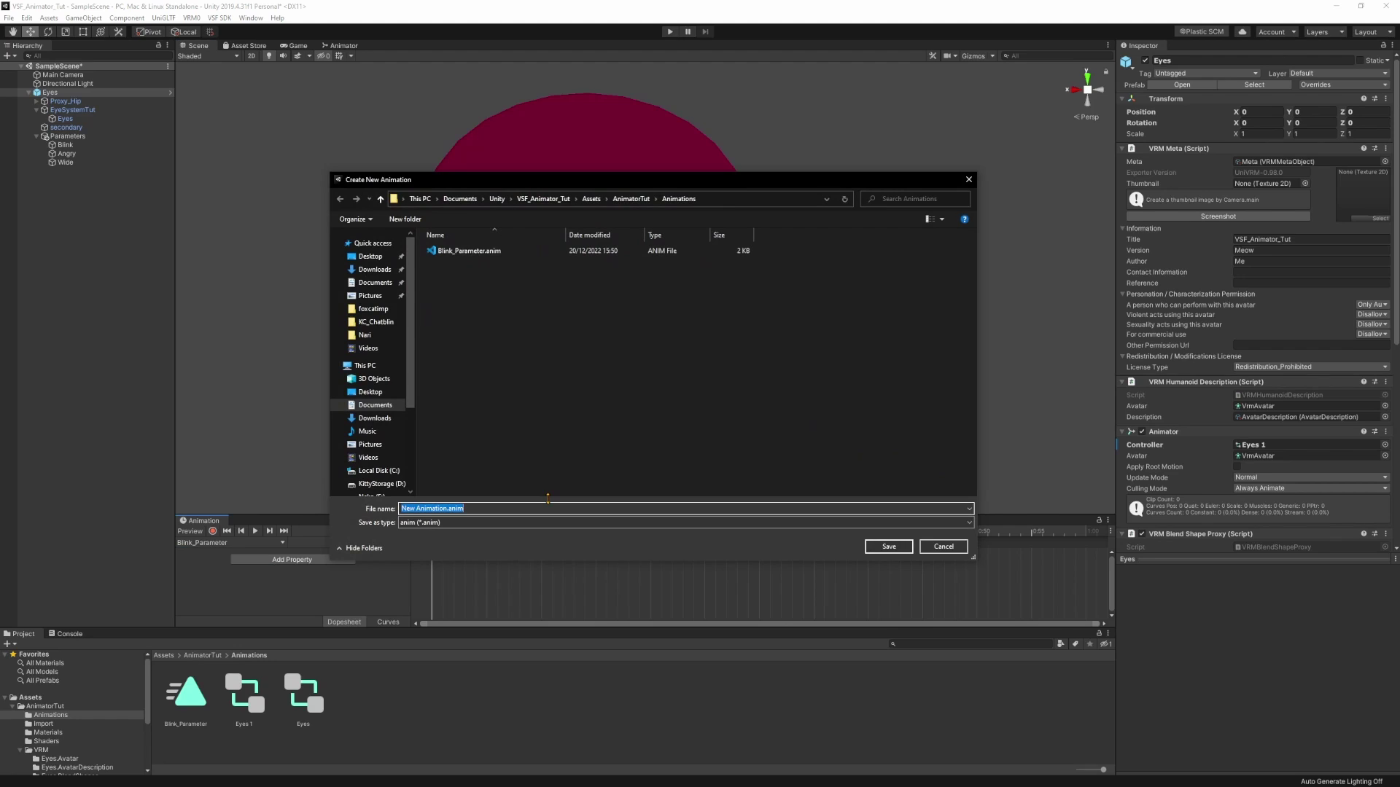
pyautogui.write('Angry_Parameter')
pyautogui.press('Return')
# - Create a third animation clip named Wide_Parameter for the root Eyes object
pyautogui.click(283, 543)
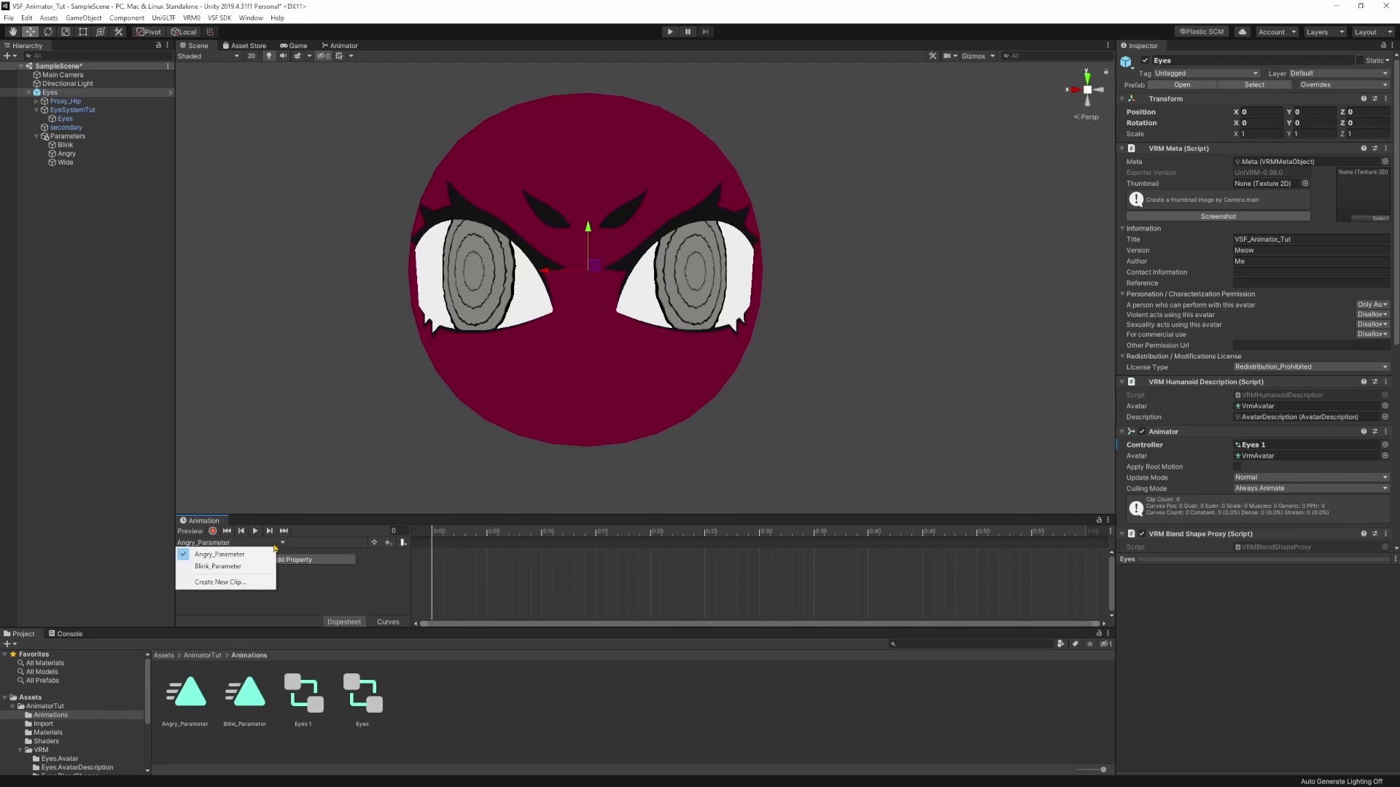
pyautogui.click(241, 582)
pyautogui.write('W')
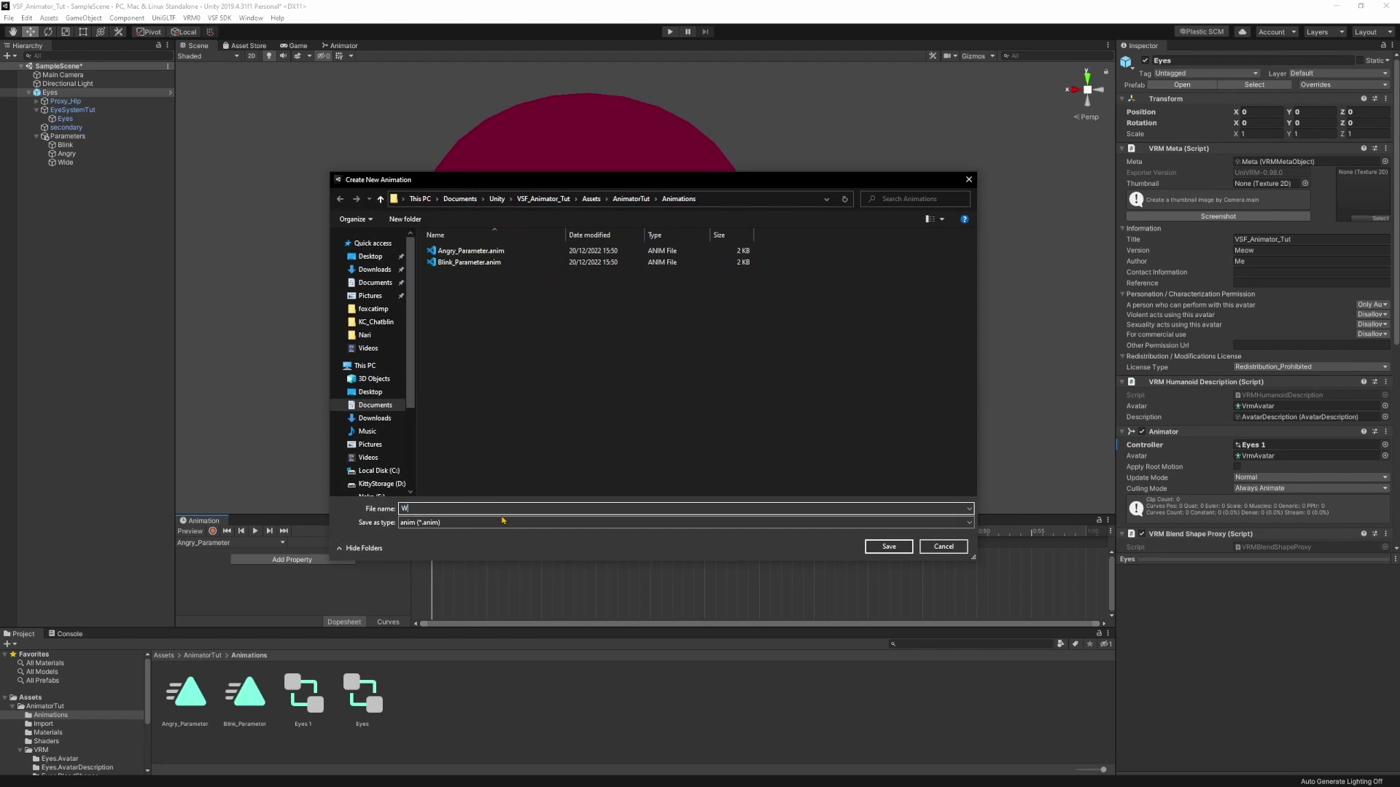
pyautogui.write('ide_Parameter')
pyautogui.press('Return')
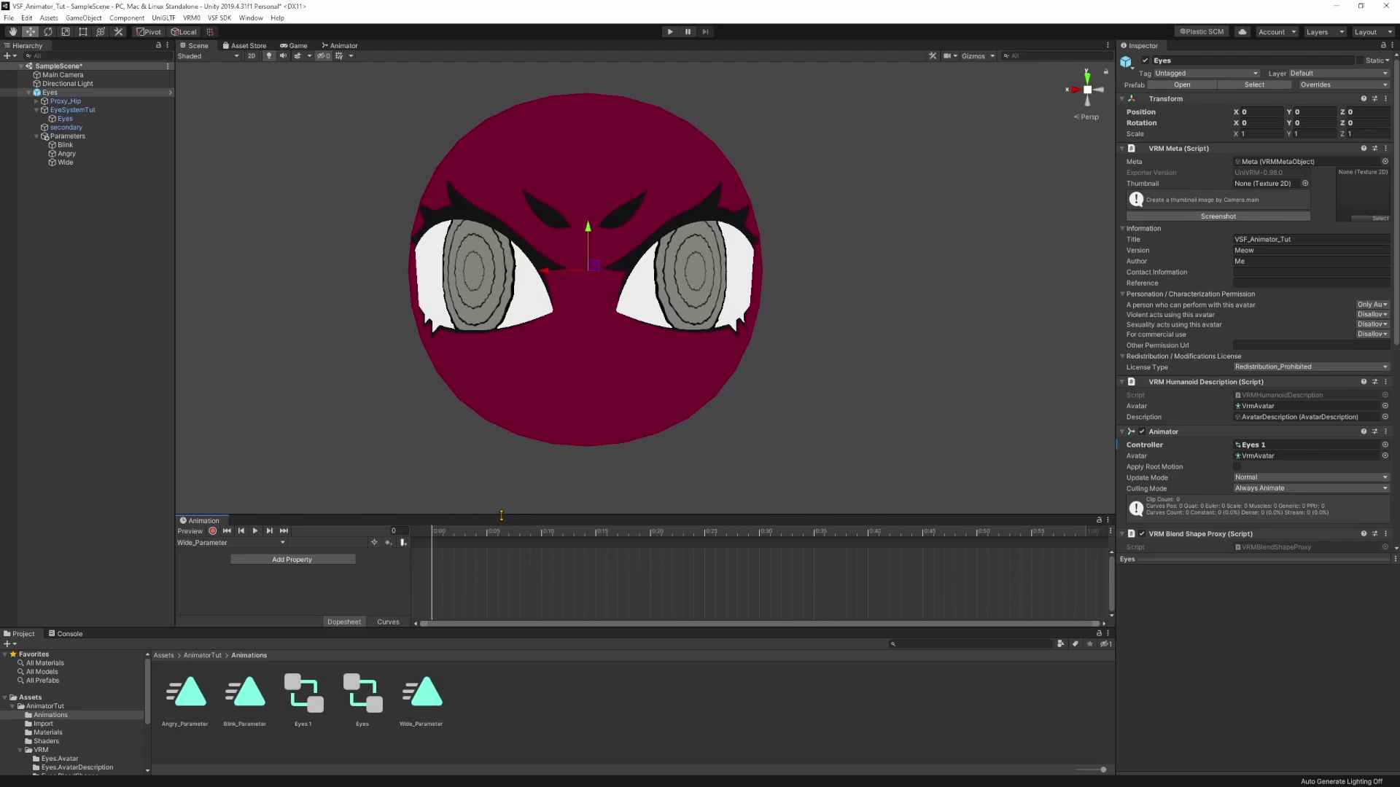
# - In the Angry_Parameter clip, record a keyframe at frame 0 setting the Angry object's Parameter Value to 1
pyautogui.click(218, 543)
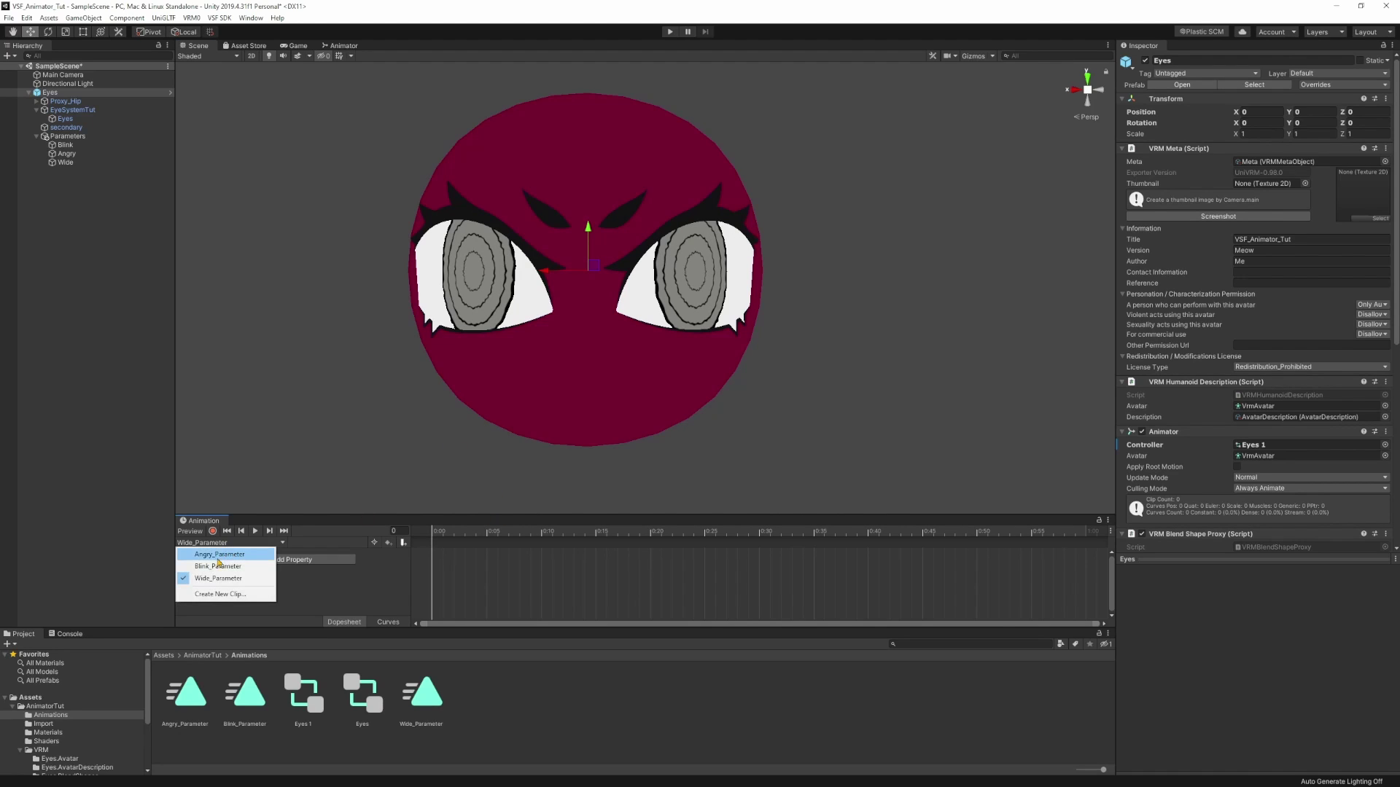
pyautogui.click(216, 557)
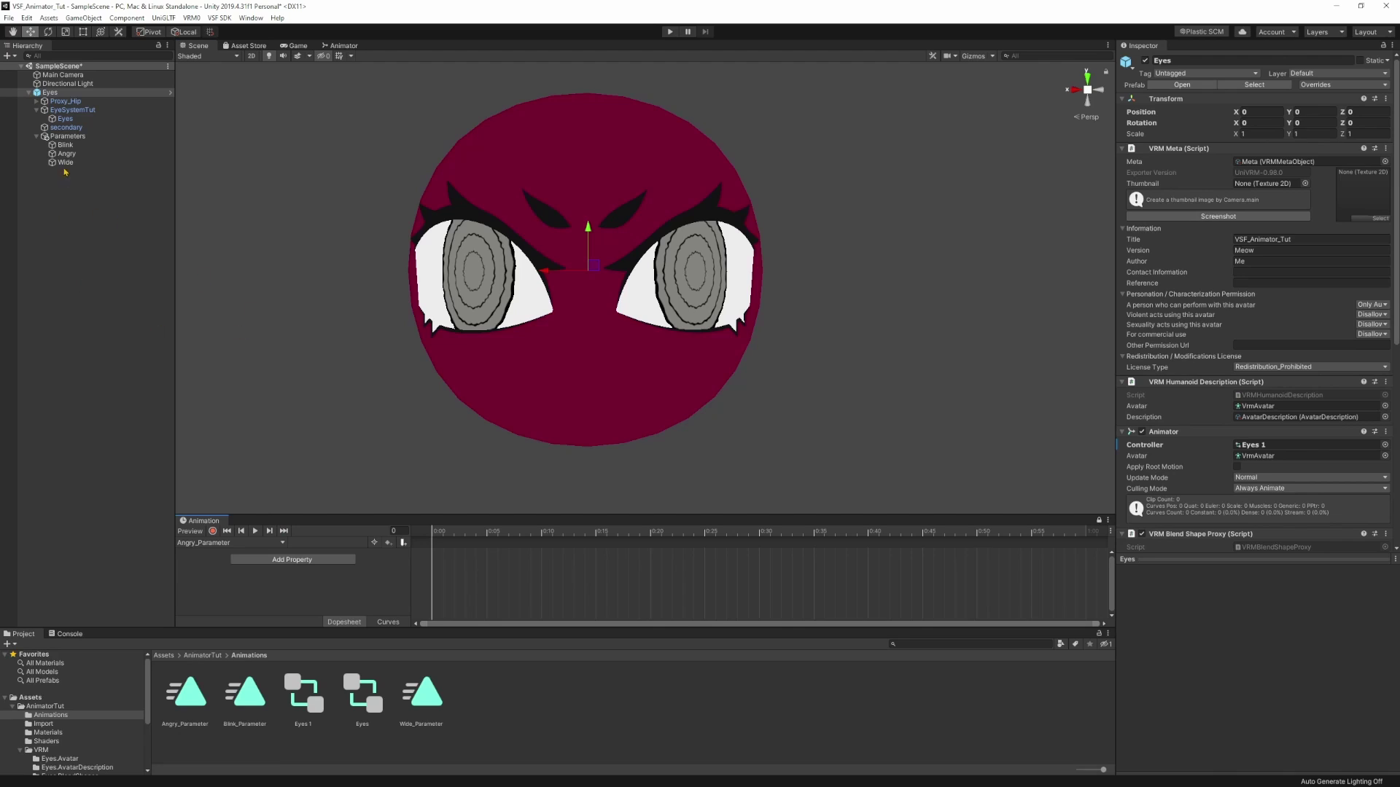
pyautogui.click(212, 531)
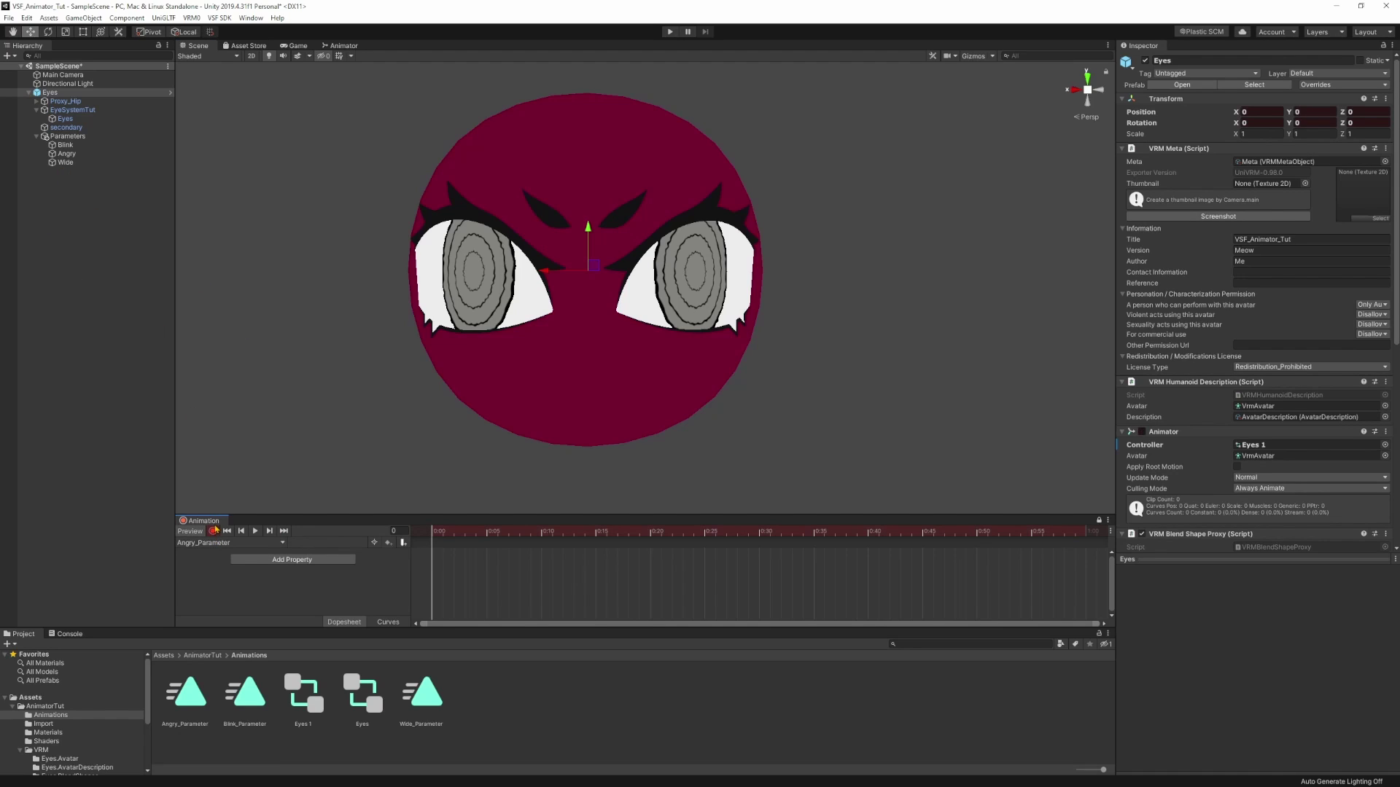
pyautogui.click(126, 145)
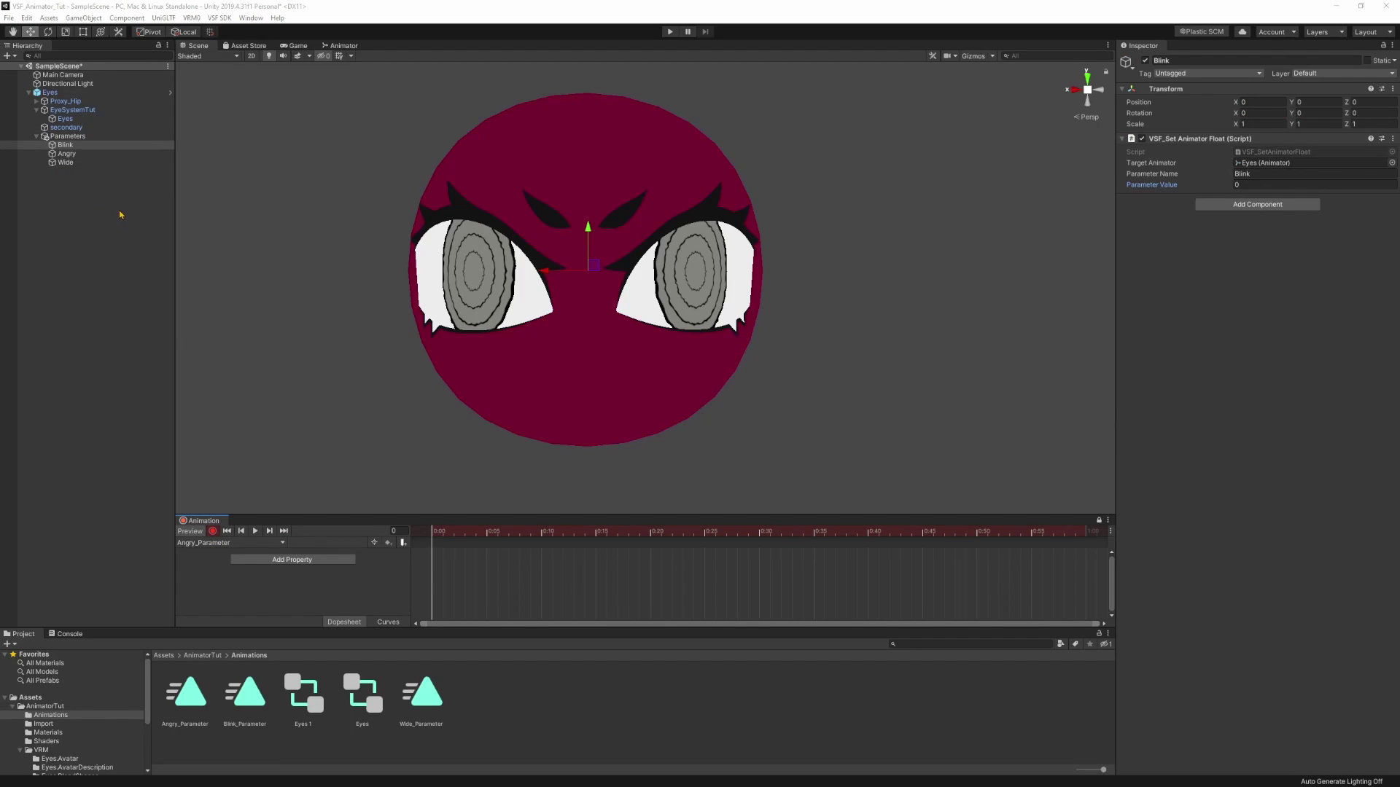
pyautogui.click(92, 154)
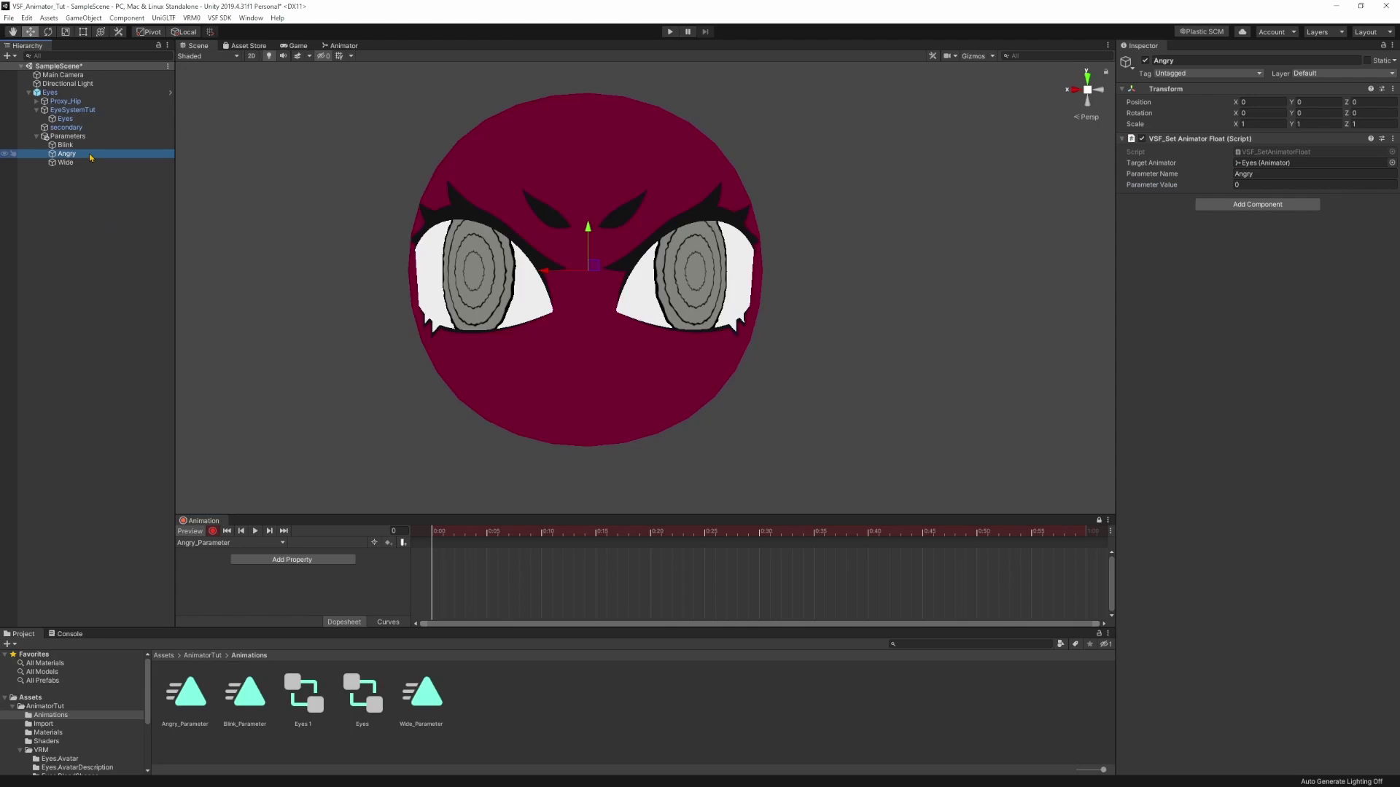
pyautogui.click(1274, 185)
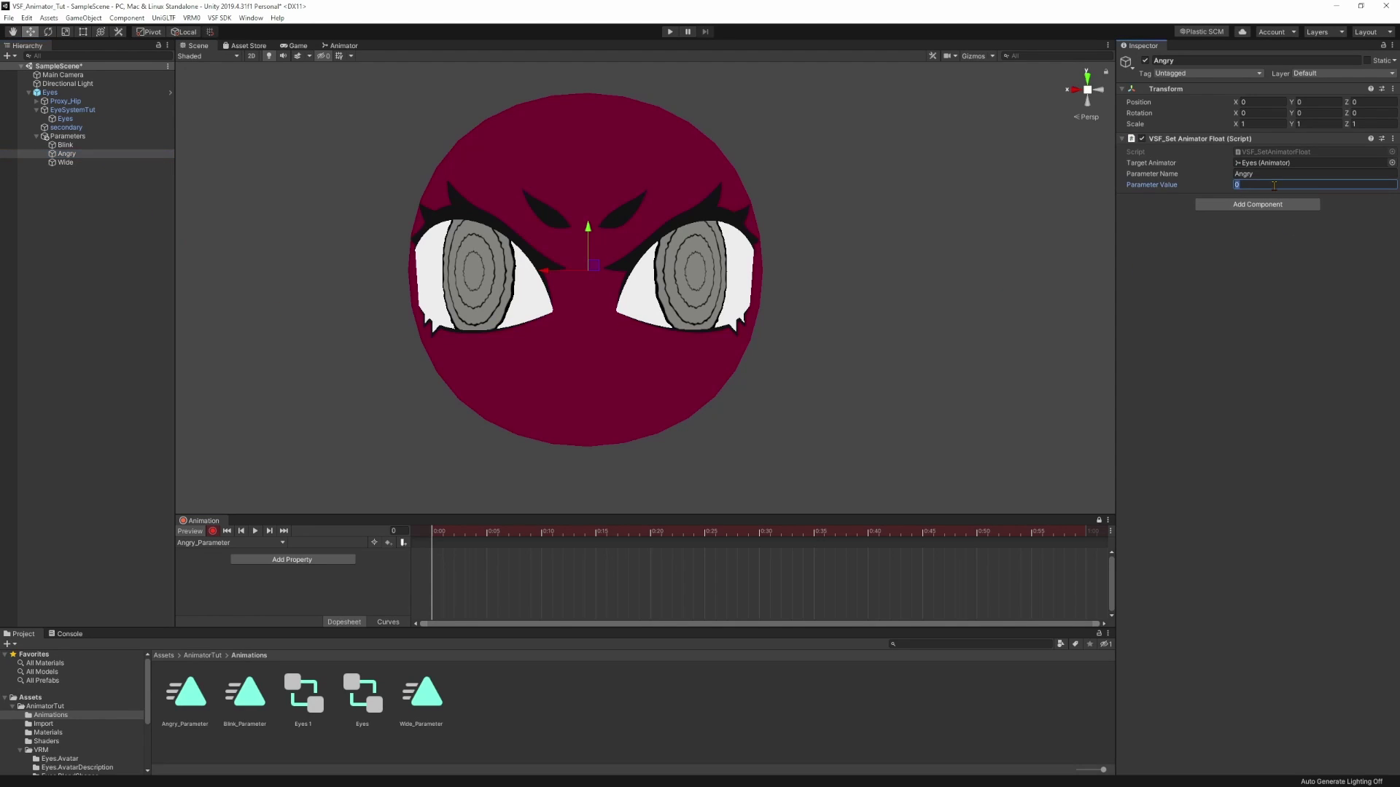
pyautogui.write('1')
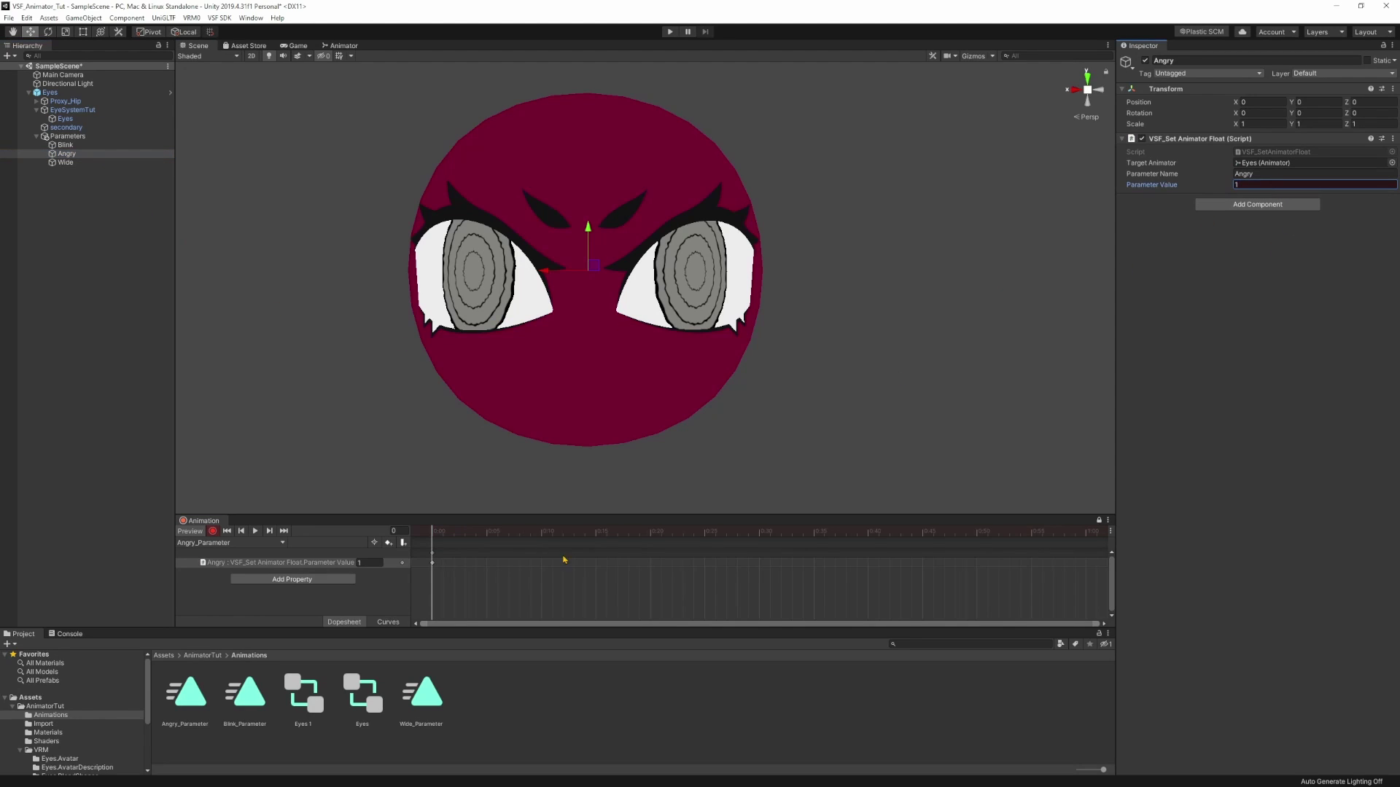
# - In the Blink_Parameter clip, record a keyframe at frame 0 setting the Blink object's Parameter Value to 1
pyautogui.click(271, 544)
pyautogui.click(245, 568)
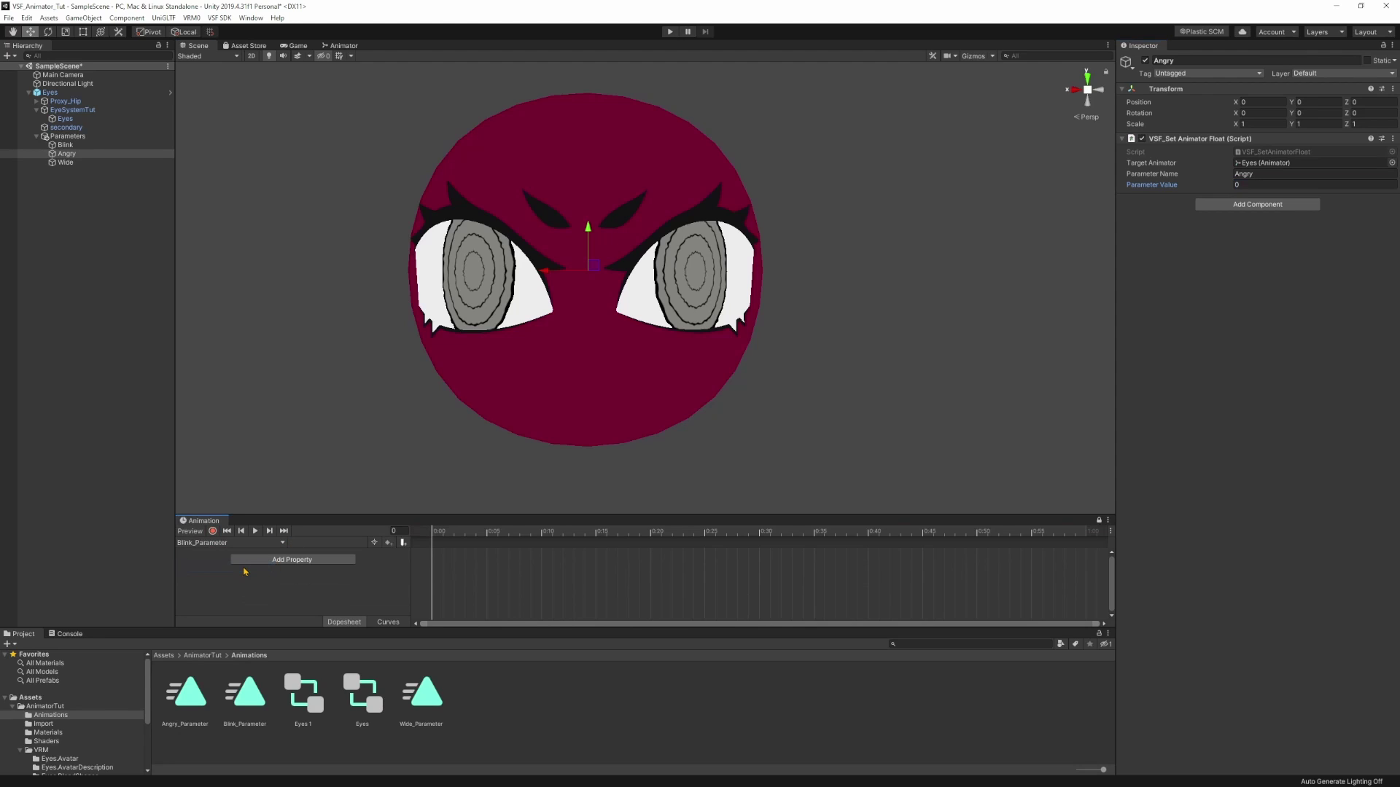
pyautogui.click(212, 531)
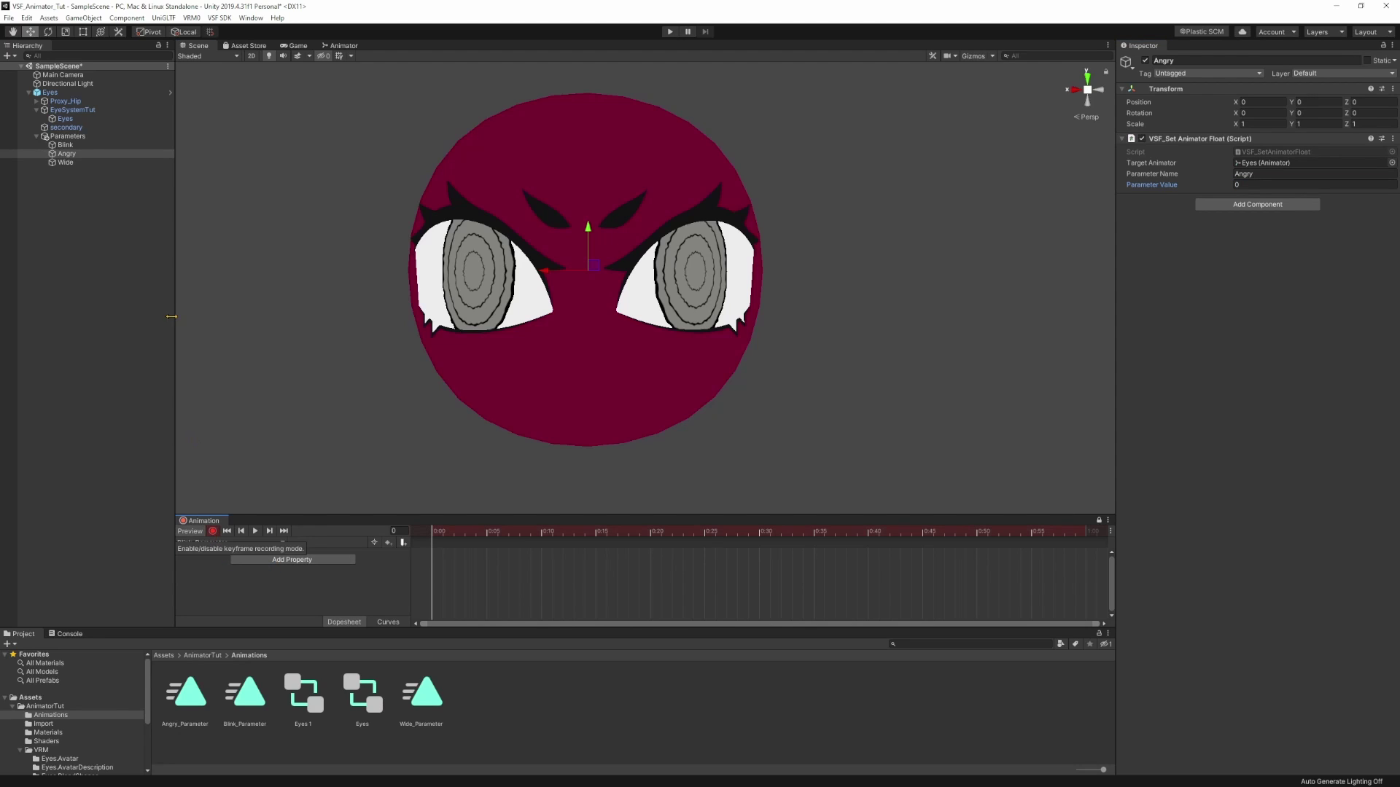
pyautogui.click(66, 145)
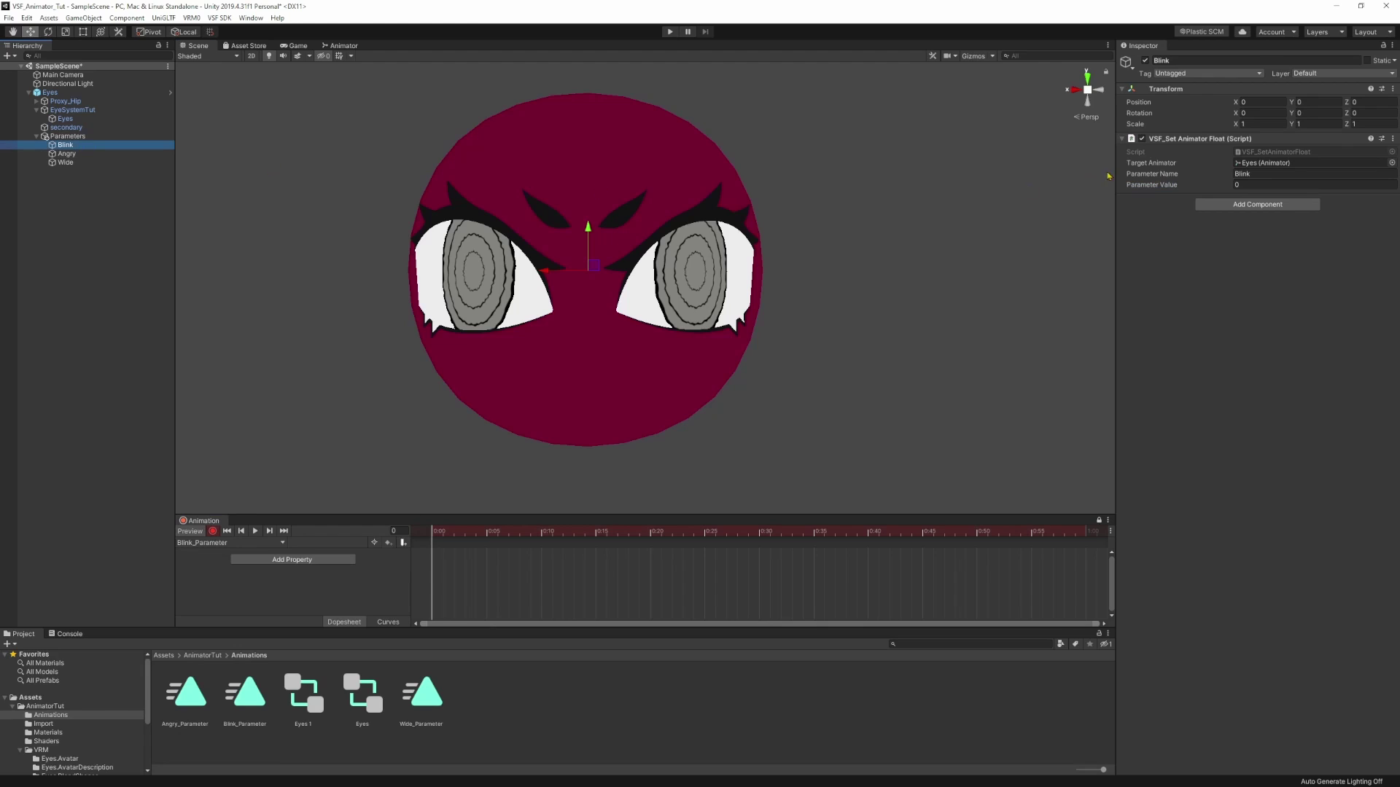
pyautogui.click(1271, 184)
pyautogui.write('1')
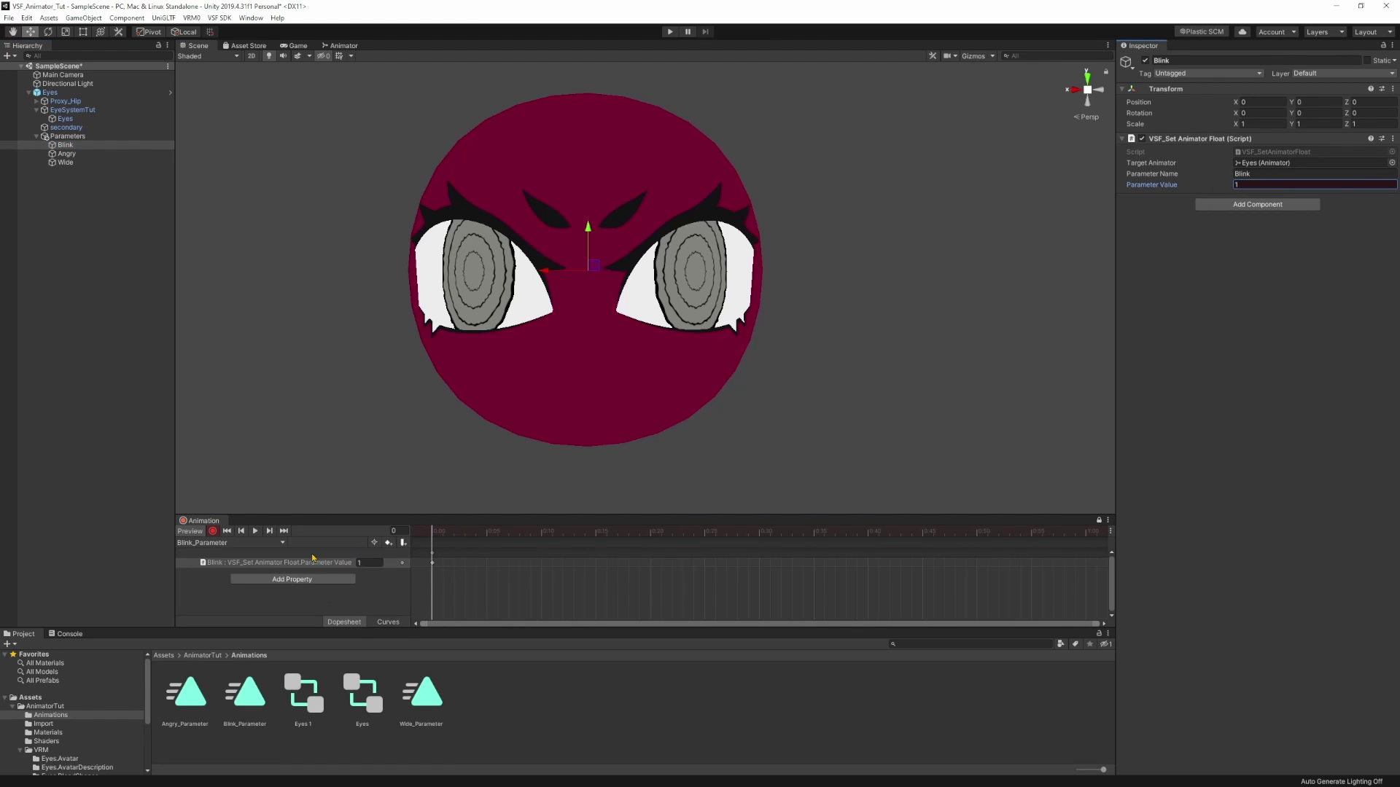
# - In the Wide_Parameter clip, record a frame 0 keyframe setting the Wide object's Parameter Value to 1, and stop recording
pyautogui.click(262, 545)
pyautogui.click(222, 576)
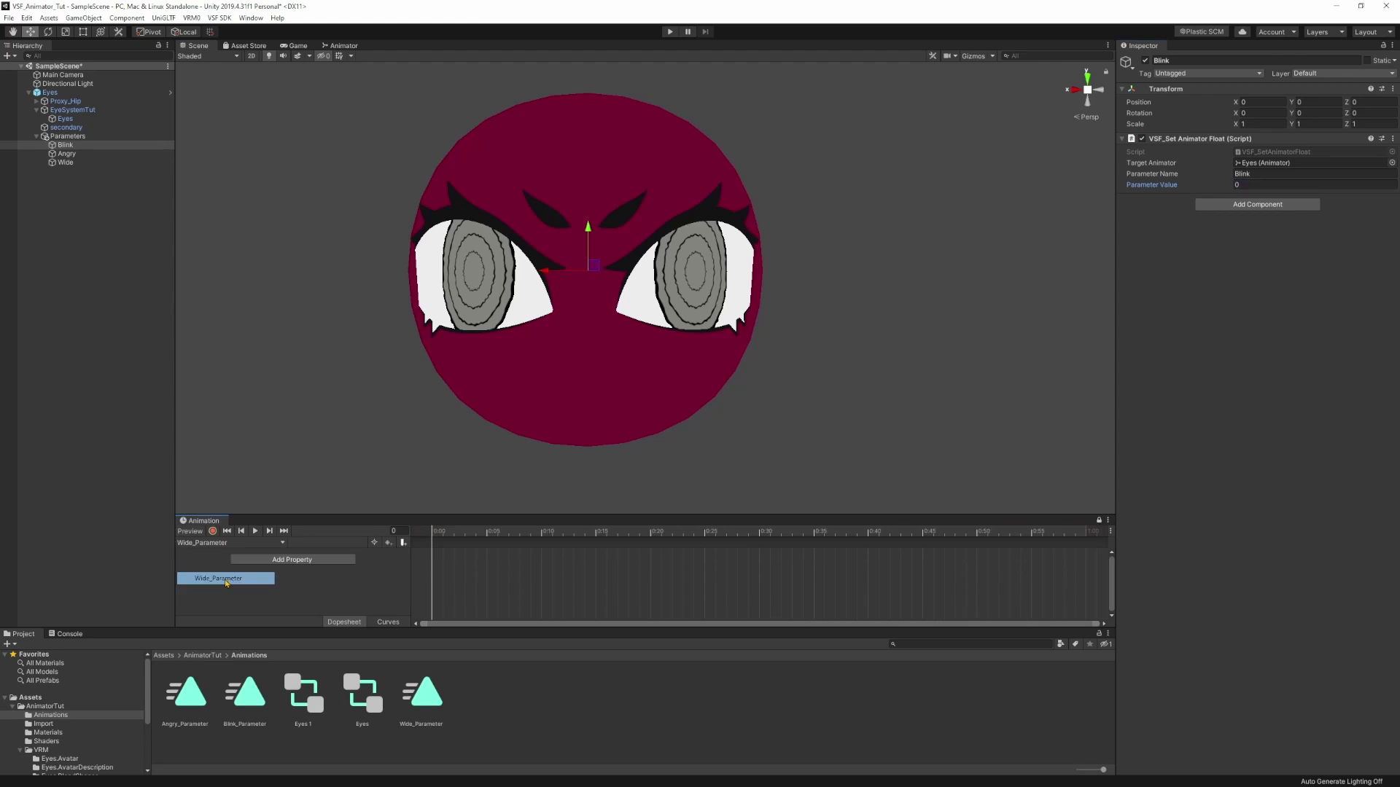
pyautogui.click(213, 532)
pyautogui.click(66, 162)
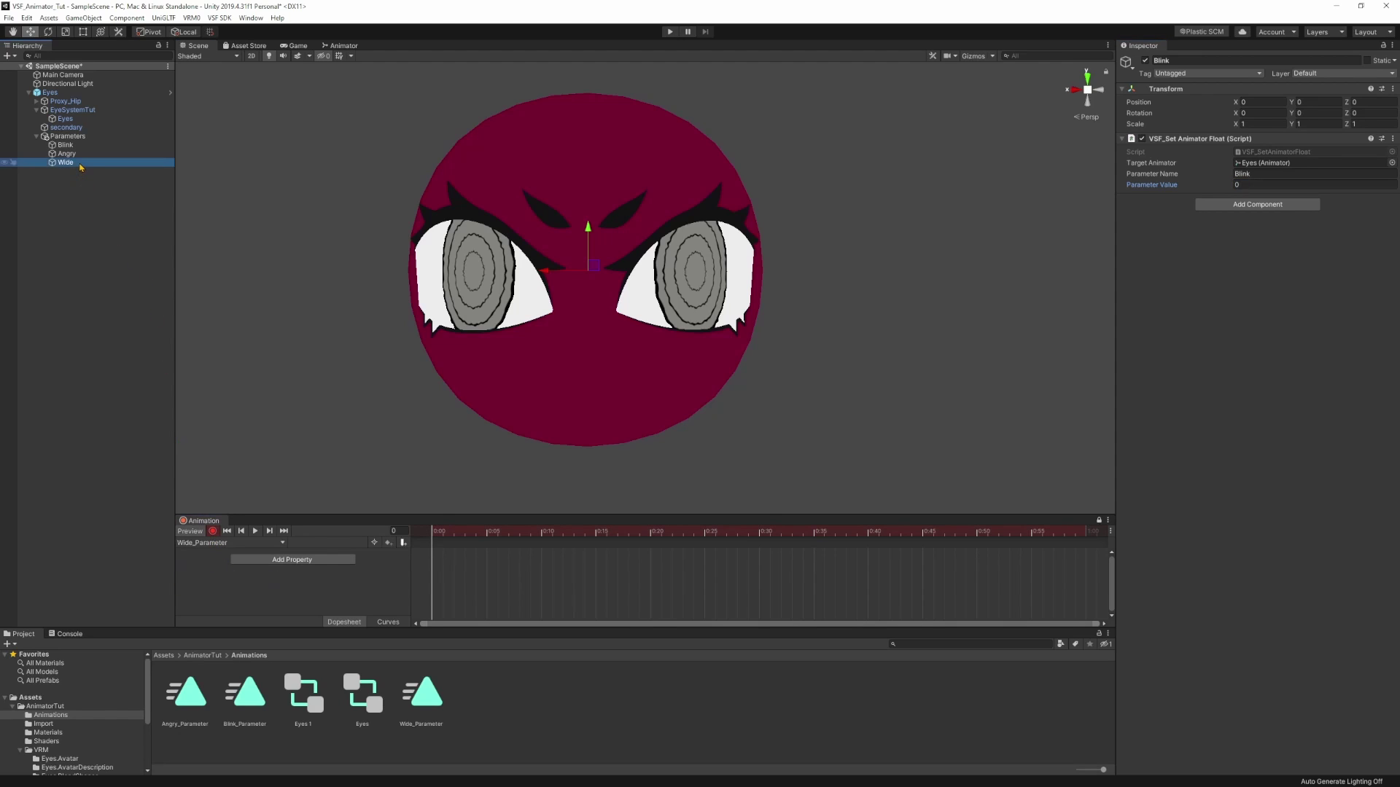
pyautogui.click(1278, 185)
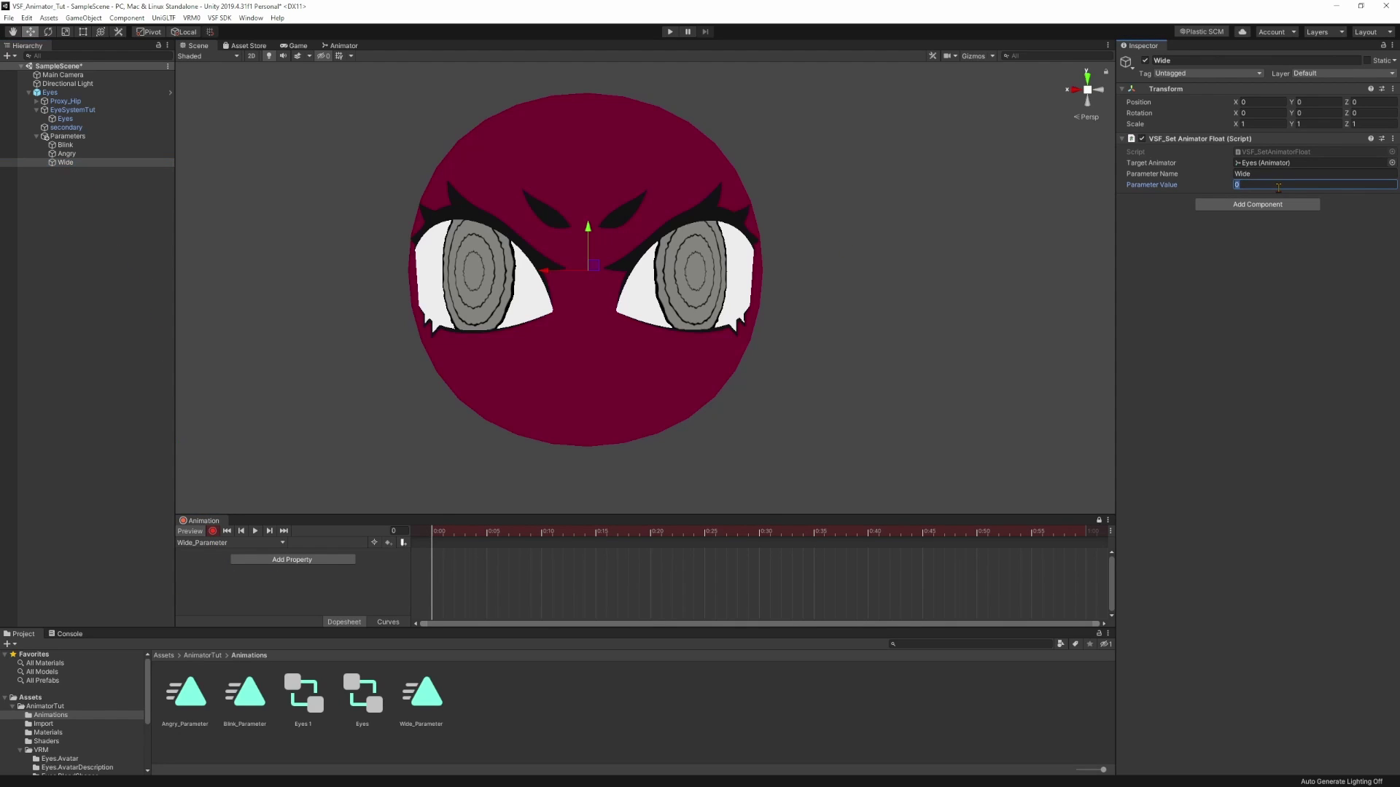
pyautogui.write('1')
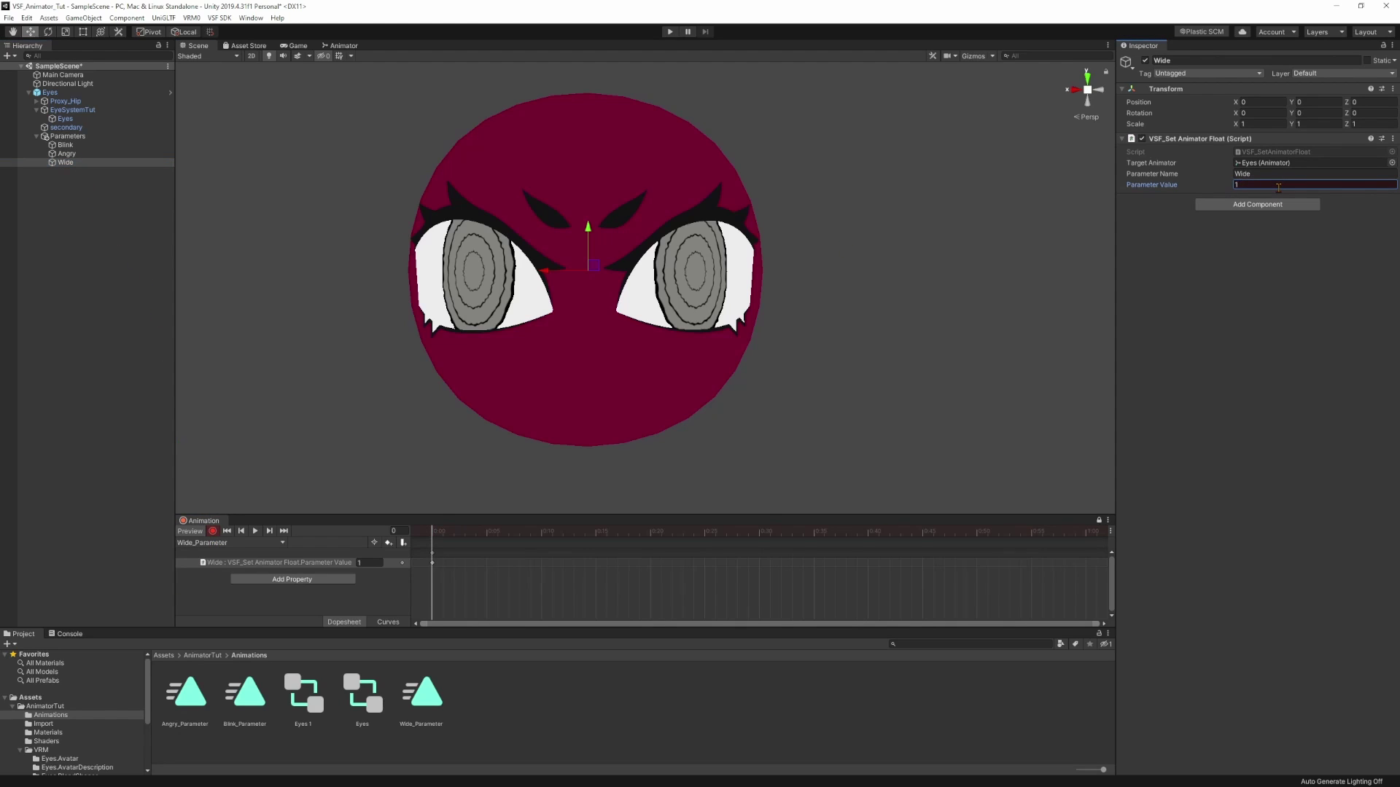
pyautogui.click(212, 531)
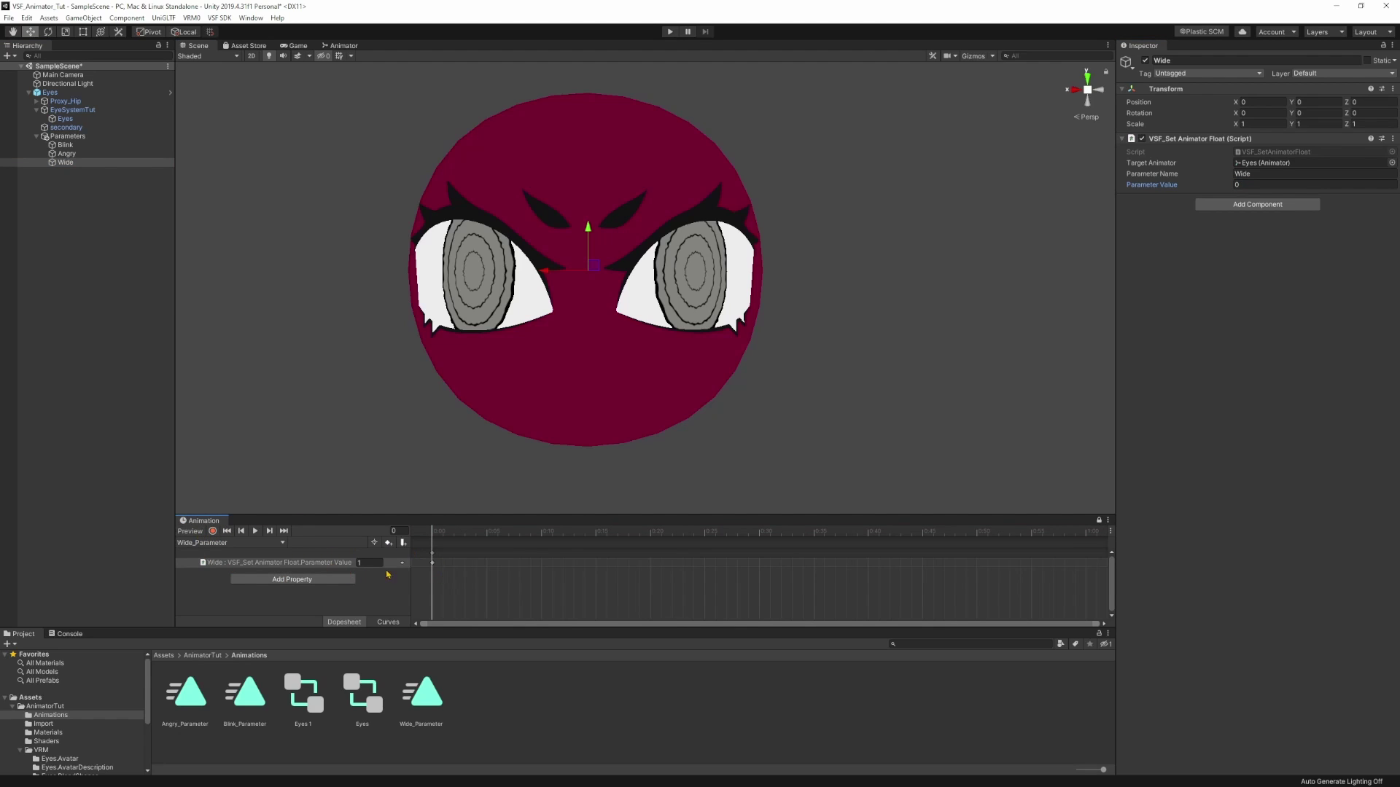
pyautogui.click(1240, 186)
# - Add a VSF_Animations component to the root Eyes object
pyautogui.click(98, 94)
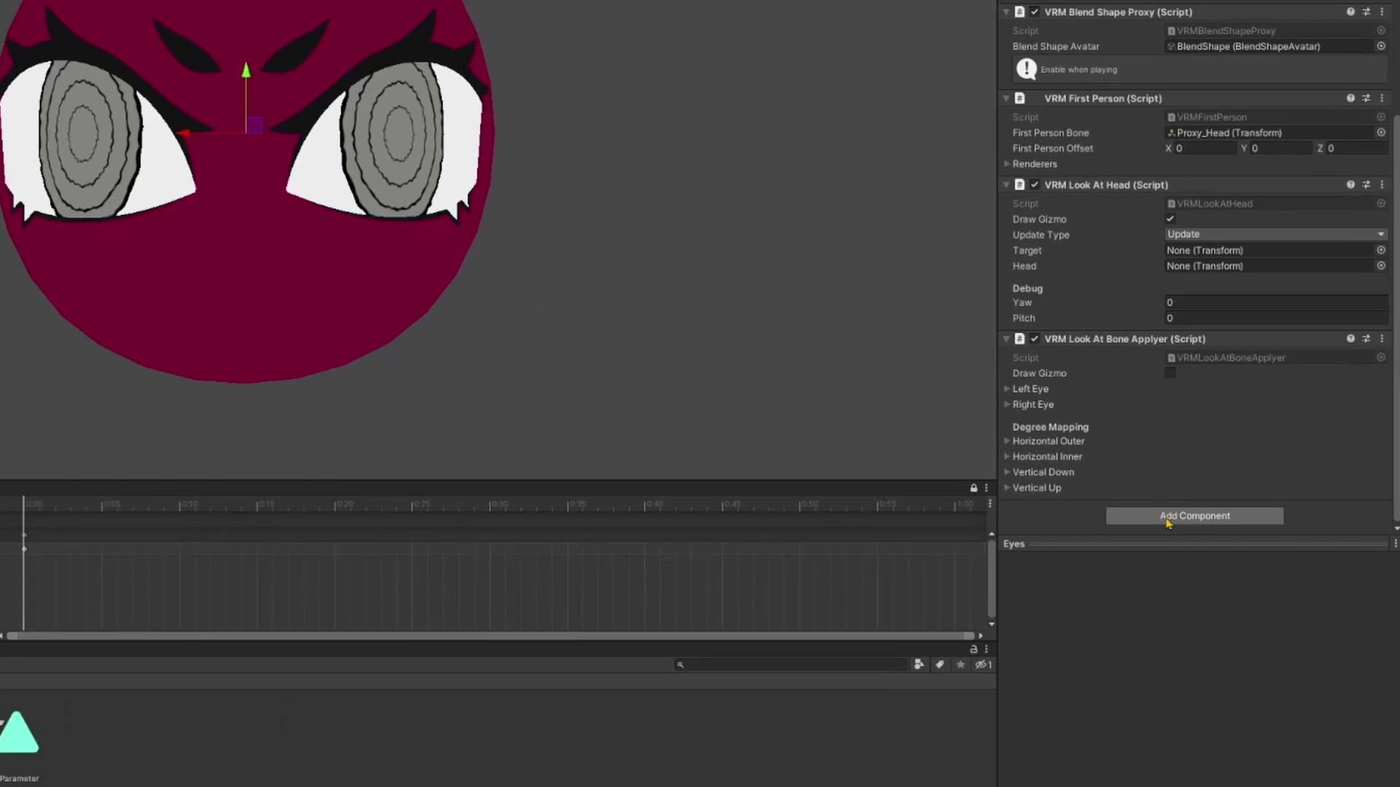
pyautogui.click(1238, 544)
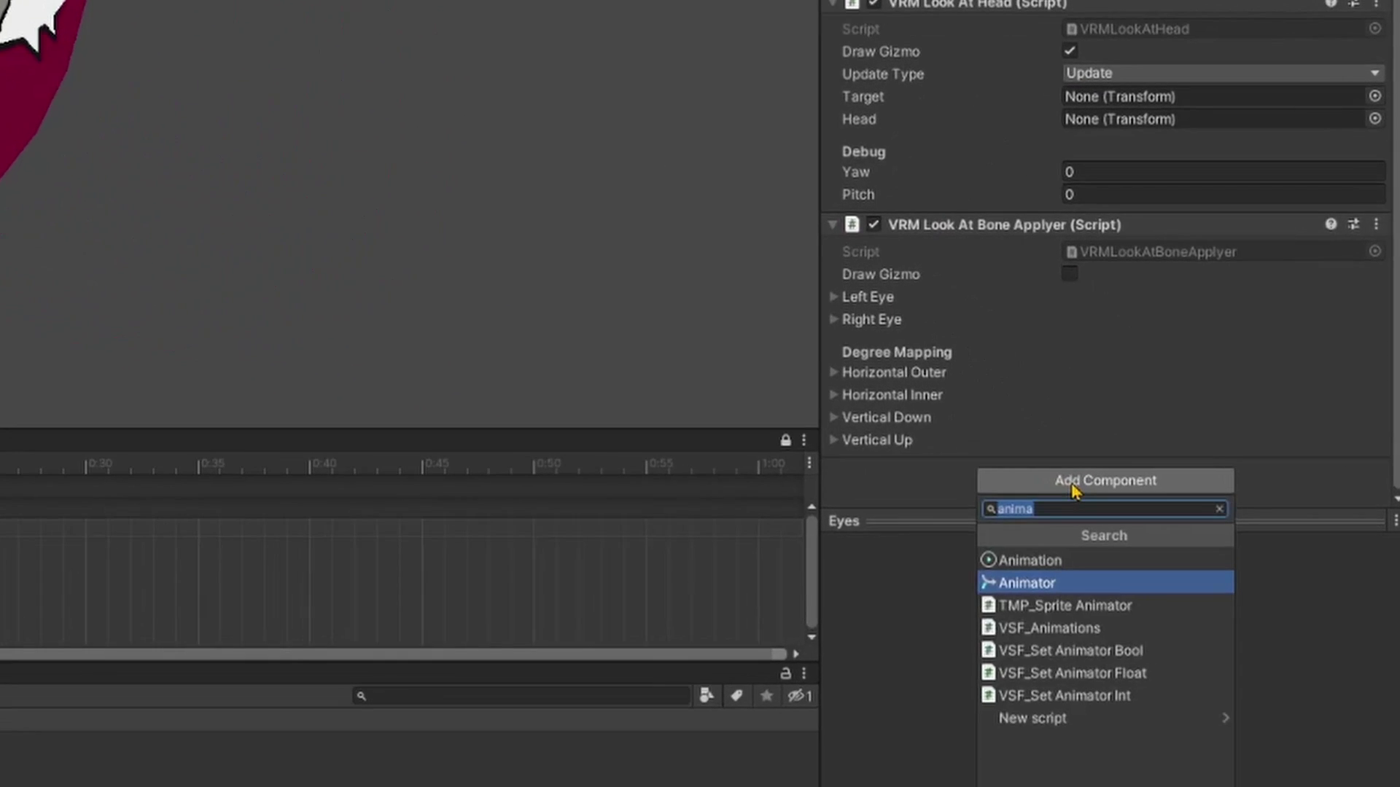
pyautogui.write('vsf an')
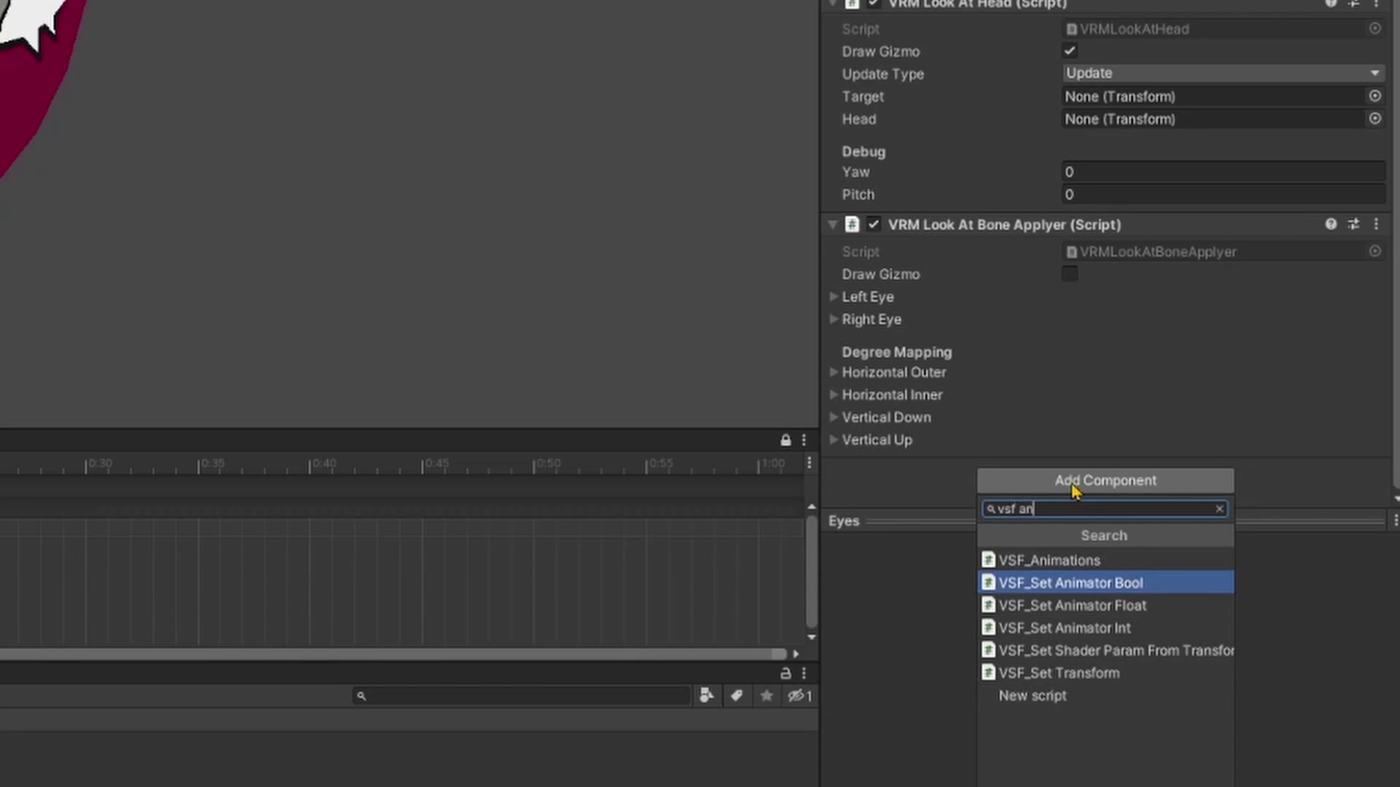
pyautogui.press('Up')
pyautogui.press('Return')
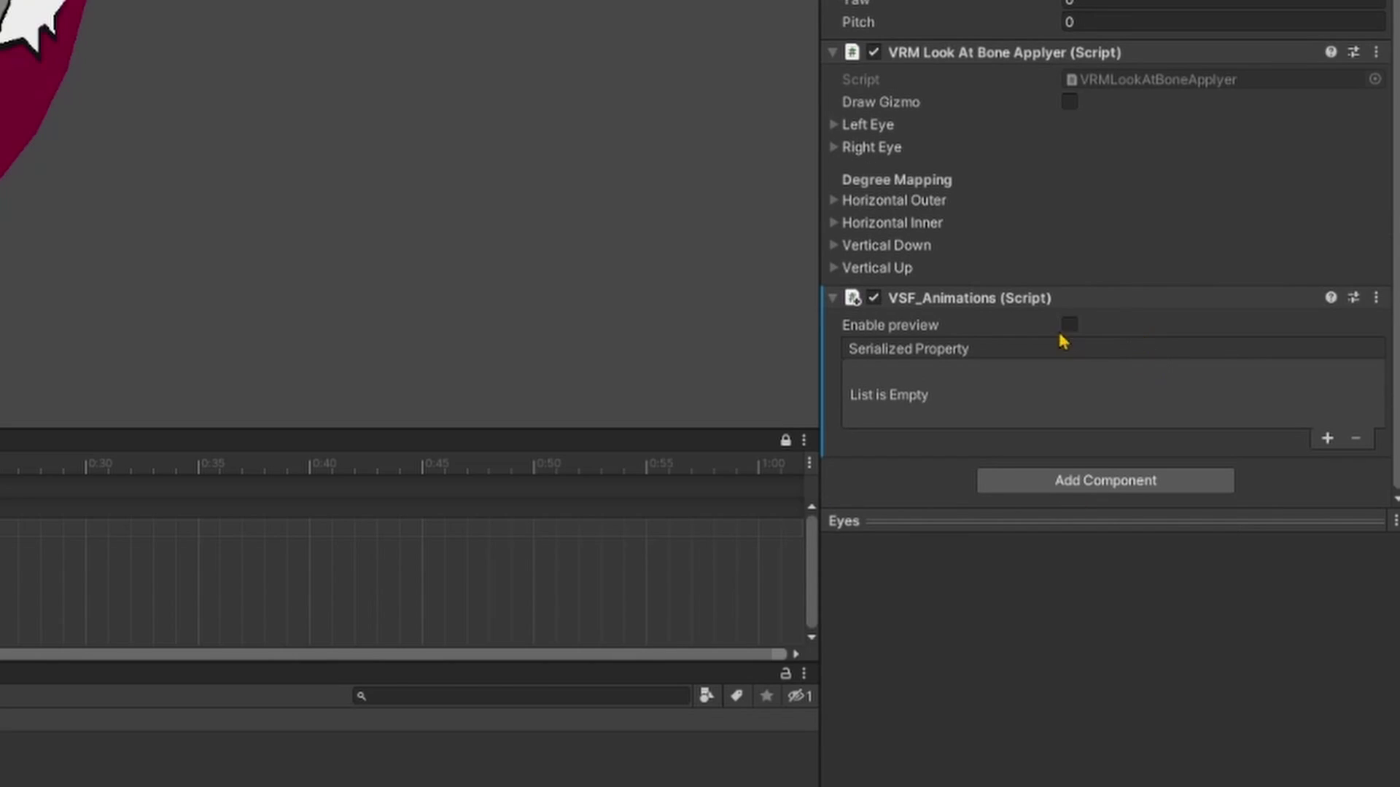
# - Add three entries to the VSF_Animations list and set the first entry's blendshape to Blink
pyautogui.click(1327, 439)
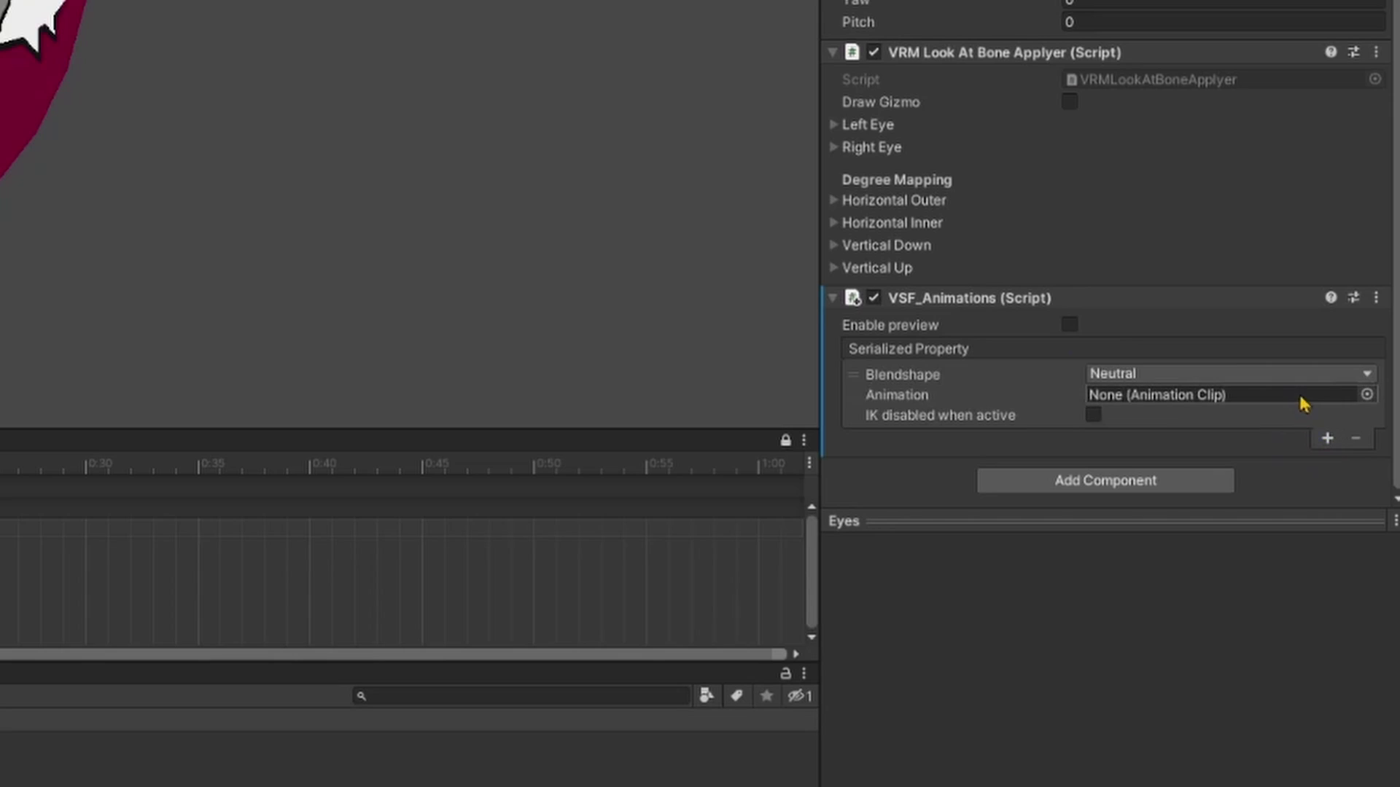
pyautogui.click(1327, 438)
pyautogui.click(1327, 439)
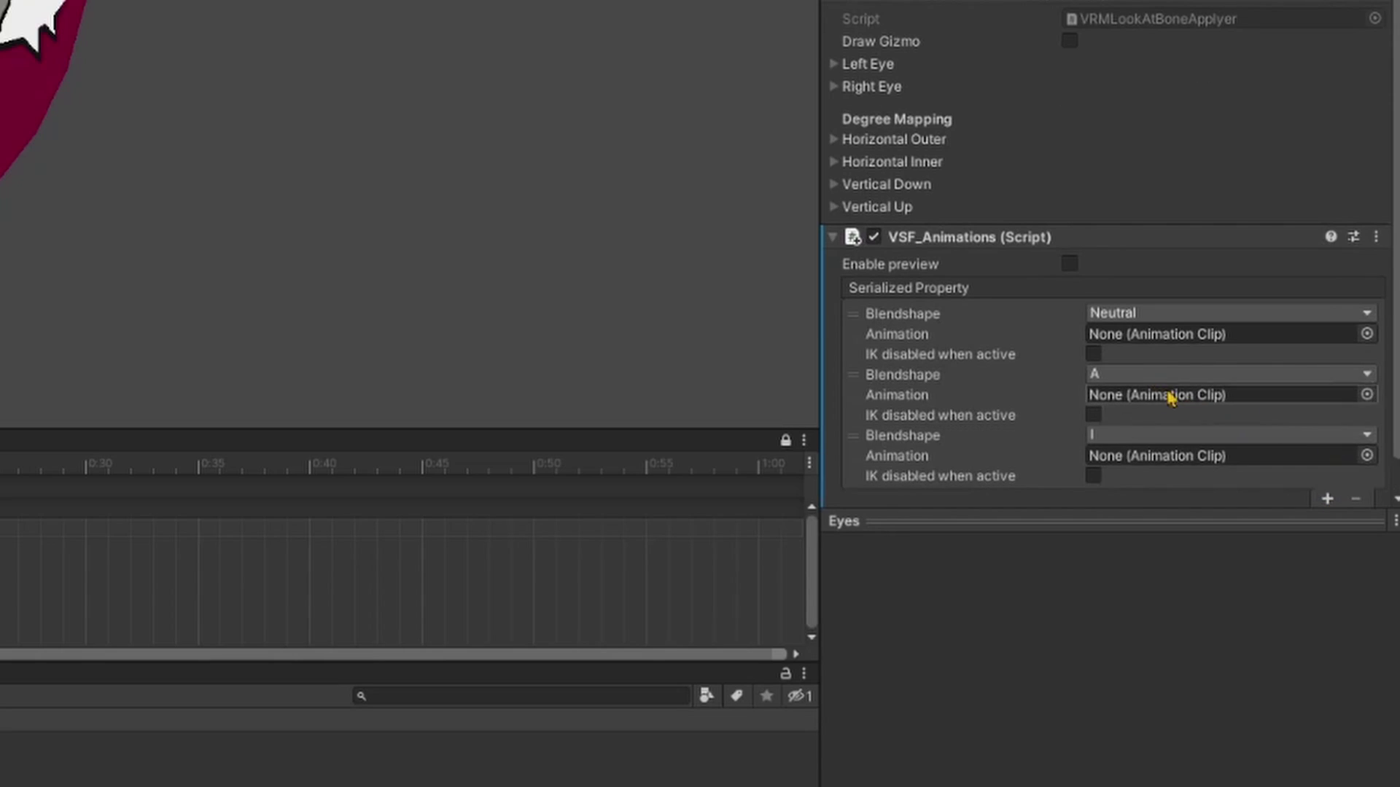
pyautogui.click(1212, 255)
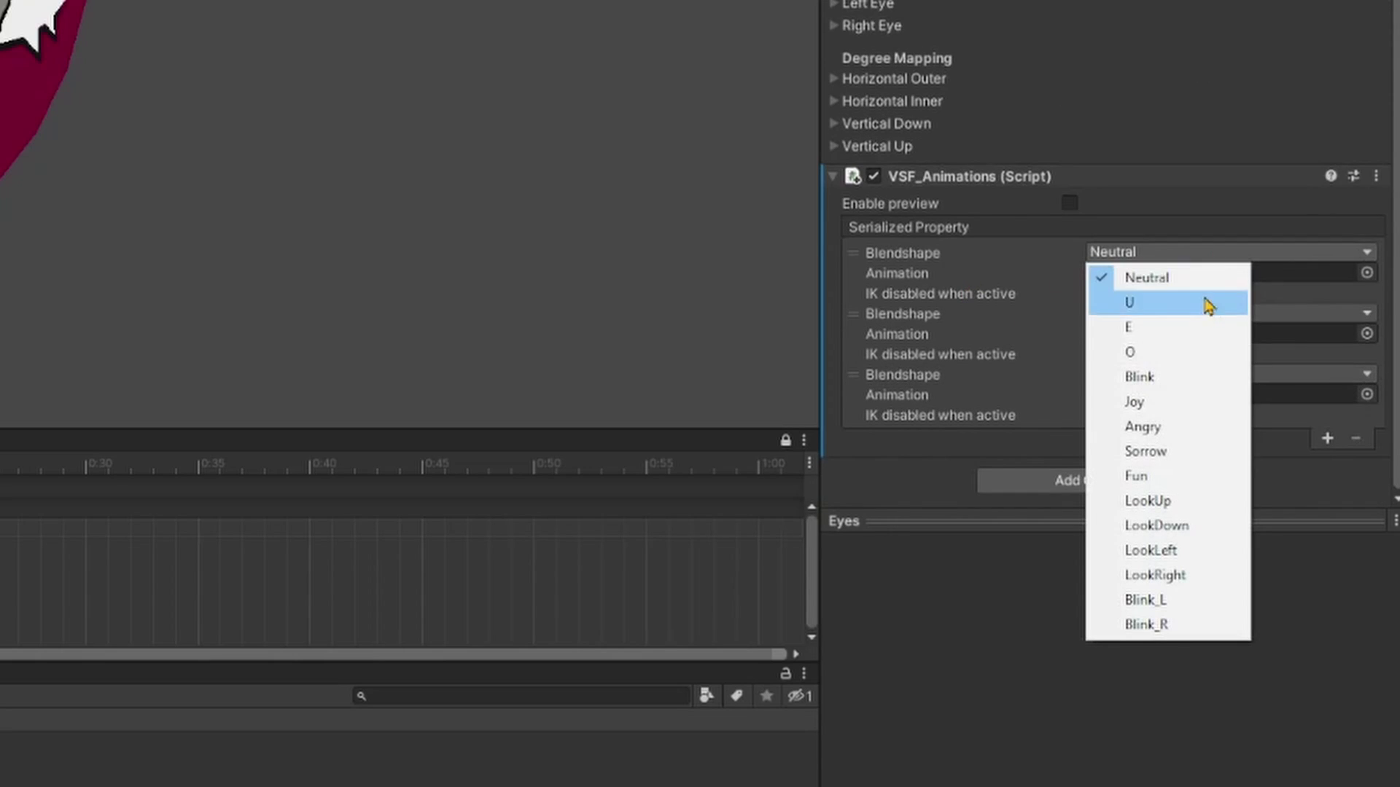
pyautogui.click(1160, 376)
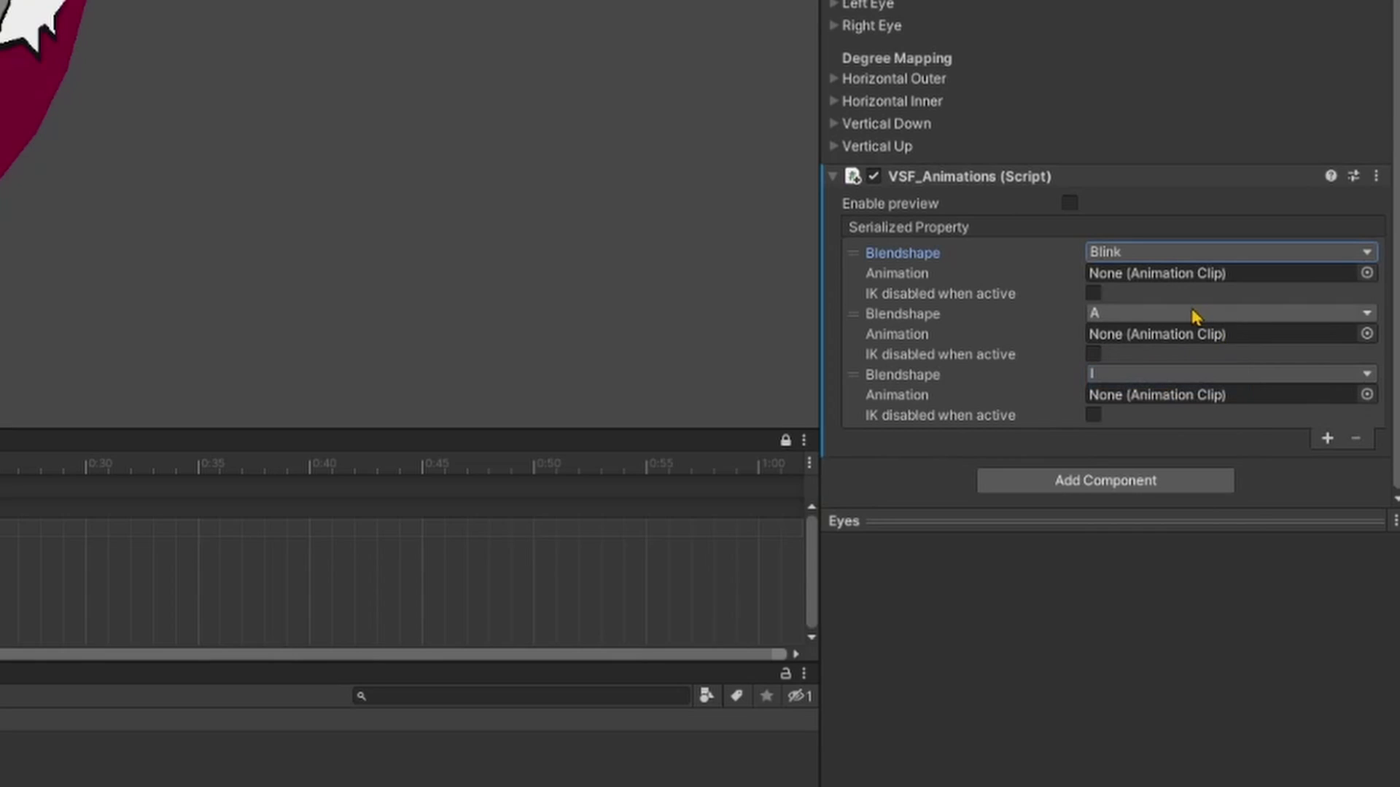
# - Set the second VSF_Animations entry's blendshape to Angry and the third entry's blendshape to Joy
pyautogui.click(1197, 315)
pyautogui.click(1167, 487)
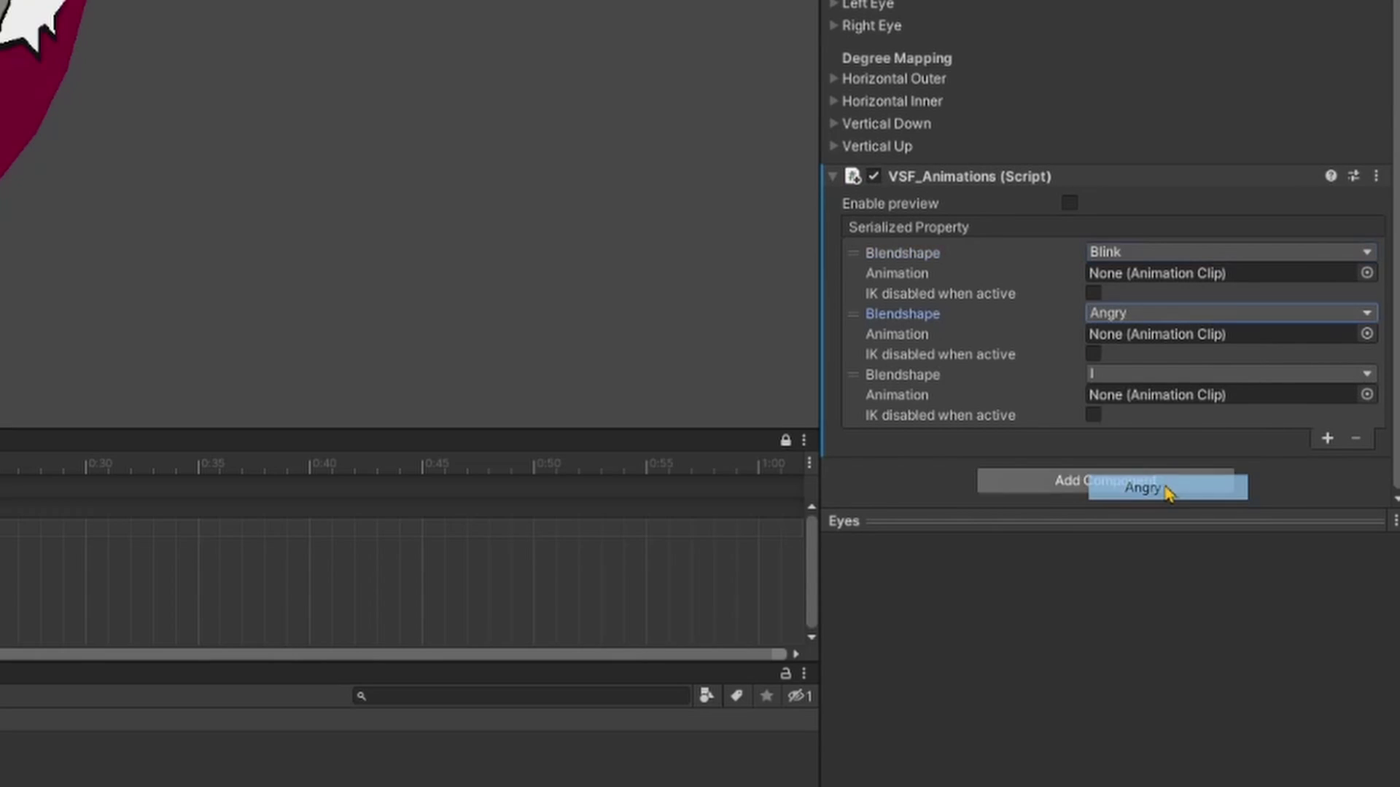
pyautogui.click(1138, 375)
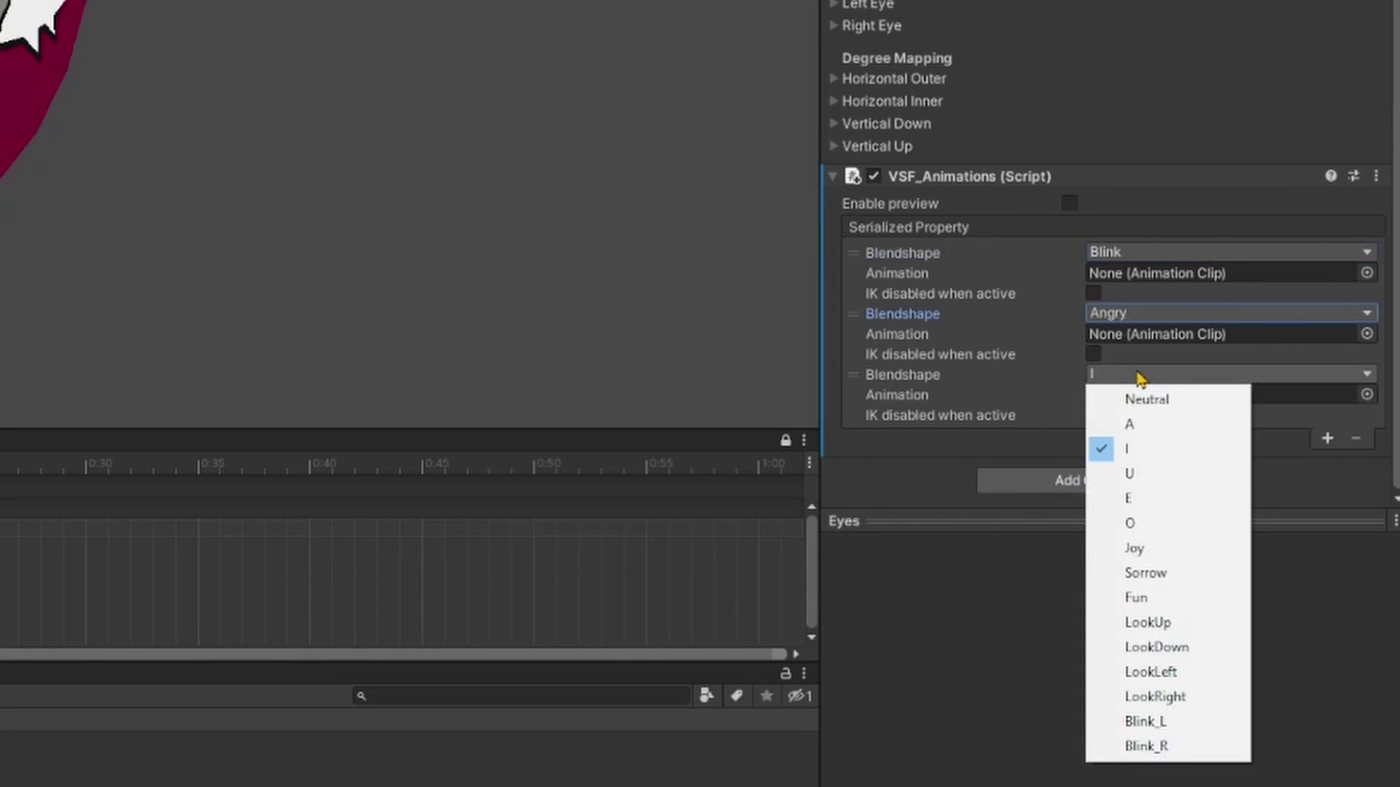
pyautogui.click(1159, 555)
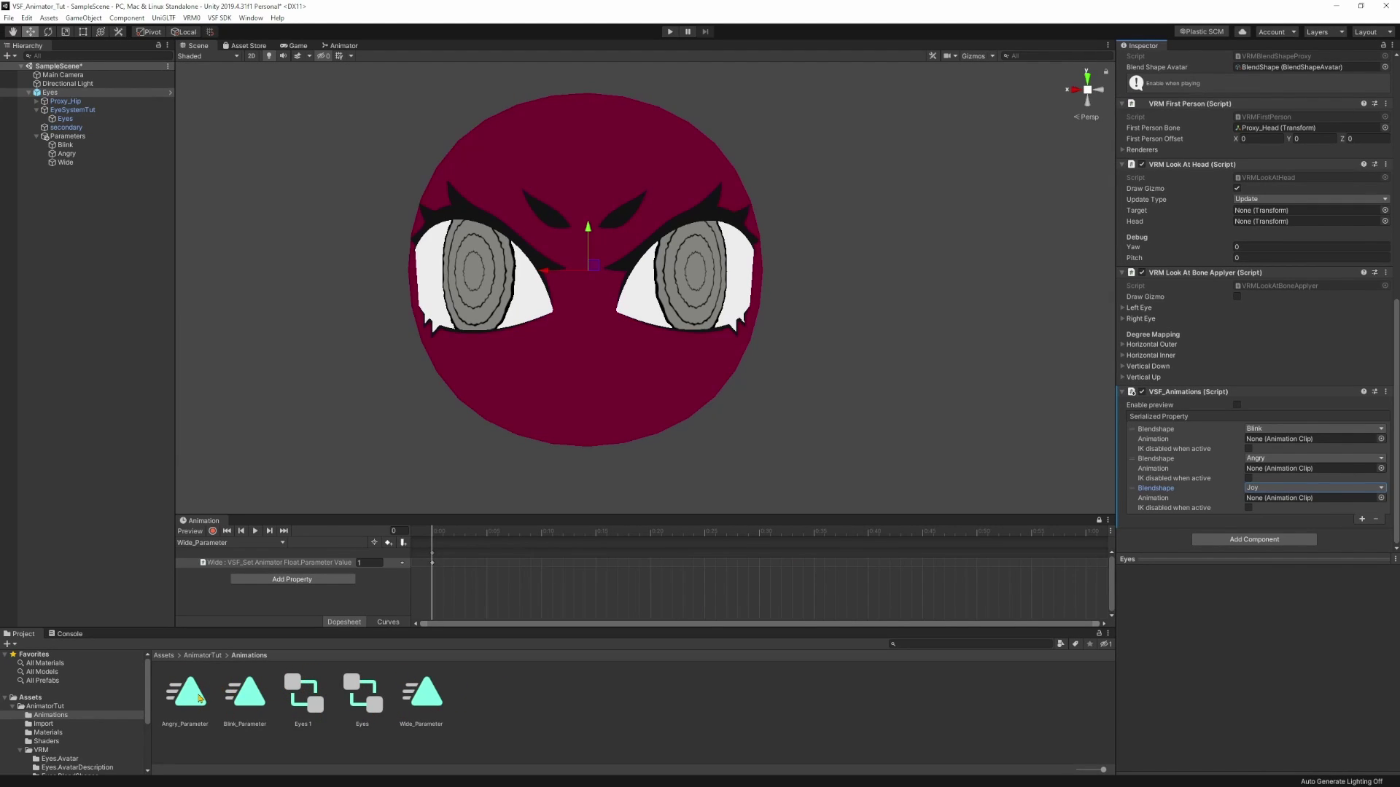
# - Assign the Blink_Parameter clip to the Blink entry, Angry_Parameter to the Angry entry, and Wide_Parameter to the Joy entry
pyautogui.moveTo(186, 693); pyautogui.dragTo(1269, 471)
pyautogui.moveTo(217, 727); pyautogui.dragTo(1301, 438)
pyautogui.moveTo(427, 706); pyautogui.dragTo(1295, 503)
# - Create an animation clip named Angry for the Eyes mesh object under EyeSystemTut
pyautogui.click(656, 423)
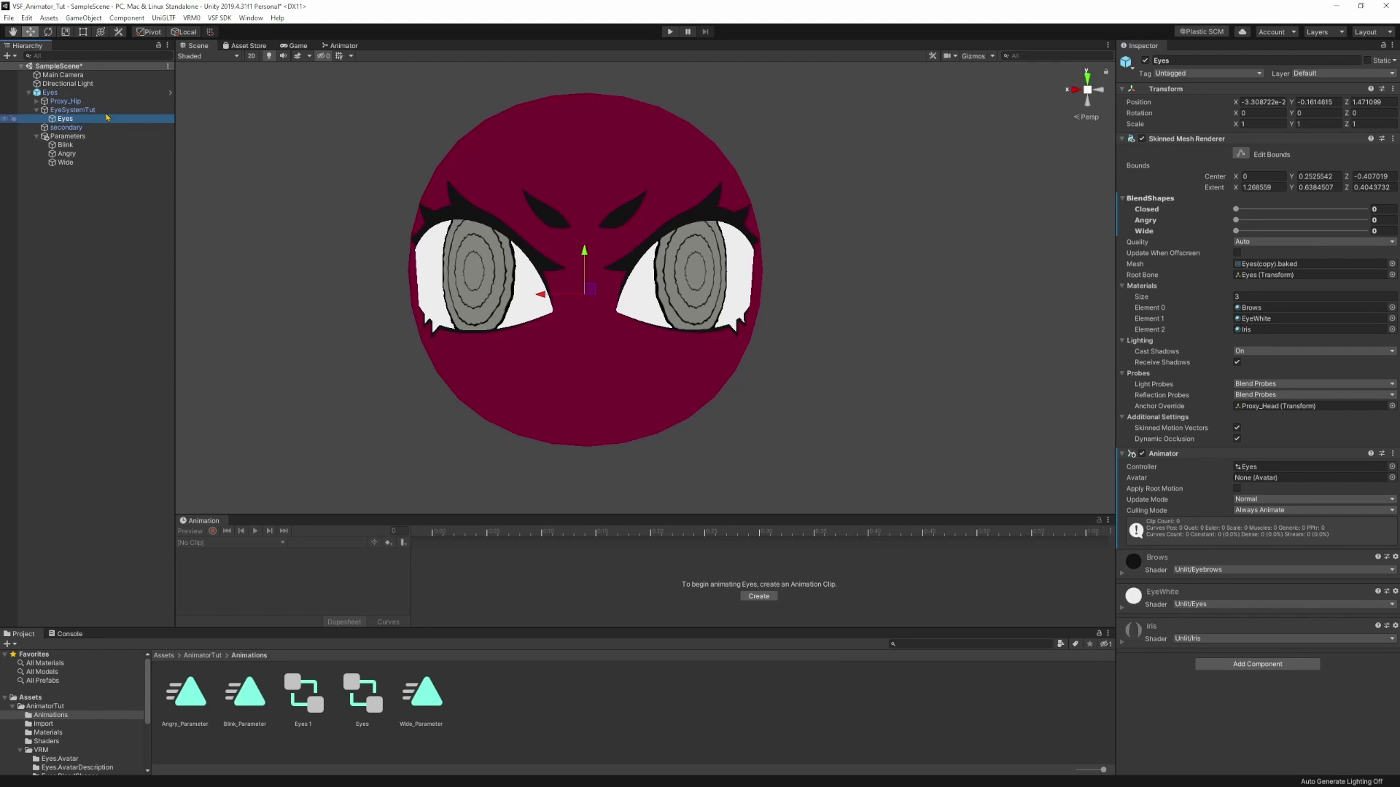
pyautogui.click(759, 597)
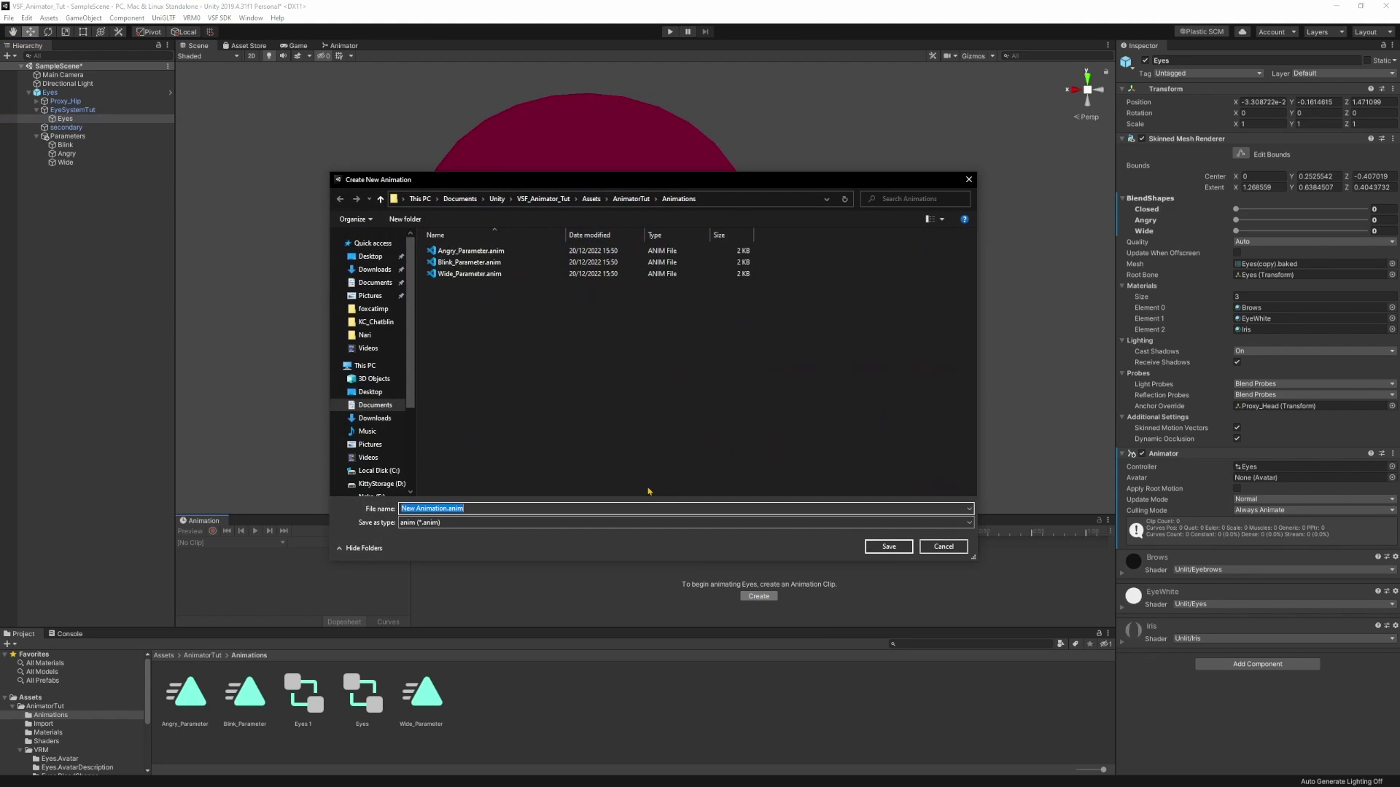
pyautogui.write('Angry')
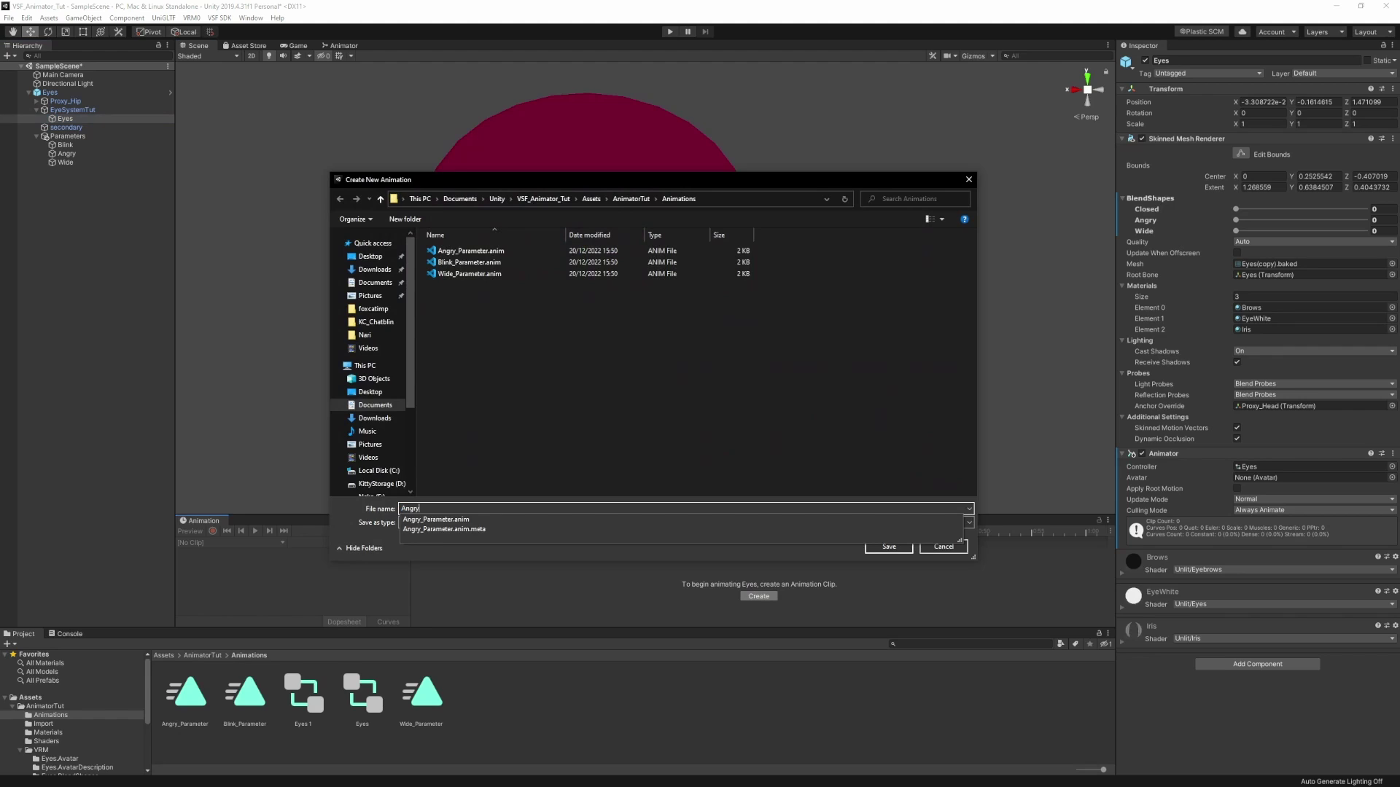
pyautogui.press('Return')
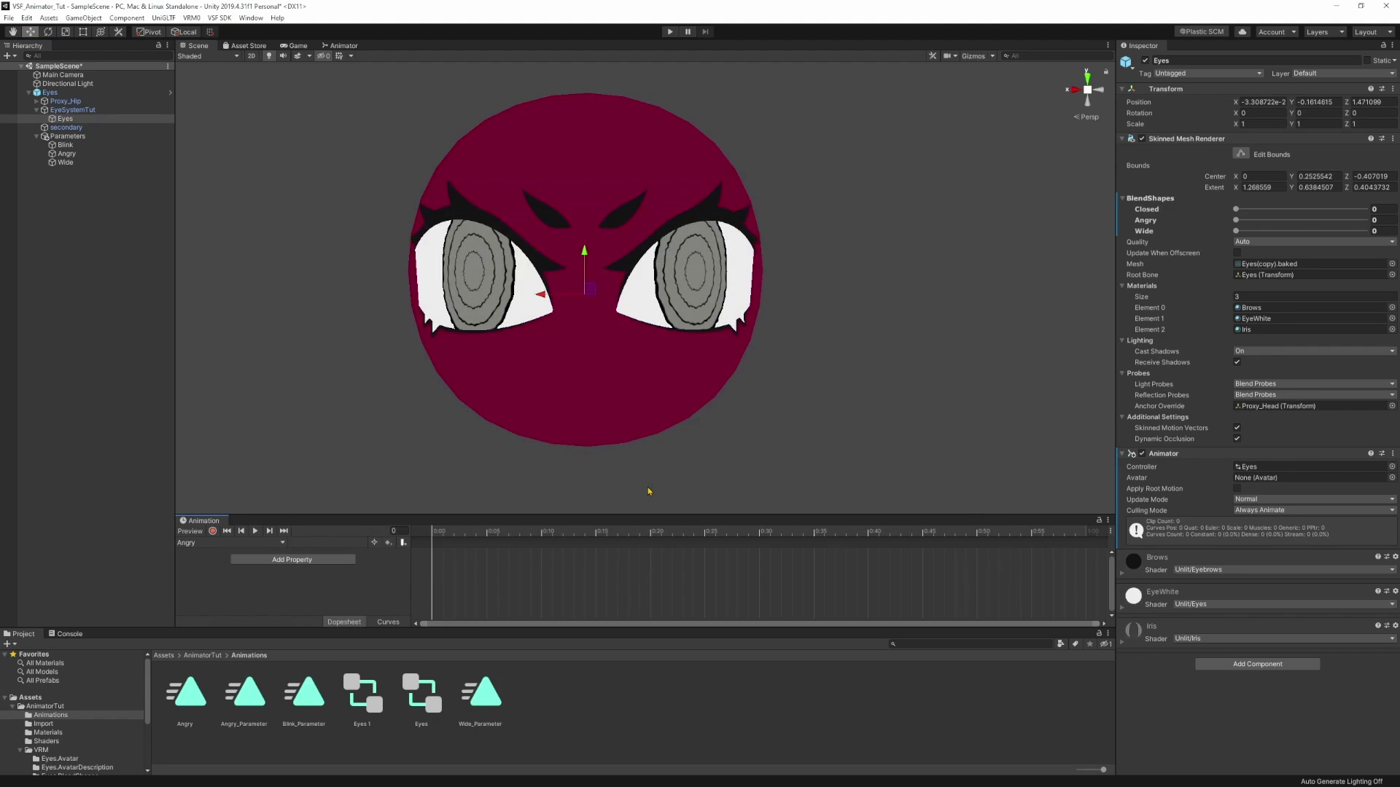
# - Create another animation clip named Wide for the Eyes mesh object
pyautogui.click(227, 544)
pyautogui.click(223, 570)
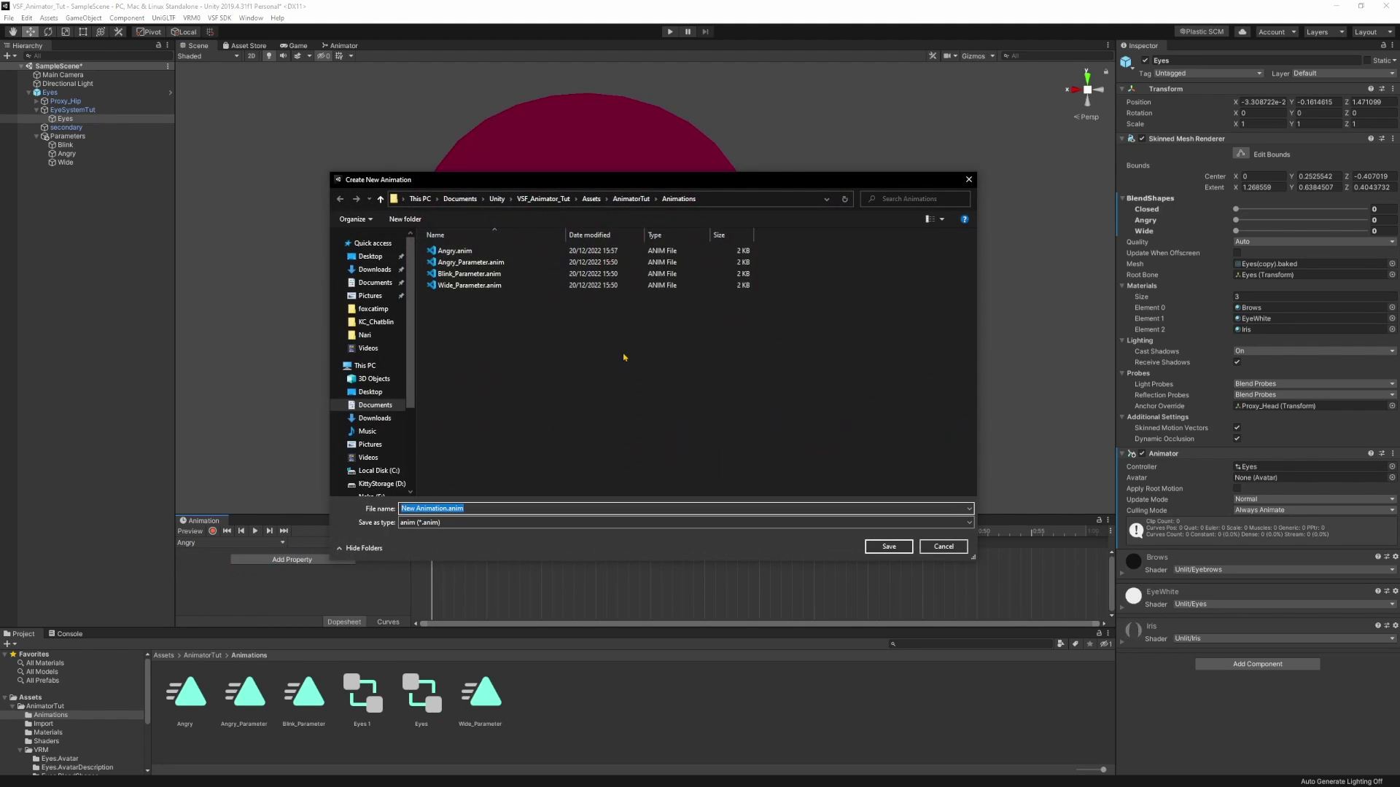
pyautogui.write('Wide')
pyautogui.press('Return')
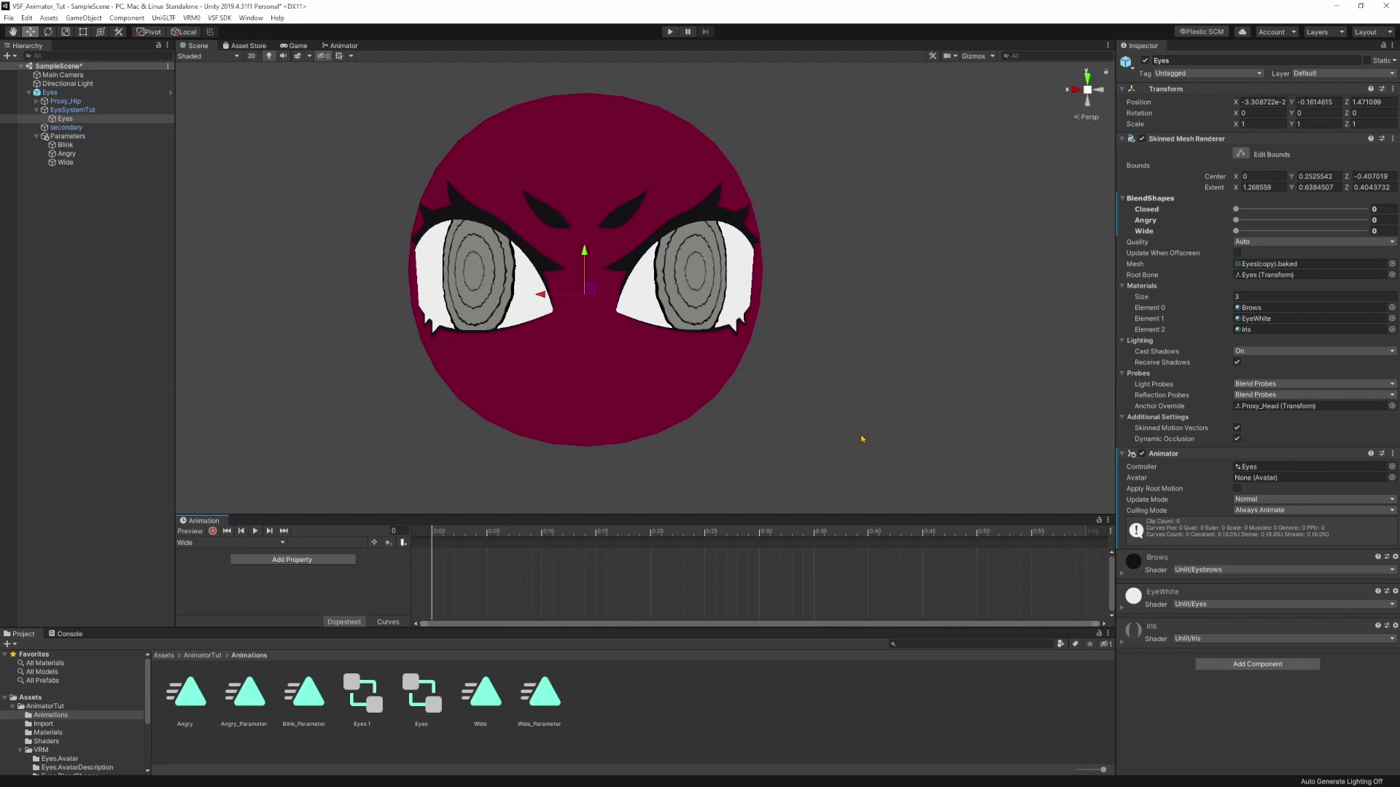
# - In the Angry clip, record the Angry blendshape at 100 on frame 0 and at 0 on frame 1
pyautogui.click(210, 544)
pyautogui.click(215, 554)
pyautogui.click(213, 532)
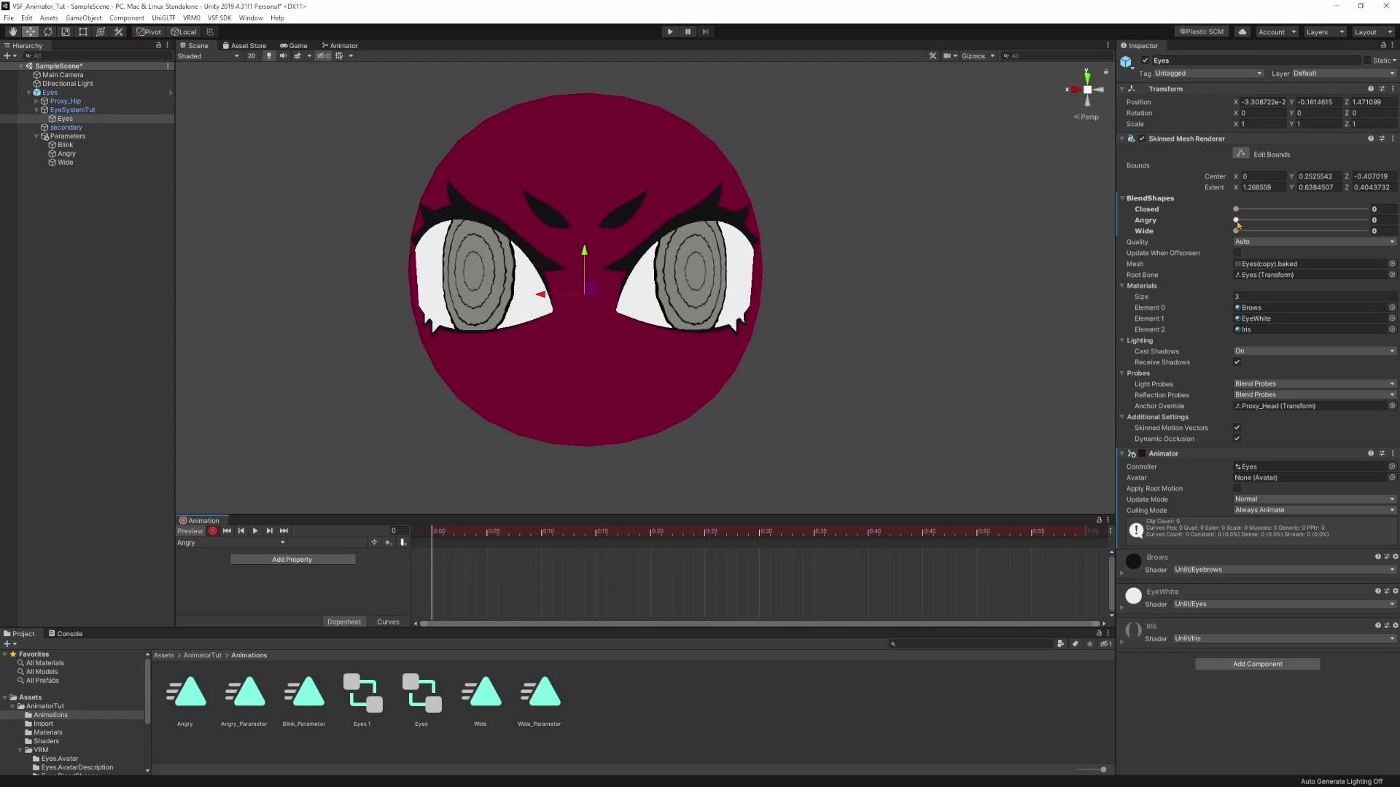
pyautogui.moveTo(1236, 220); pyautogui.dragTo(1378, 222)
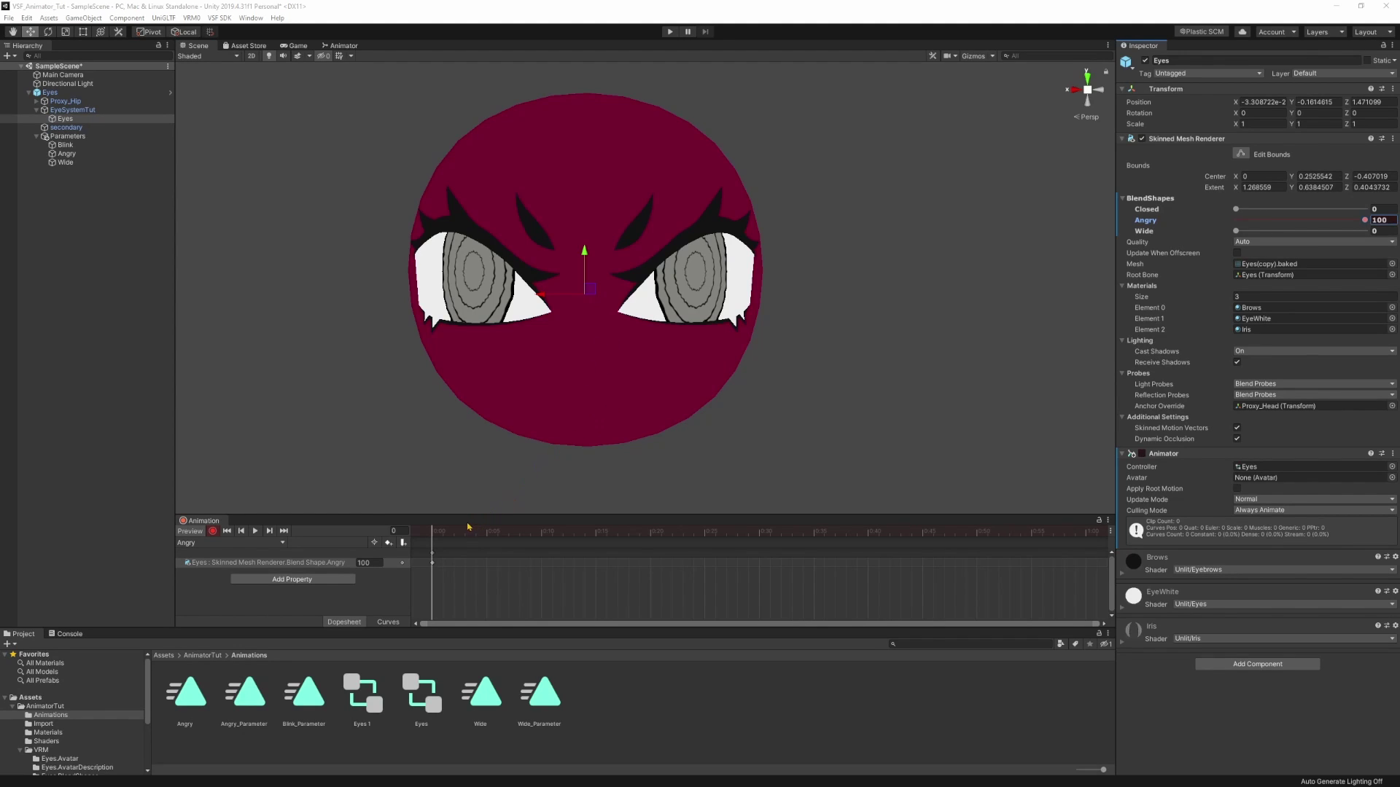
pyautogui.moveTo(436, 534); pyautogui.dragTo(440, 534)
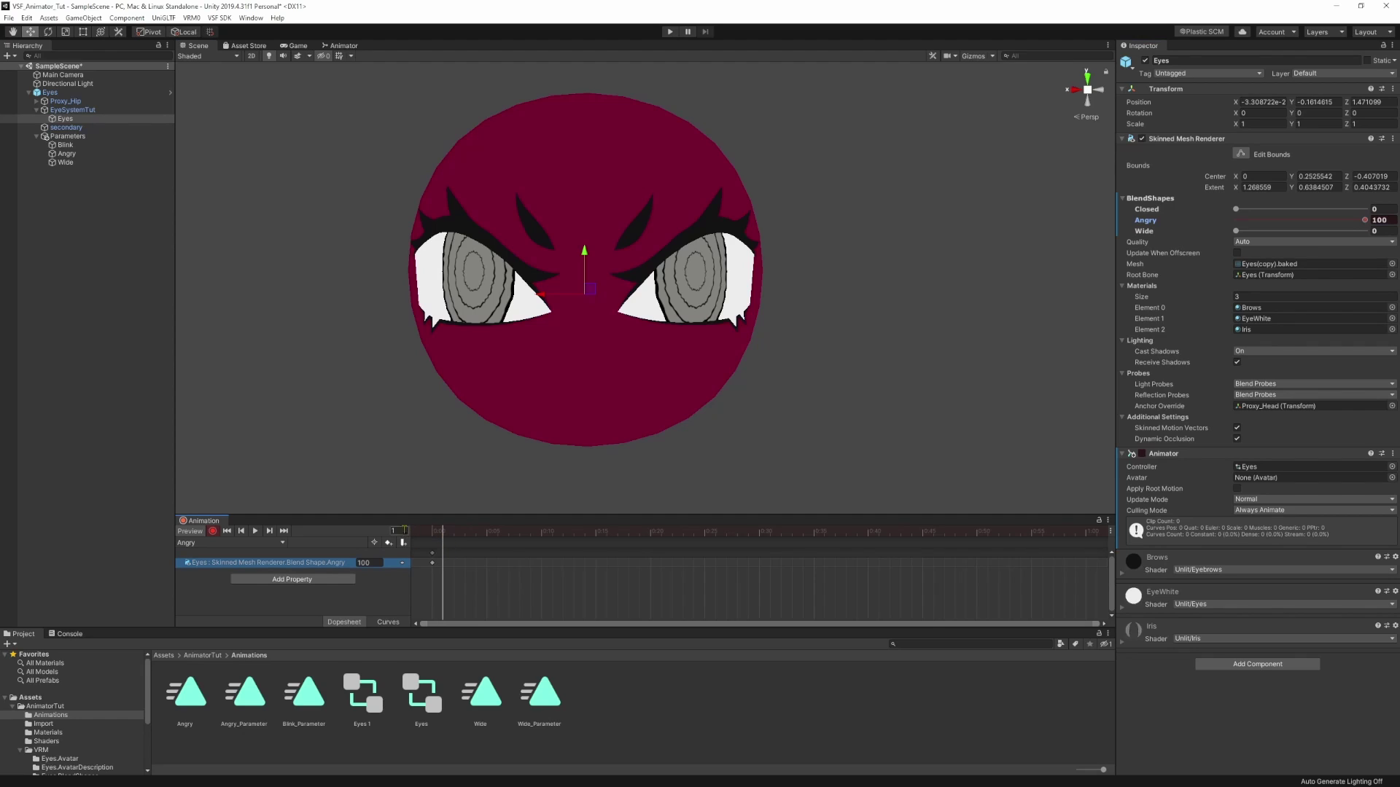
pyautogui.click(394, 531)
pyautogui.moveTo(1360, 221); pyautogui.dragTo(1215, 231)
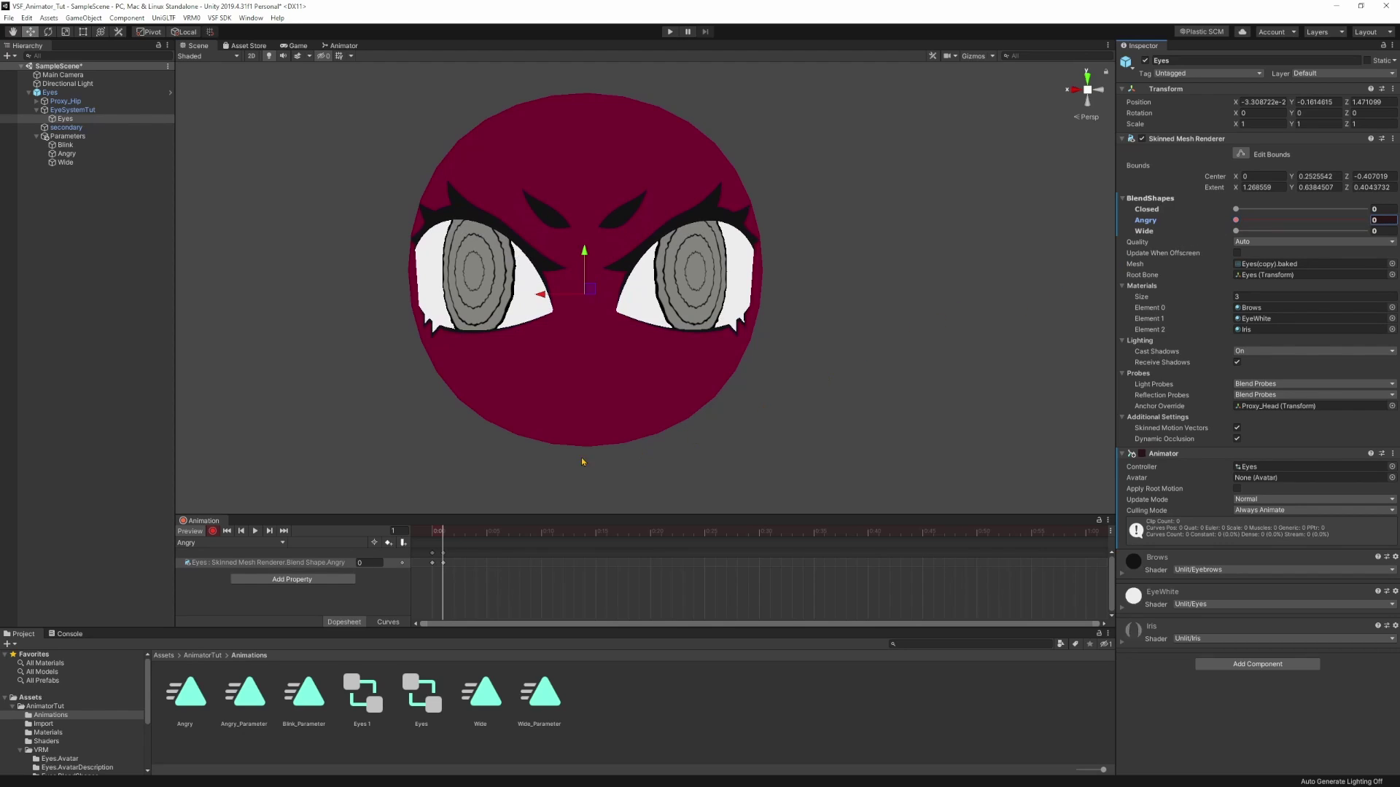
# - In the Wide clip, record the Wide blendshape at 100 on frame 0 and 0 on frame 1, and stop recording
pyautogui.click(222, 544)
pyautogui.click(219, 559)
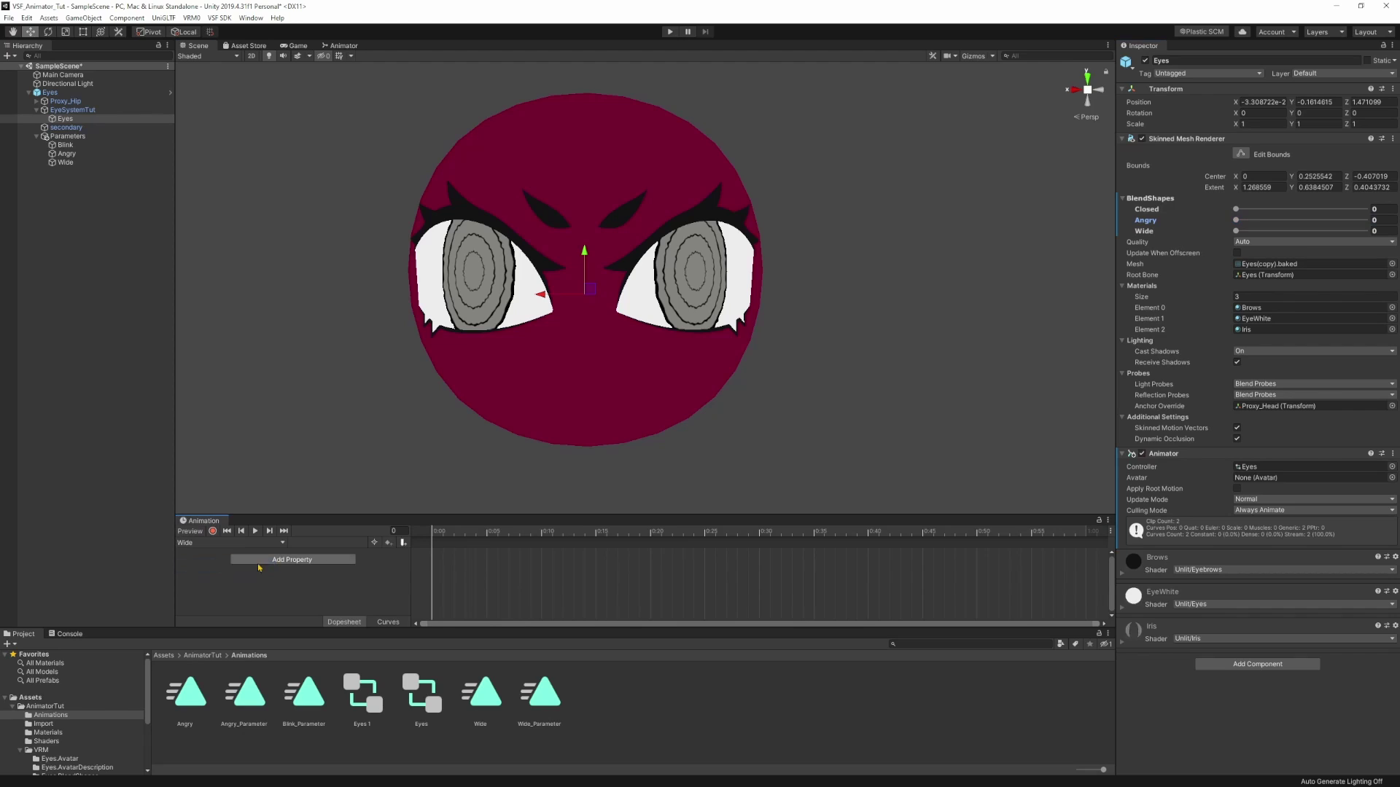
pyautogui.click(213, 531)
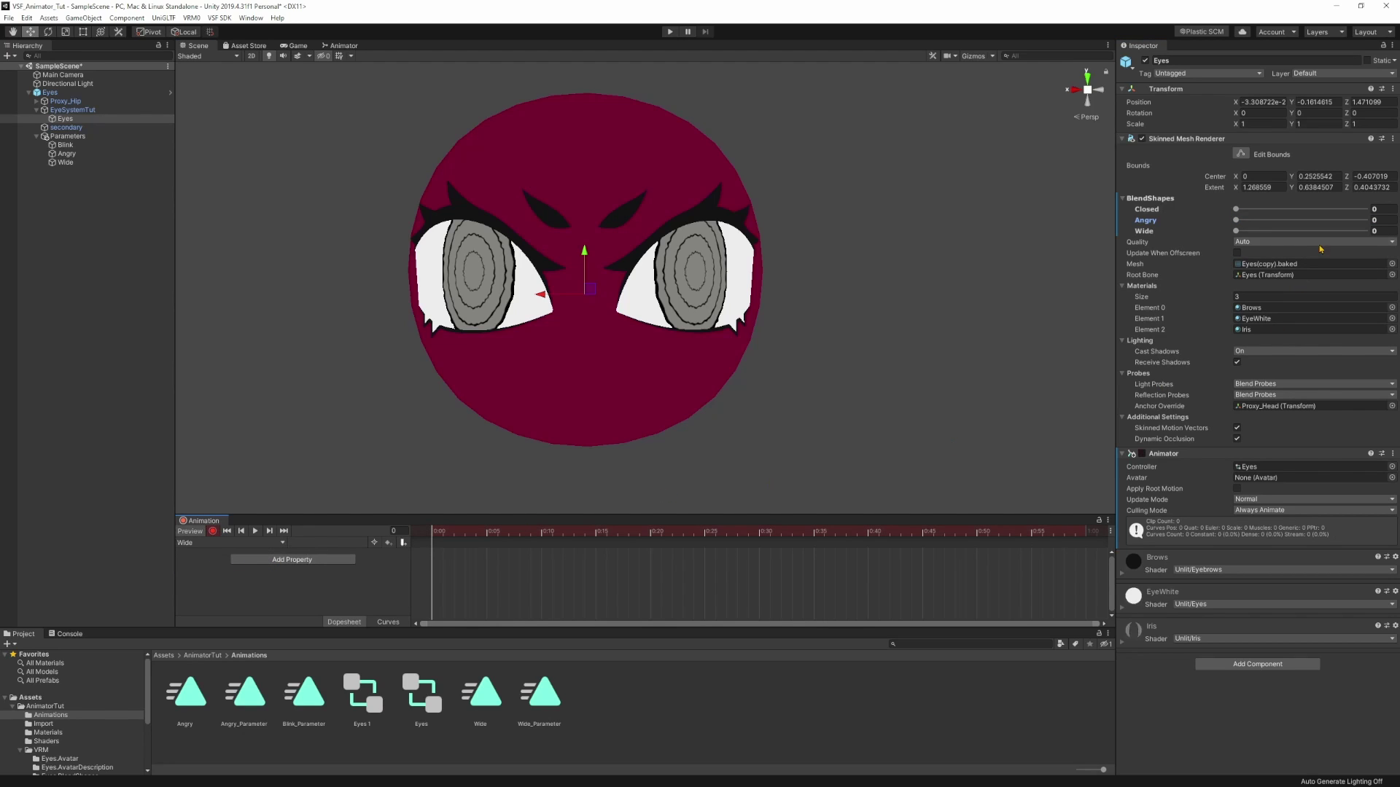
pyautogui.moveTo(1237, 233); pyautogui.dragTo(1371, 237)
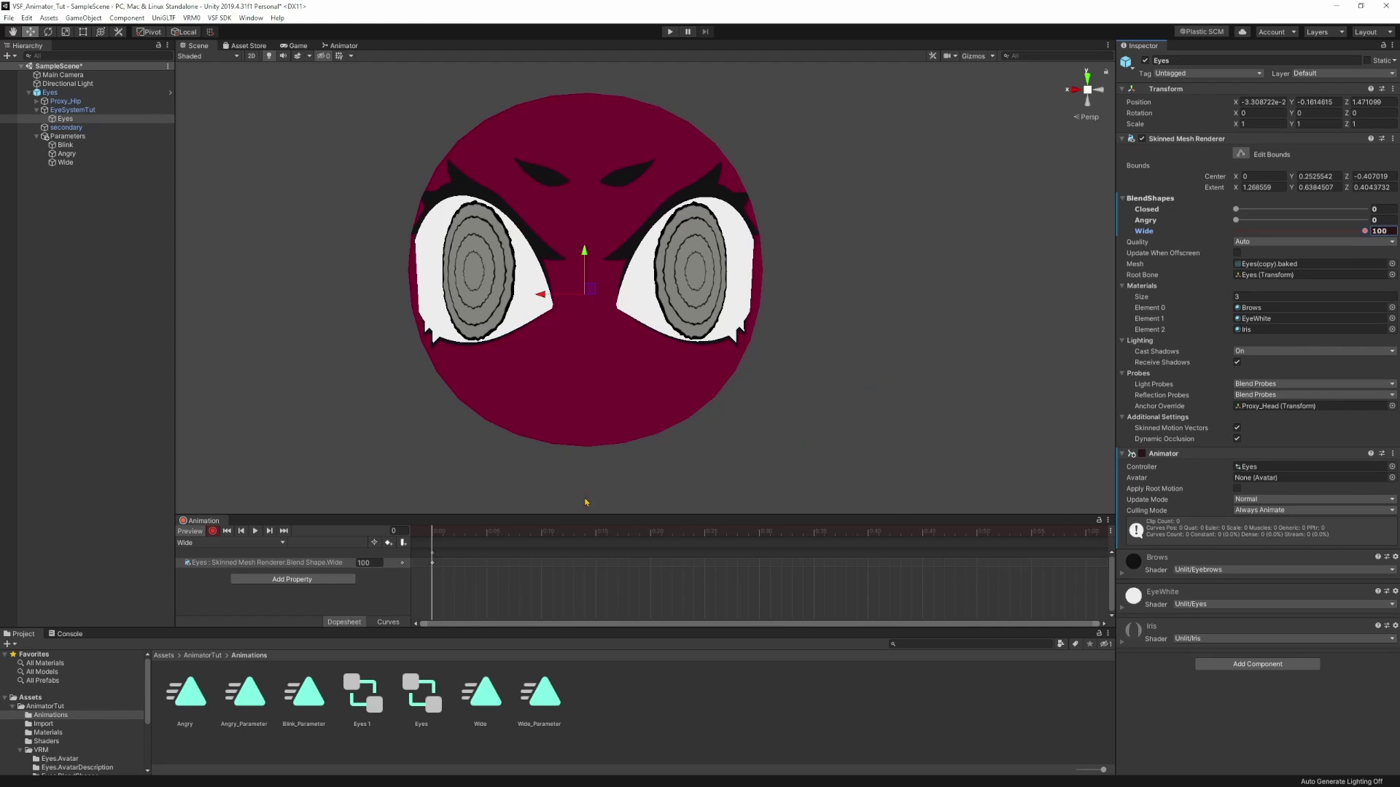
pyautogui.moveTo(436, 536); pyautogui.dragTo(442, 536)
pyautogui.moveTo(1367, 234); pyautogui.dragTo(1230, 232)
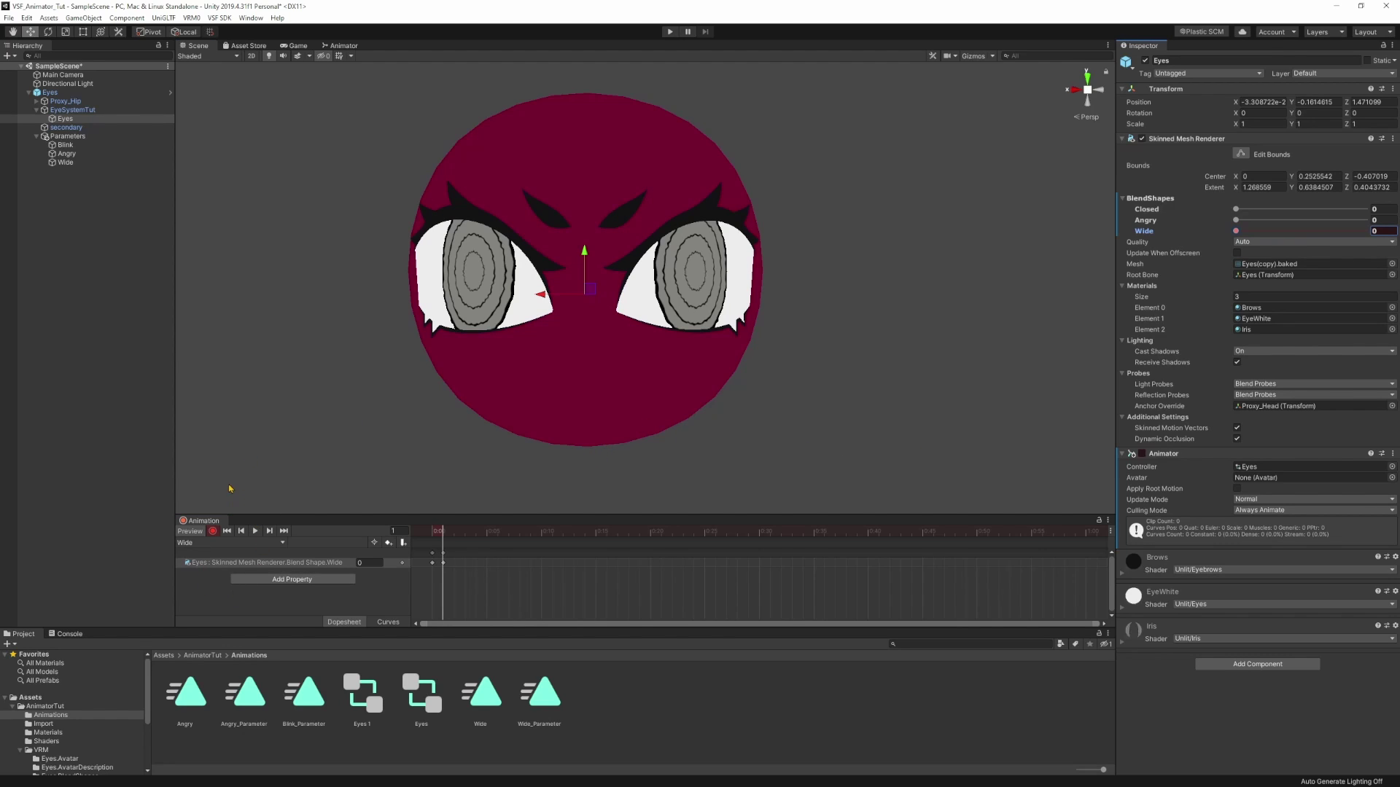
pyautogui.click(212, 531)
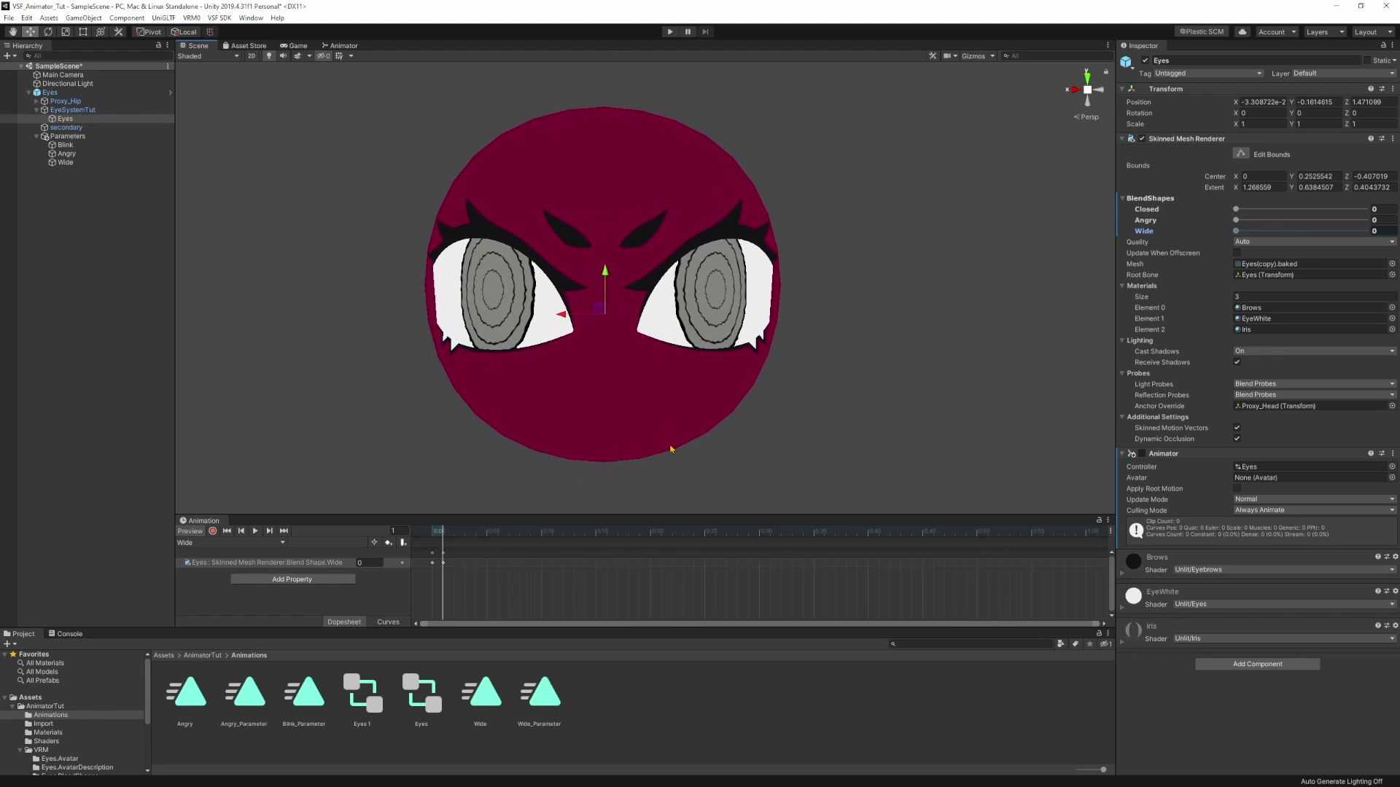
# - In the Eyes animator controller, place the Angry and Wide states between Entry and Exit and show the layers list
pyautogui.click(344, 46)
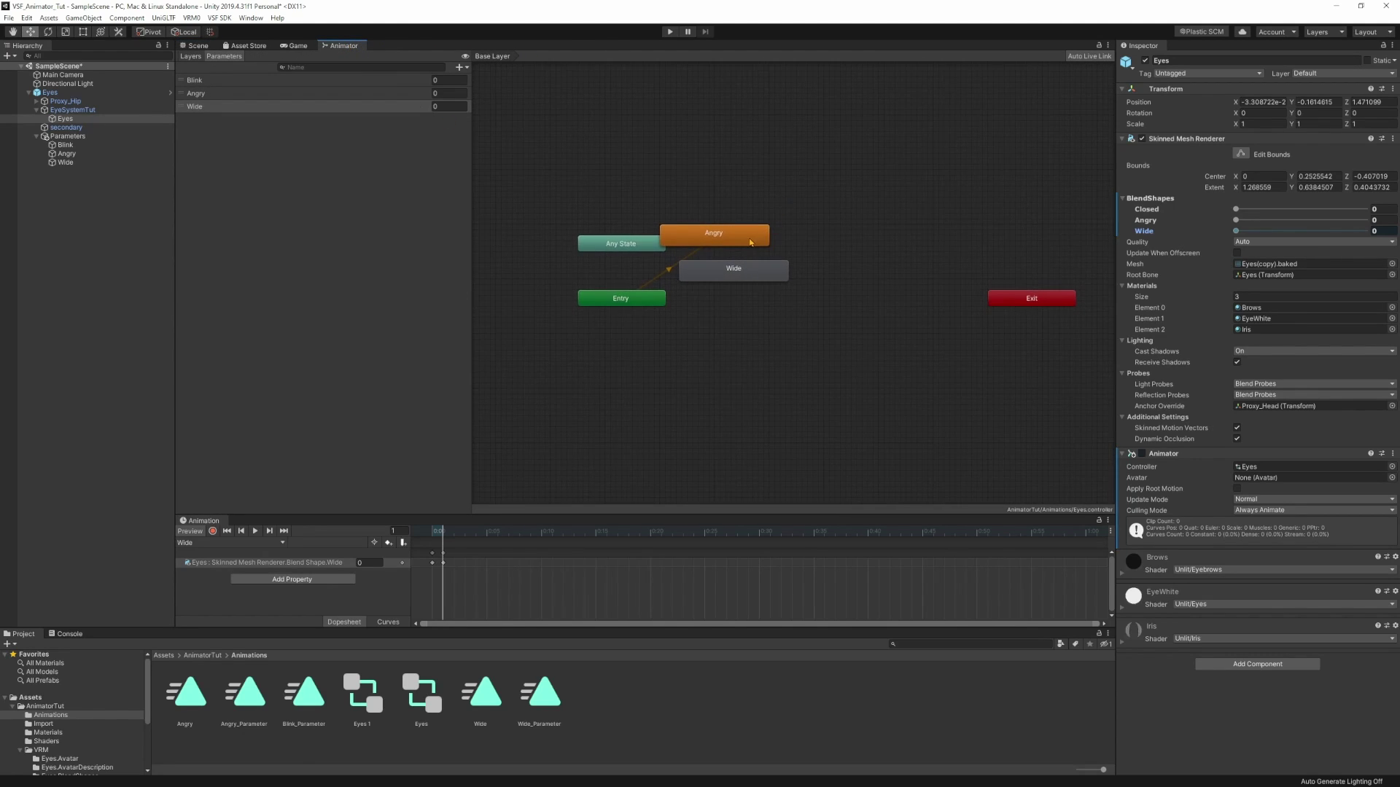
pyautogui.moveTo(718, 235); pyautogui.dragTo(859, 322)
pyautogui.moveTo(800, 221); pyautogui.dragTo(849, 259)
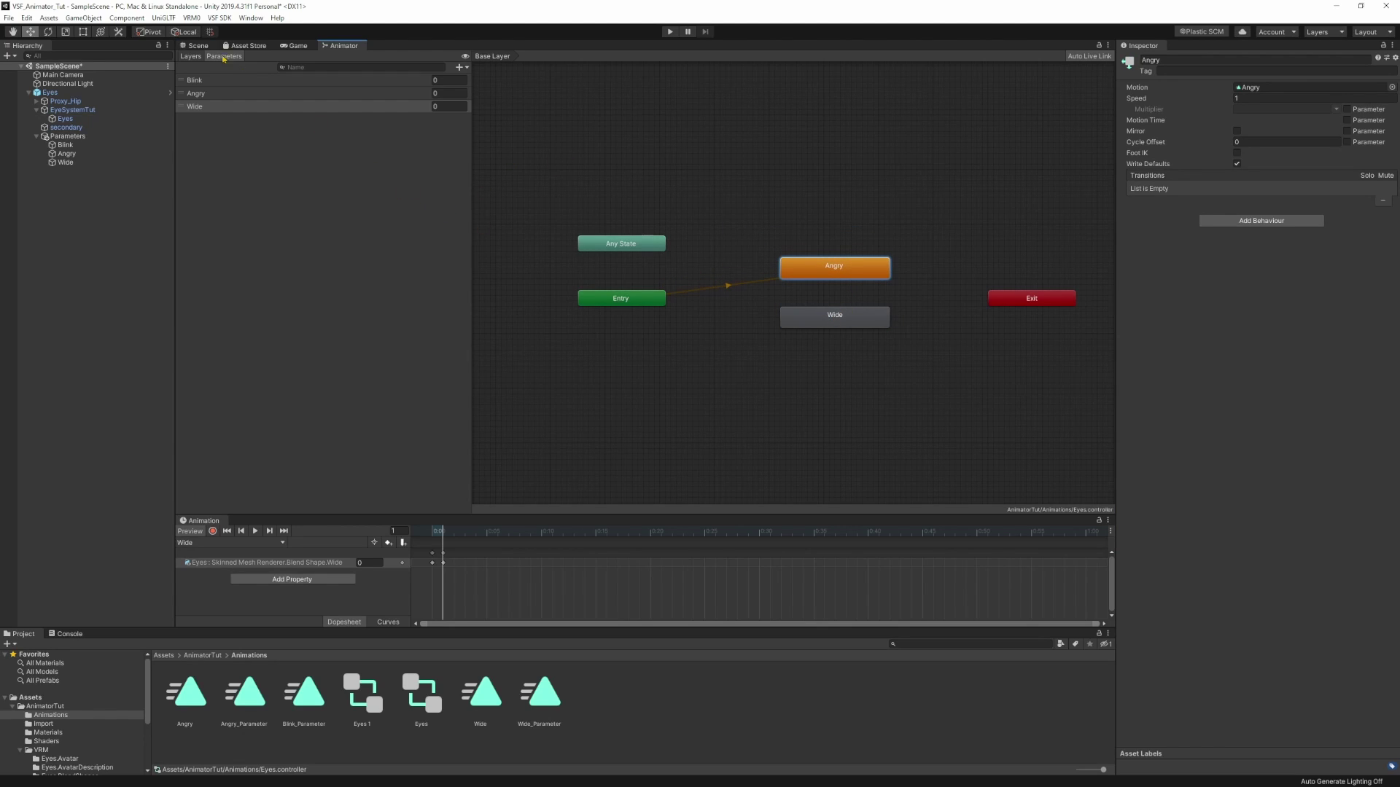
pyautogui.click(190, 56)
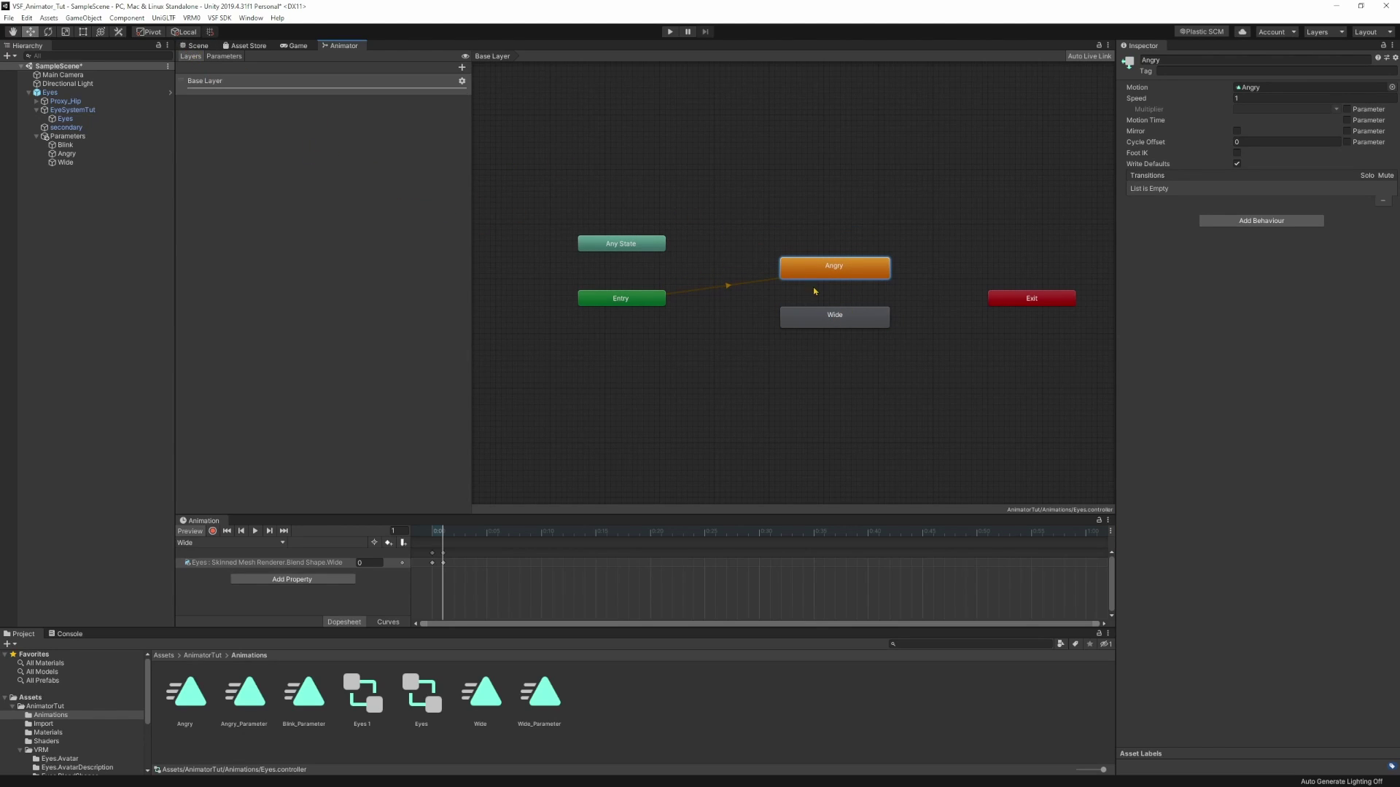
pyautogui.moveTo(823, 268); pyautogui.dragTo(807, 296)
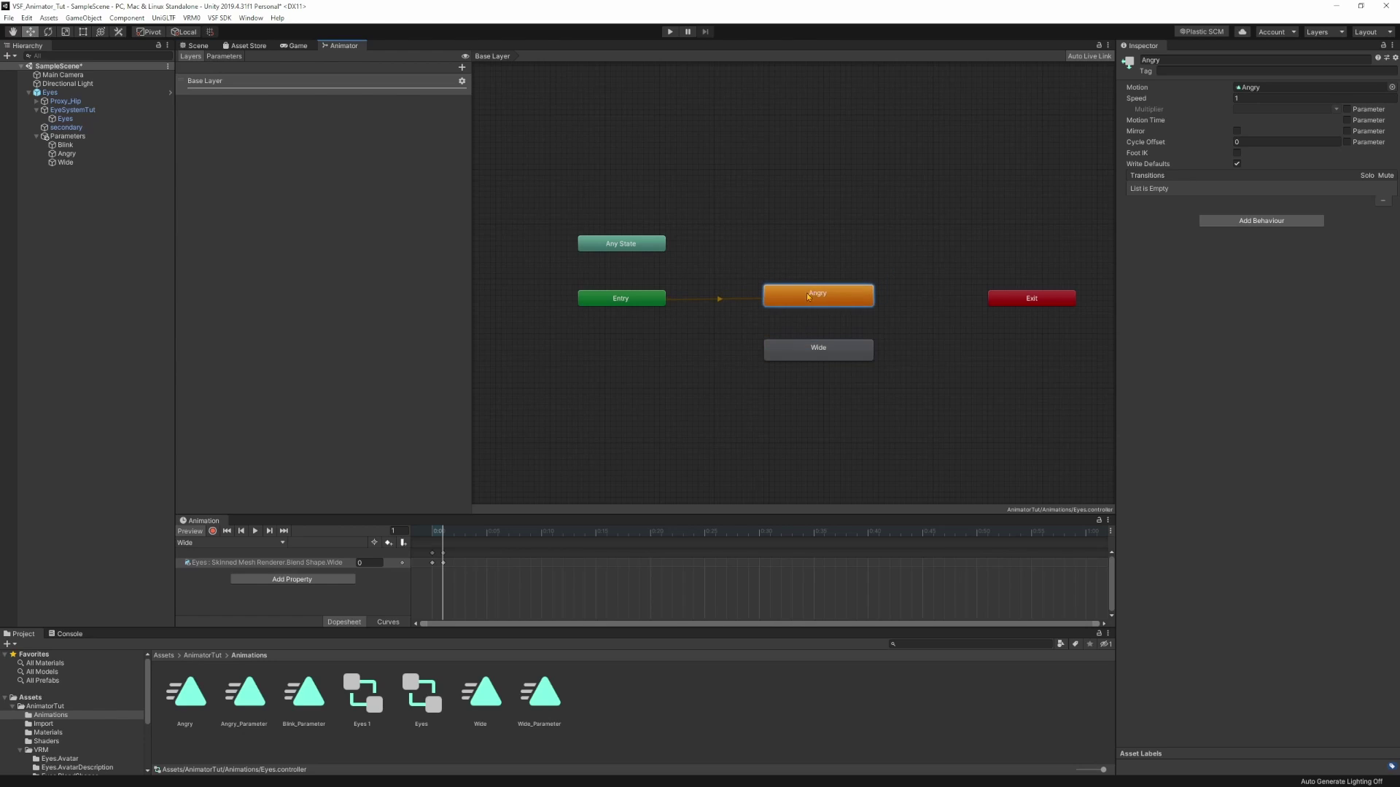
pyautogui.click(531, 247)
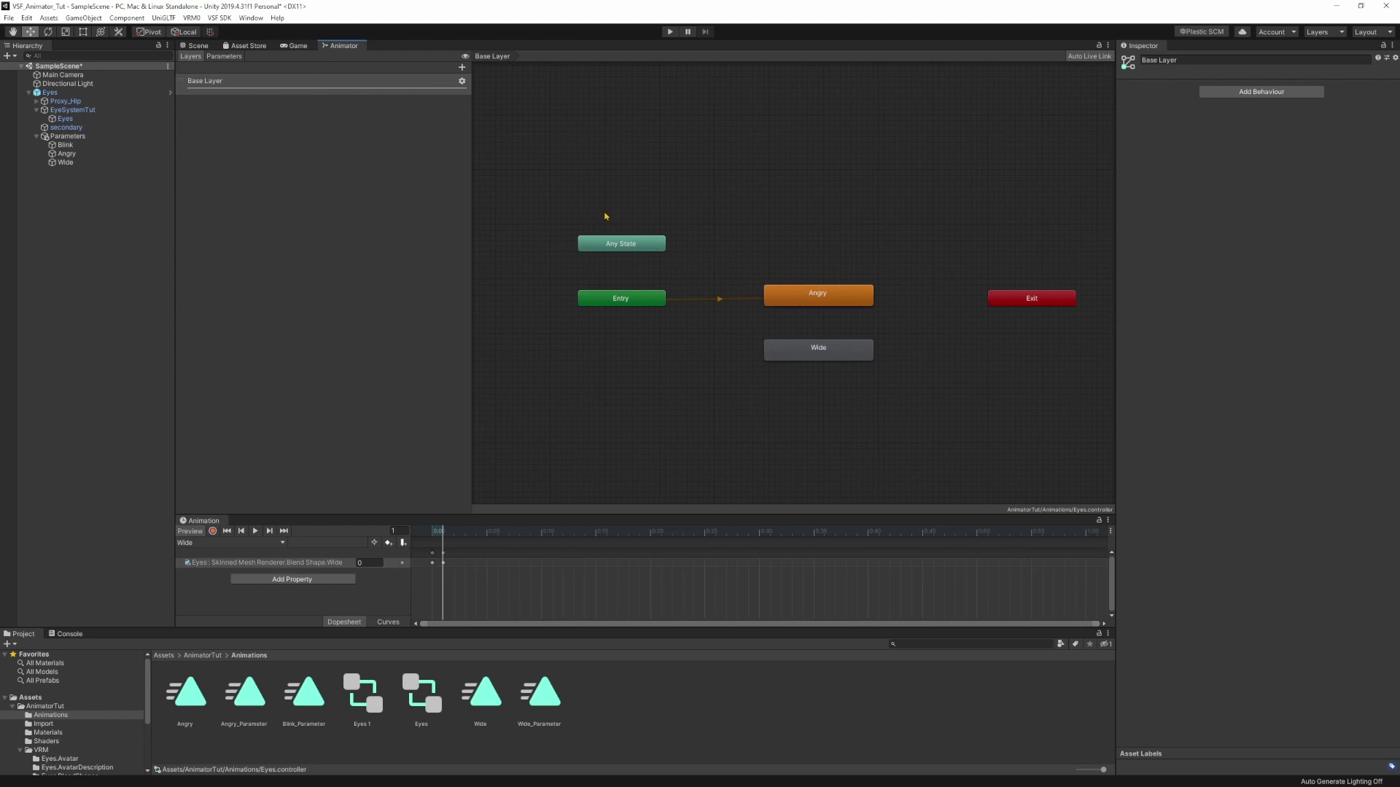
# - Delete the Angry and Wide states from the Base Layer of the Eyes animator controller
pyautogui.moveTo(833, 299); pyautogui.dragTo(830, 302)
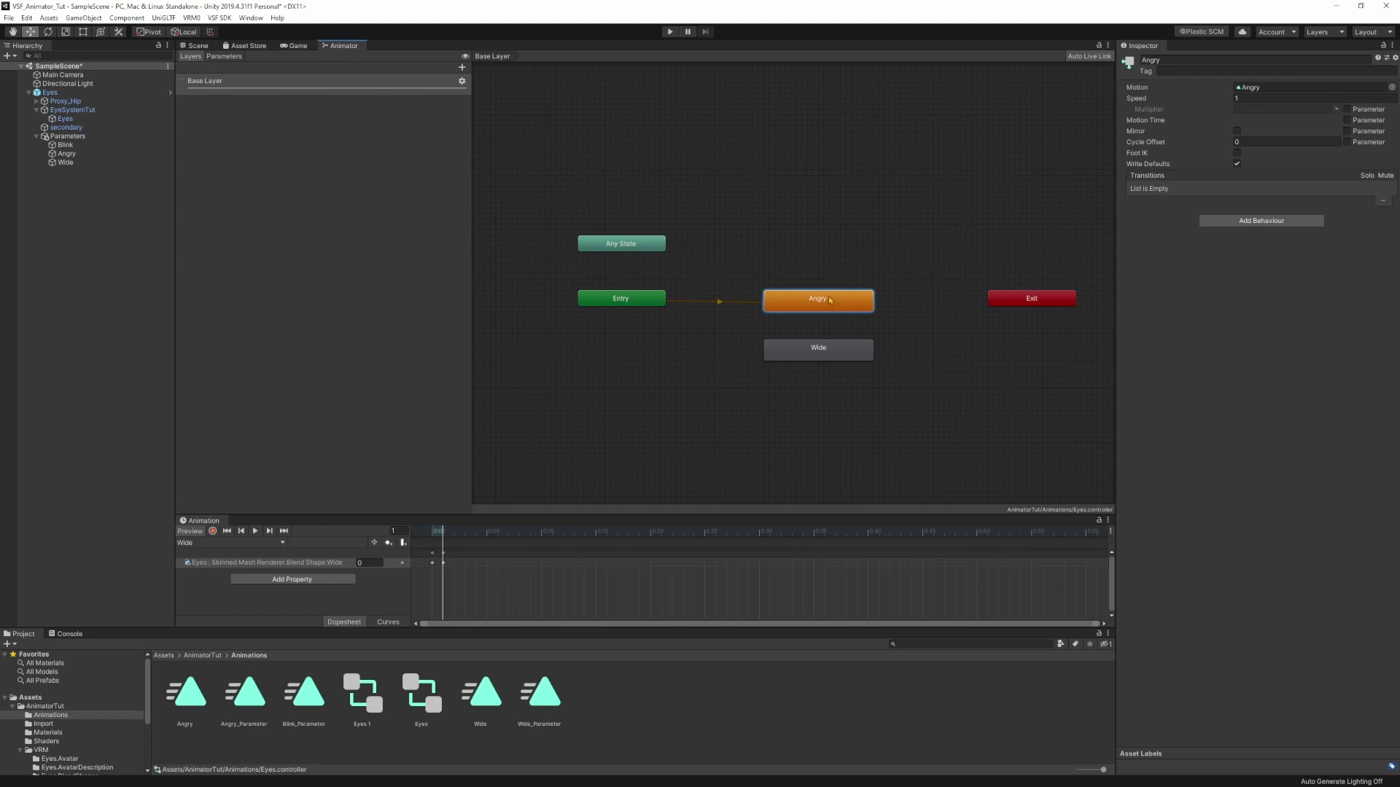
pyautogui.press('Delete')
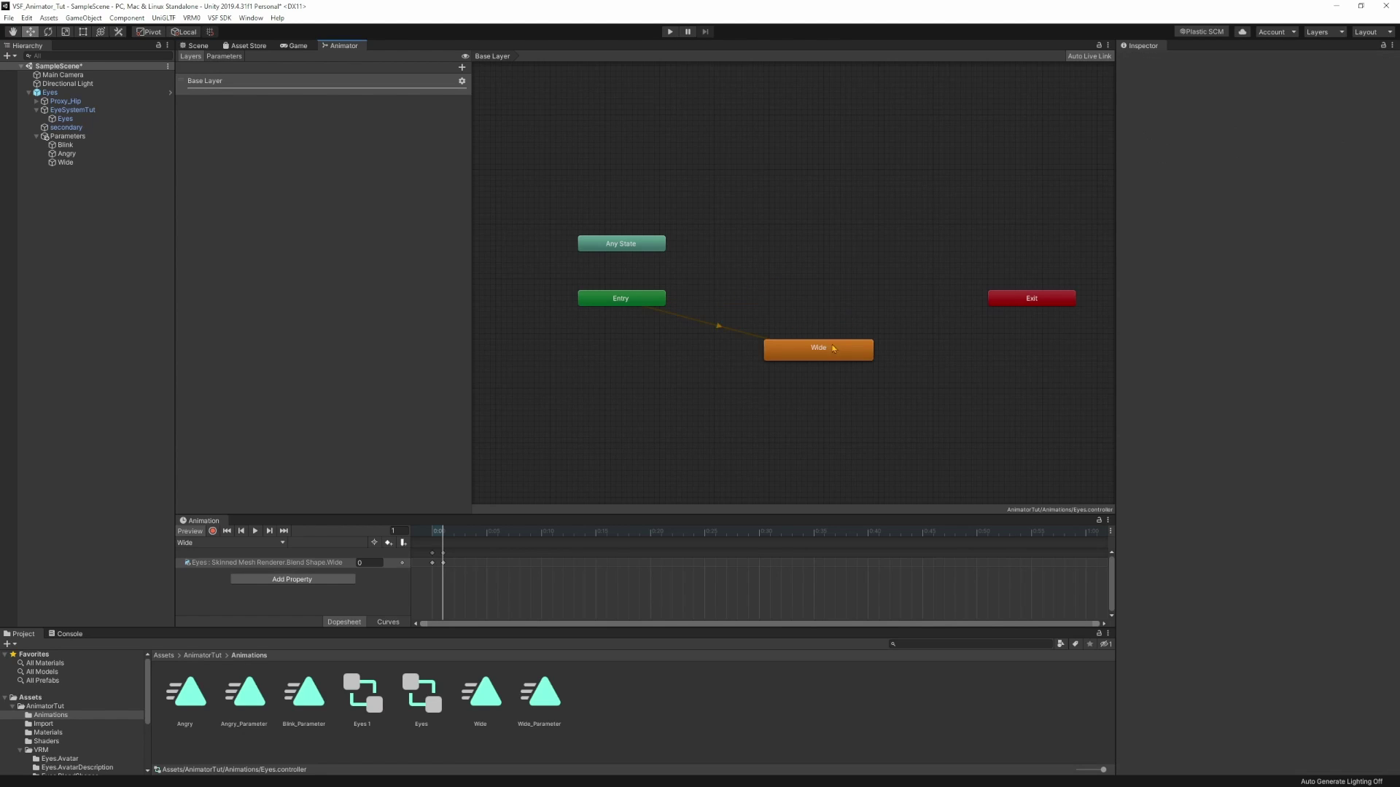
pyautogui.click(825, 343)
pyautogui.press('Delete')
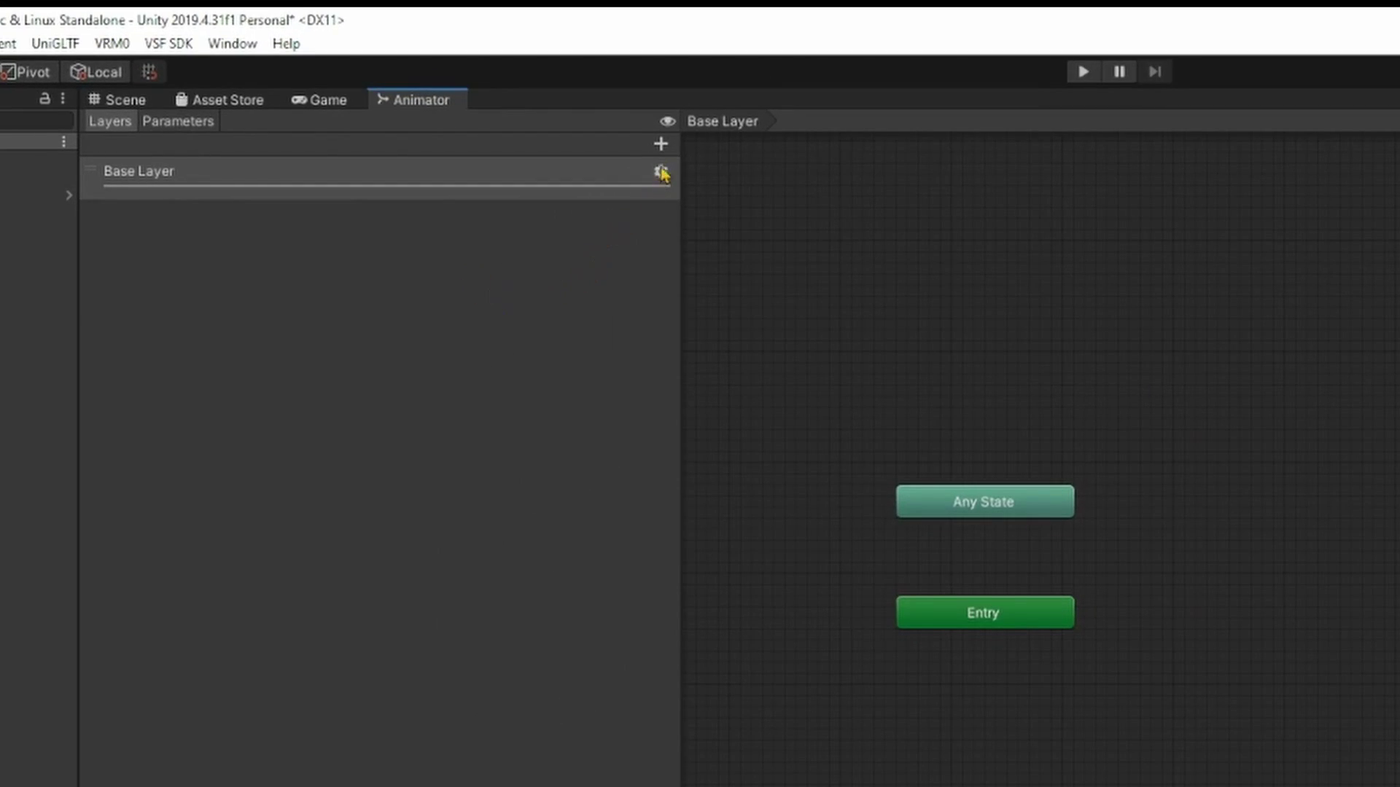
# - Add an animator layer named Angry and set its weight to 1
pyautogui.click(660, 143)
pyautogui.write('Angry')
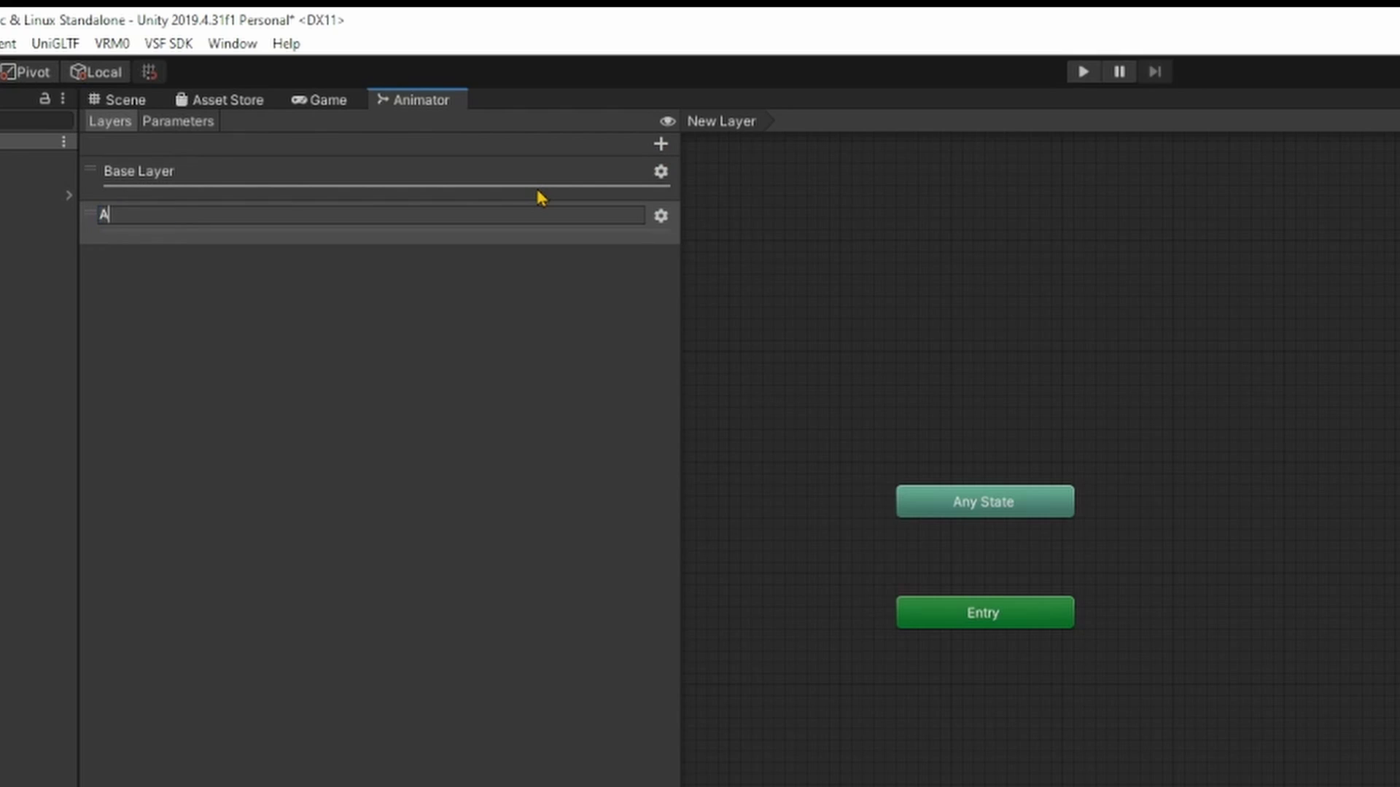
pyautogui.press('Return')
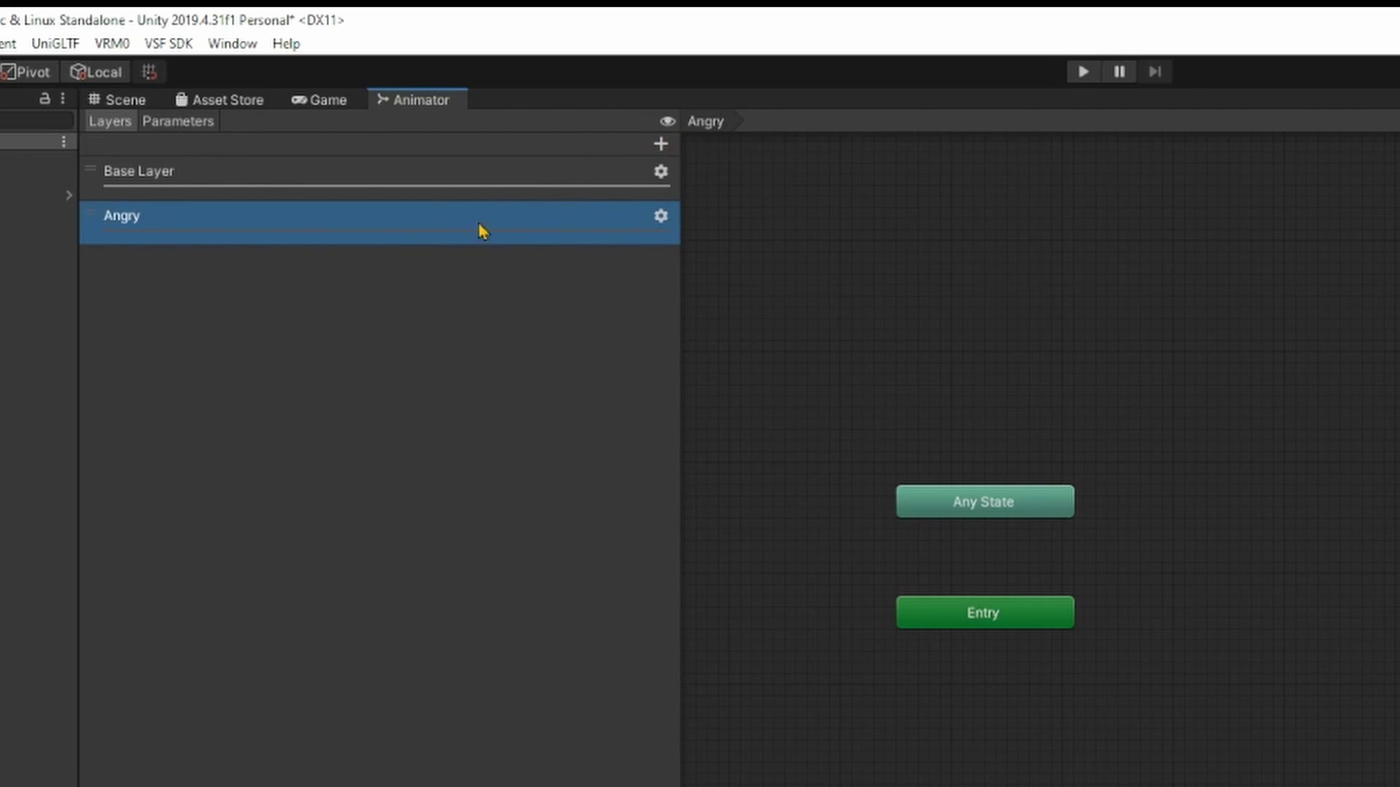
pyautogui.click(661, 218)
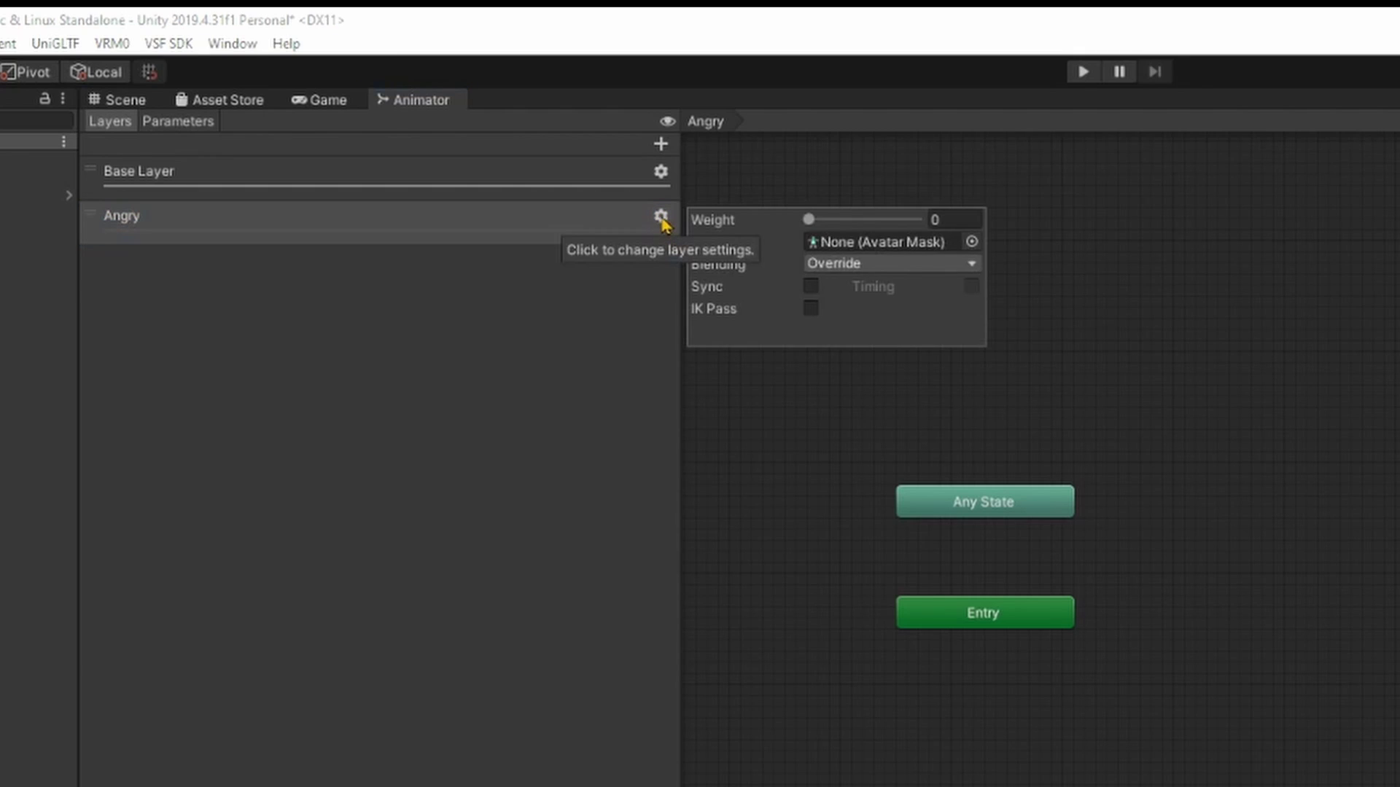
pyautogui.moveTo(808, 219); pyautogui.dragTo(990, 221)
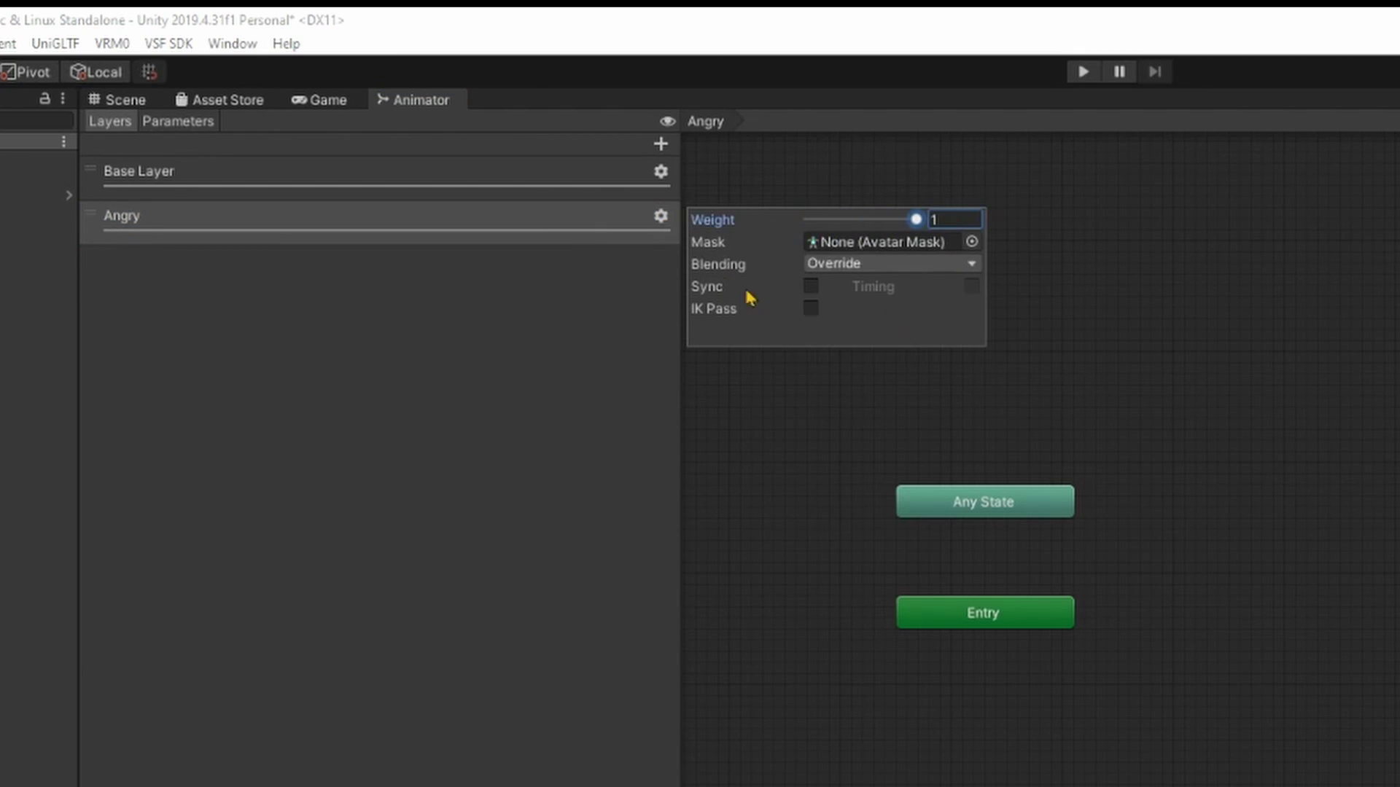
pyautogui.click(618, 292)
# - Add an animator layer named Wide with its weight set to 1, and switch to the Angry layer
pyautogui.click(661, 145)
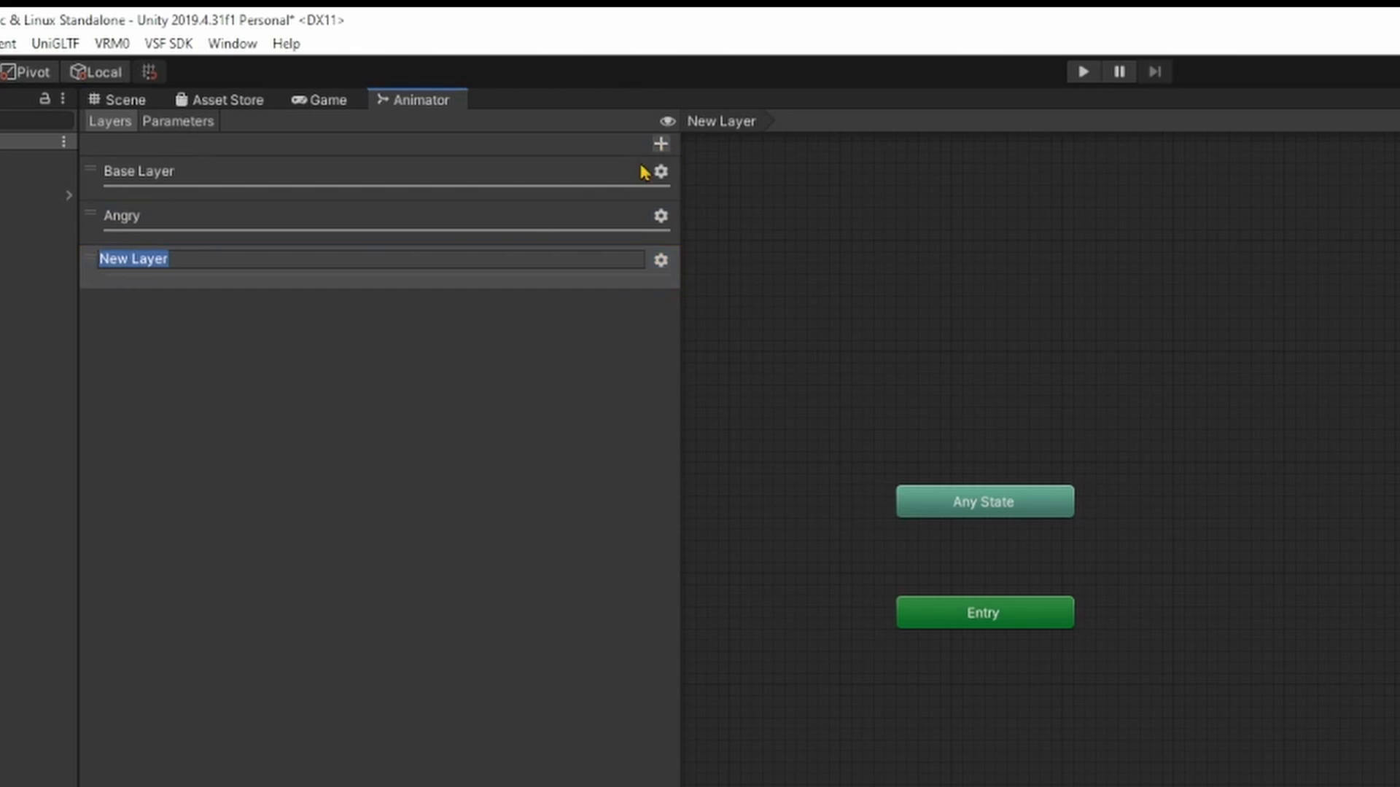
pyautogui.write('Wide')
pyautogui.press('Return')
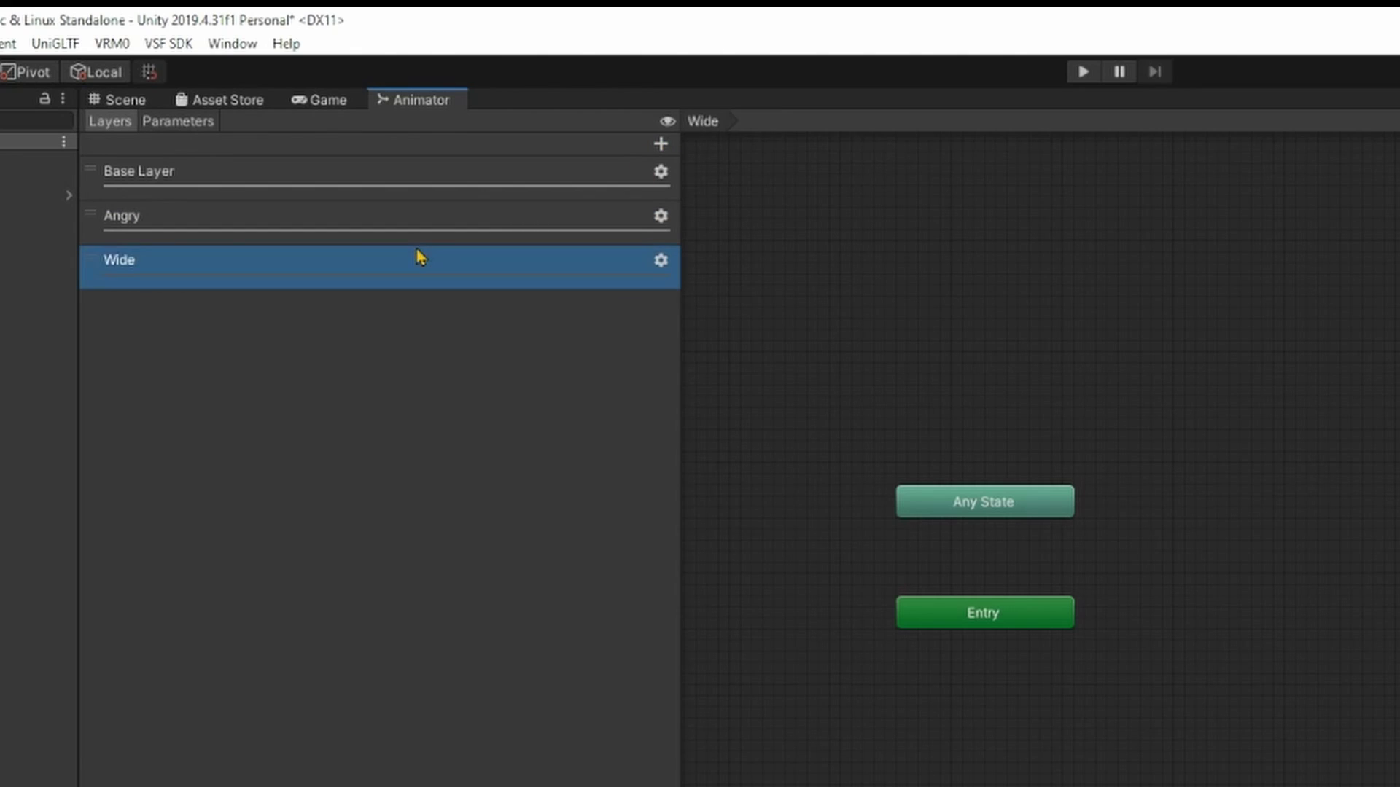
pyautogui.click(661, 262)
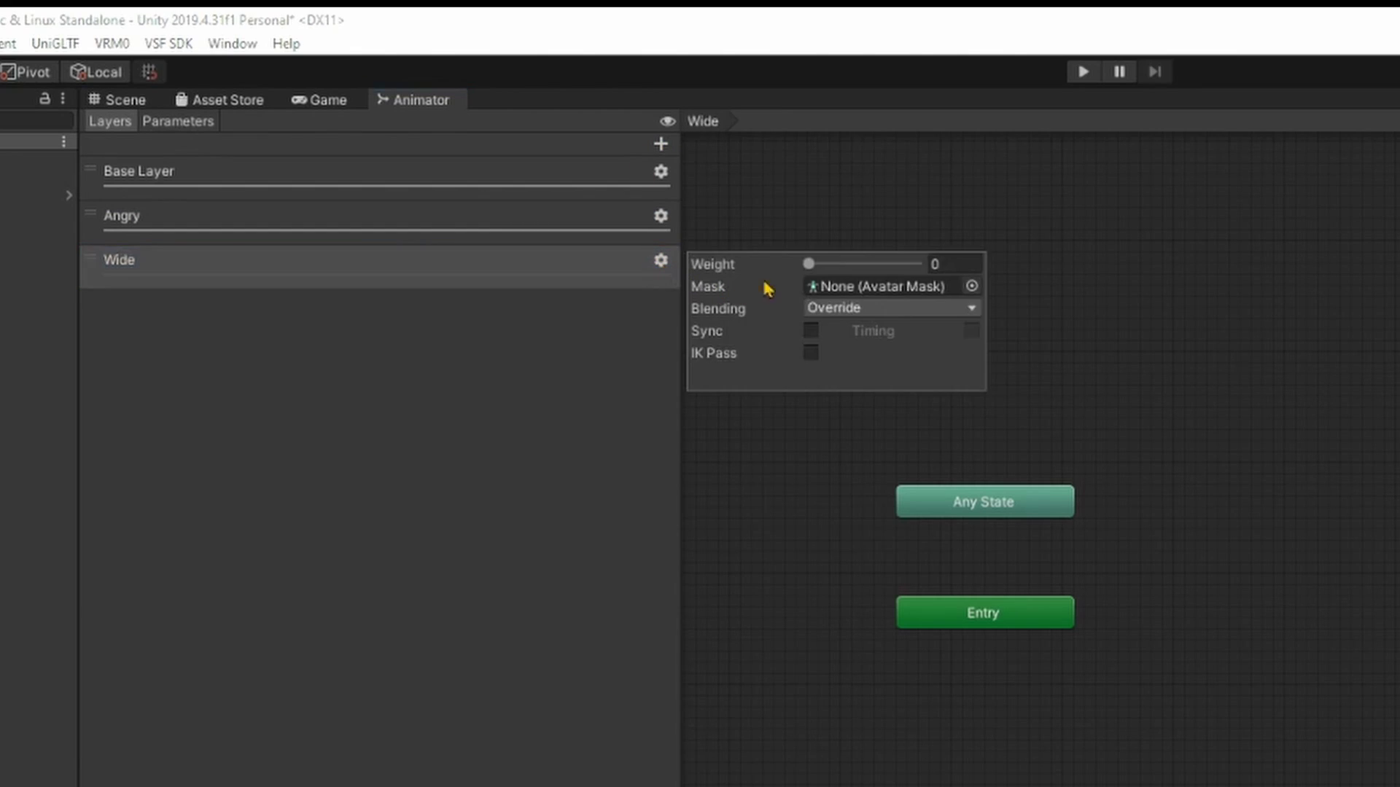
pyautogui.moveTo(807, 266); pyautogui.dragTo(1028, 272)
pyautogui.click(420, 519)
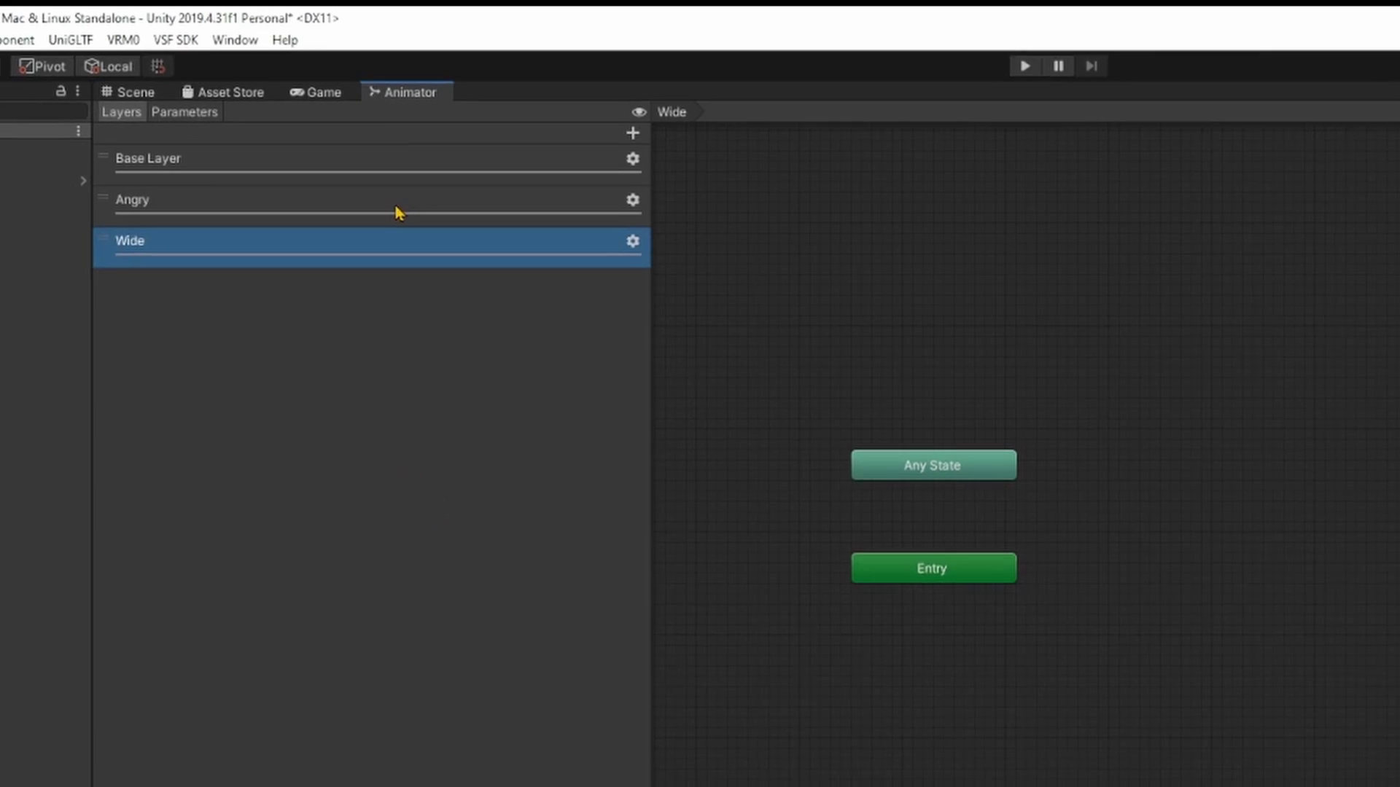
pyautogui.click(395, 207)
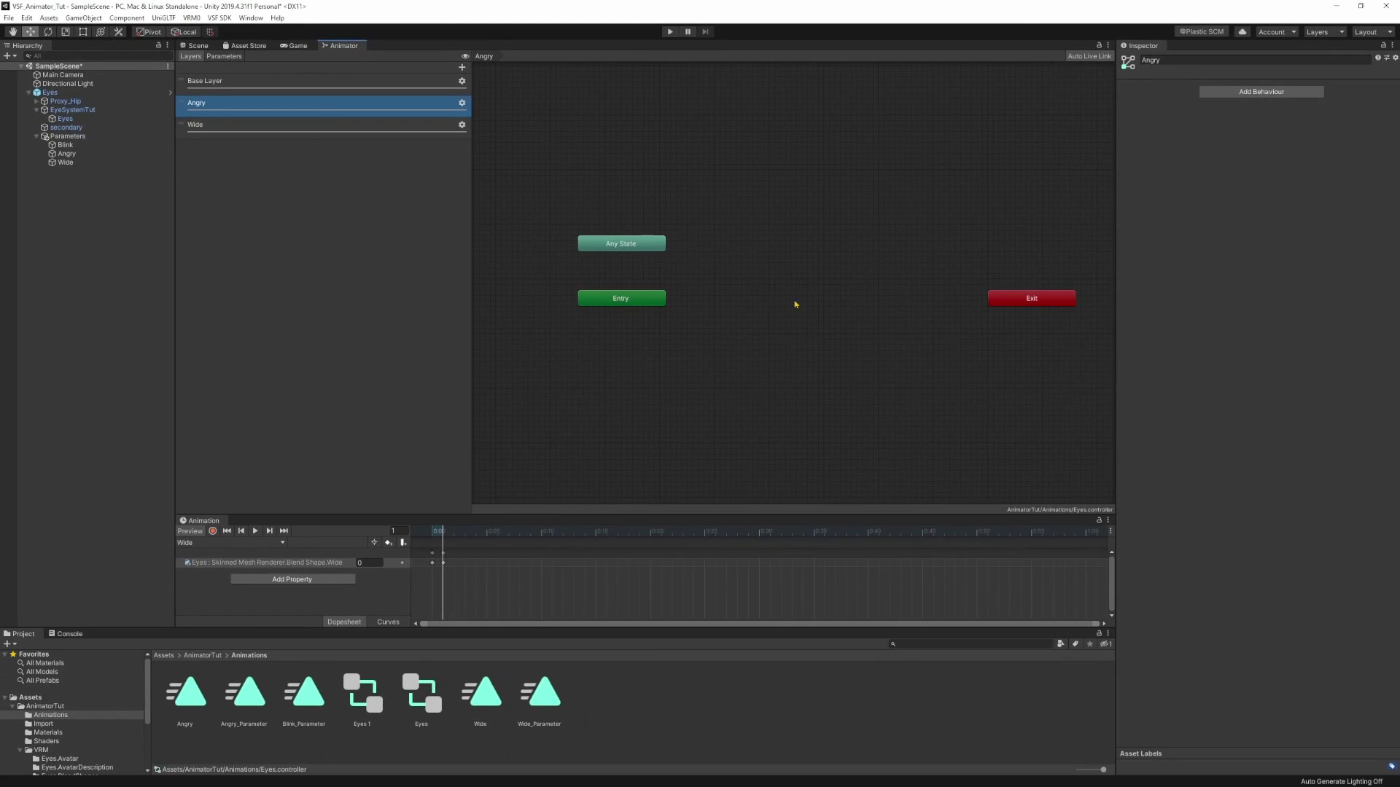
# - In the Angry layer, create an empty default state beside Entry and add the Angry clip as a state between it and Exit
pyautogui.moveTo(770, 317); pyautogui.dragTo(754, 270, button='middle')
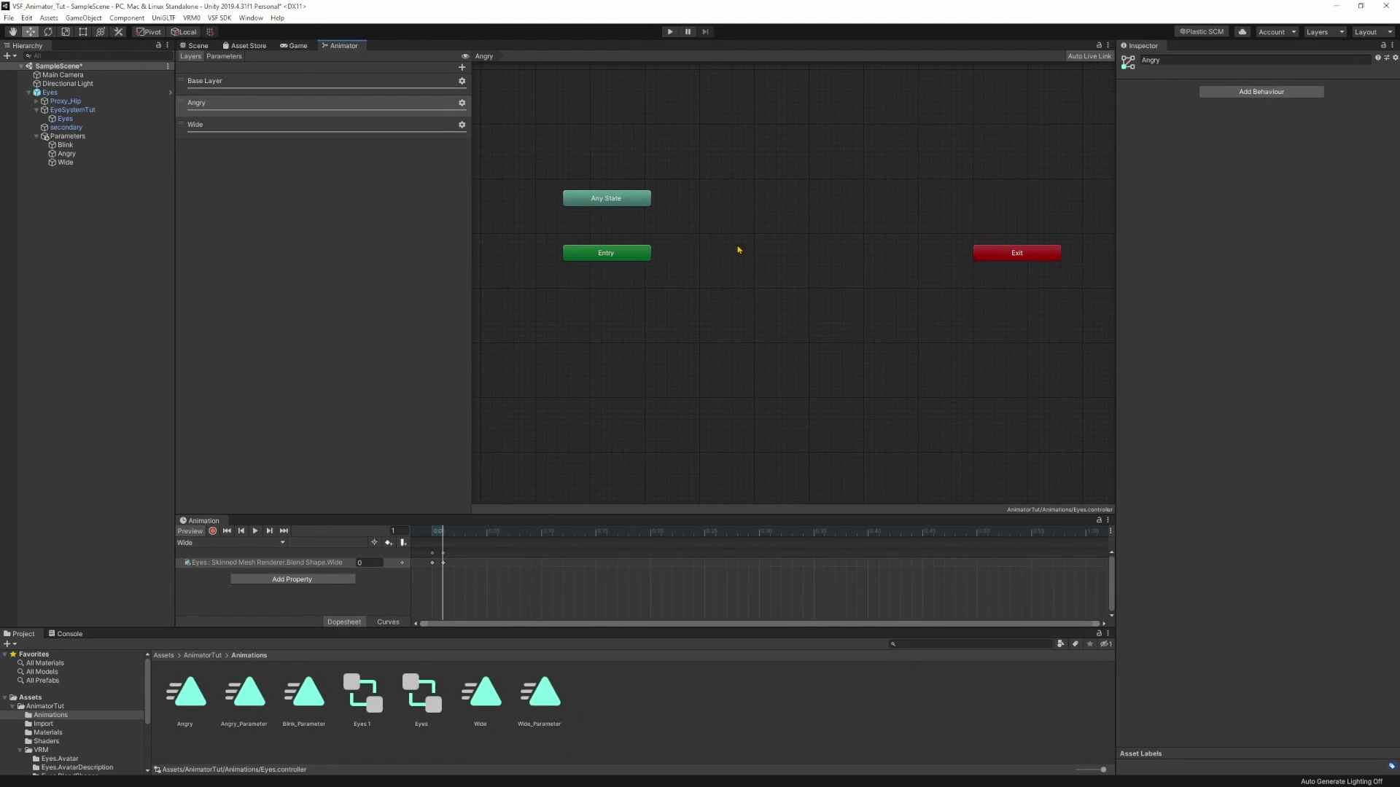
pyautogui.rightClick(706, 247)
pyautogui.moveTo(744, 249)
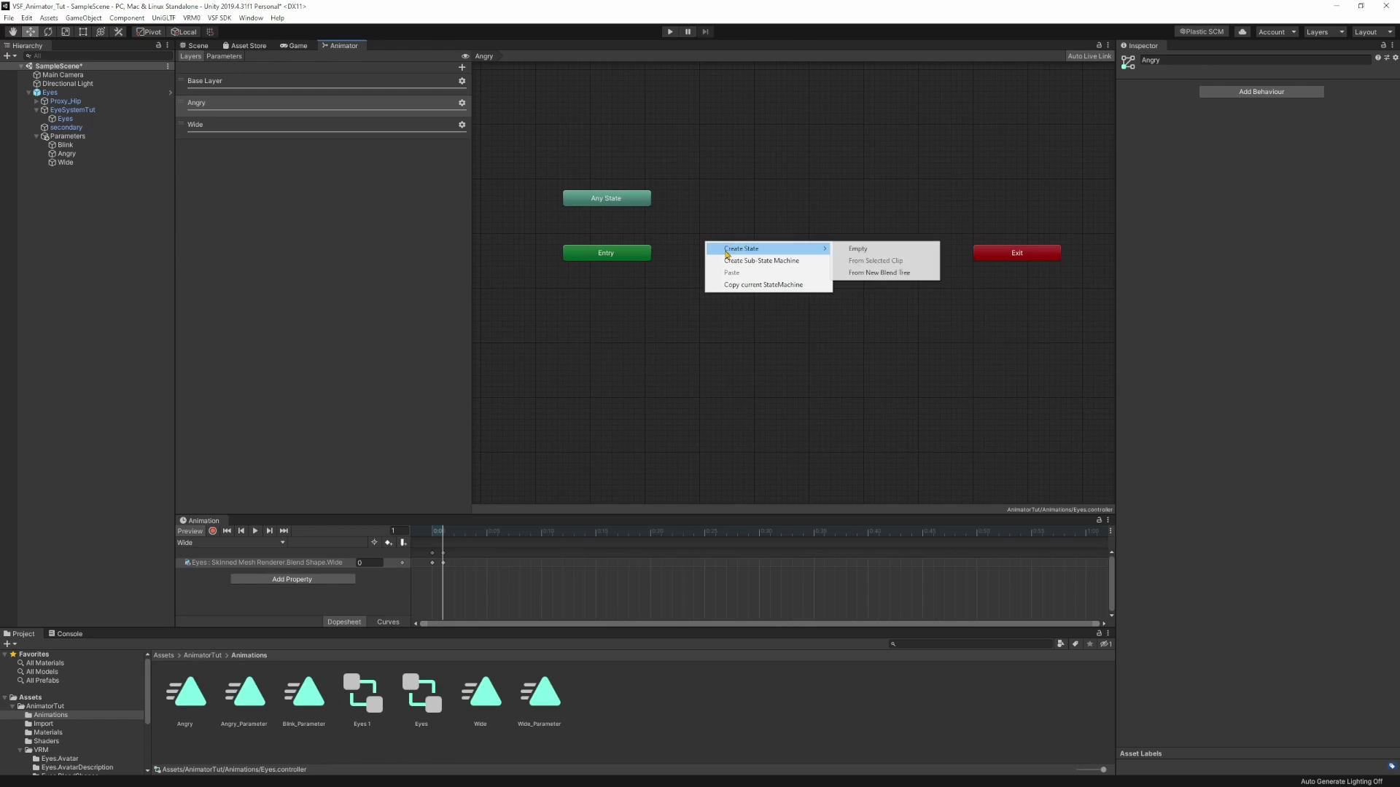
pyautogui.click(860, 248)
pyautogui.moveTo(764, 258); pyautogui.dragTo(755, 253)
pyautogui.moveTo(803, 253); pyautogui.dragTo(764, 255, button='middle')
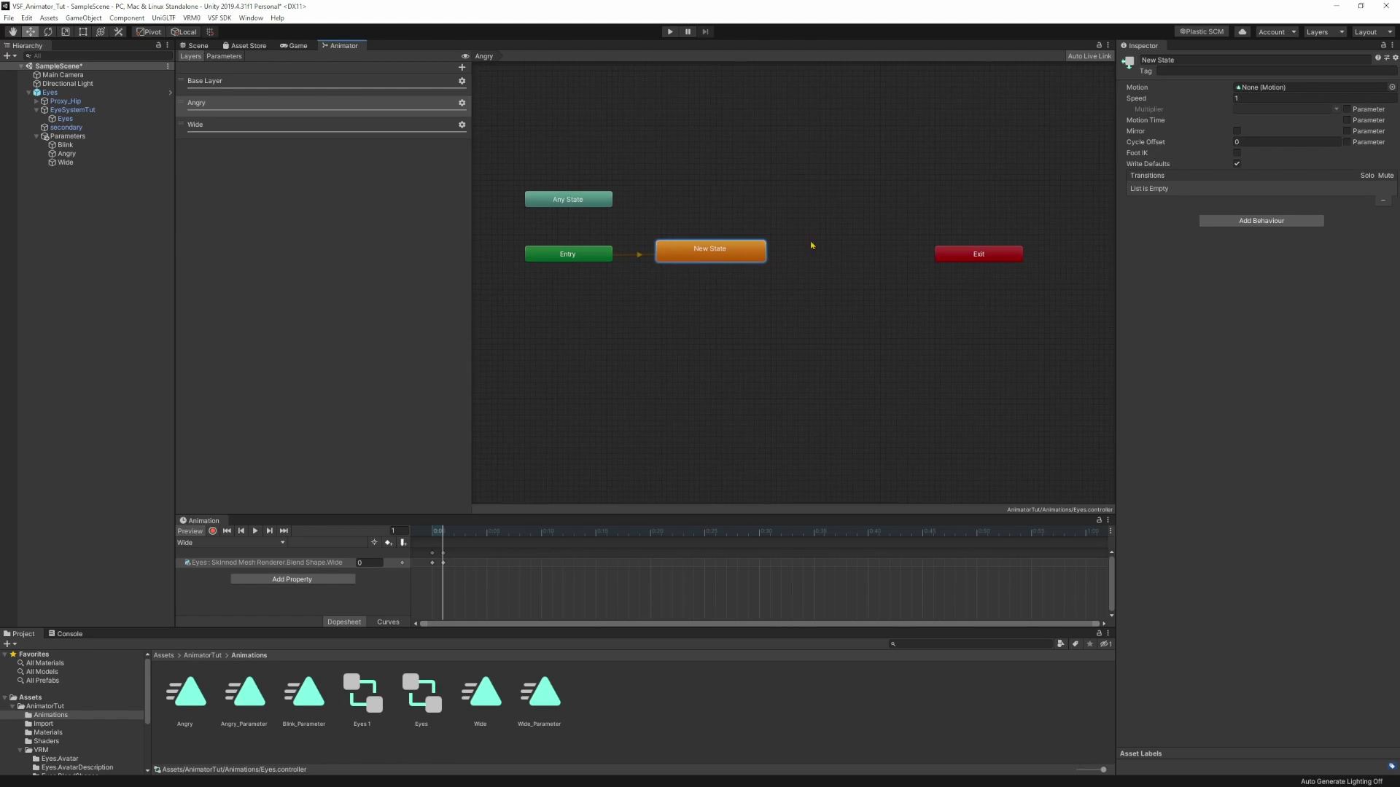
pyautogui.moveTo(978, 261); pyautogui.dragTo(992, 261)
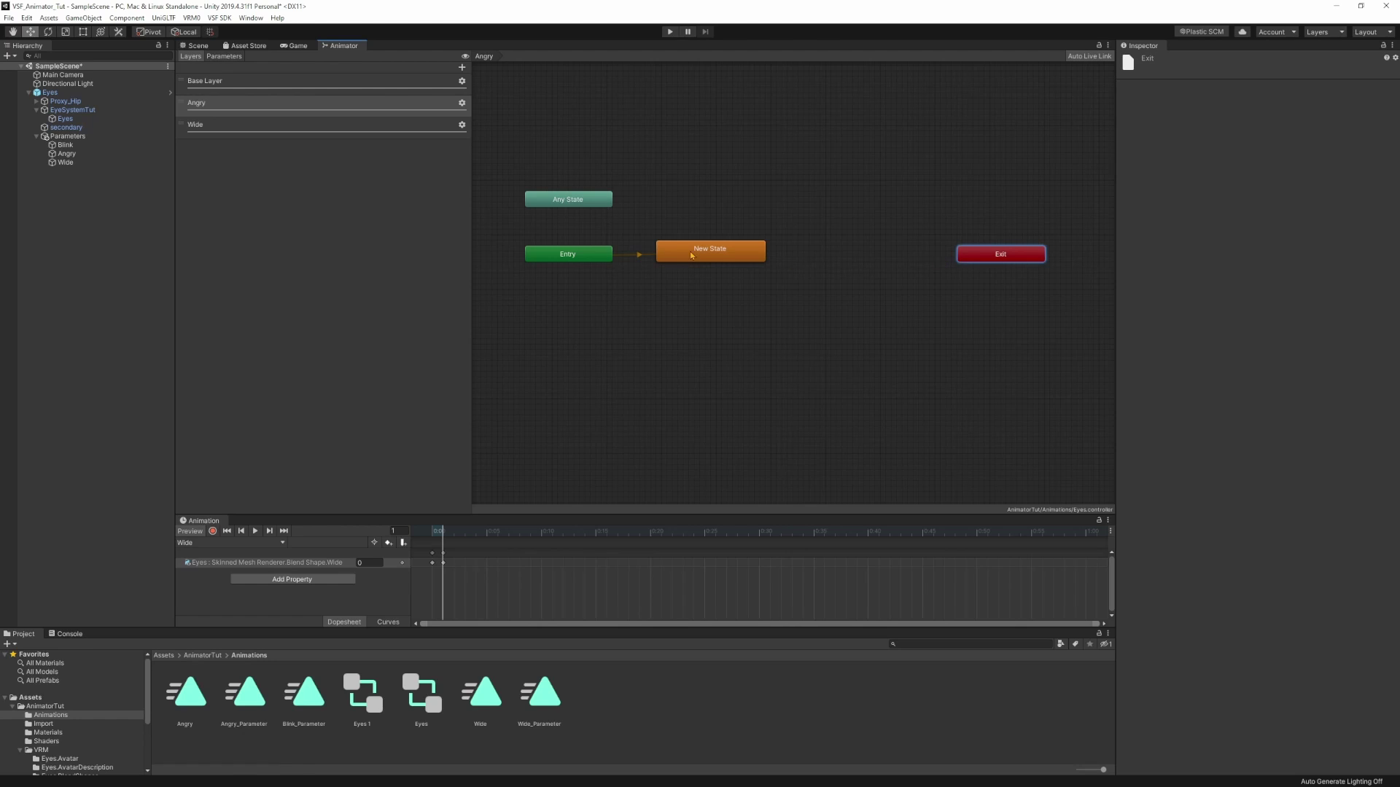
pyautogui.moveTo(691, 255); pyautogui.dragTo(700, 258)
pyautogui.moveTo(719, 221)
pyautogui.mouseDown(button='middle')
pyautogui.moveTo(757, 208)
pyautogui.moveTo(763, 225)
pyautogui.moveTo(705, 223)
pyautogui.mouseUp(button='middle')
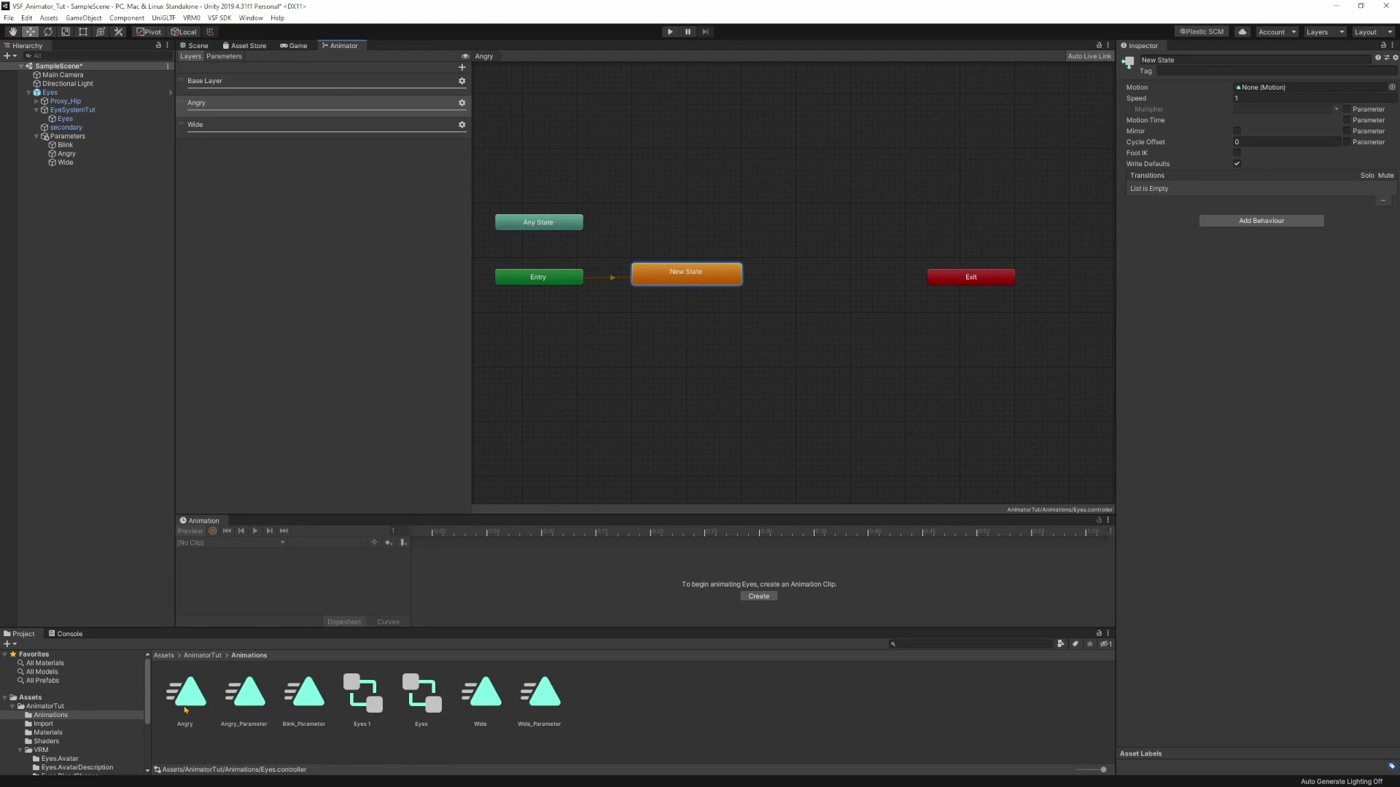
pyautogui.moveTo(184, 709); pyautogui.dragTo(789, 275)
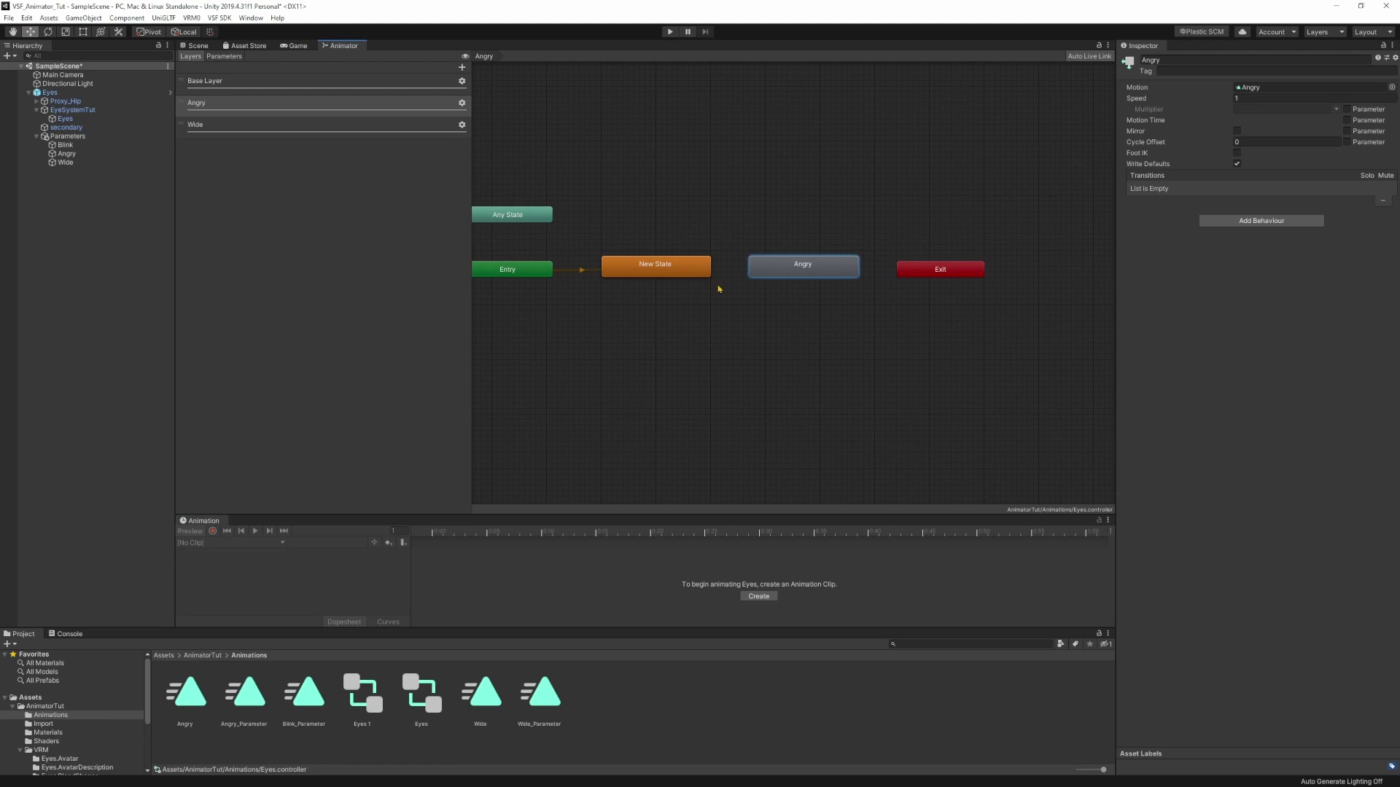
# - Connect New State and the Angry state with transitions in both directions
pyautogui.rightClick(678, 270)
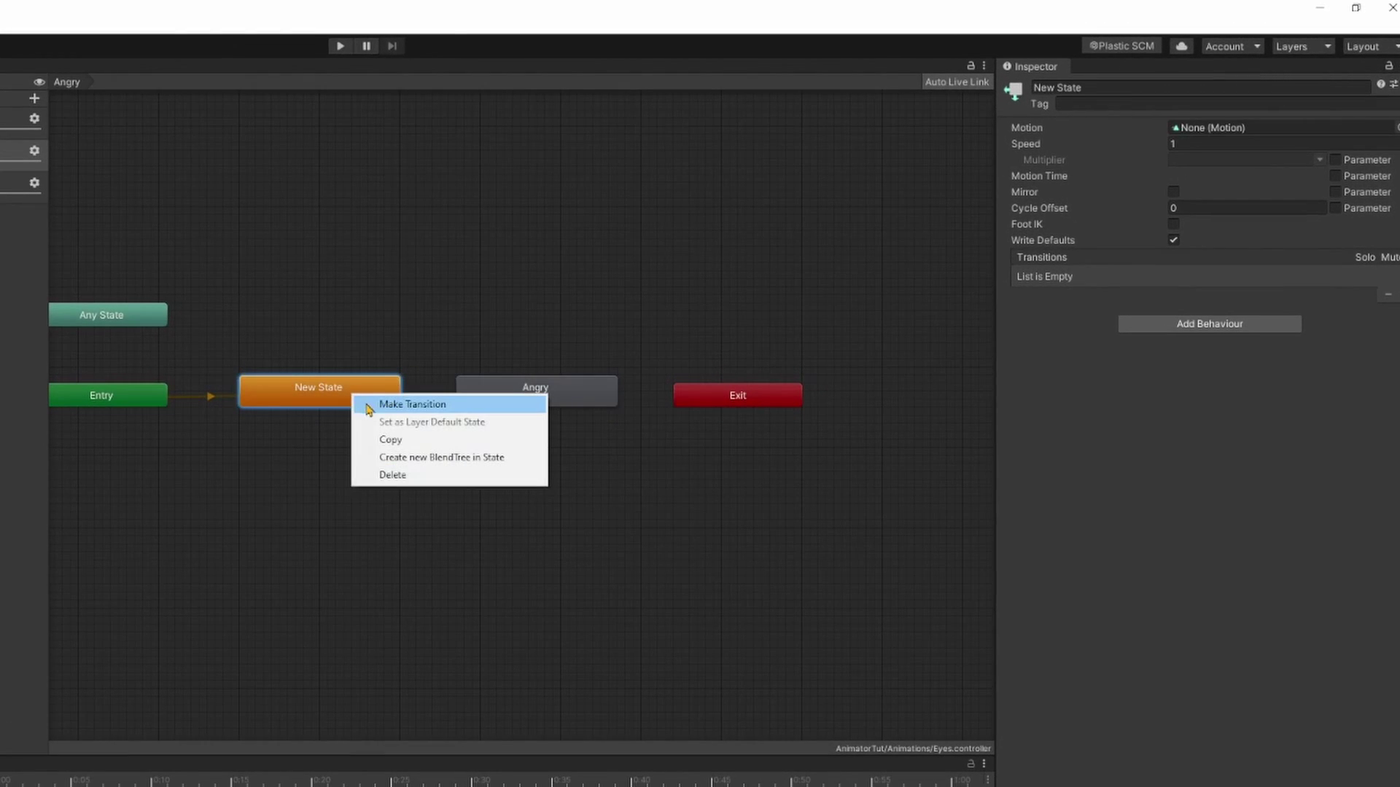
pyautogui.click(393, 404)
pyautogui.click(513, 399)
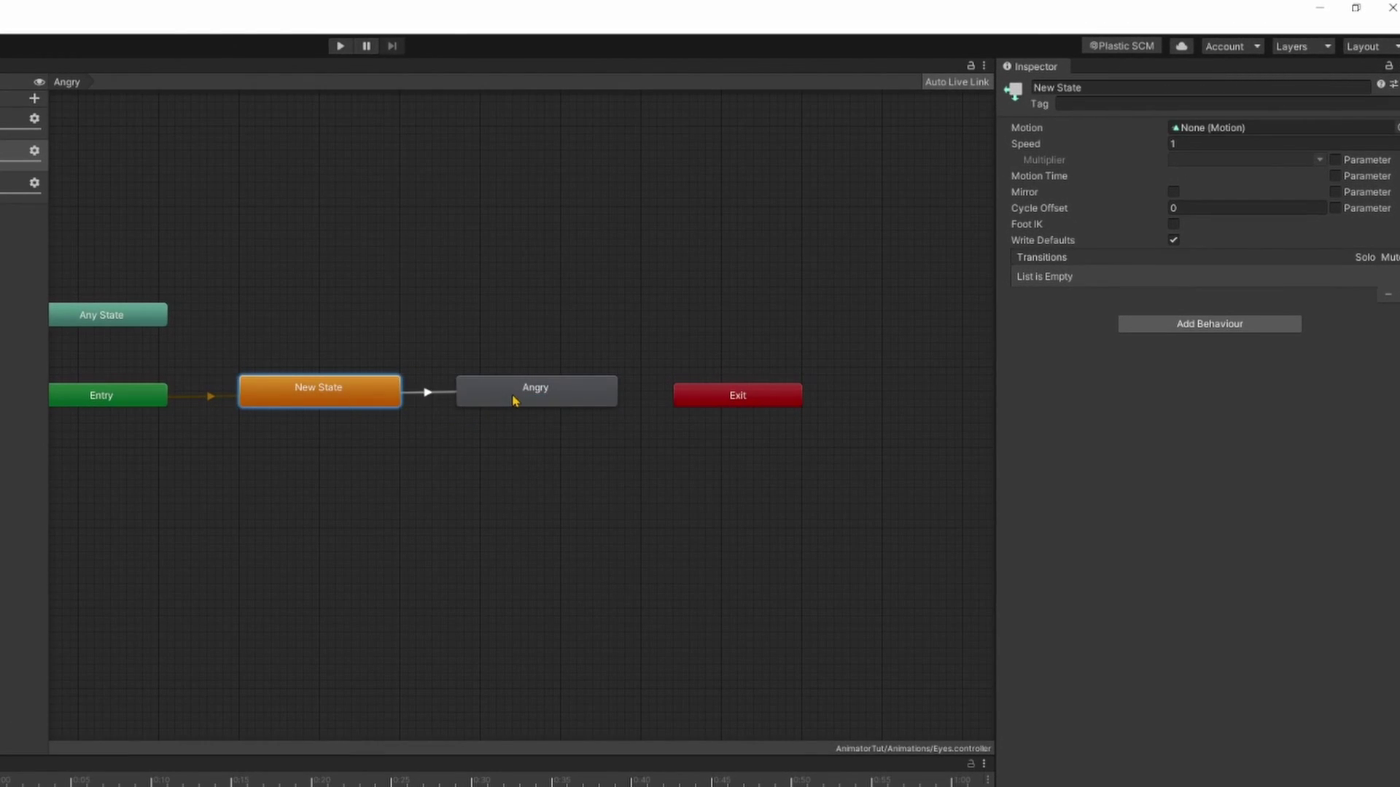
pyautogui.rightClick(503, 398)
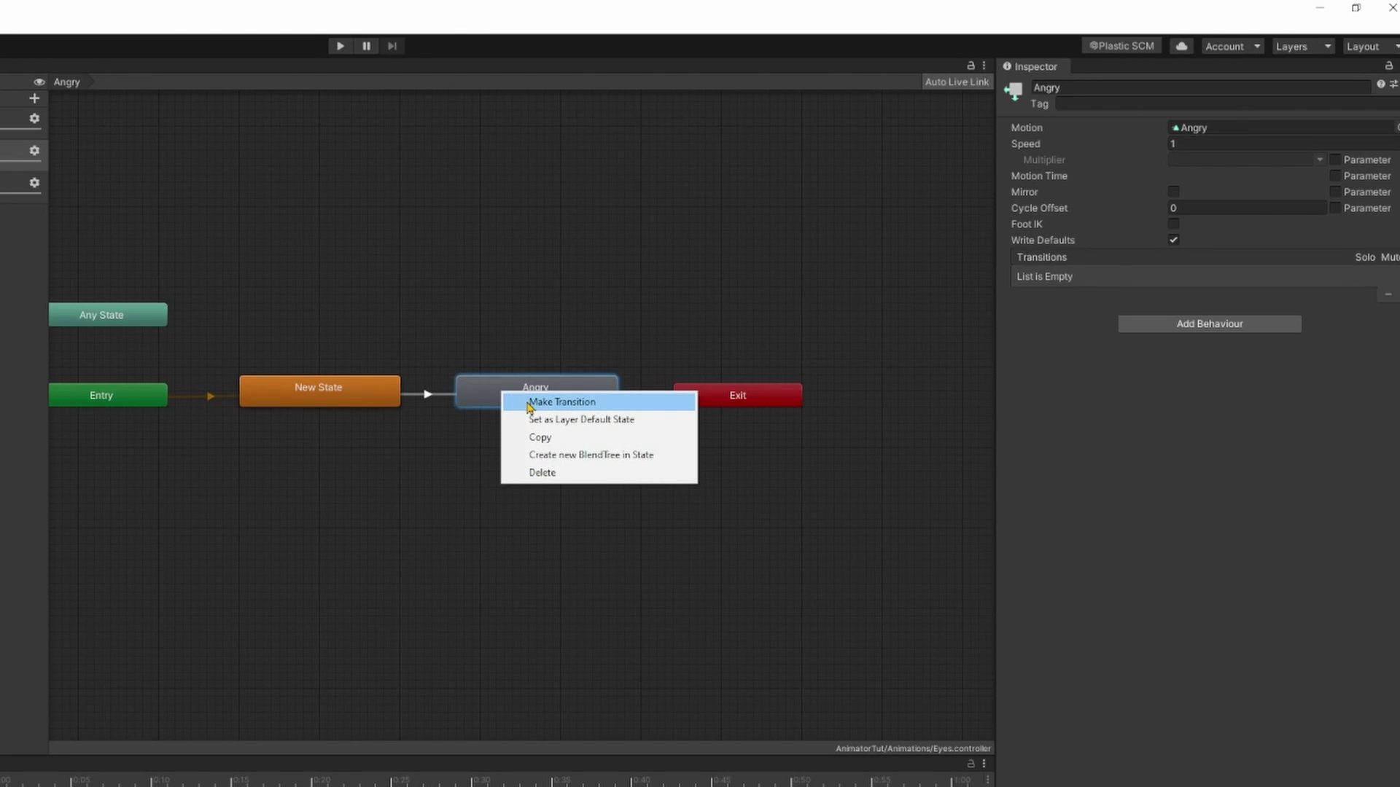
pyautogui.click(529, 403)
pyautogui.click(365, 388)
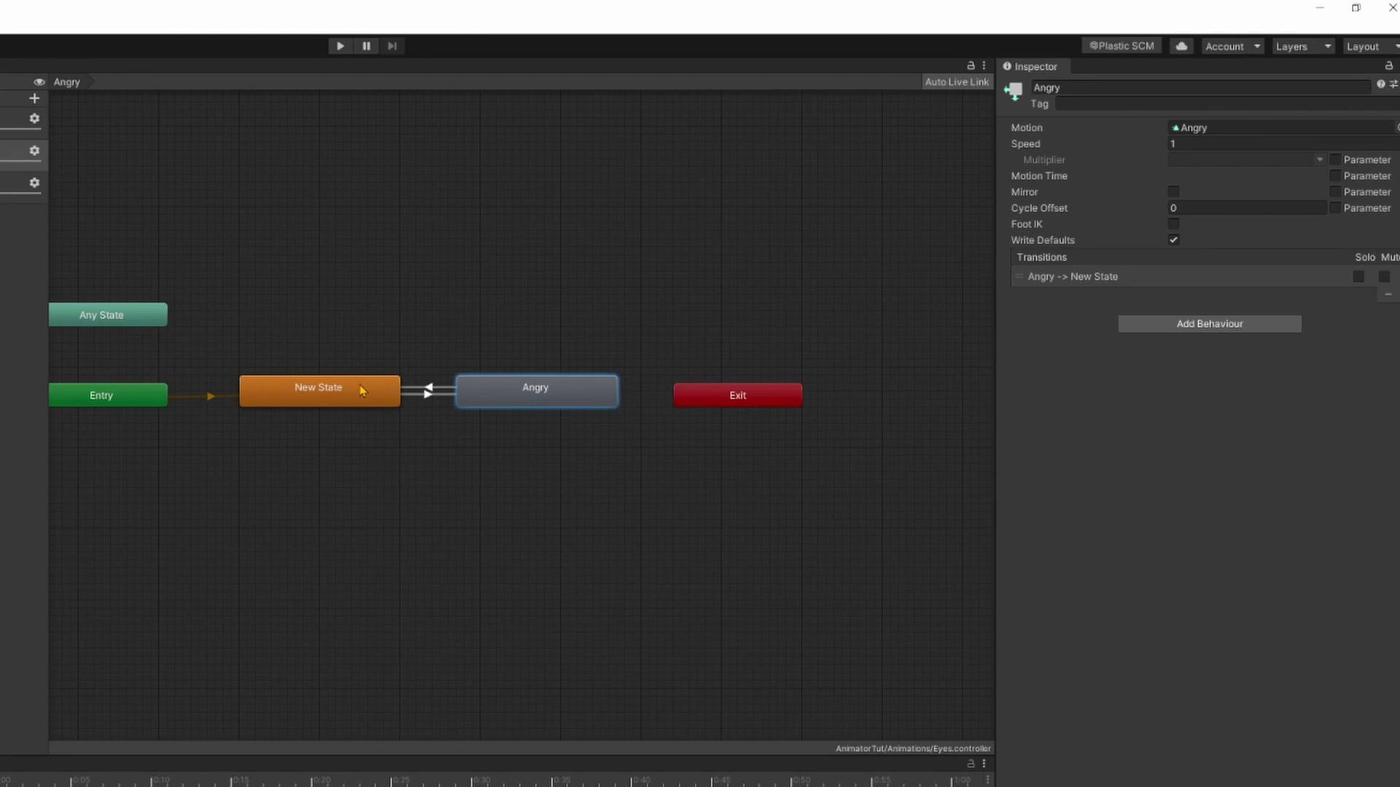
pyautogui.moveTo(390, 365); pyautogui.dragTo(444, 359, button='middle')
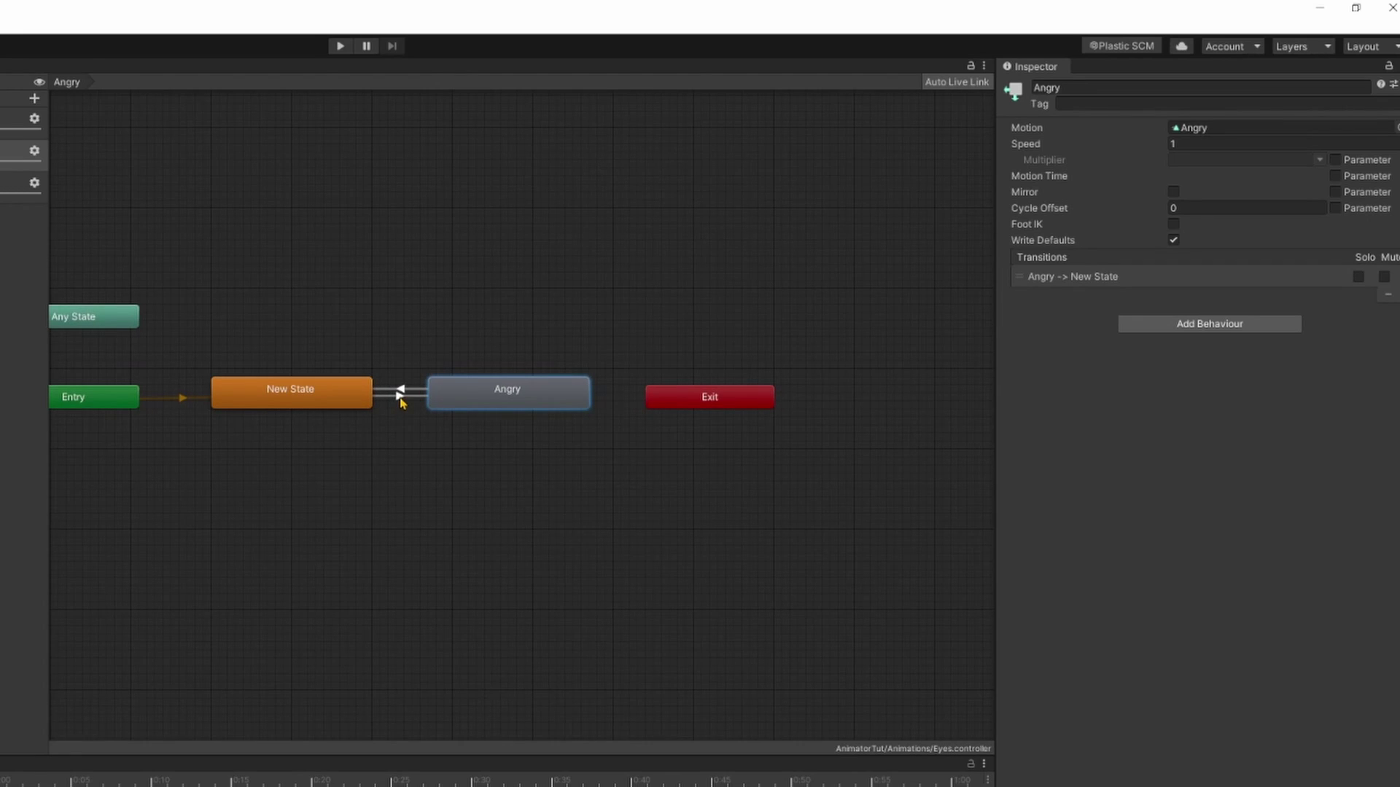
# - Add a condition to the New State to Angry transition requiring the Angry parameter to be Greater than 0
pyautogui.click(401, 396)
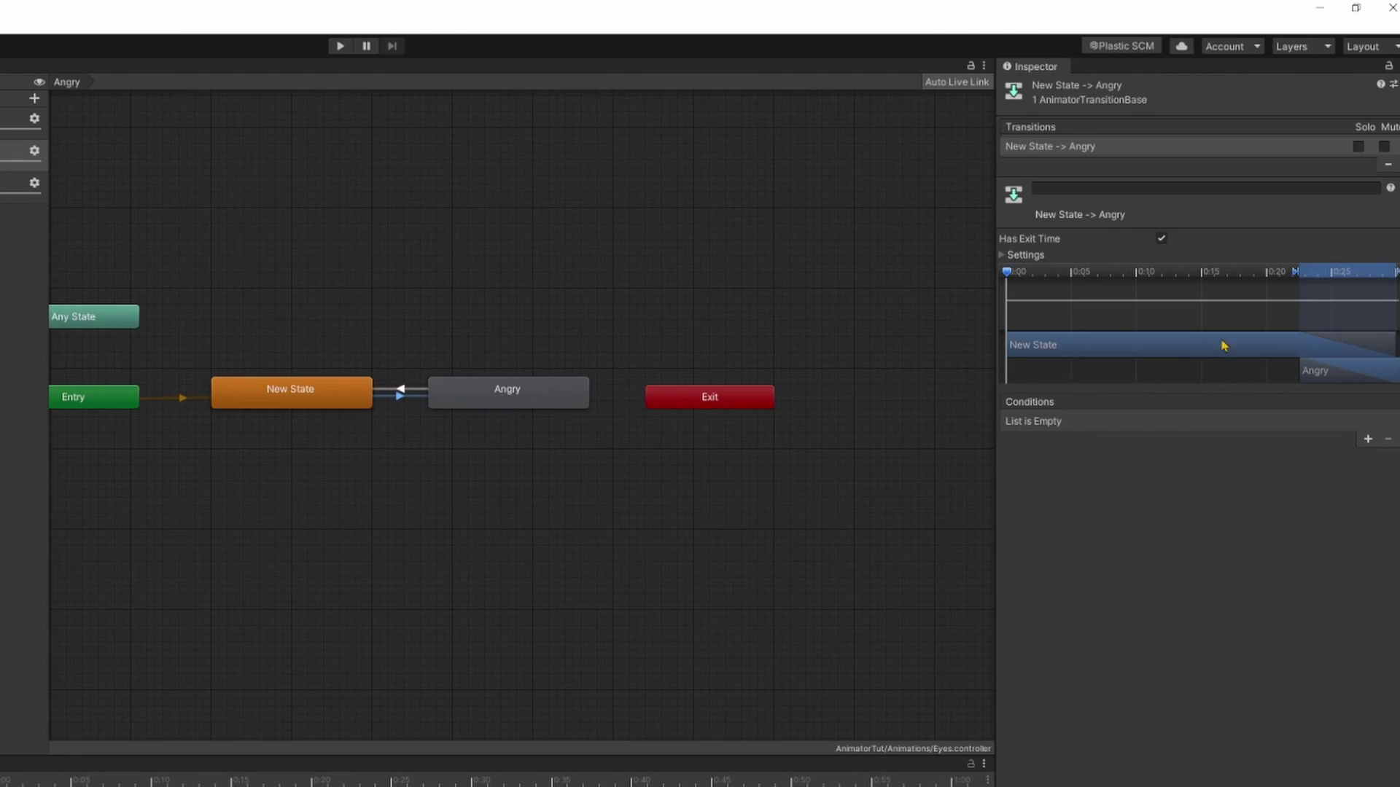
pyautogui.click(1369, 439)
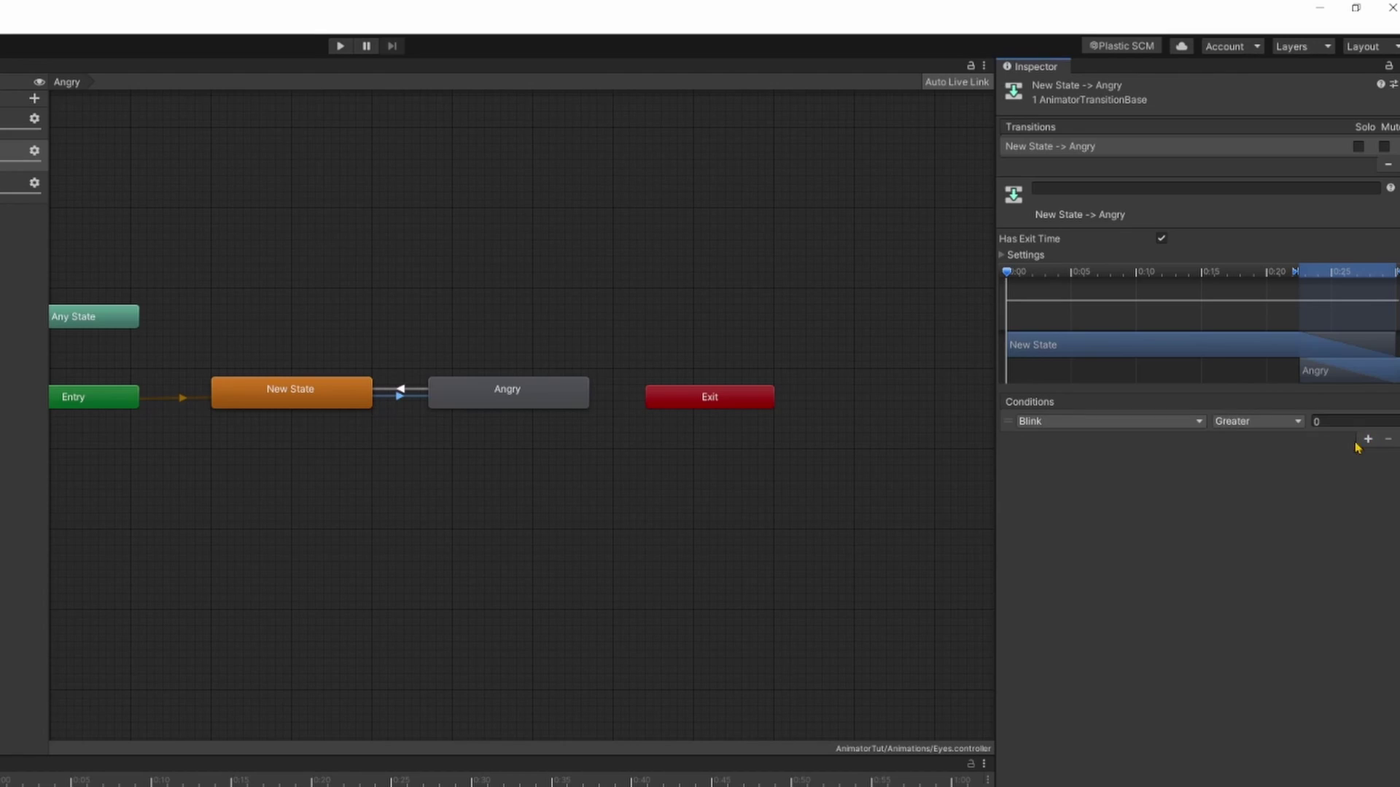
pyautogui.click(1195, 427)
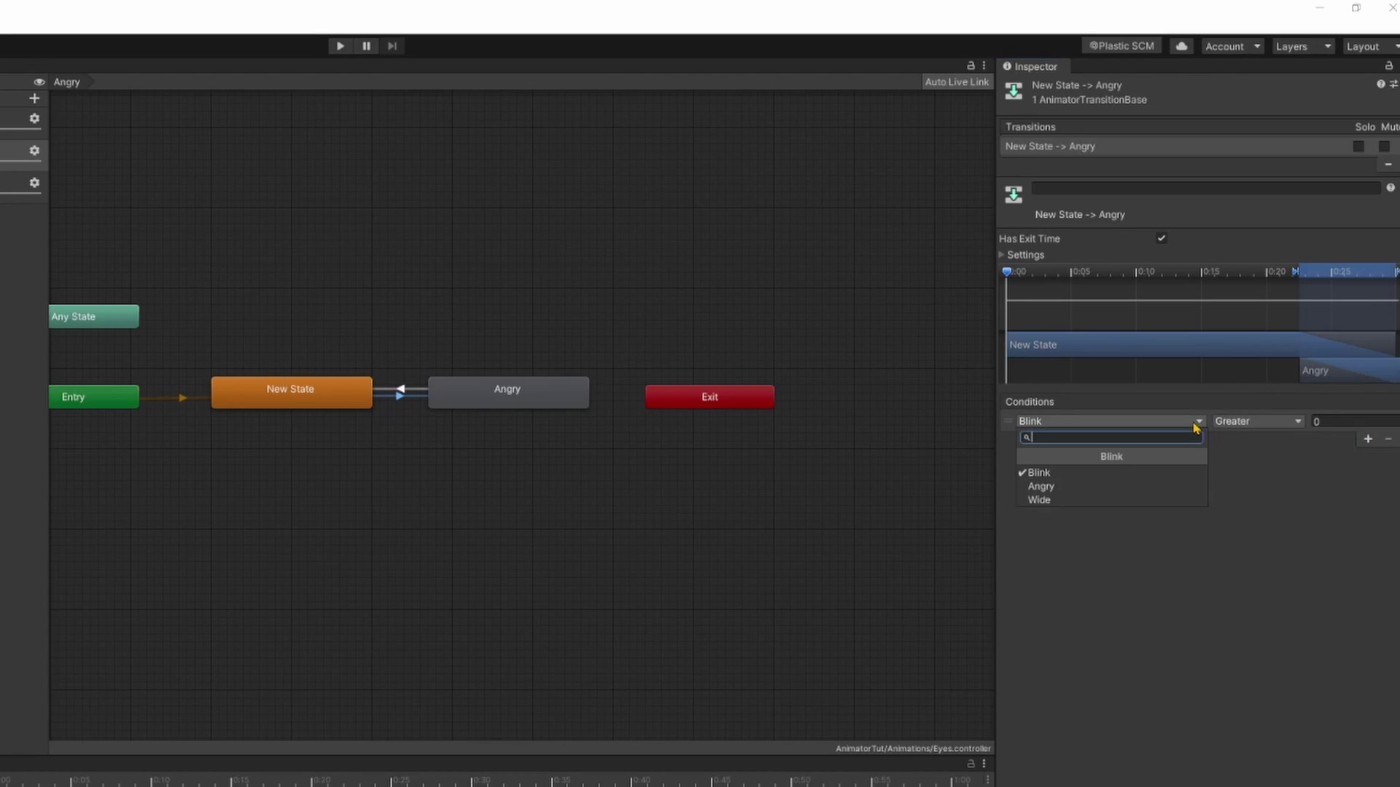
pyautogui.click(1077, 487)
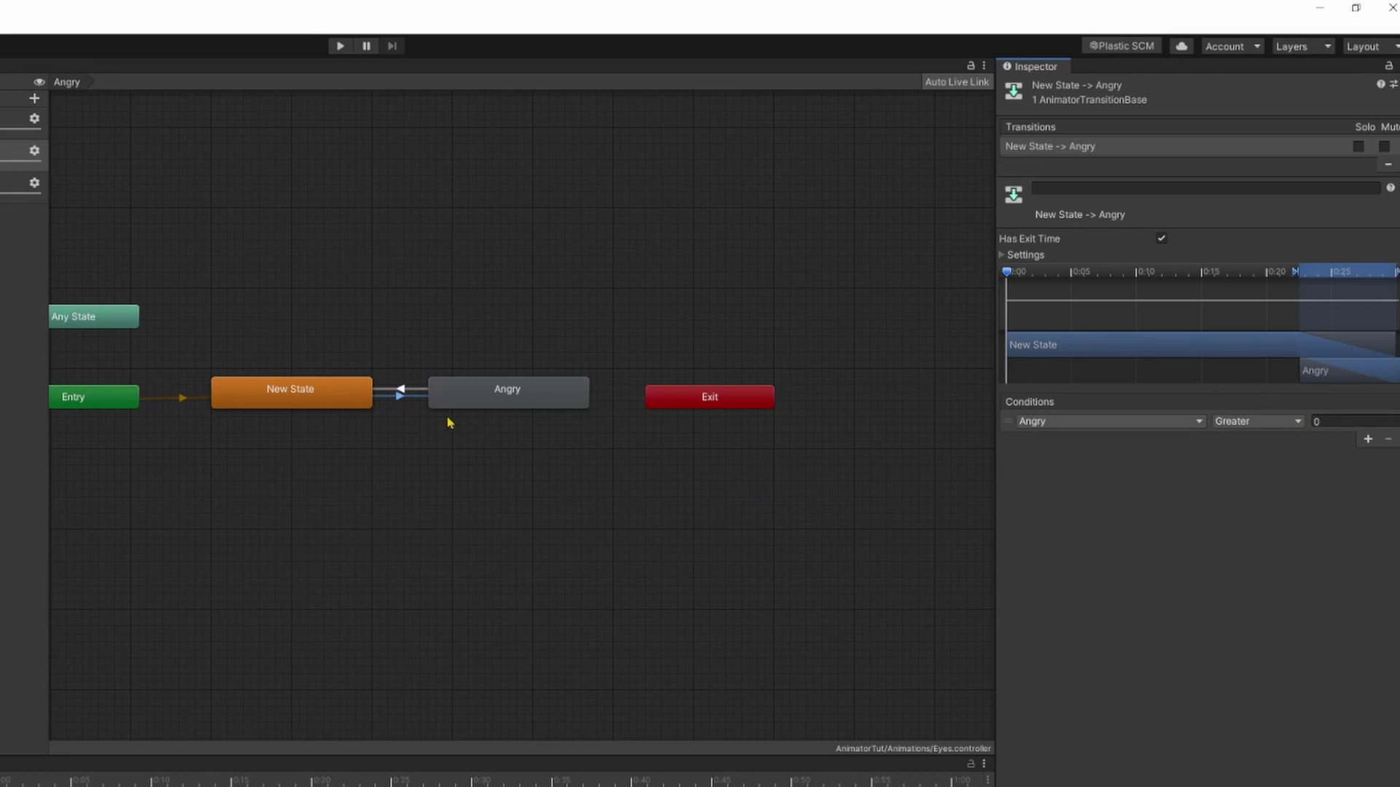
# - Add a condition to the Angry to New State transition requiring the Angry parameter to be Less than 1
pyautogui.click(401, 391)
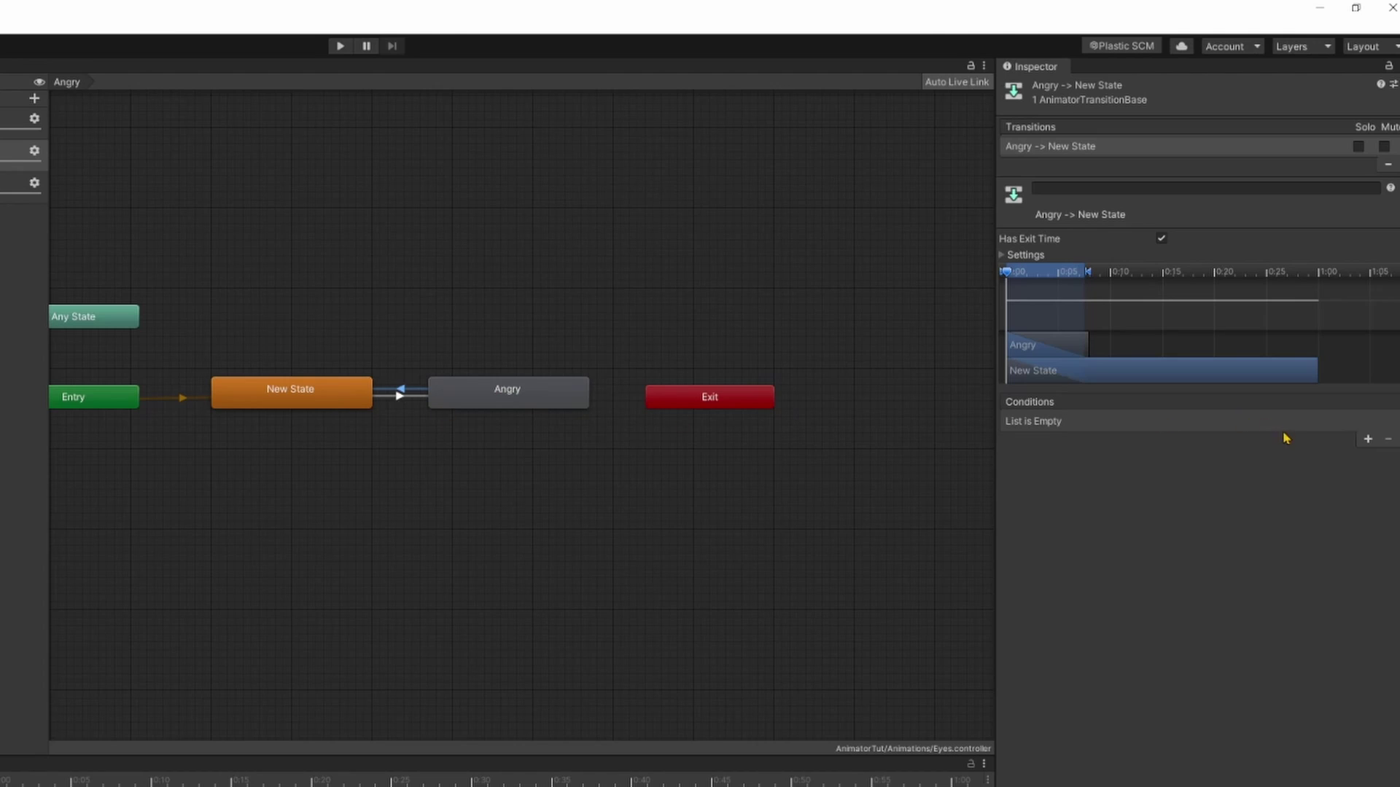
pyautogui.click(1370, 441)
pyautogui.click(1177, 426)
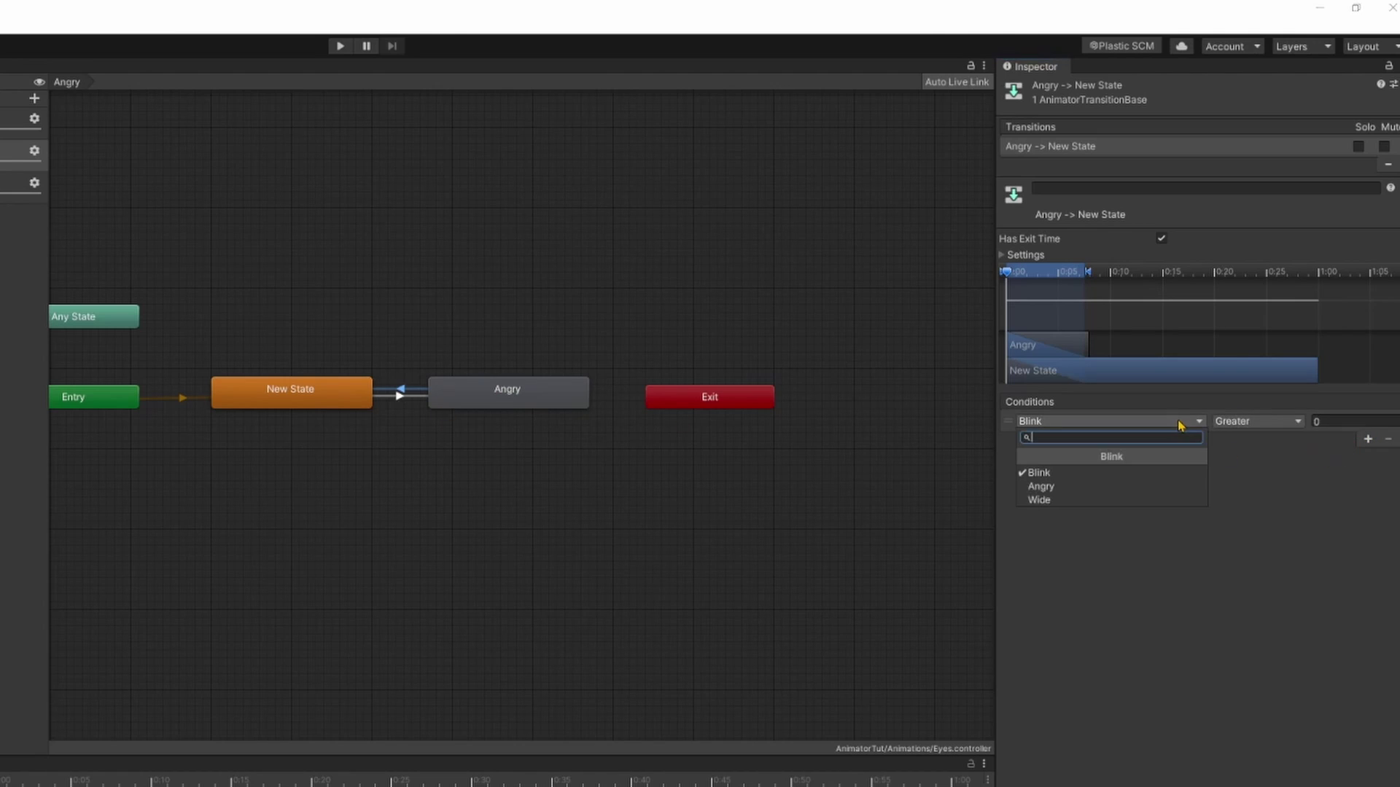
pyautogui.click(1096, 494)
pyautogui.click(1245, 434)
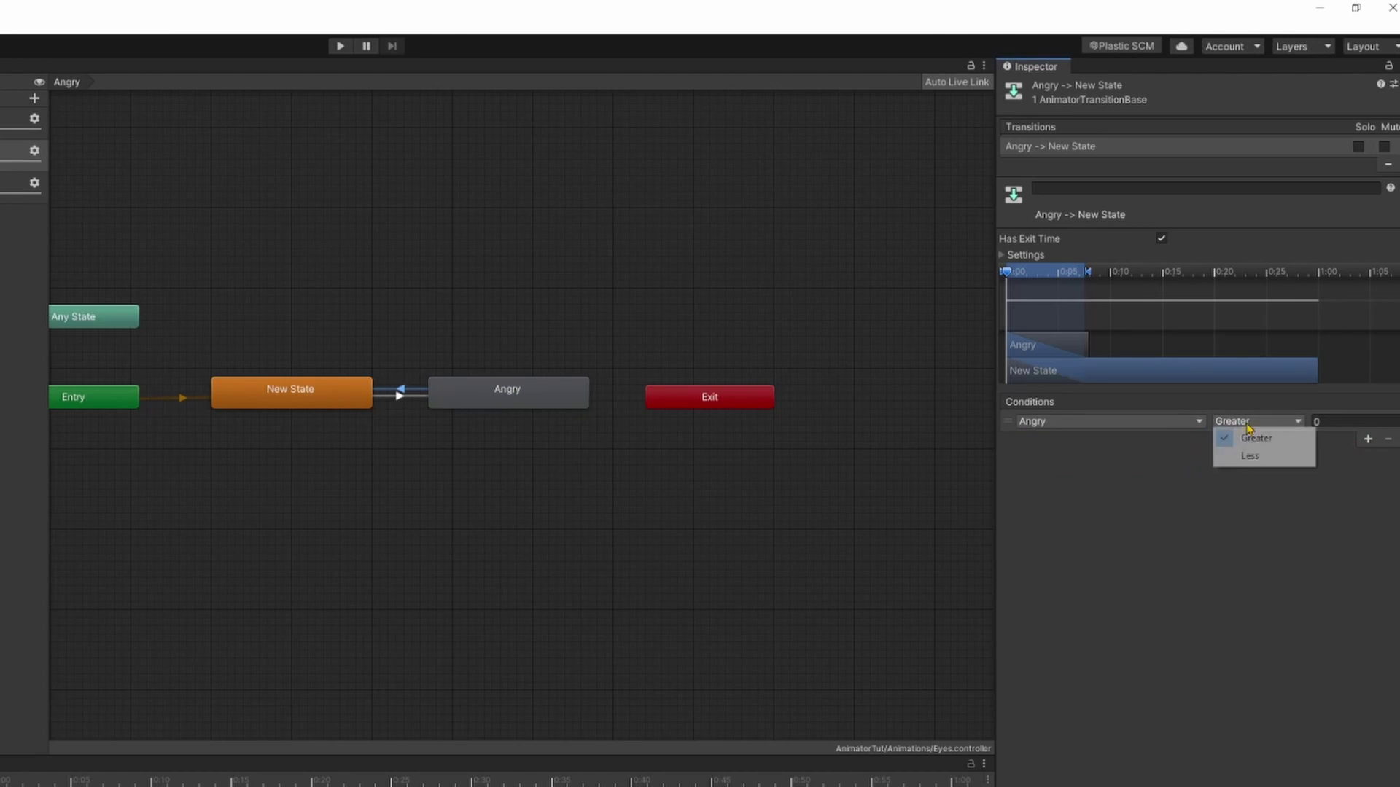
pyautogui.click(1253, 458)
pyautogui.click(1328, 420)
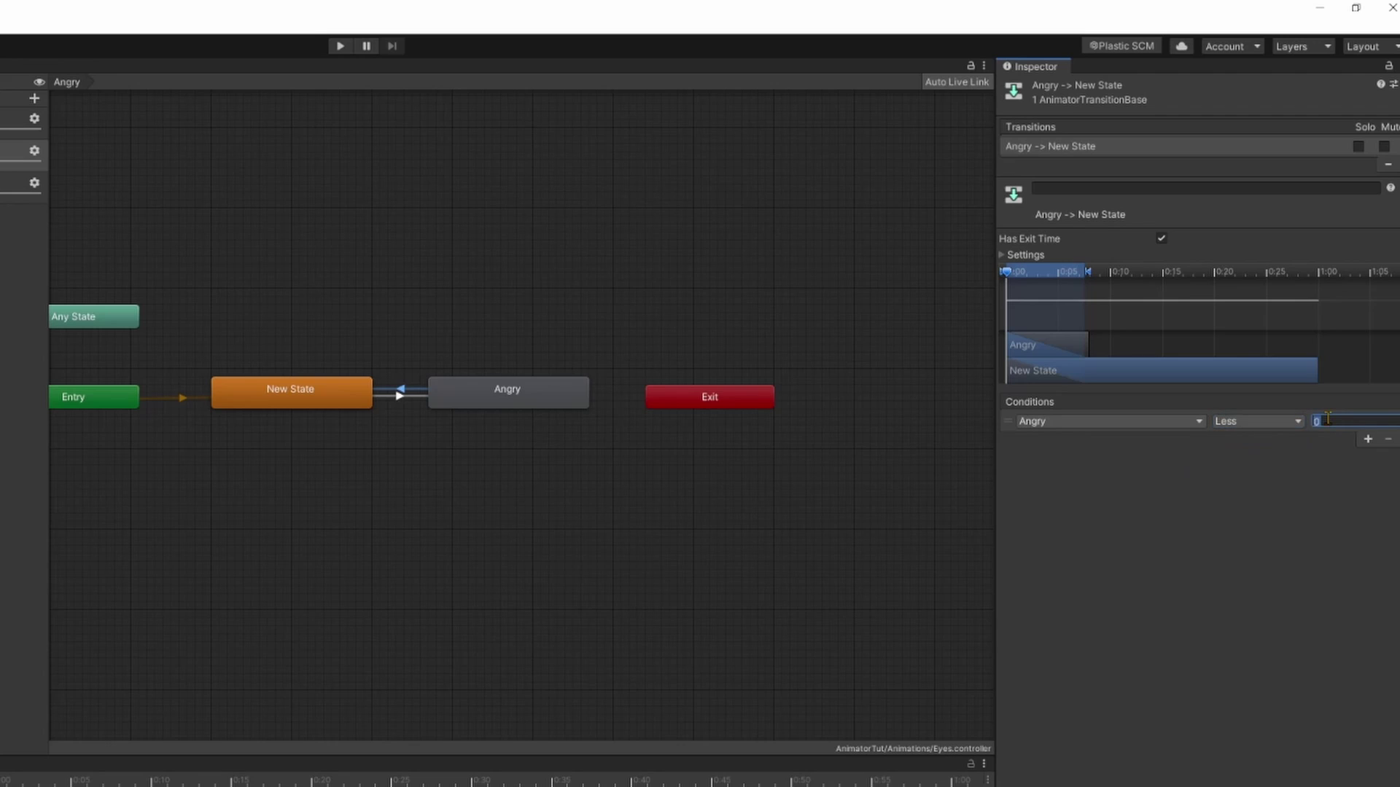
pyautogui.write('1')
# - Enable parameter control of Motion Time on the Angry state, using the Blink parameter
pyautogui.moveTo(515, 478); pyautogui.dragTo(698, 492, button='middle')
pyautogui.click(619, 444)
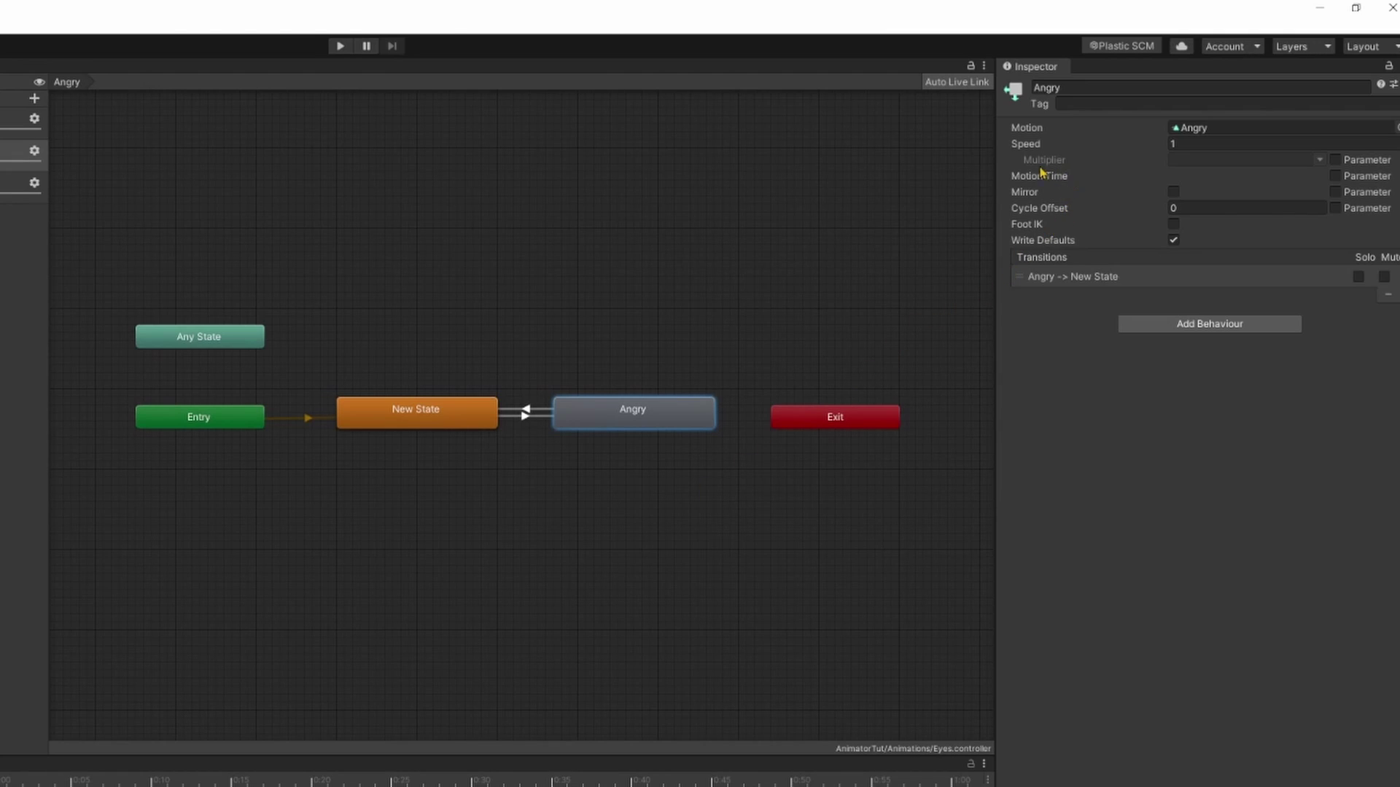
pyautogui.click(1335, 177)
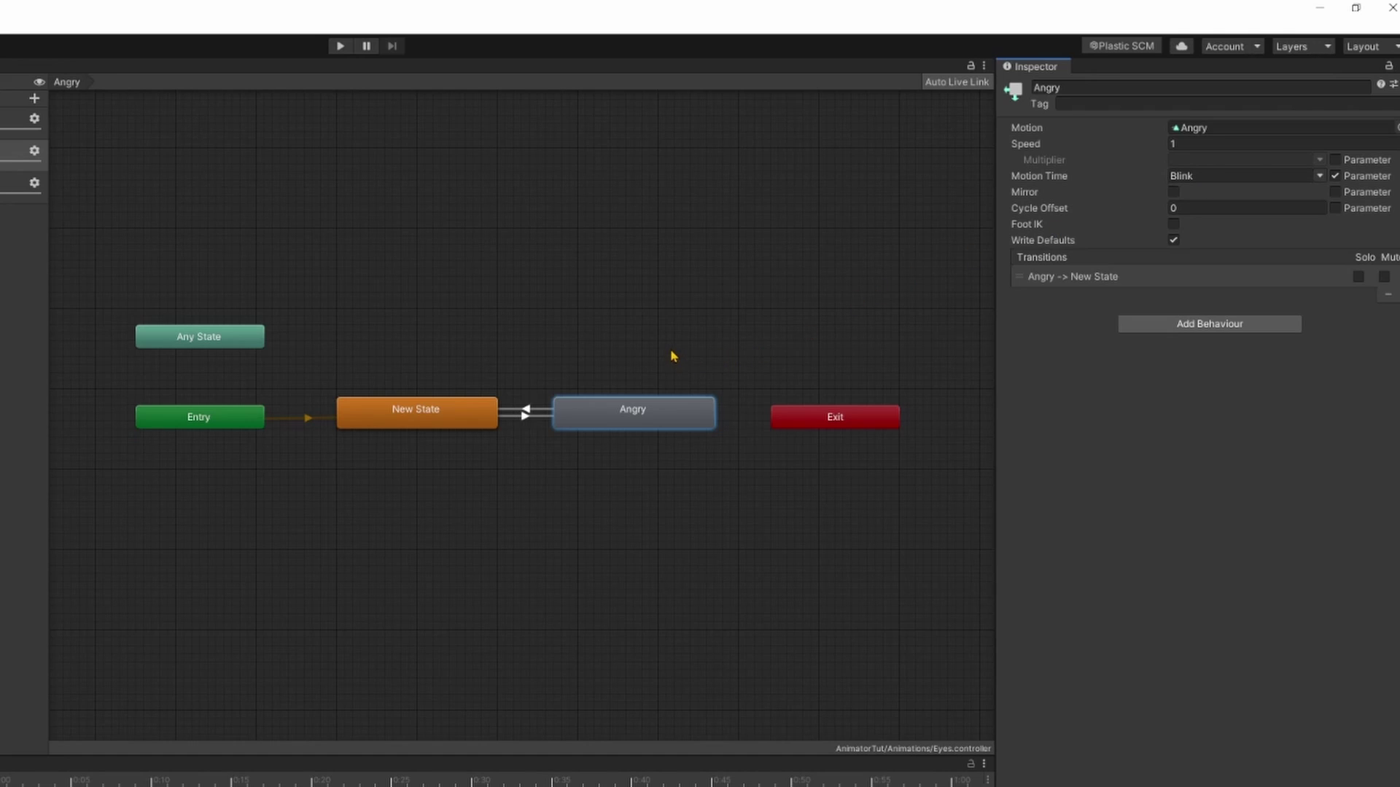
pyautogui.moveTo(672, 359); pyautogui.dragTo(583, 398, button='middle')
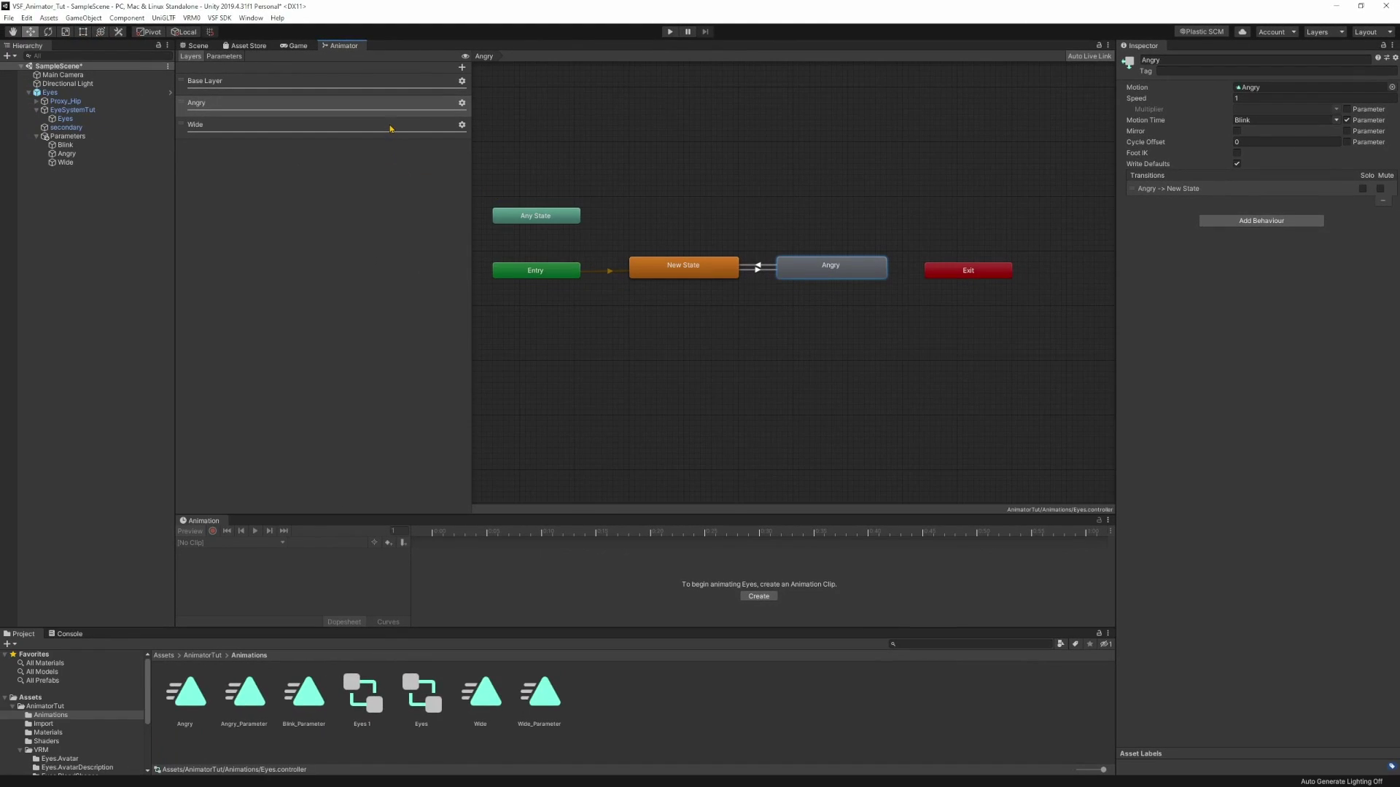
# - In the Wide layer, create an empty default state beside Entry and add the Wide clip as a state before Exit
pyautogui.click(391, 129)
pyautogui.click(691, 227)
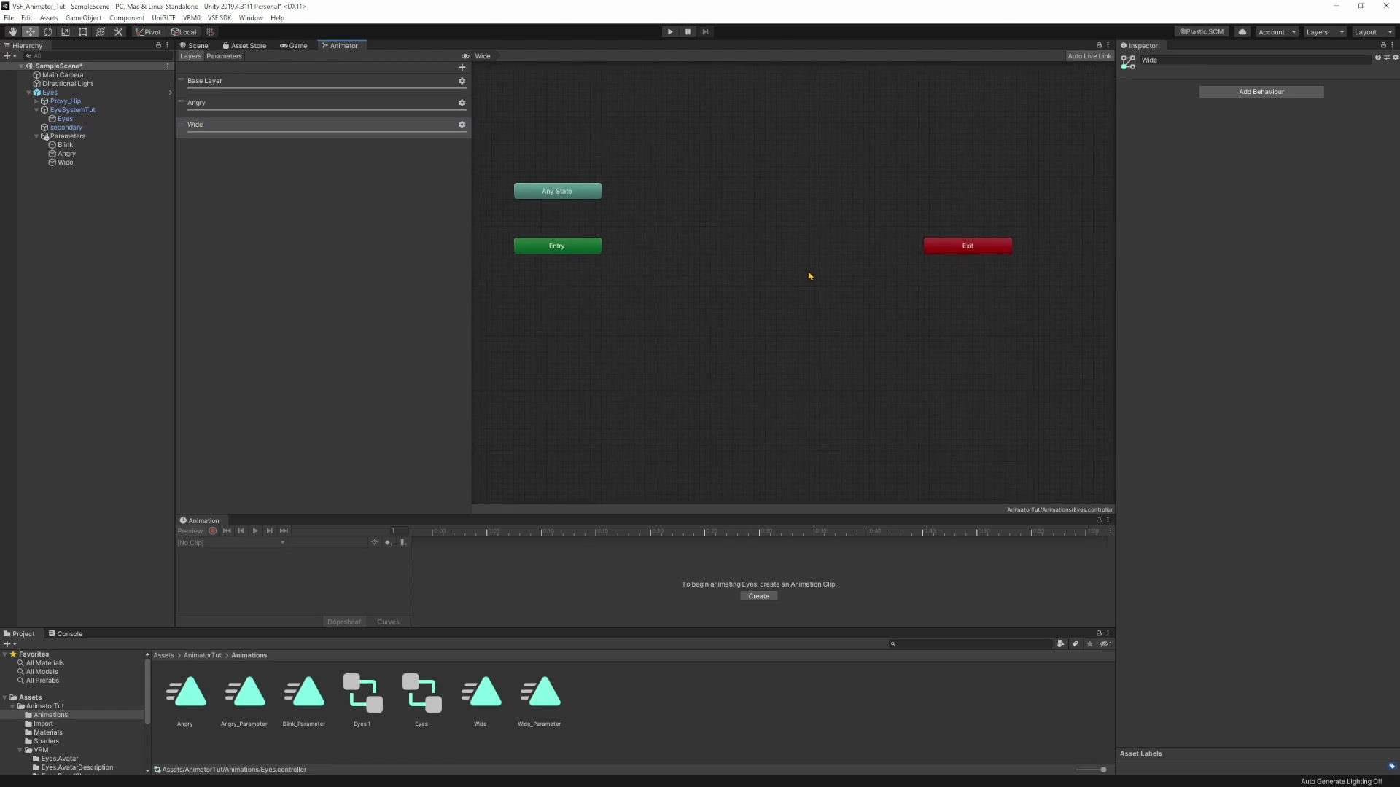
pyautogui.rightClick(672, 234)
pyautogui.moveTo(689, 235)
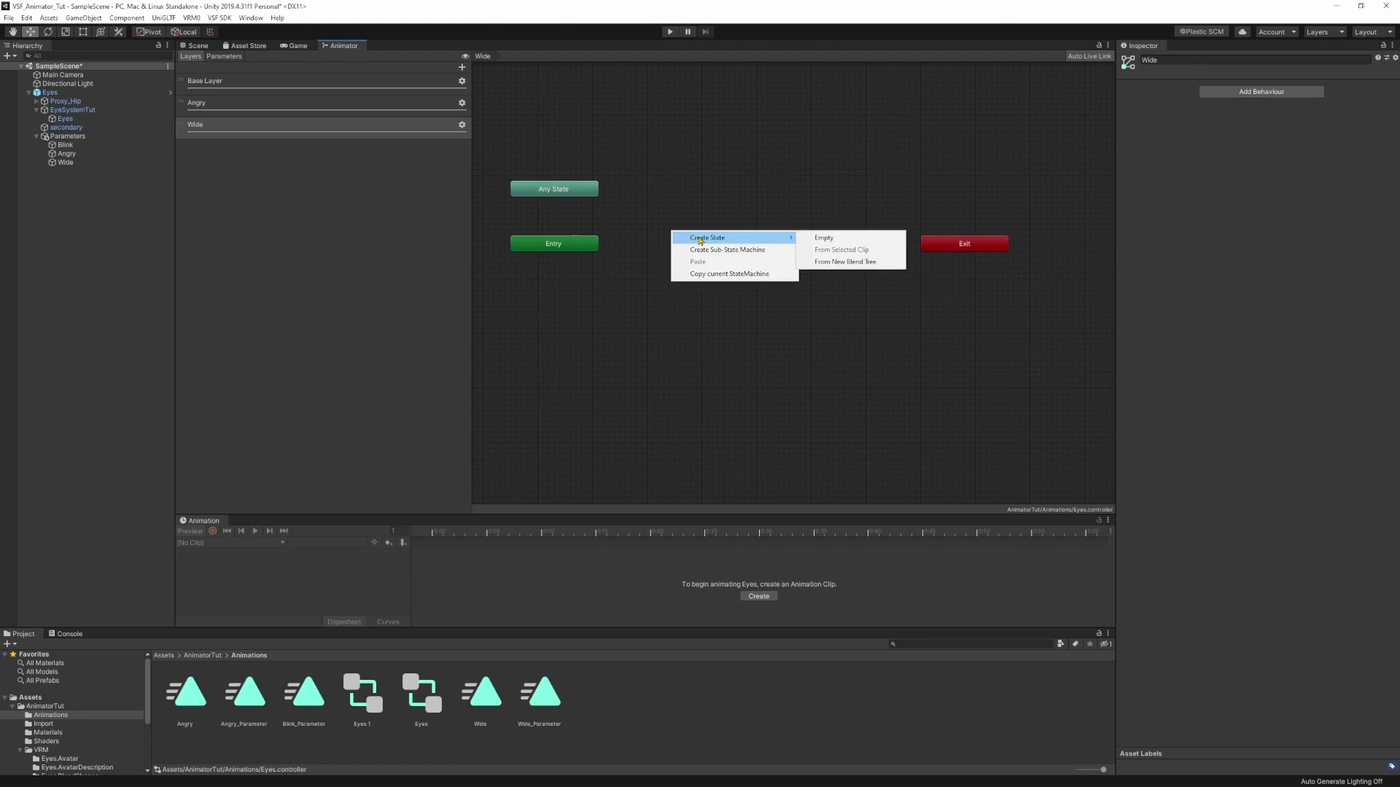
pyautogui.click(813, 237)
pyautogui.moveTo(737, 243); pyautogui.dragTo(715, 245)
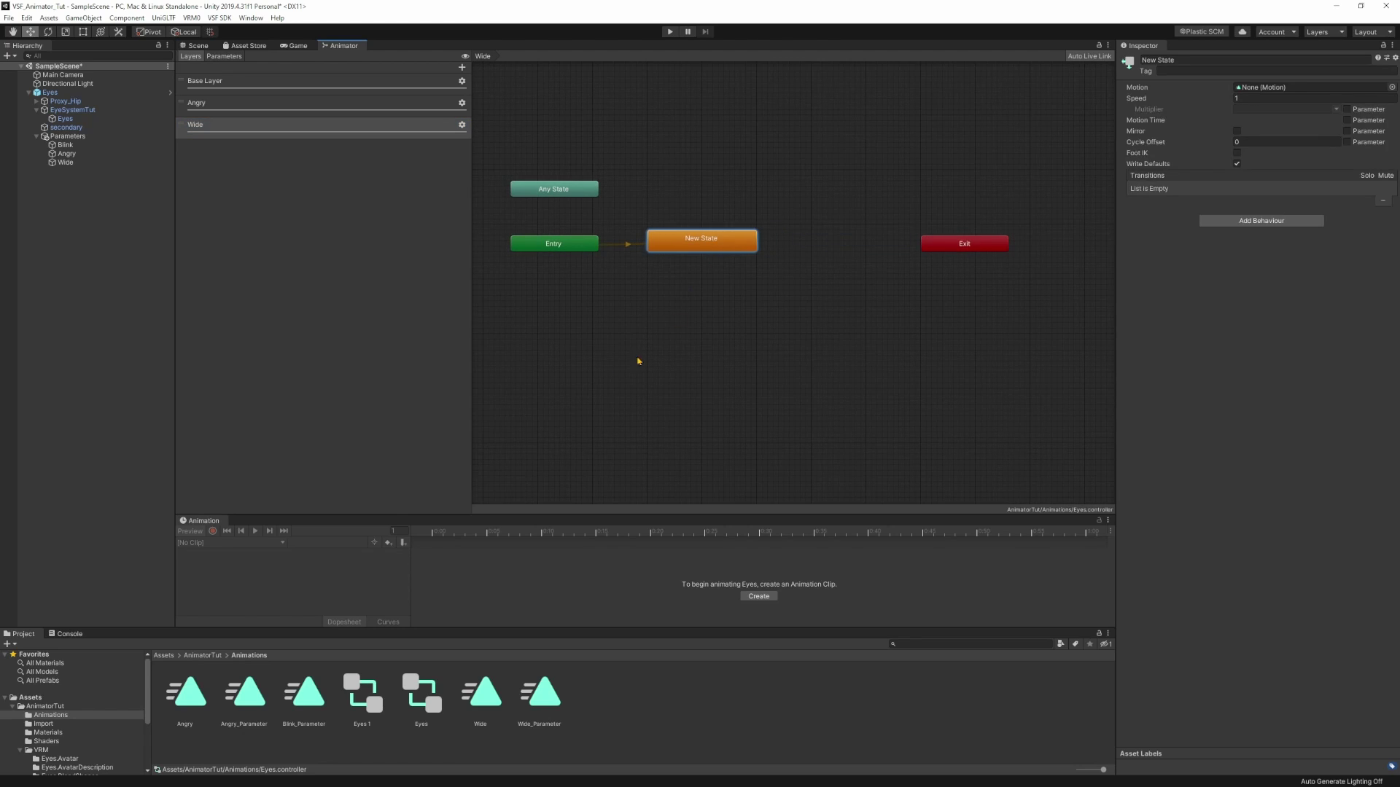
pyautogui.moveTo(480, 694); pyautogui.dragTo(791, 271)
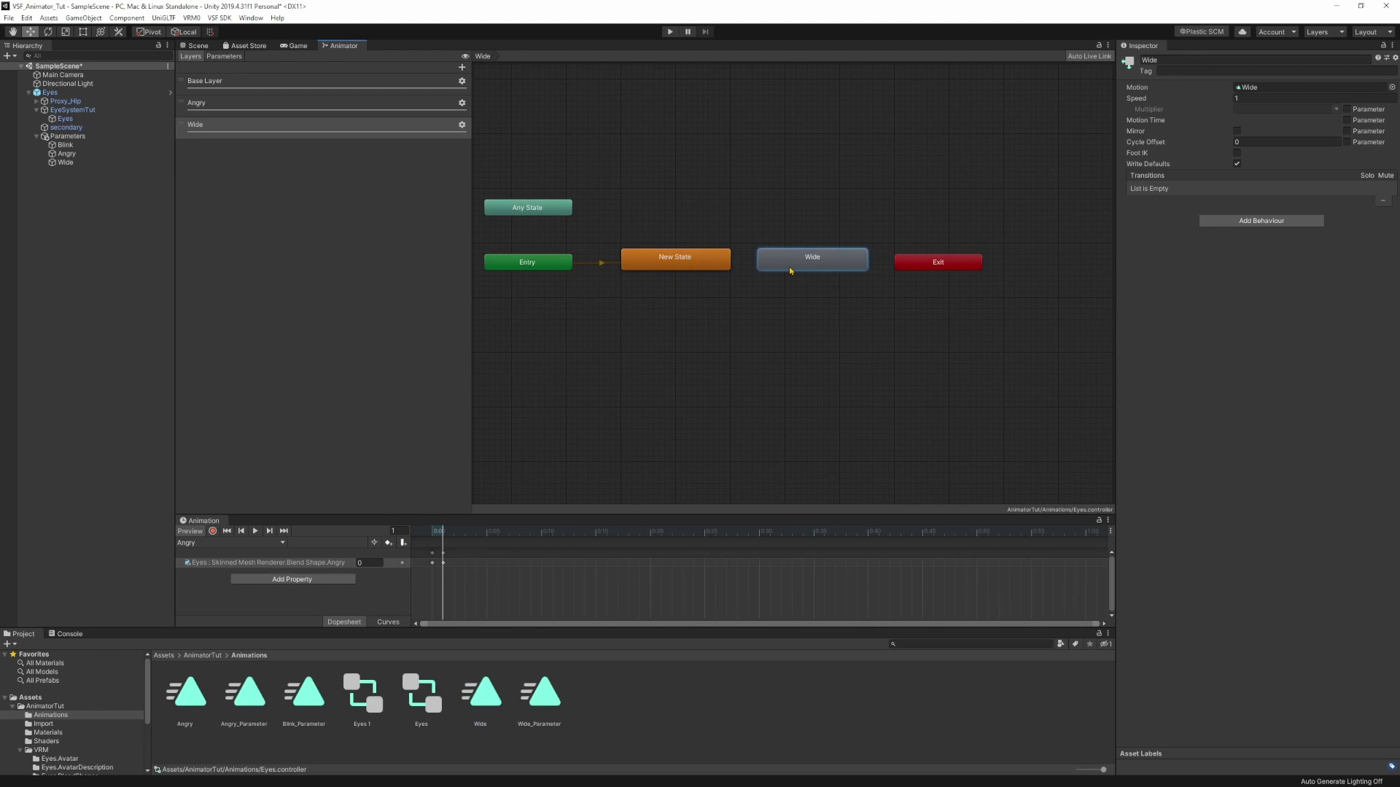
# - Connect New State and the Wide state with transitions in both directions
pyautogui.rightClick(724, 267)
pyautogui.click(751, 271)
pyautogui.click(784, 264)
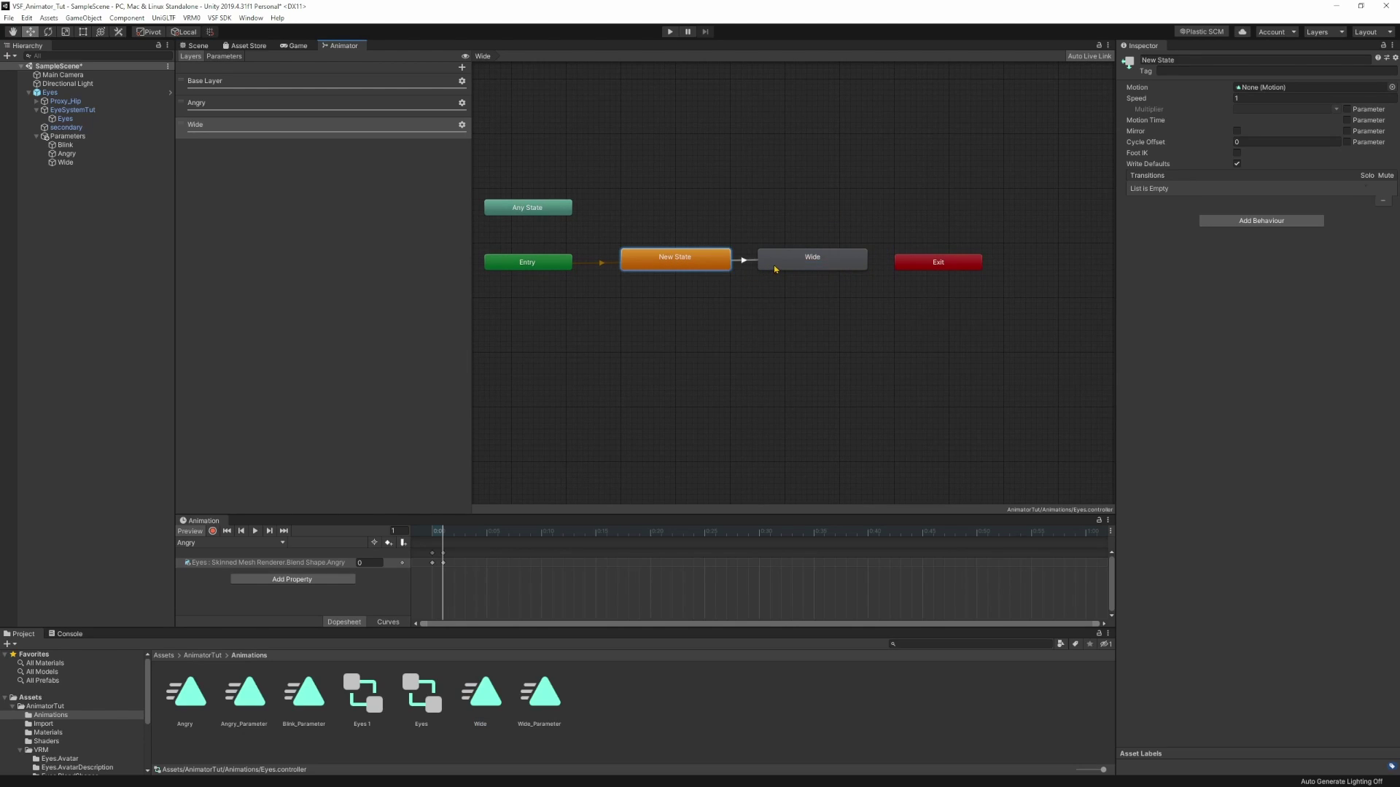
pyautogui.rightClick(783, 263)
pyautogui.click(809, 267)
pyautogui.click(722, 259)
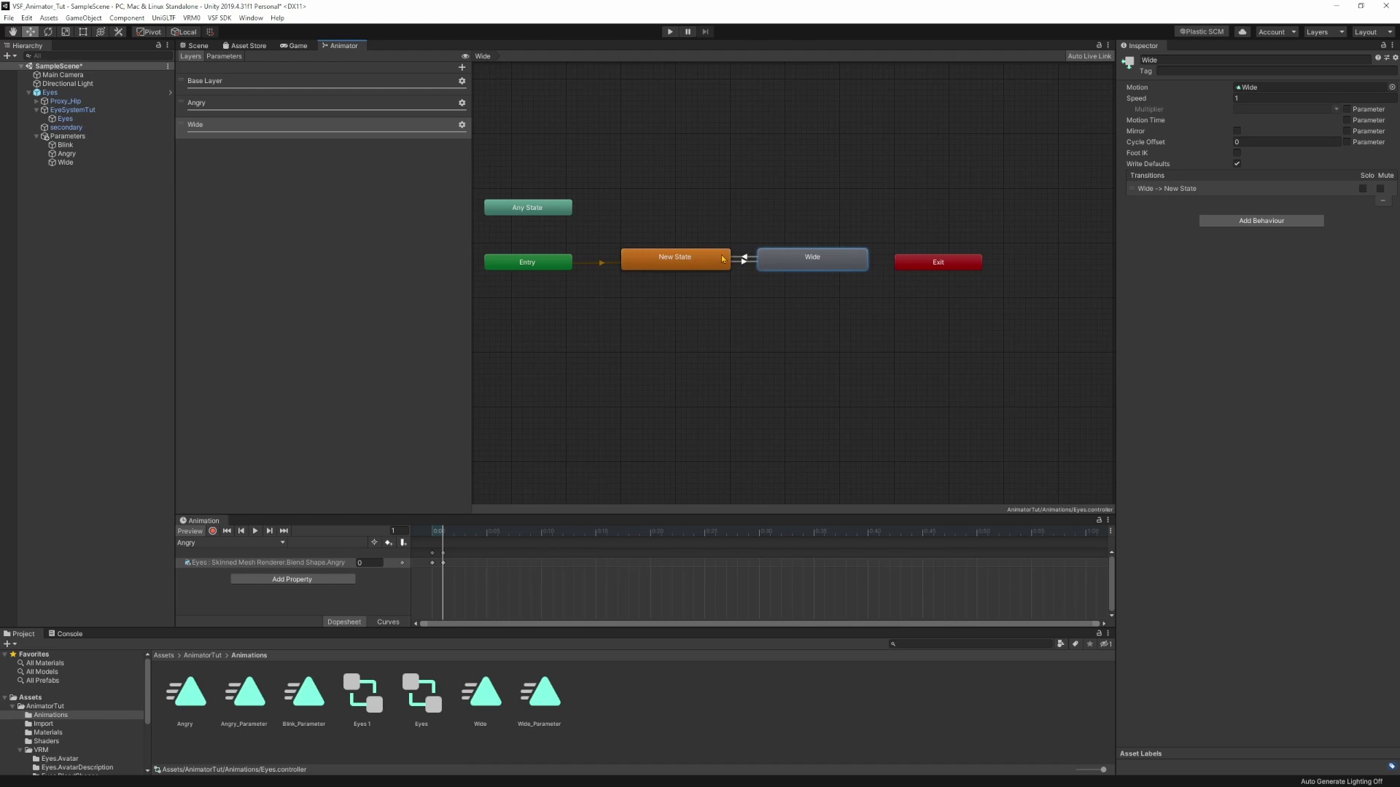
# - Add a condition to the New State to Wide transition requiring the Wide parameter to be Greater than 0
pyautogui.click(744, 264)
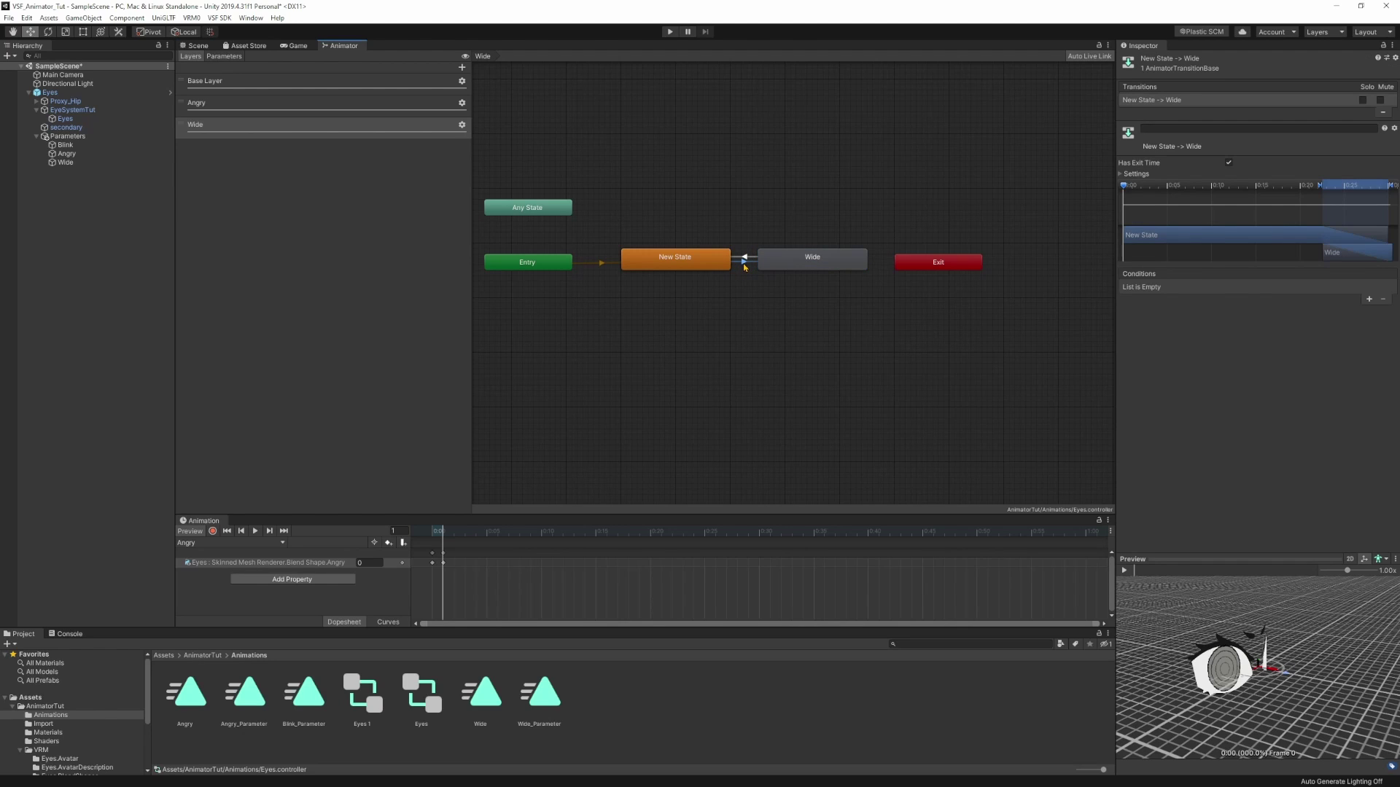
pyautogui.click(1369, 299)
pyautogui.click(1252, 287)
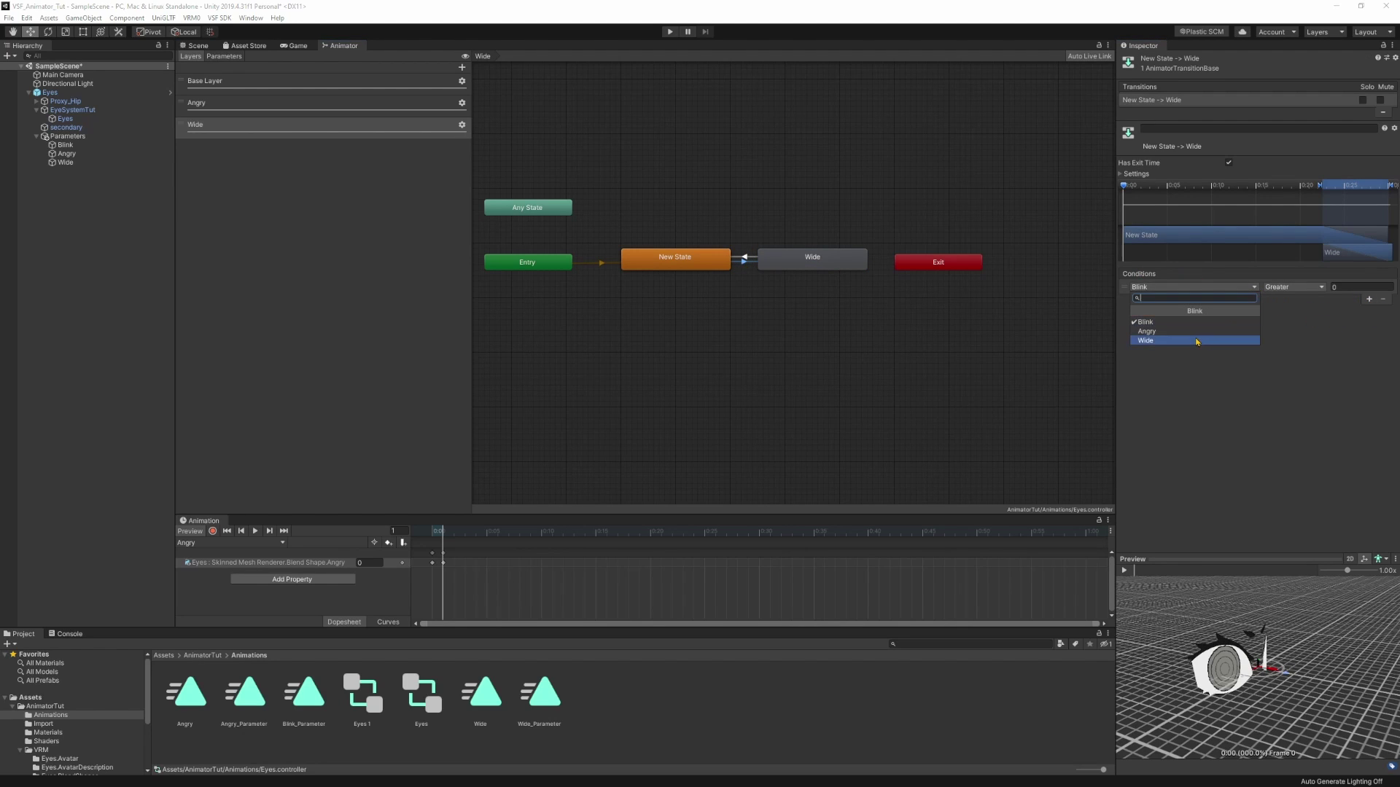
pyautogui.click(1214, 340)
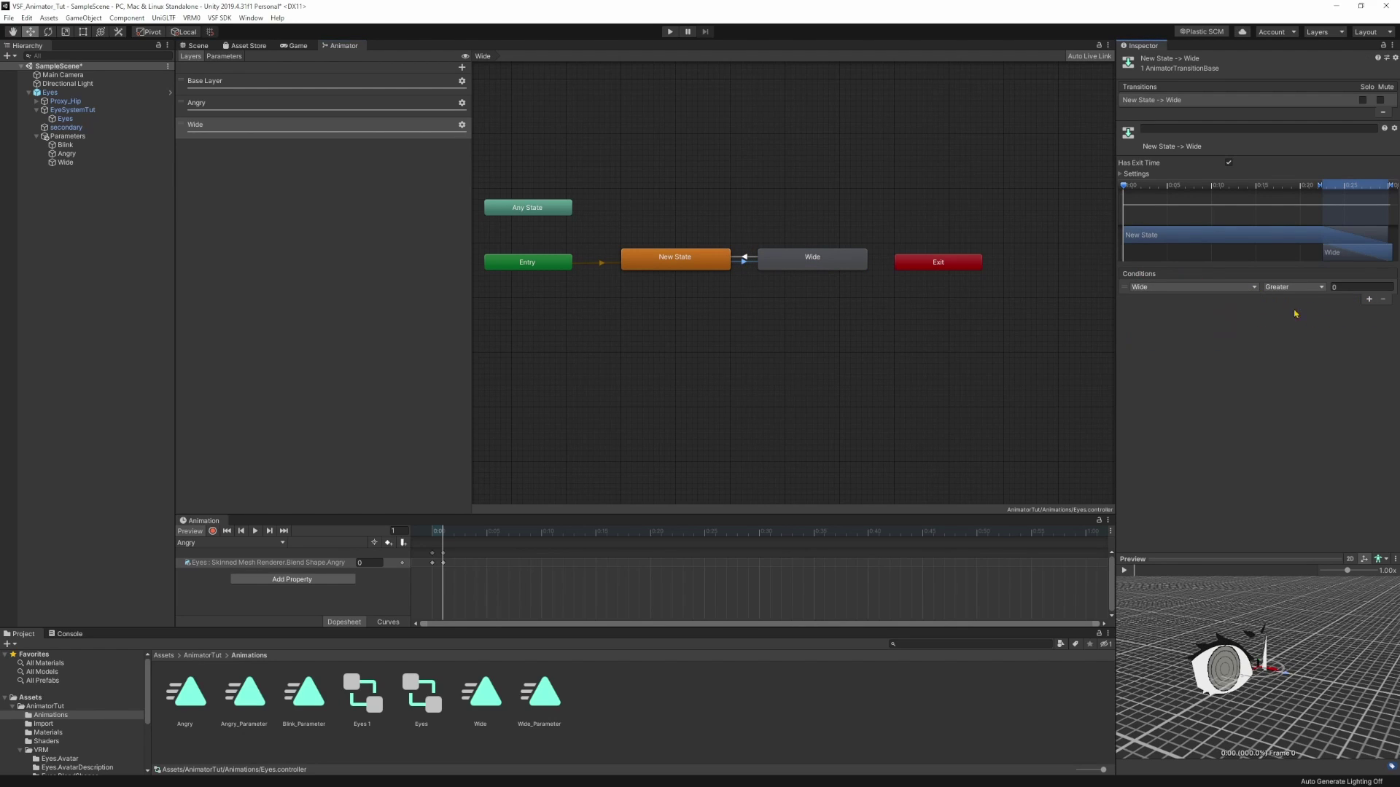
# - Add a condition to the Wide to New State transition requiring the Wide parameter to be Less than 1
pyautogui.click(744, 260)
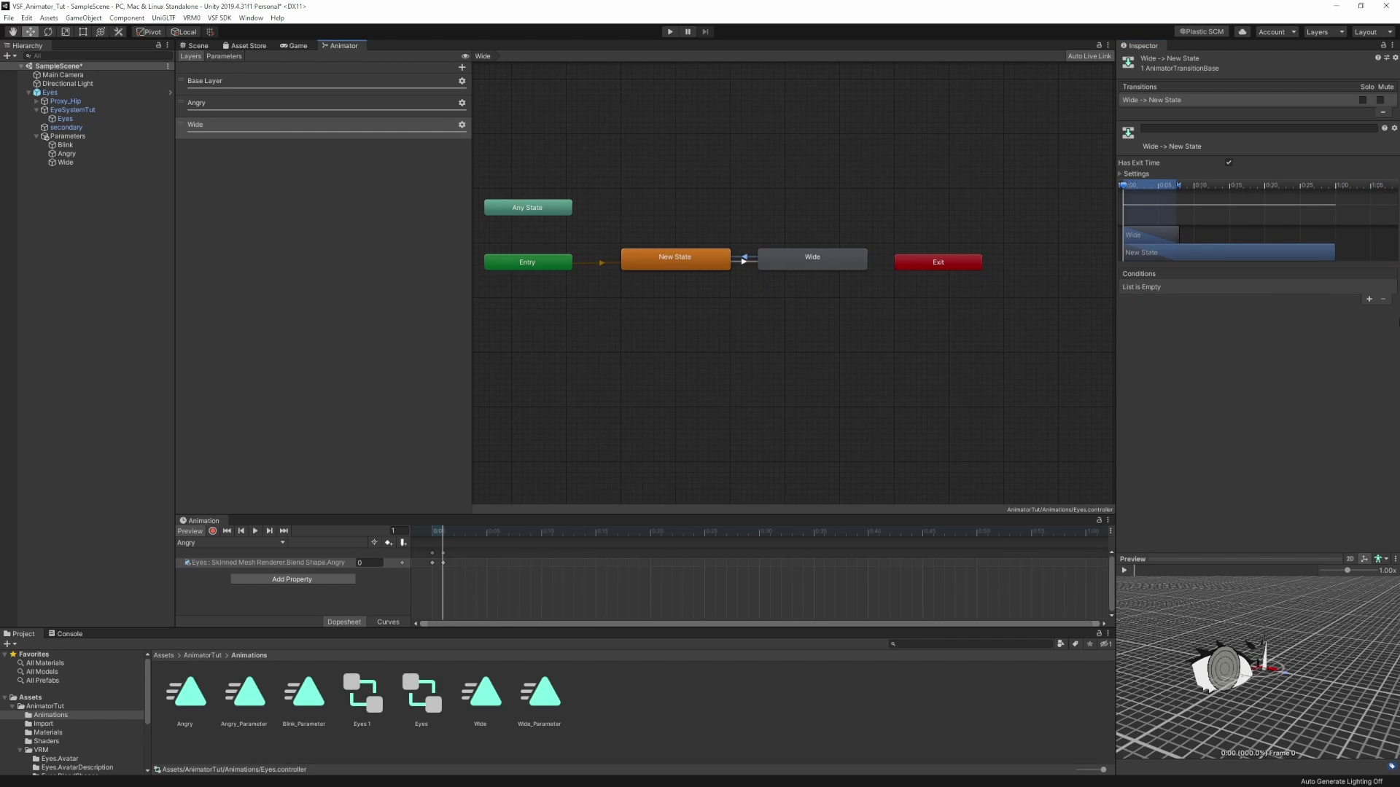
pyautogui.click(1369, 299)
pyautogui.click(1194, 286)
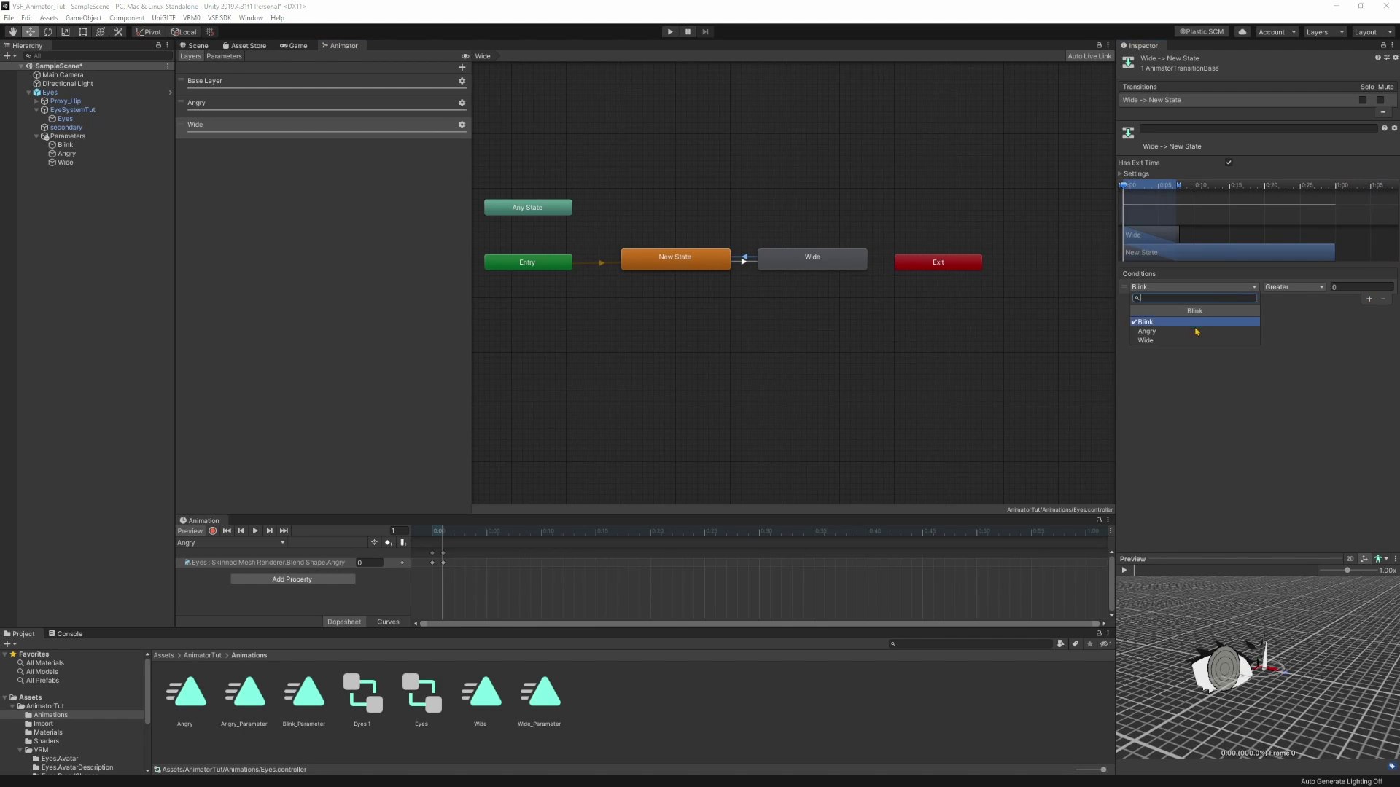
pyautogui.click(1145, 341)
pyautogui.click(1293, 286)
pyautogui.click(1289, 310)
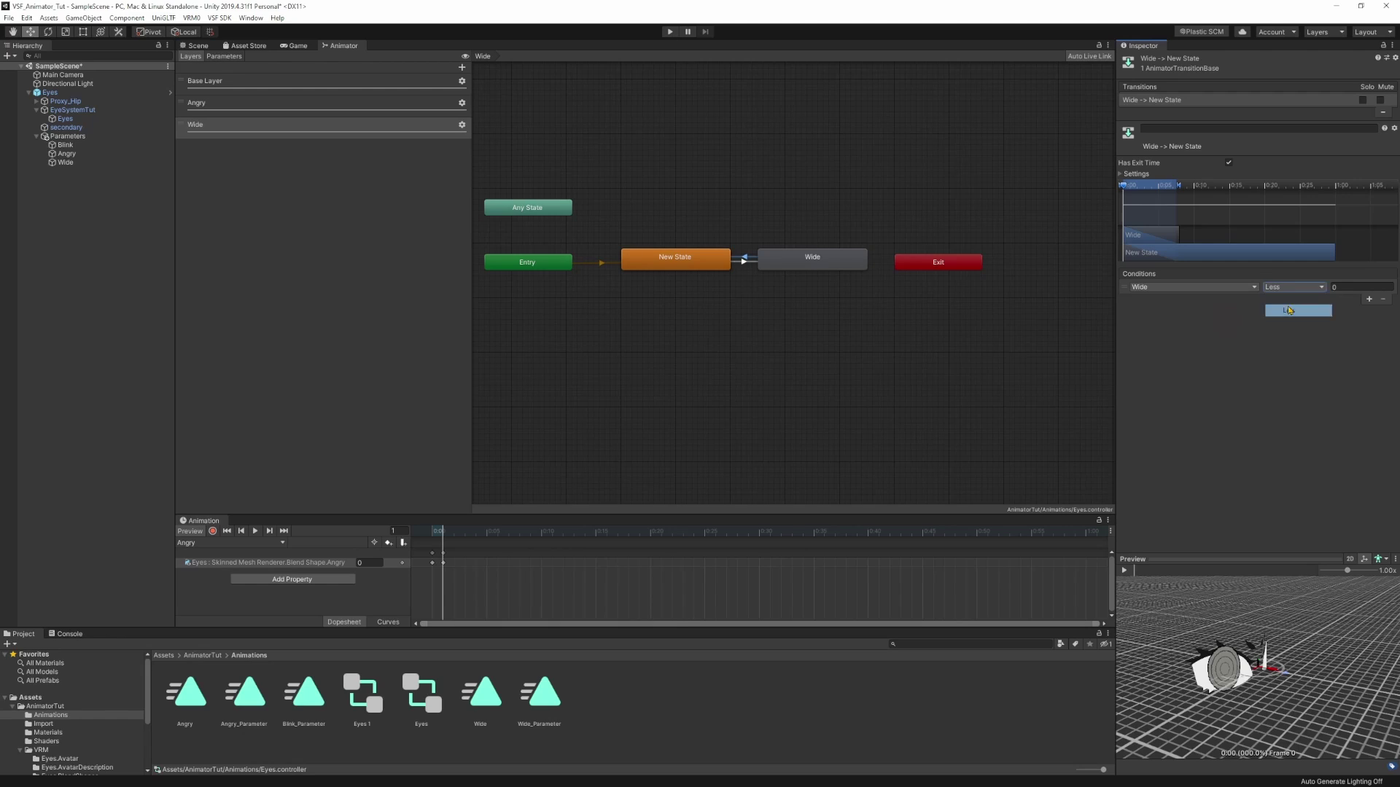
pyautogui.click(1346, 287)
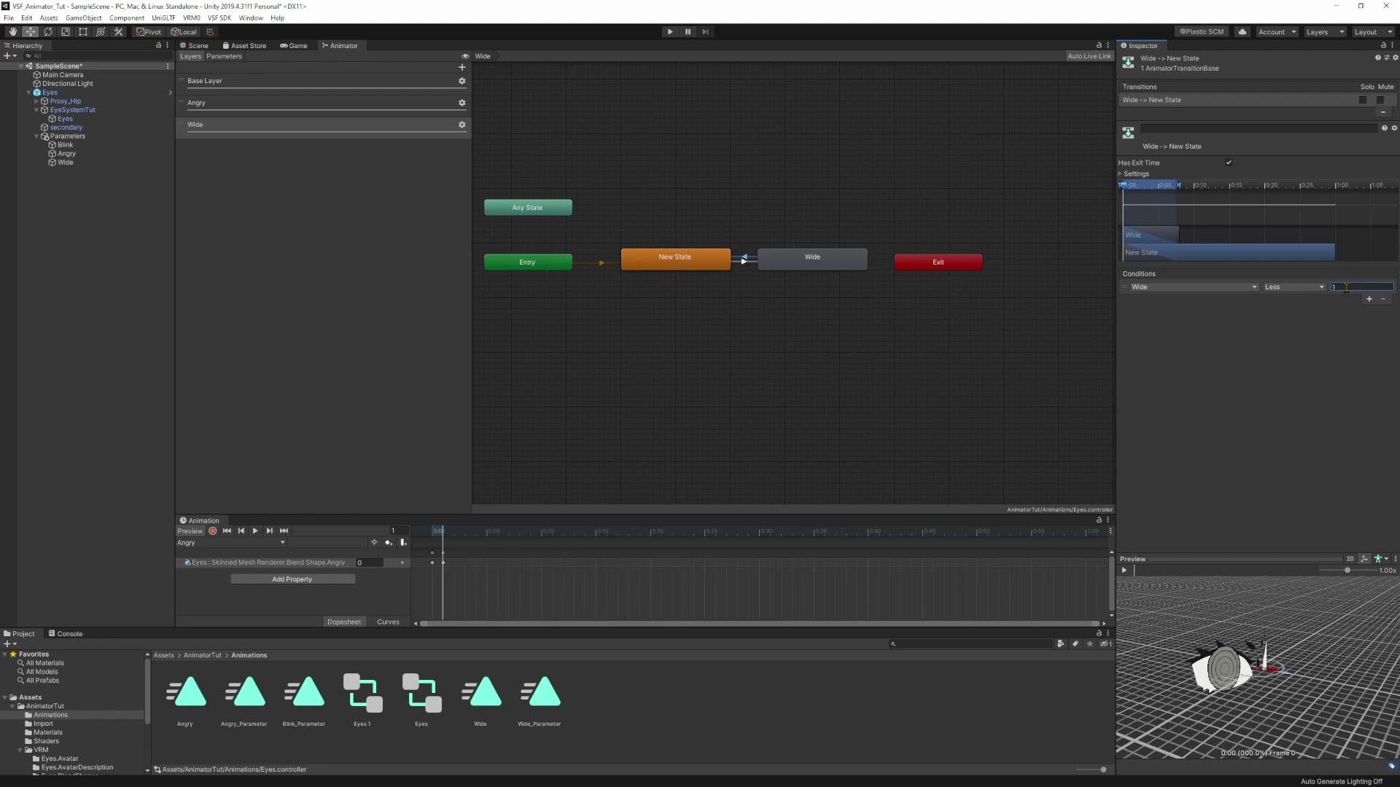
# - Enable parameter control of Motion Time on the Wide state, using the Blink parameter
pyautogui.click(1242, 423)
pyautogui.click(825, 258)
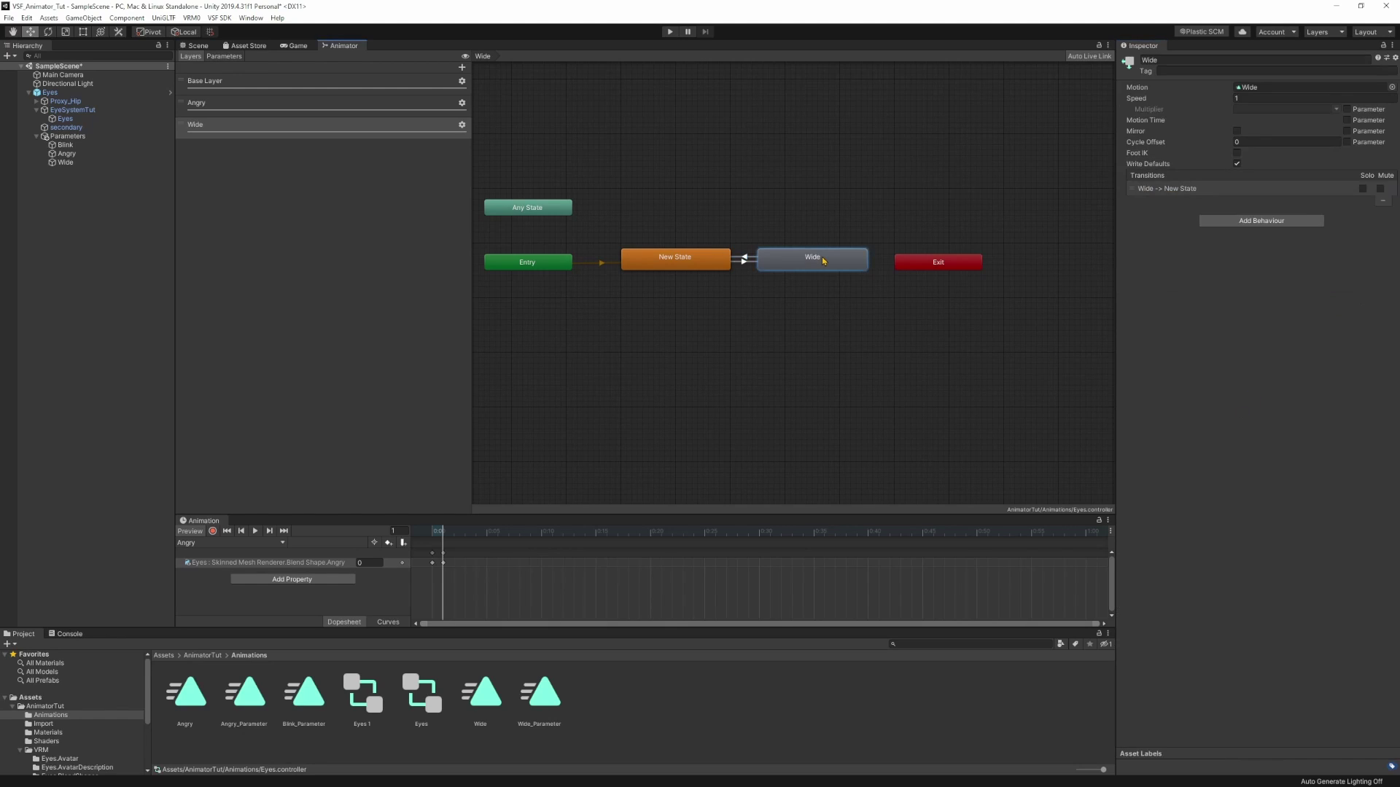
pyautogui.click(1346, 120)
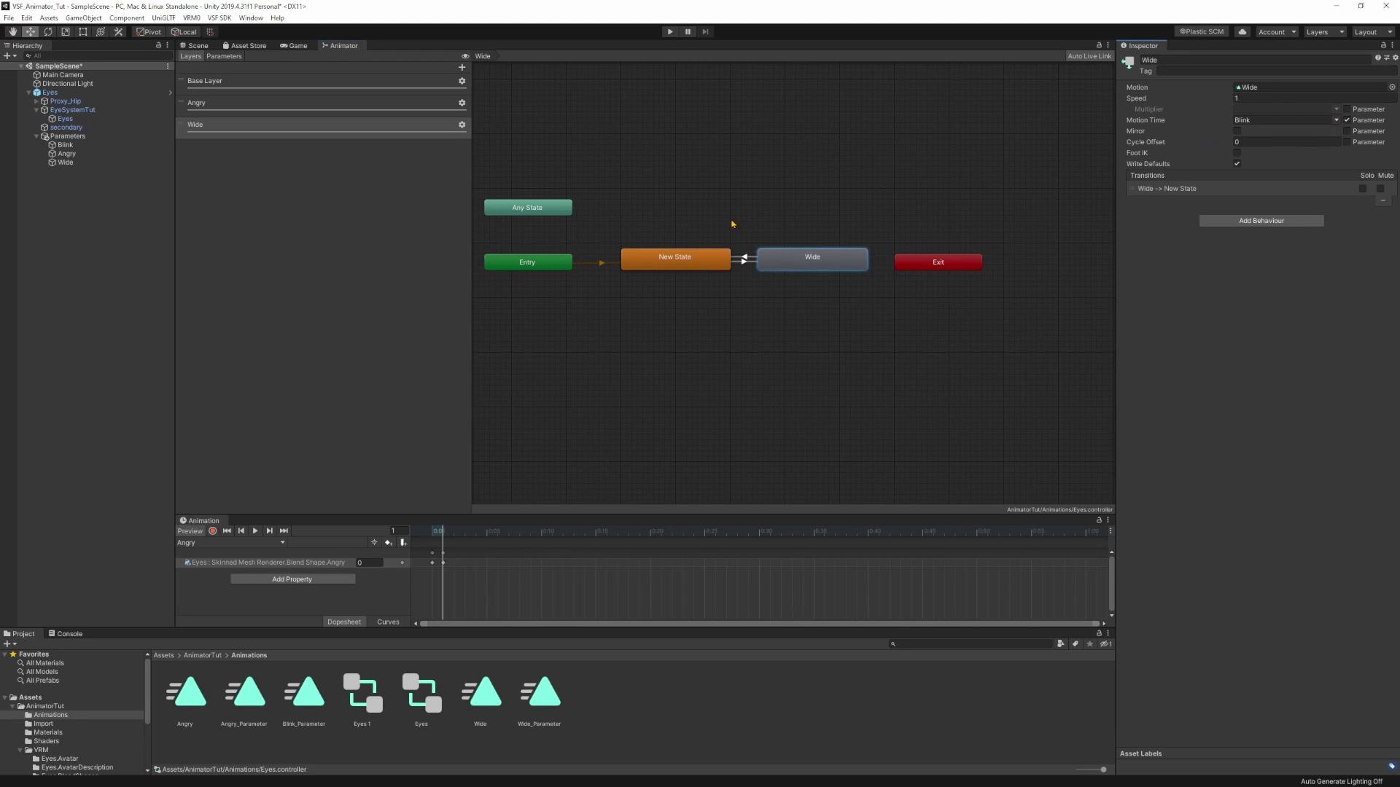
pyautogui.moveTo(732, 224)
pyautogui.mouseDown(button='middle')
pyautogui.moveTo(785, 222)
pyautogui.moveTo(725, 222)
pyautogui.mouseUp(button='middle')
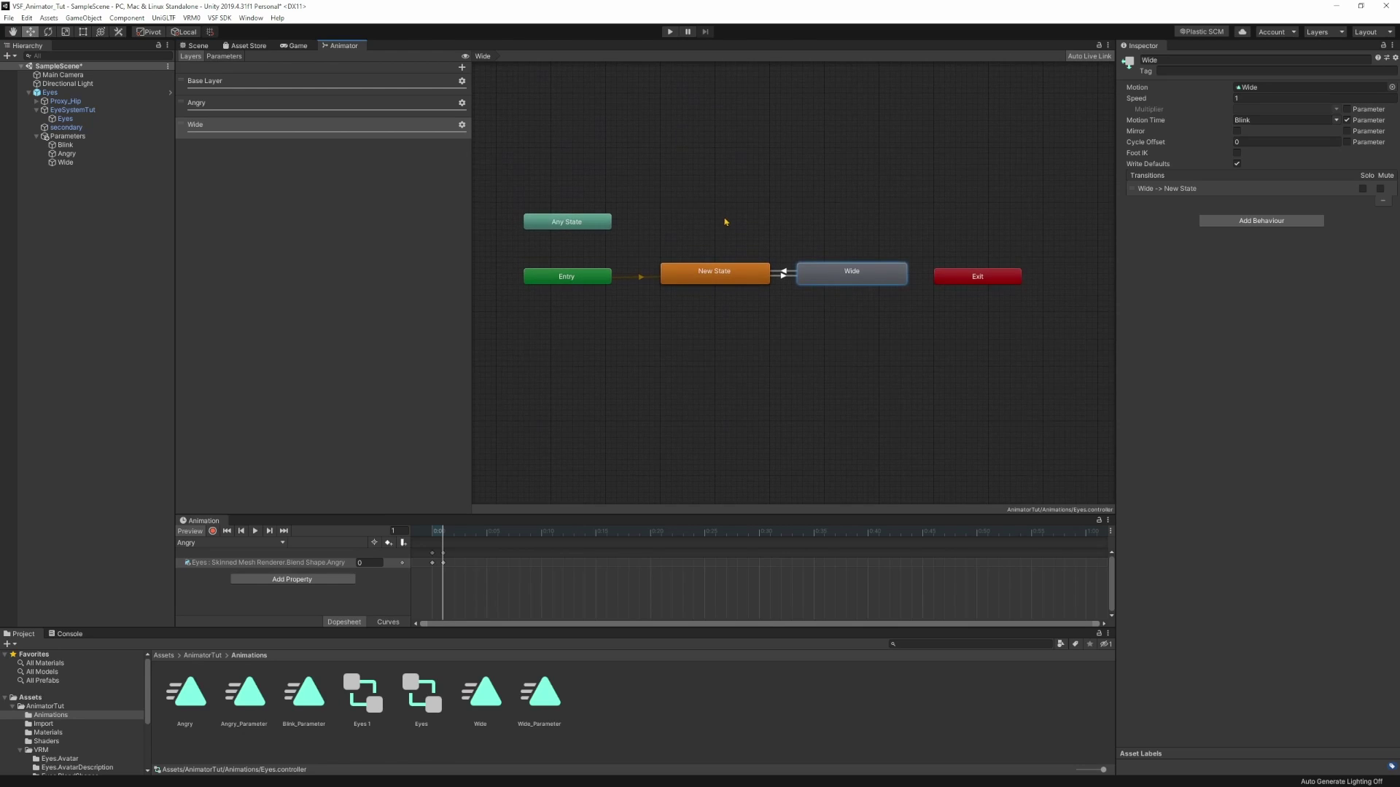
pyautogui.click(331, 127)
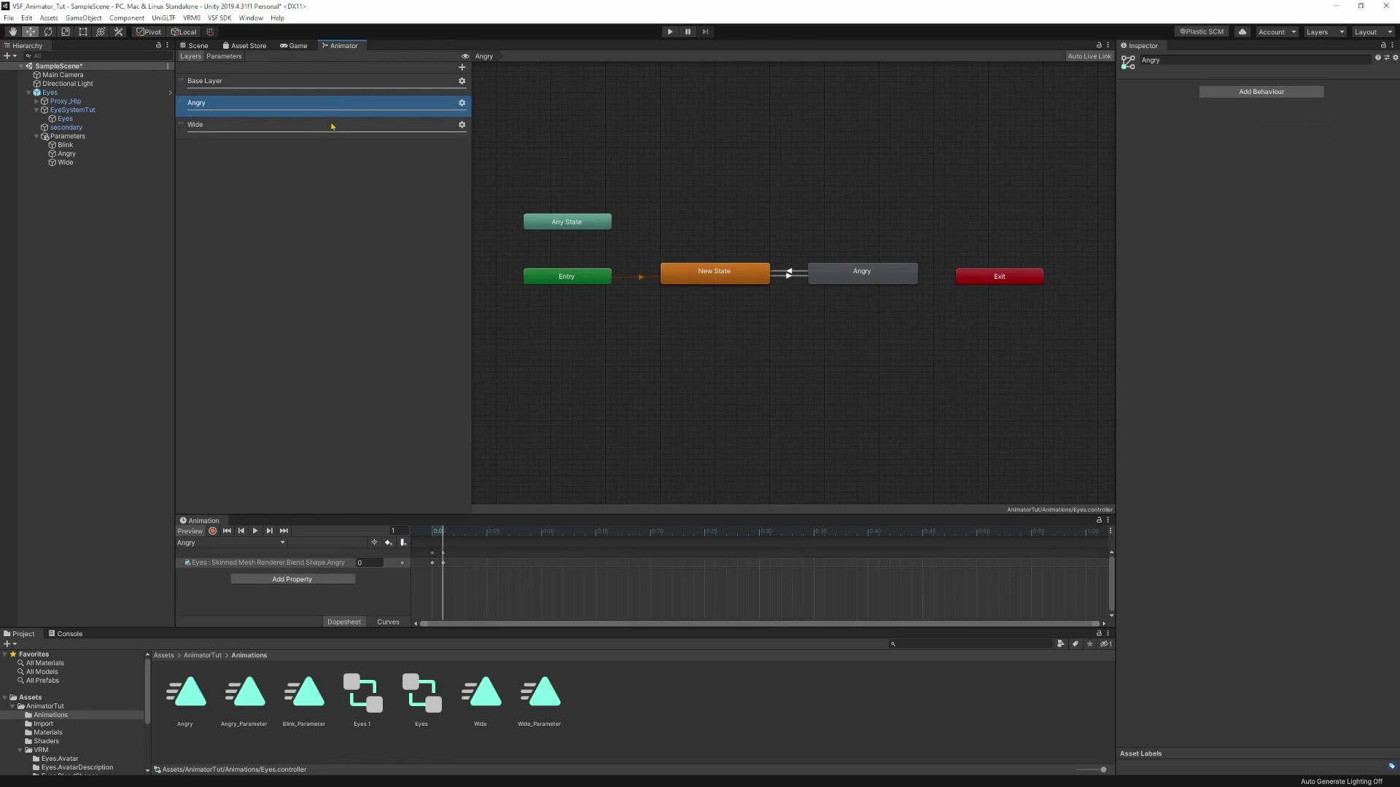
pyautogui.moveTo(660, 216); pyautogui.dragTo(679, 221, button='middle')
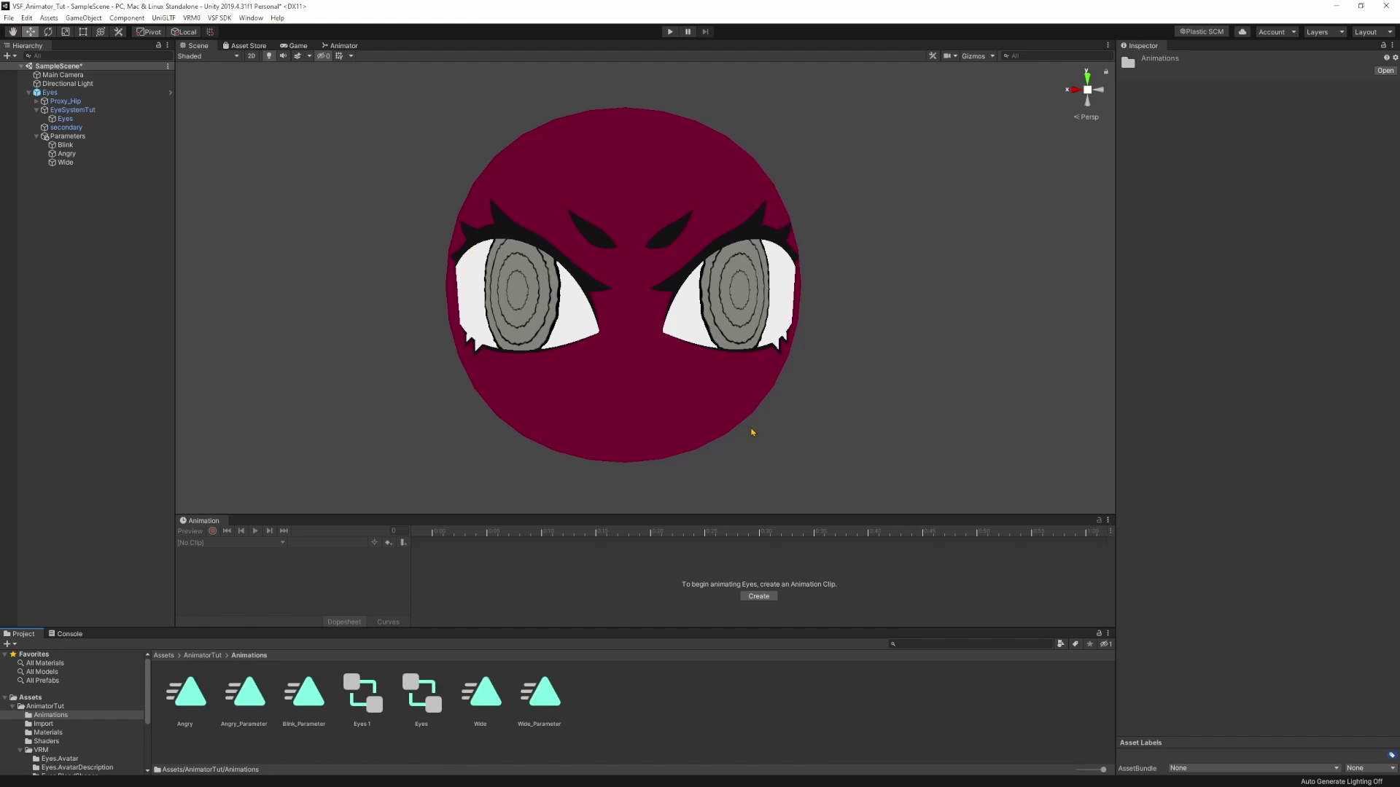
pyautogui.click(188, 704)
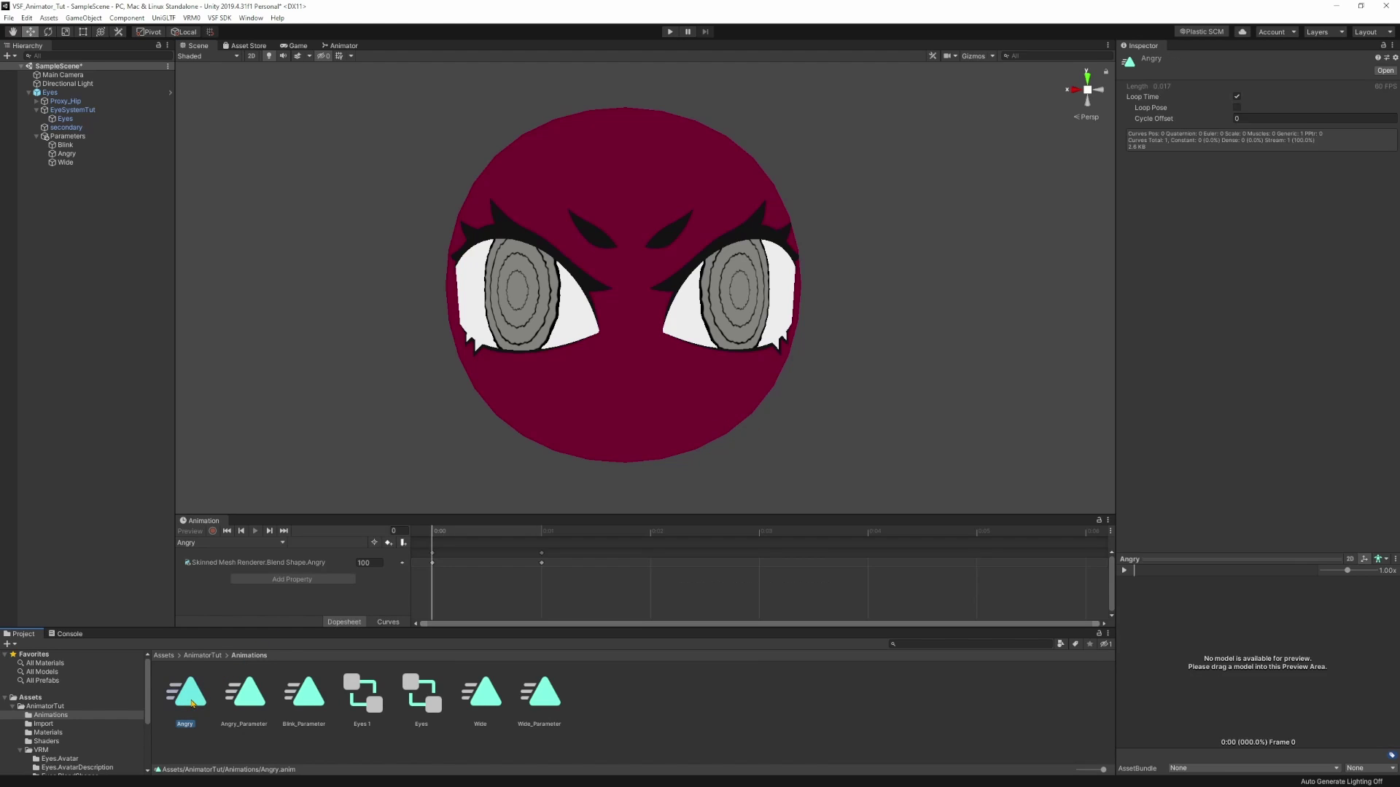
pyautogui.keyDown('ctrl'); pyautogui.click(487, 702); pyautogui.keyUp('ctrl')
pyautogui.keyDown('ctrl'); pyautogui.click(247, 696); pyautogui.keyUp('ctrl')
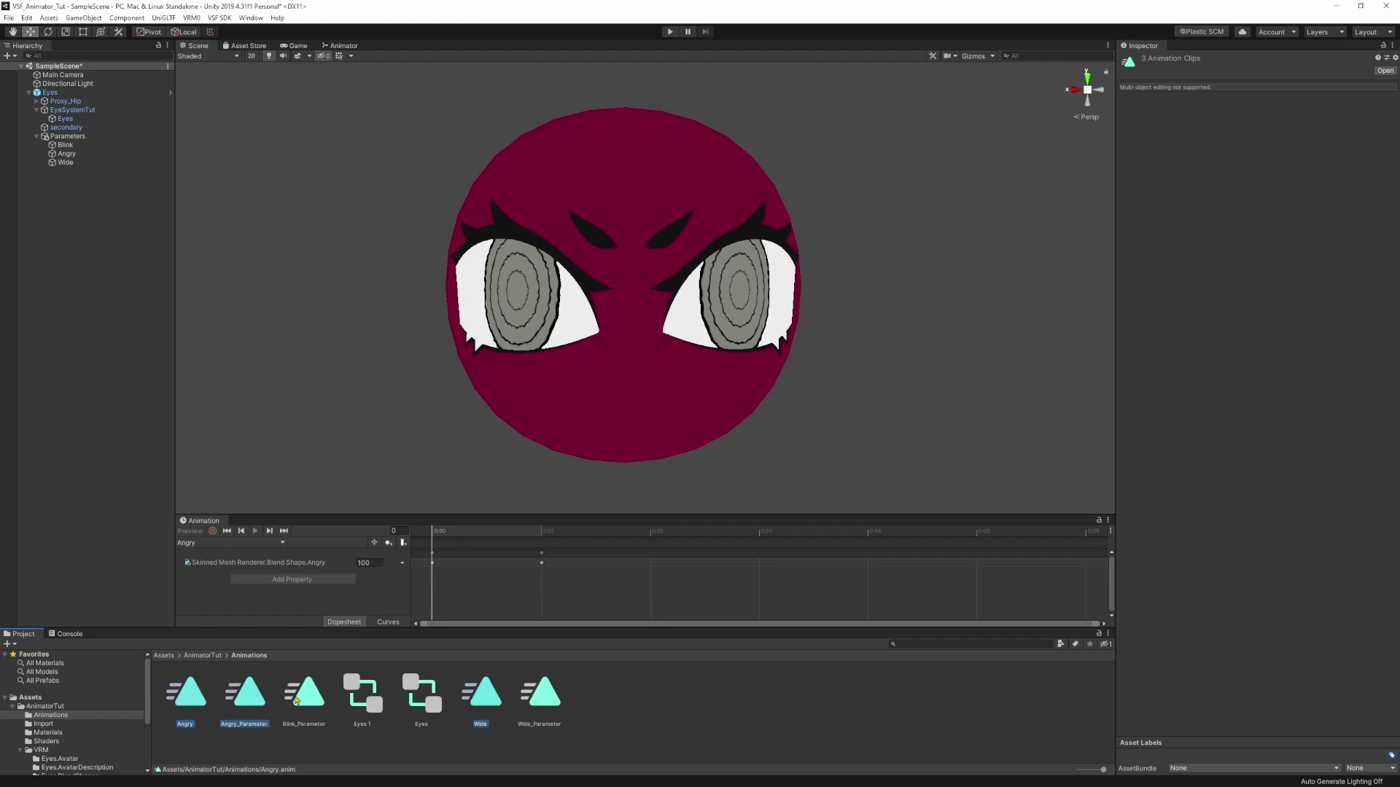
pyautogui.keyDown('ctrl'); pyautogui.click(298, 700); pyautogui.keyUp('ctrl')
pyautogui.keyDown('ctrl'); pyautogui.click(535, 701); pyautogui.keyUp('ctrl')
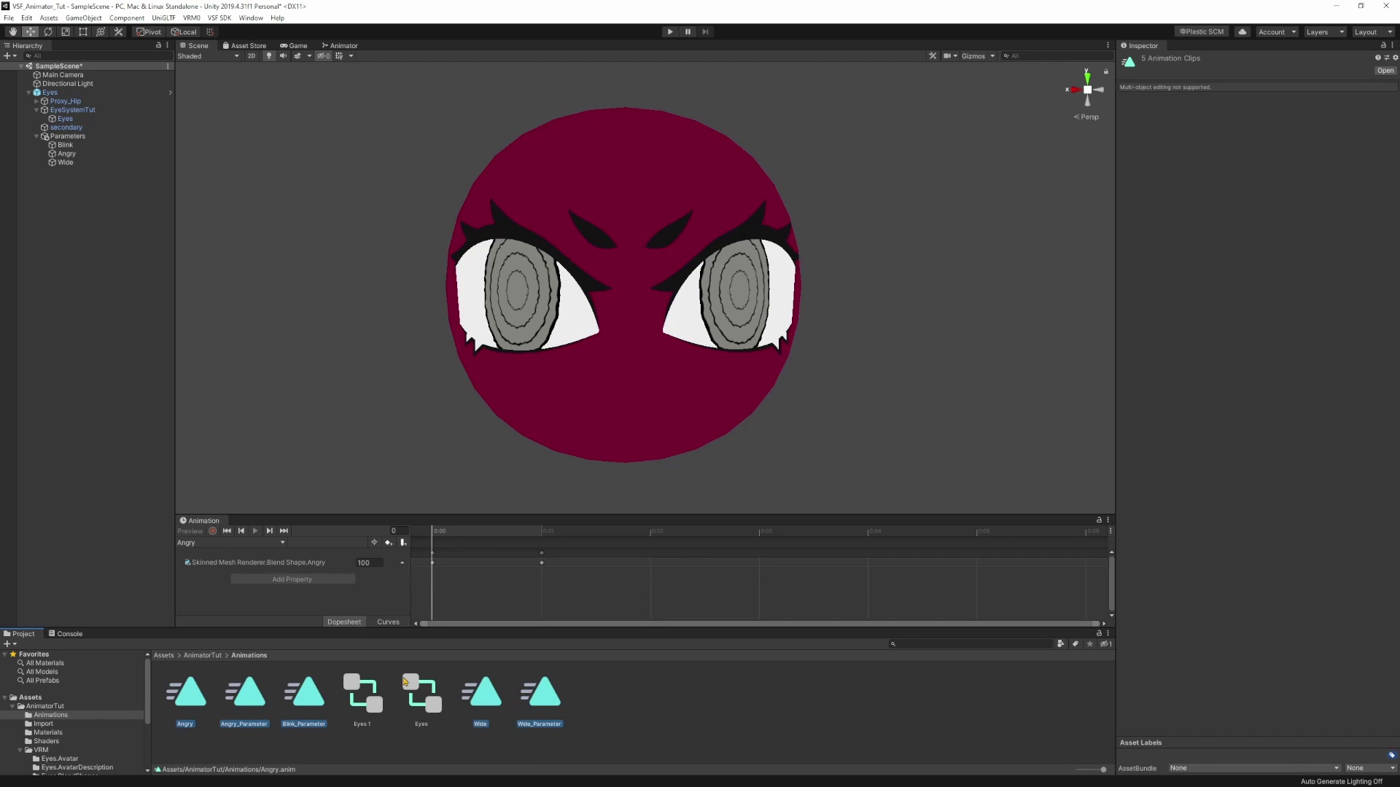
# - Turn off Loop Time on the Angry, Angry_Parameter, Blink_Parameter, Wide and Wide_Parameter clips one by one
pyautogui.click(200, 694)
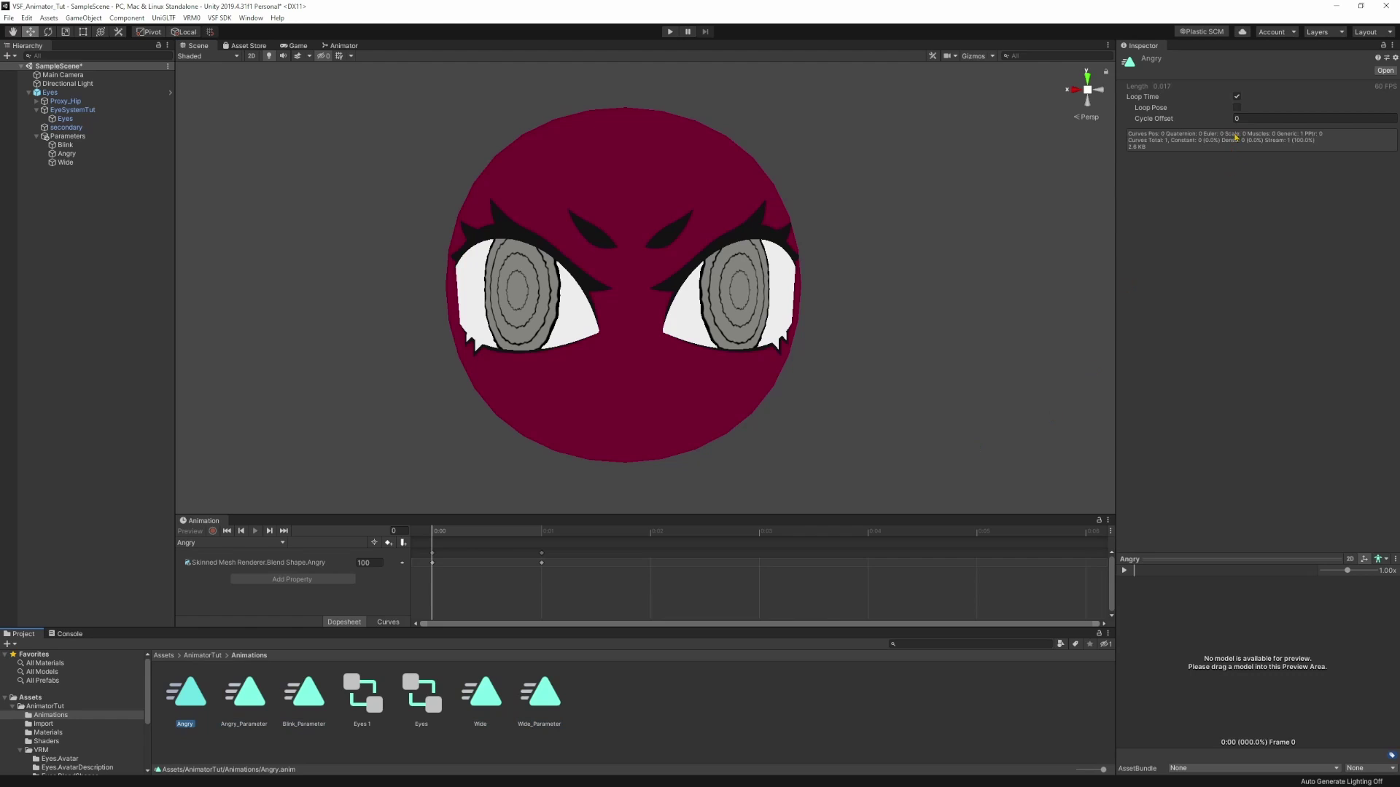
pyautogui.click(1237, 97)
pyautogui.click(247, 693)
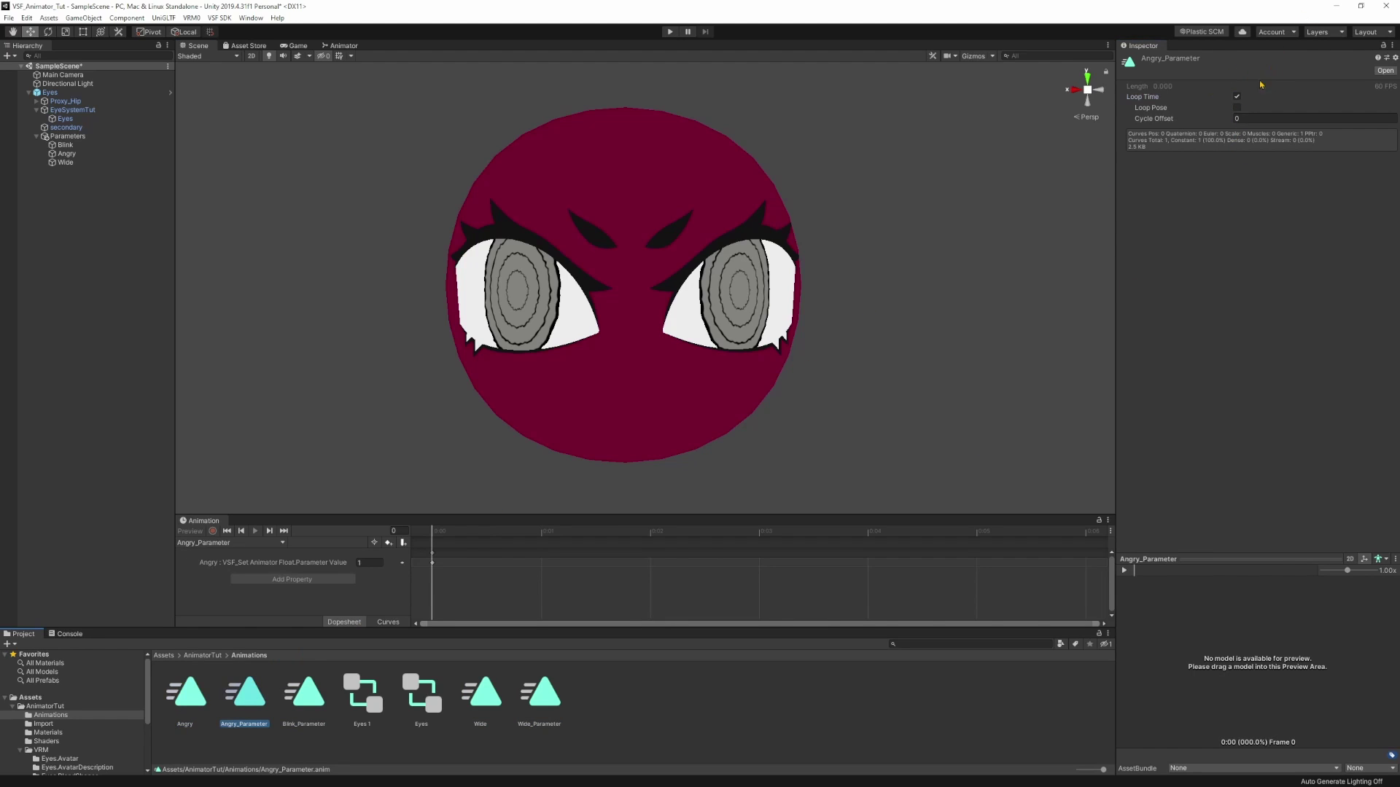
pyautogui.click(304, 692)
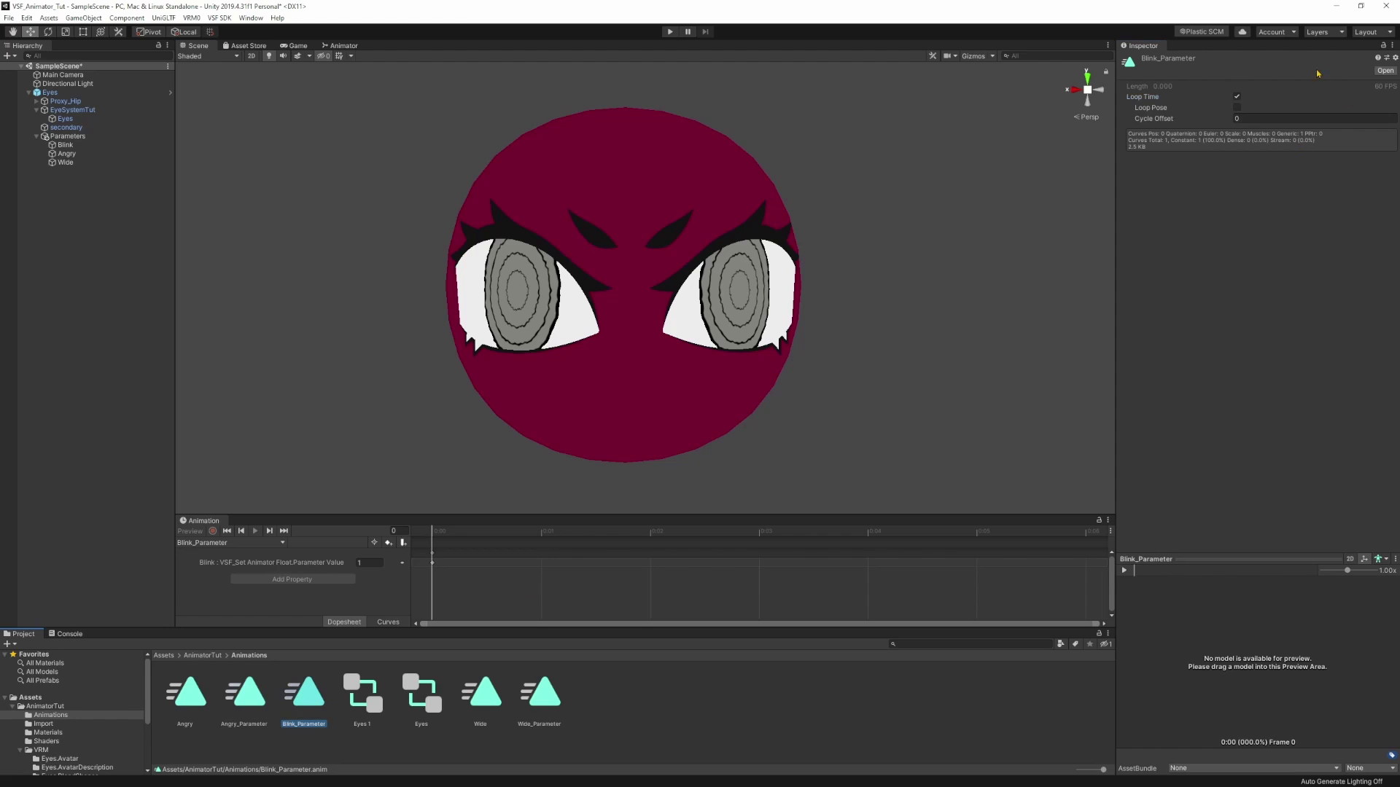
pyautogui.click(482, 693)
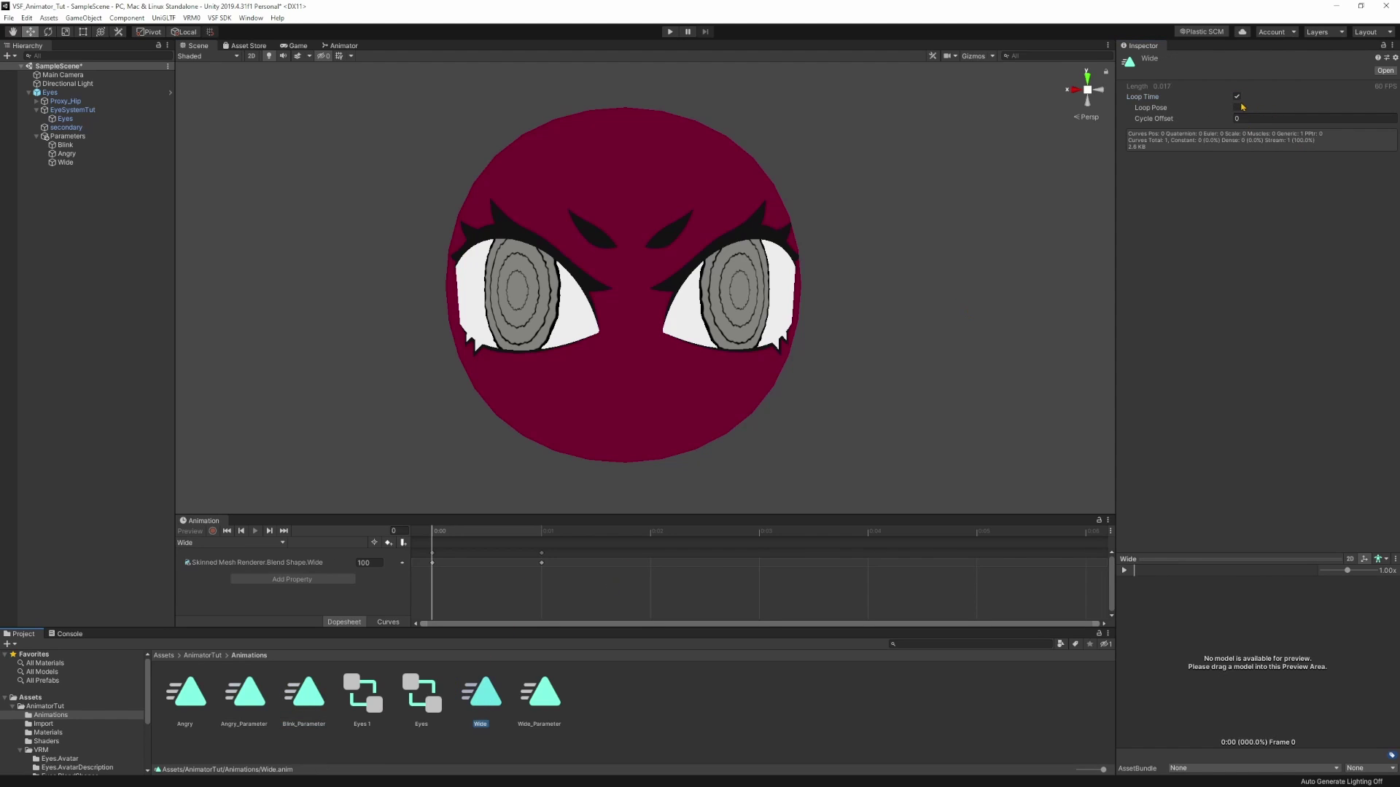
pyautogui.click(533, 714)
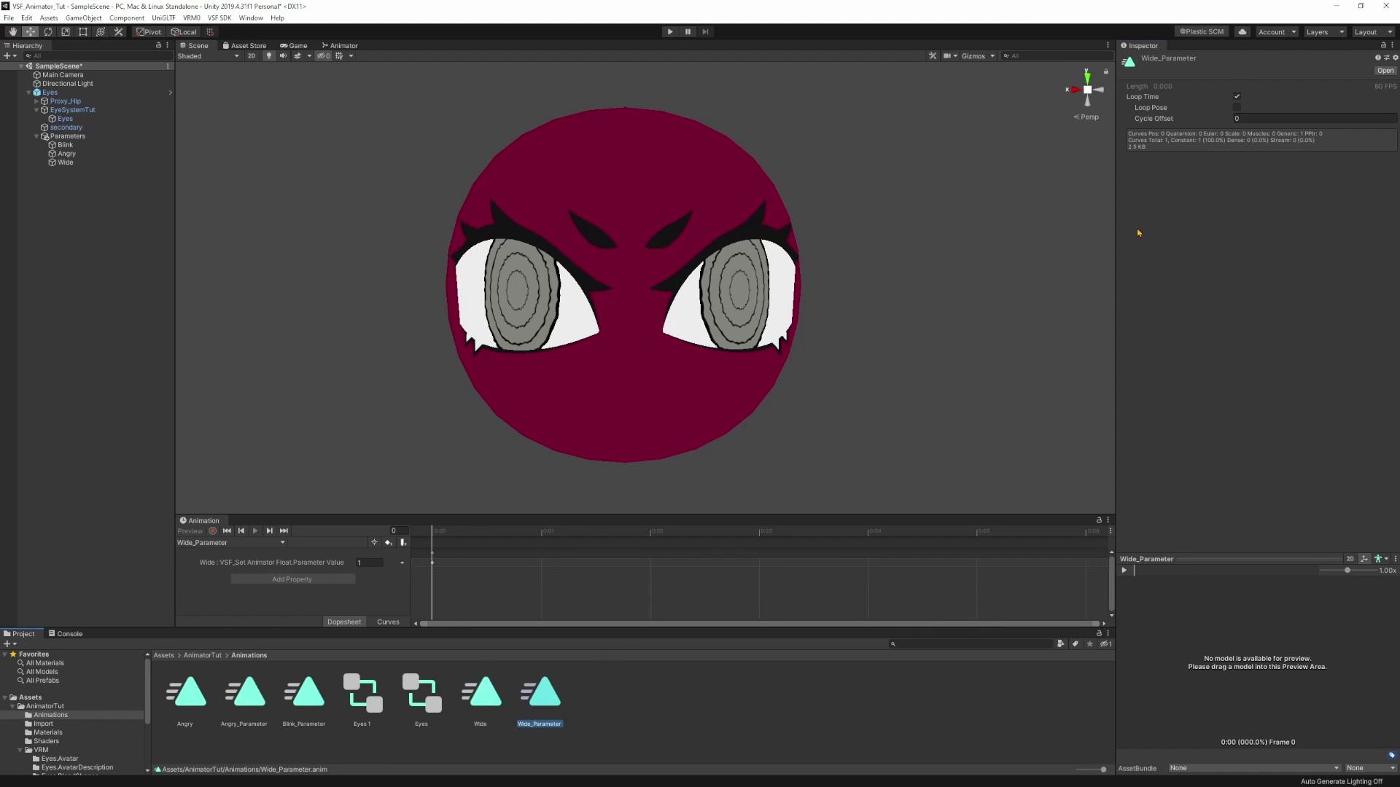
pyautogui.click(1238, 94)
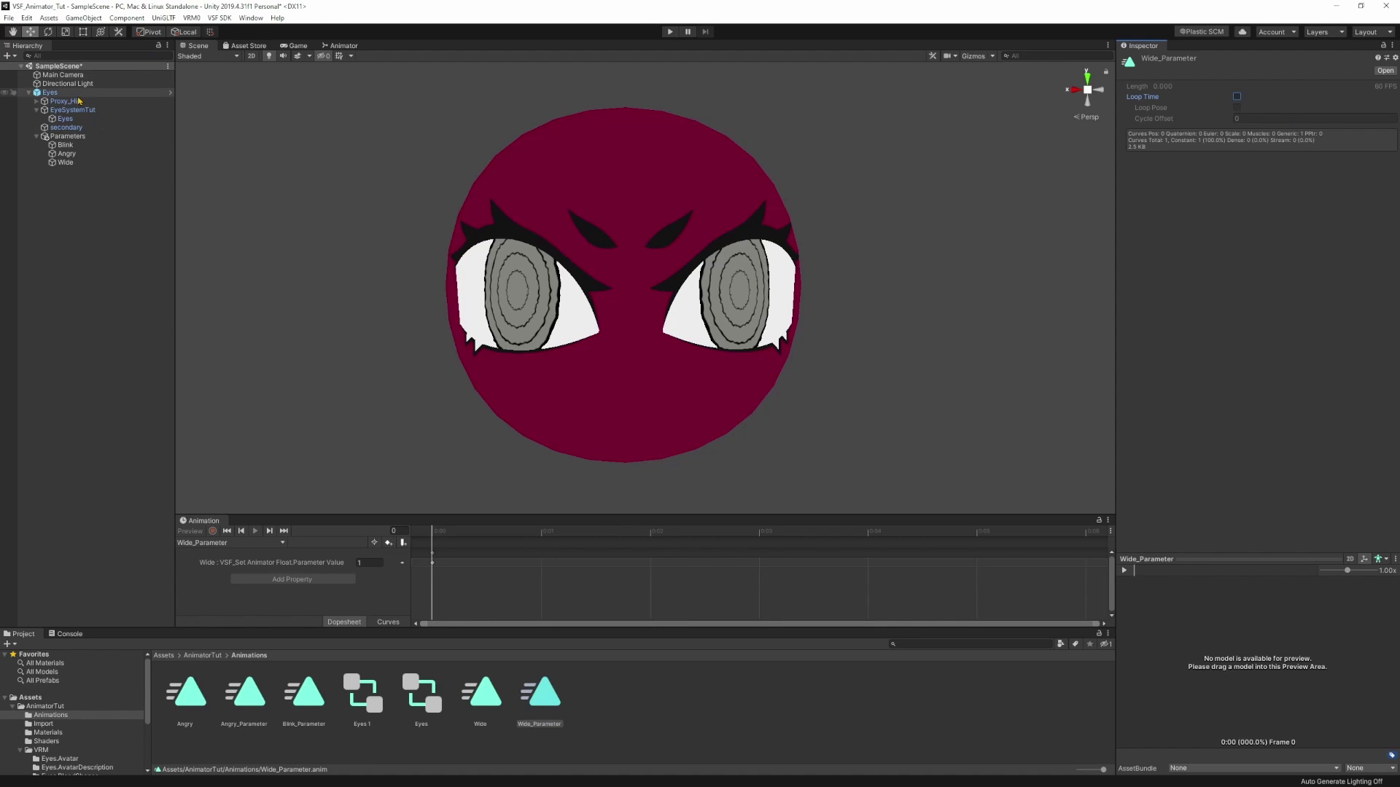
# - Export the Eyes avatar as Eyes.vsfavatar to the Models folder, overwriting the existing file
pyautogui.click(50, 92)
pyautogui.click(219, 18)
pyautogui.click(251, 31)
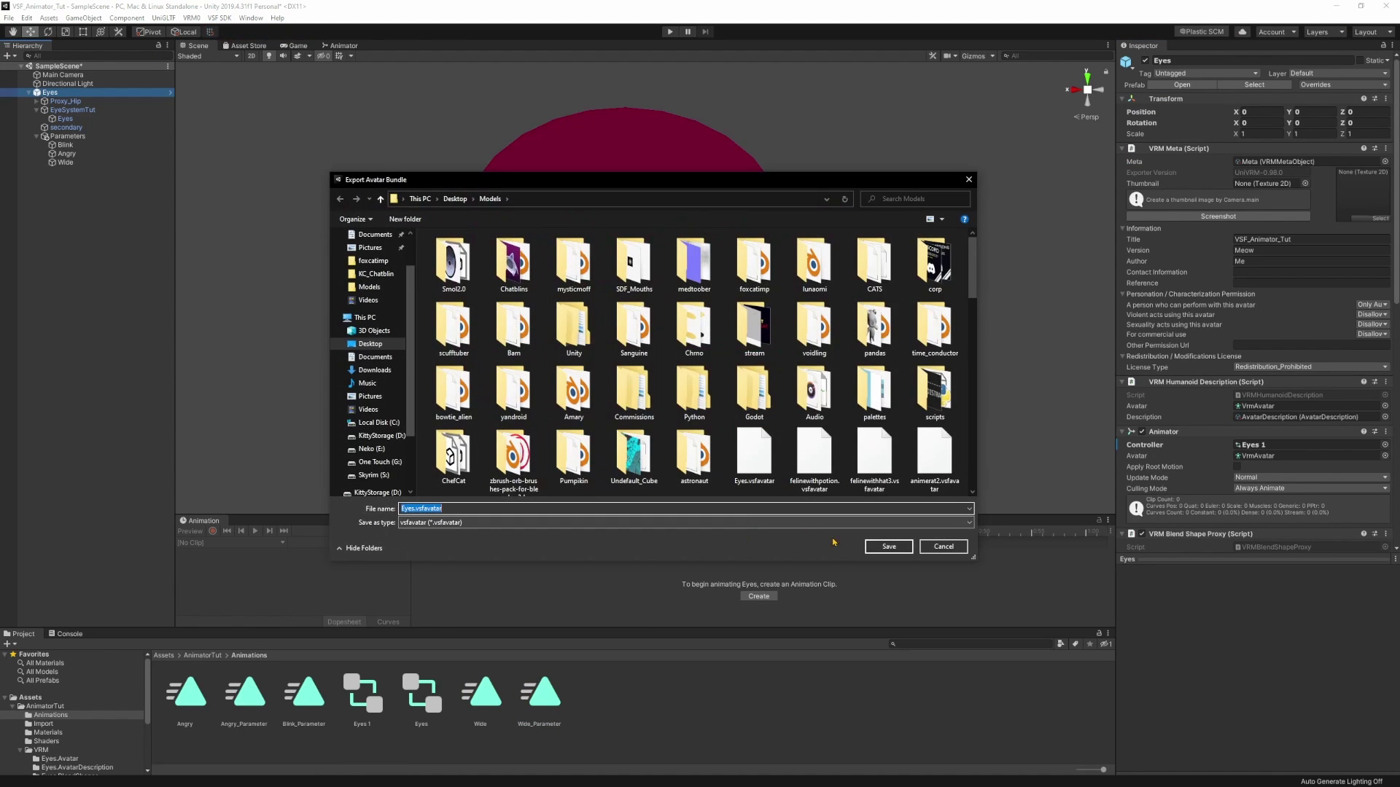
pyautogui.click(887, 543)
pyautogui.click(728, 399)
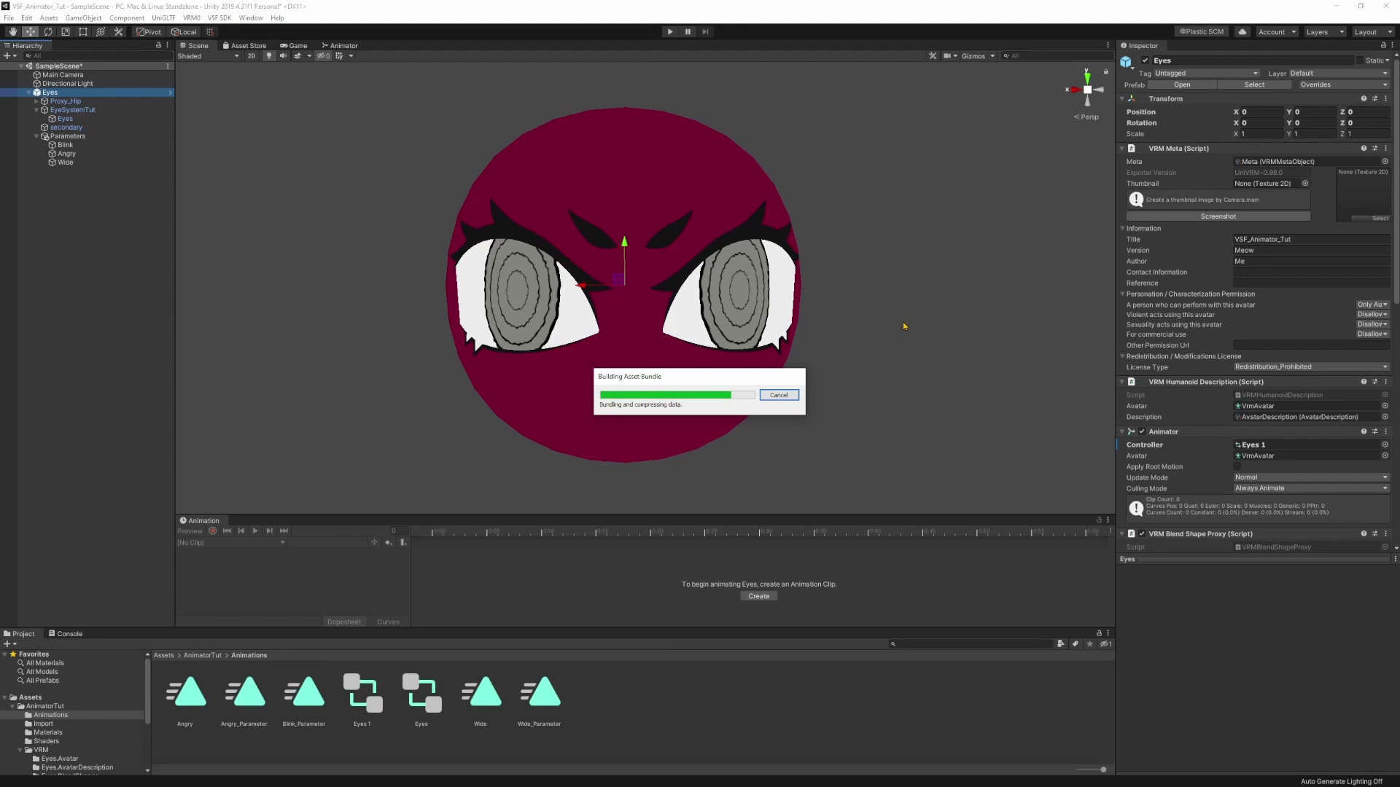
pyautogui.press('Return')
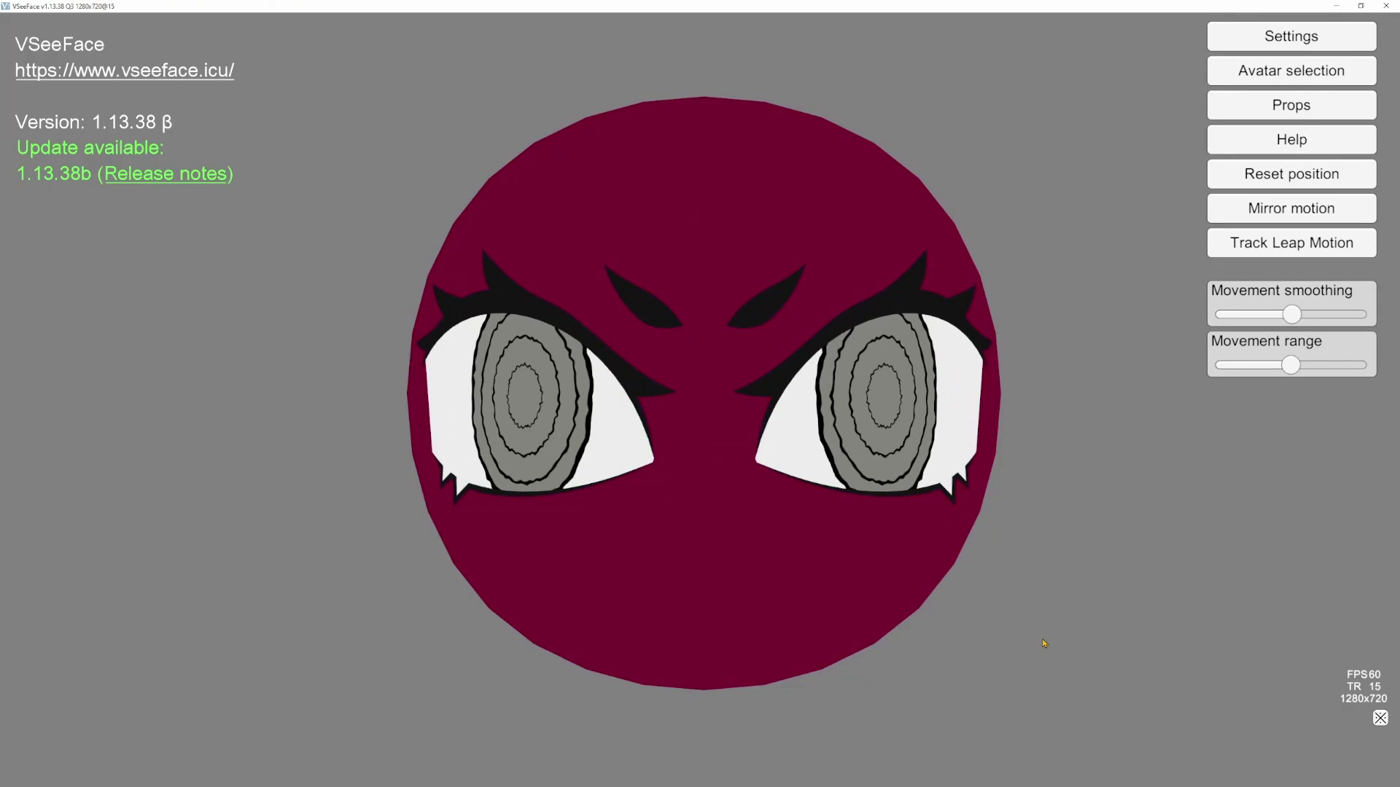